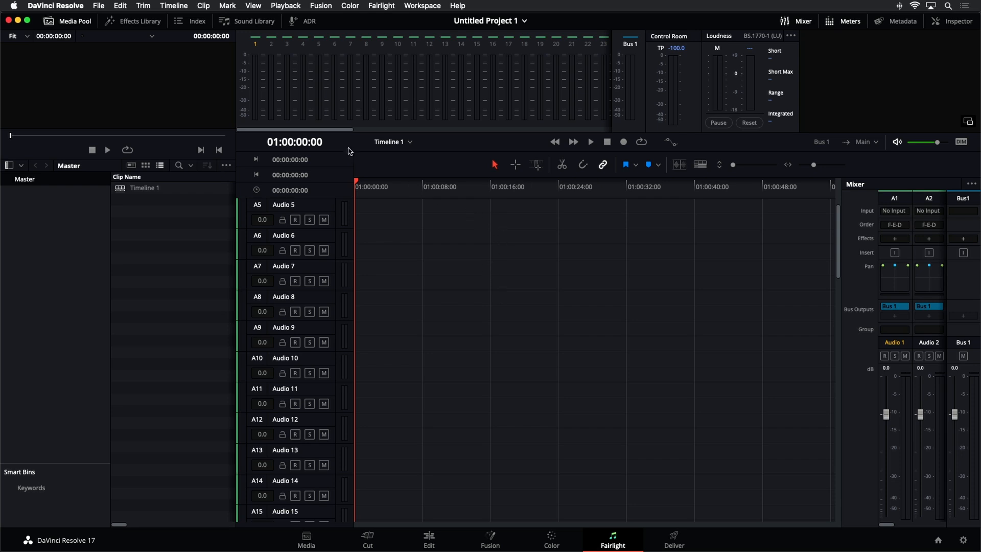
Create a new project named Dolby Atmos.
{"action": "left_click", "coordinate": [102, 6]}
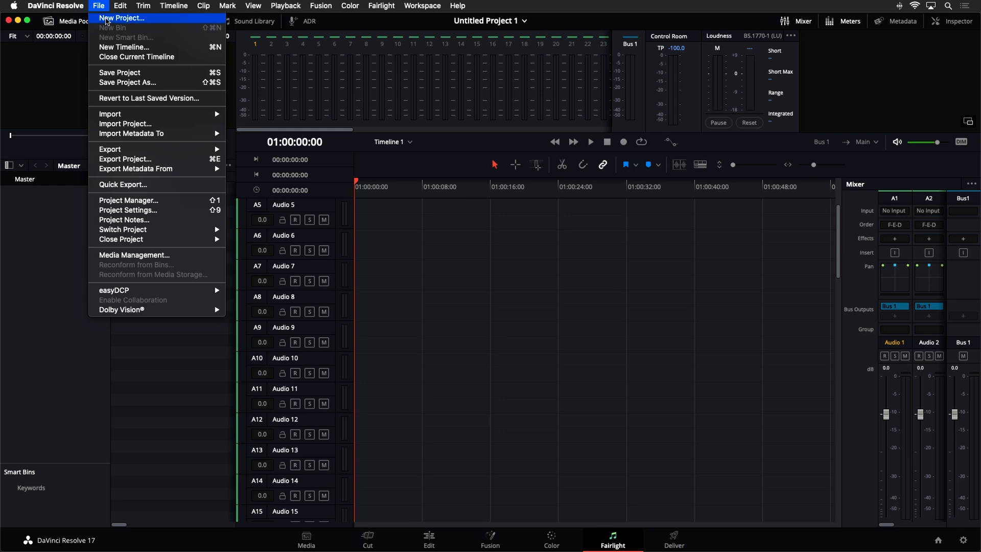
{"action": "left_click", "coordinate": [107, 18]}
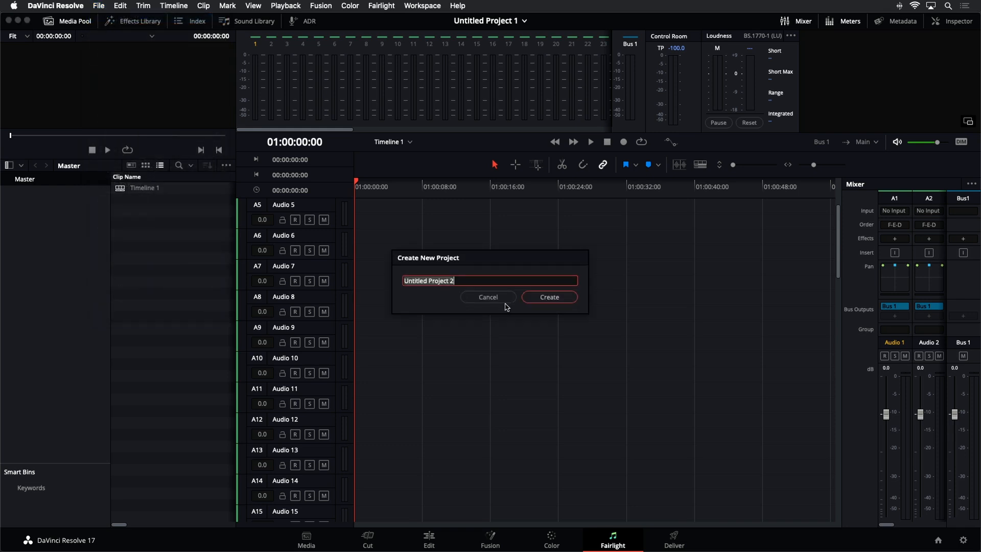
{"action": "type", "text": "Dolby Atmos"}
{"action": "key", "text": "Return"}
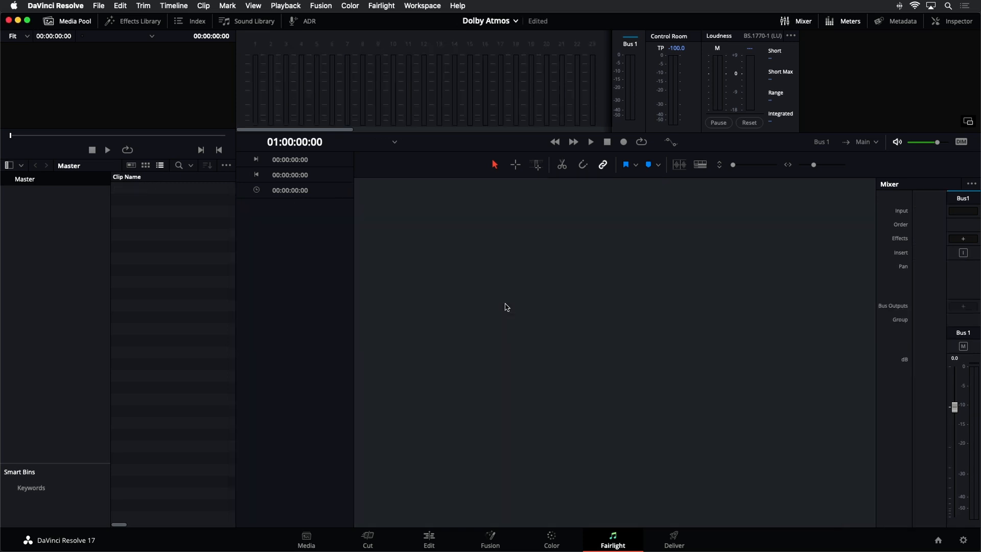
Switch to Finder, check the source files in the Dolby Atmos desktop folder, and return to DaVinci Resolve.
{"action": "key", "text": "super+h"}
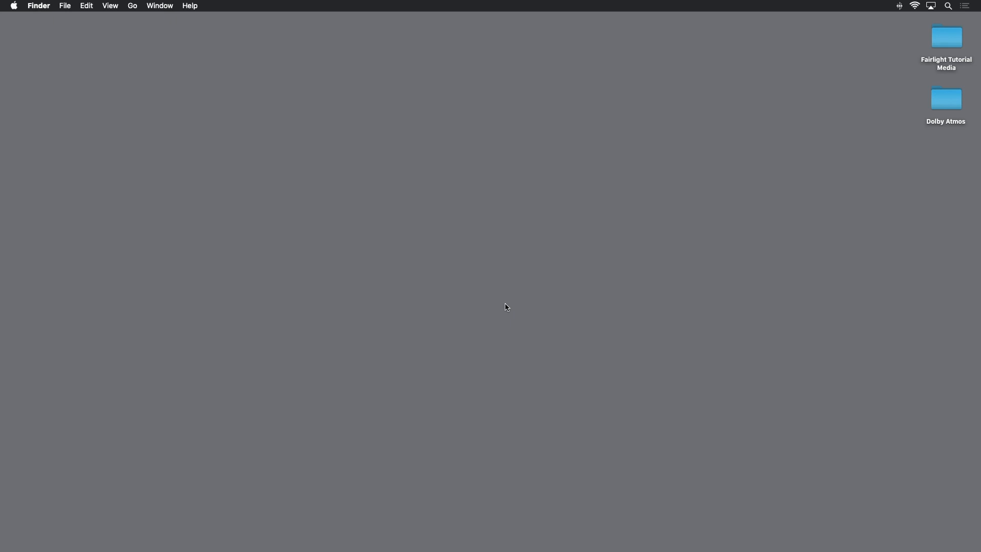
{"action": "double_click", "coordinate": [946, 102]}
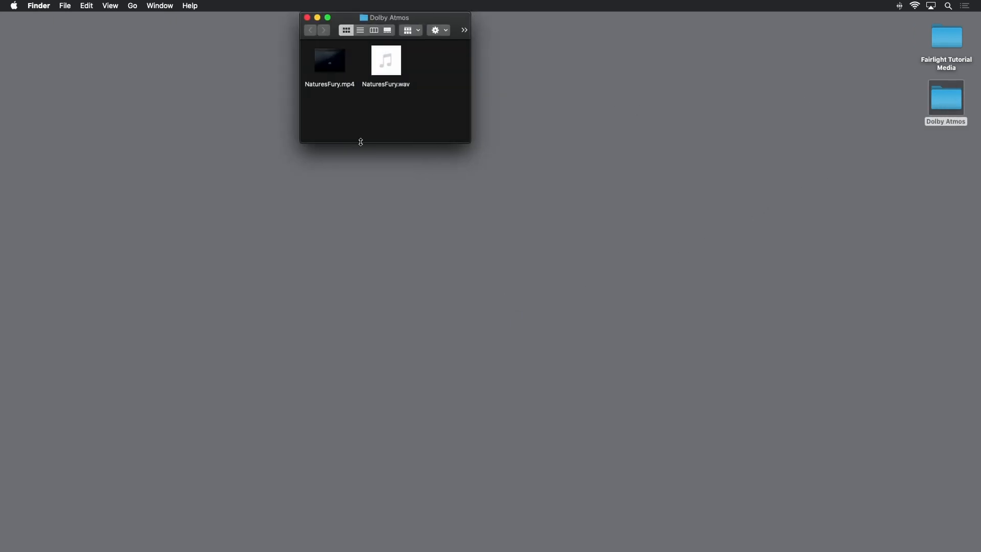
{"action": "mouse_move", "coordinate": [341, 72]}
{"action": "left_click", "coordinate": [400, 77]}
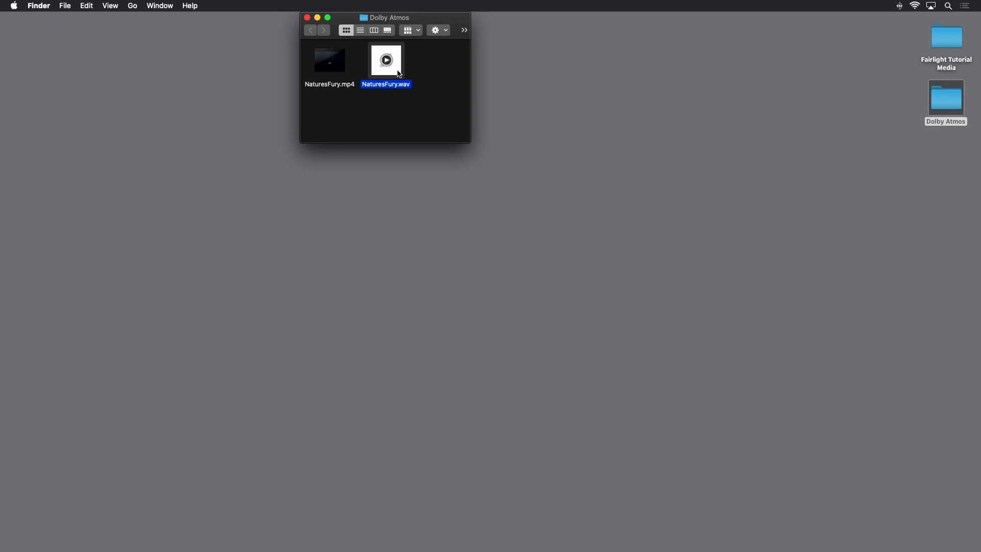
{"action": "left_click", "coordinate": [411, 104]}
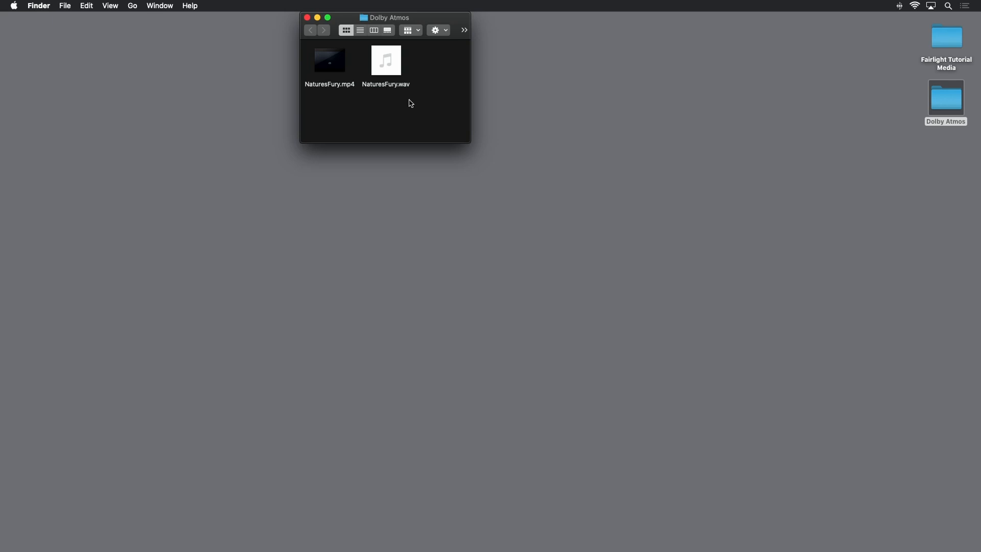
{"action": "key", "text": "super+Tab"}
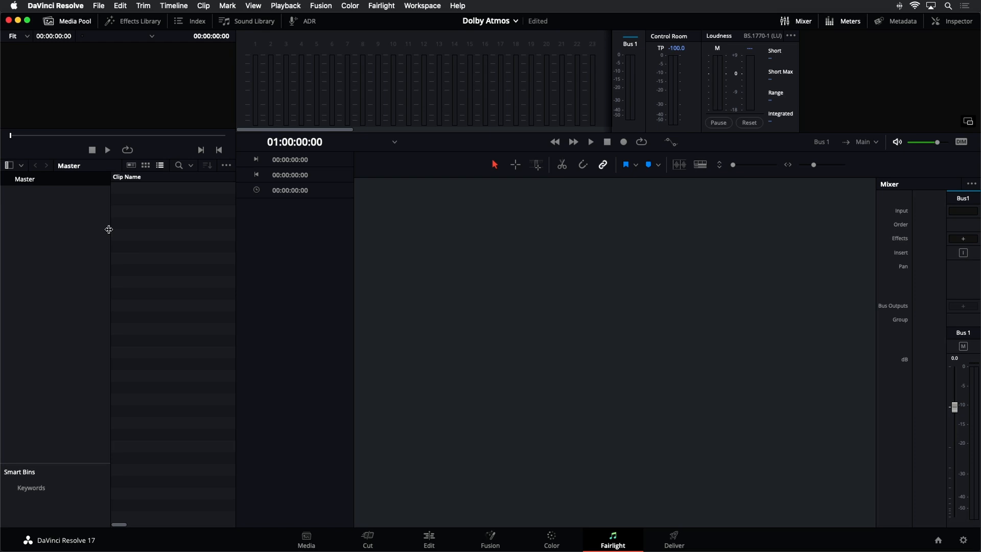
Import NaturesFury.mp4 and NaturesFury.wav from the Dolby Atmos folder on the Desktop into the Master bin.
{"action": "right_click", "coordinate": [129, 196]}
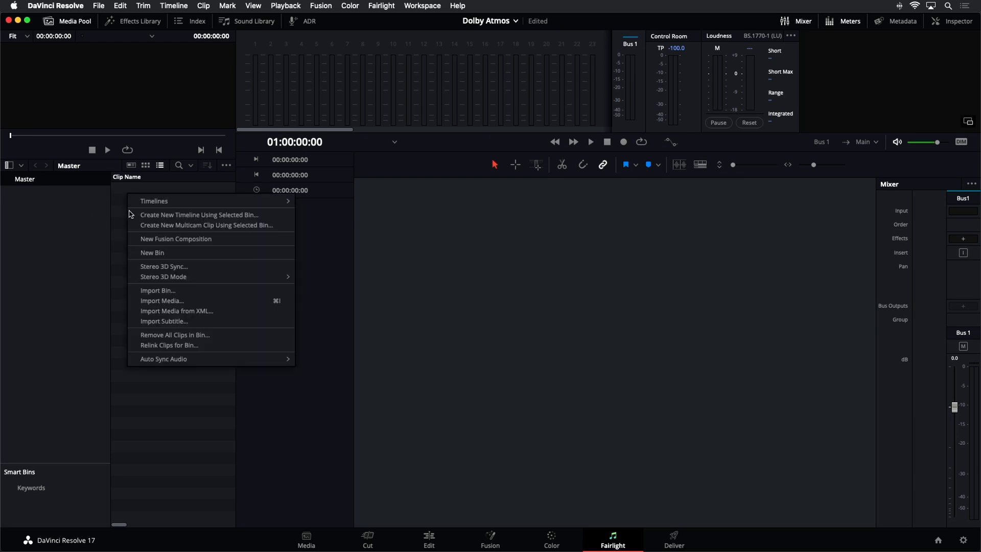
{"action": "left_click", "coordinate": [146, 303]}
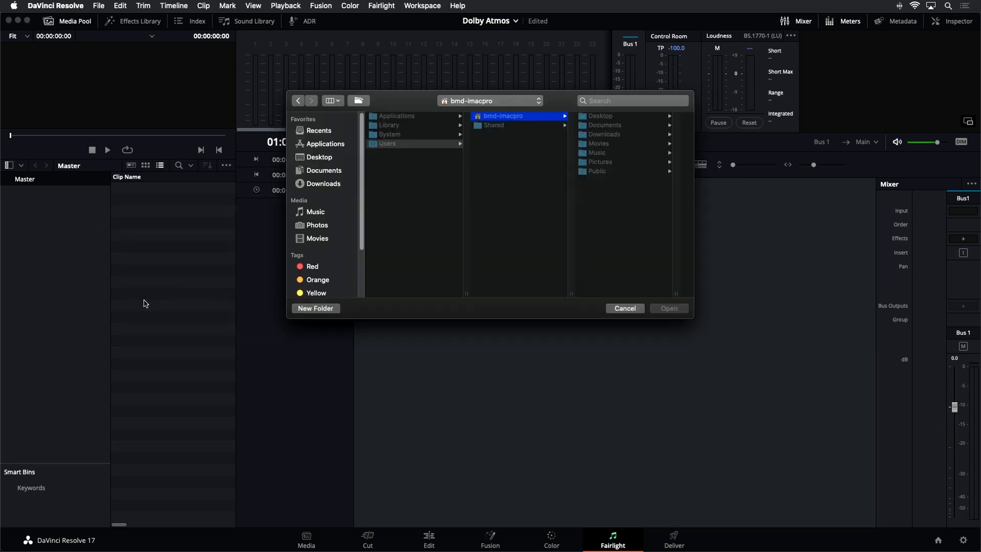
{"action": "left_click", "coordinate": [334, 160]}
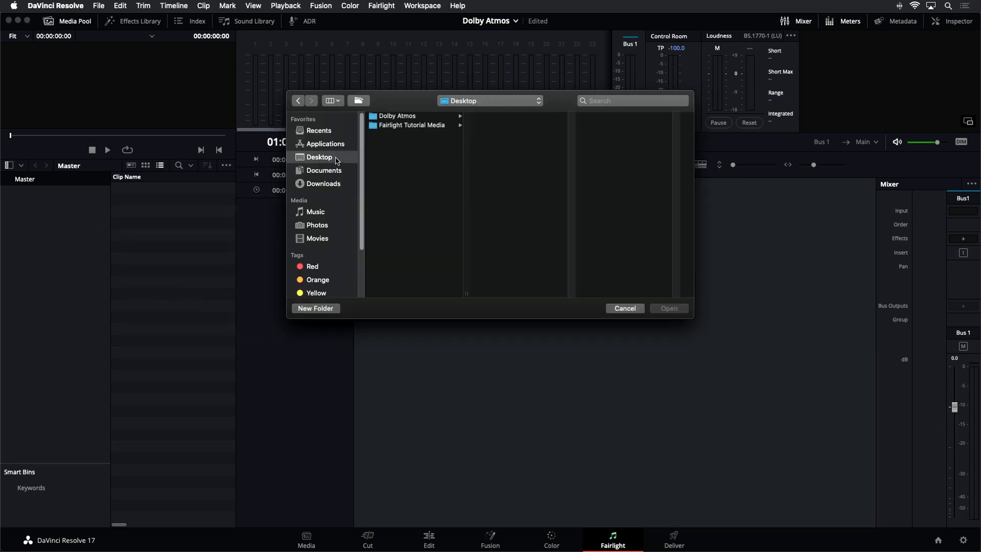
{"action": "left_click", "coordinate": [381, 118]}
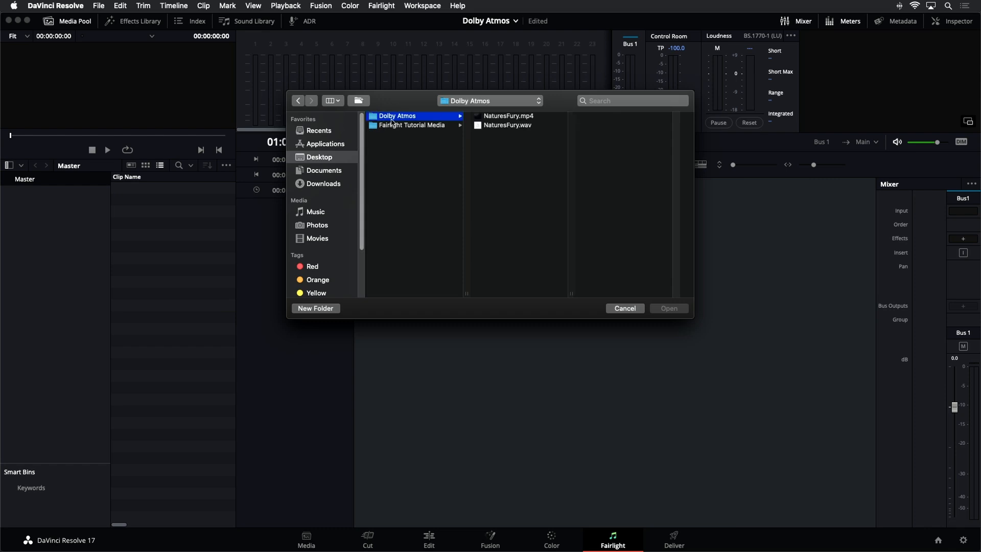
{"action": "left_click", "coordinate": [494, 117]}
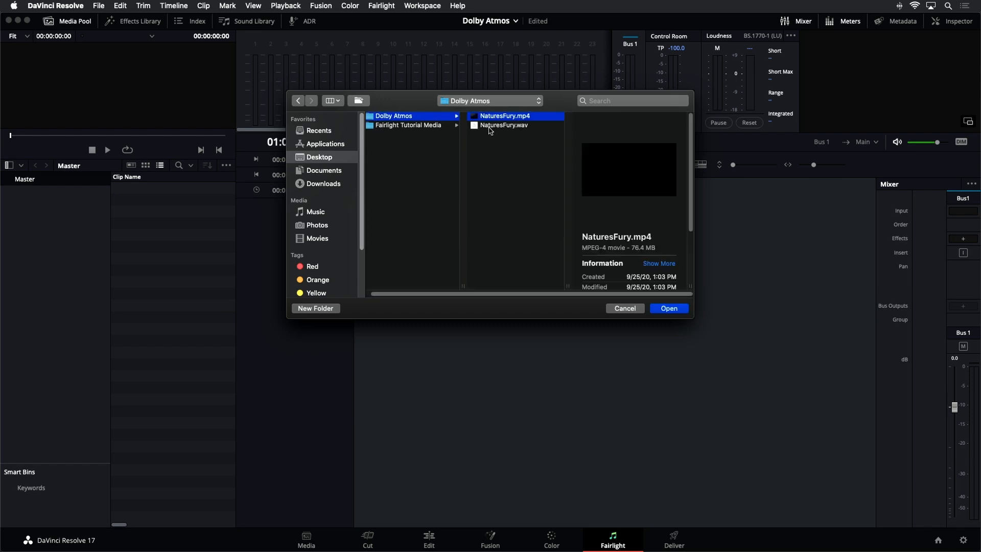
{"action": "left_click", "coordinate": [489, 127], "text": "shift"}
{"action": "left_click", "coordinate": [669, 308]}
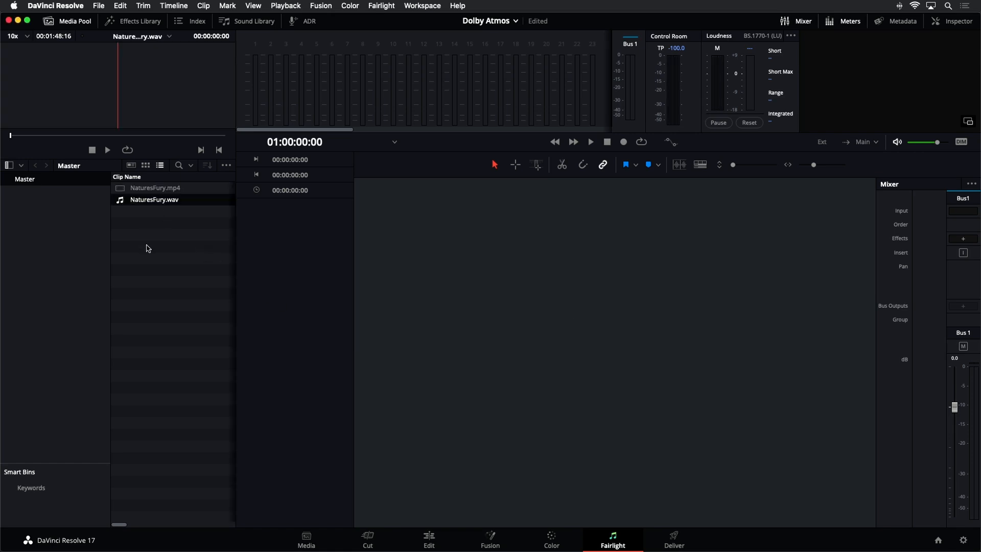
Preview the audio waveforms of NaturesFury.mp4 and NaturesFury.wav around the middle of each clip.
{"action": "left_click", "coordinate": [123, 190]}
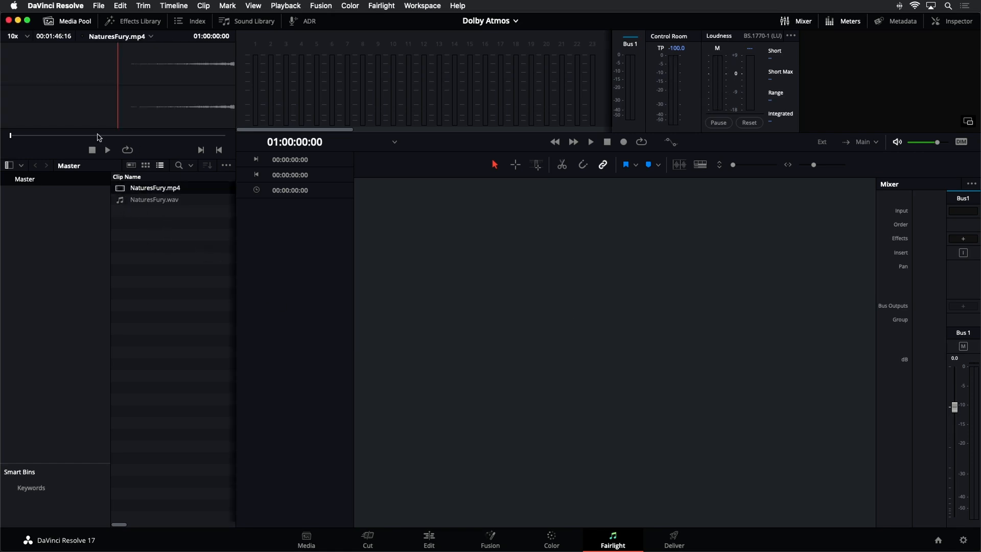
{"action": "left_click", "coordinate": [99, 136]}
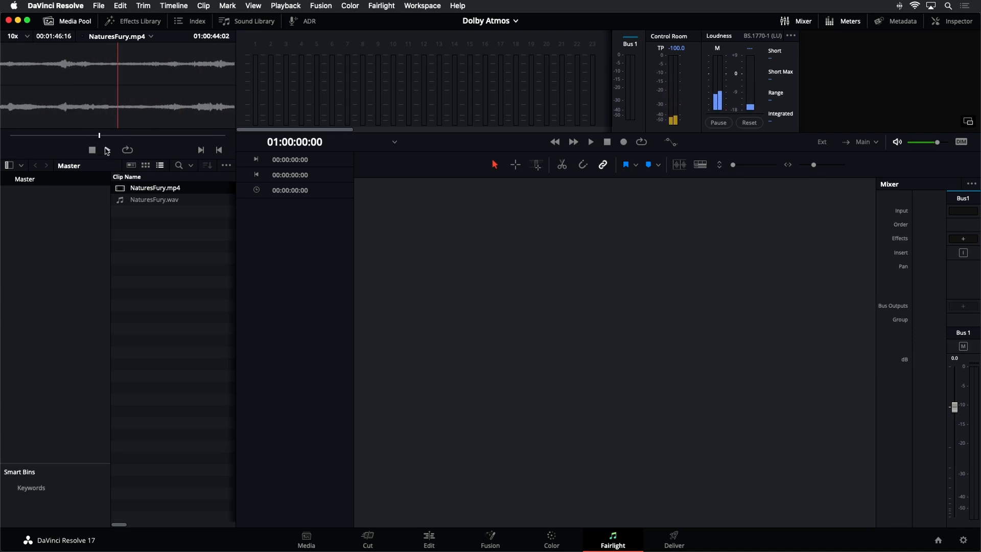
{"action": "left_click", "coordinate": [134, 201]}
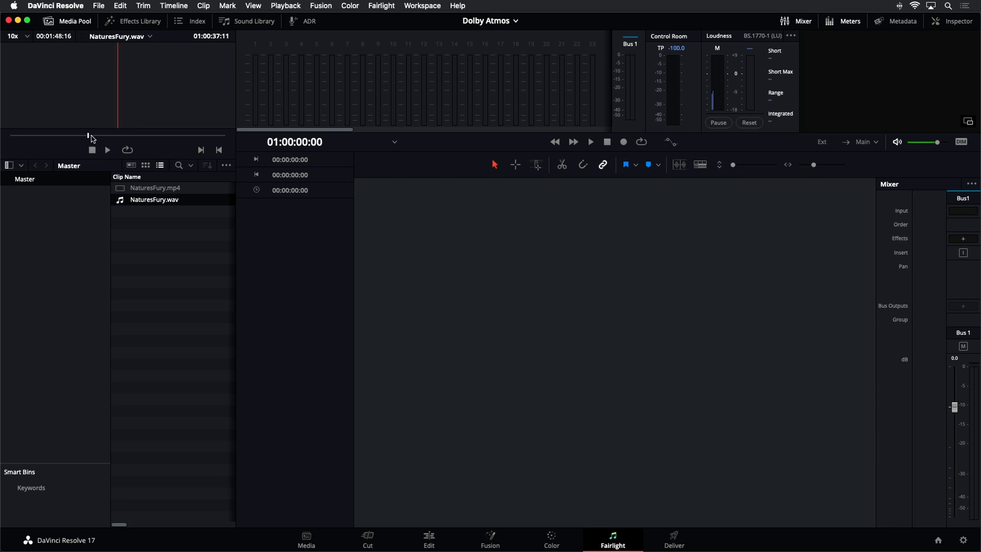
{"action": "left_click", "coordinate": [91, 136]}
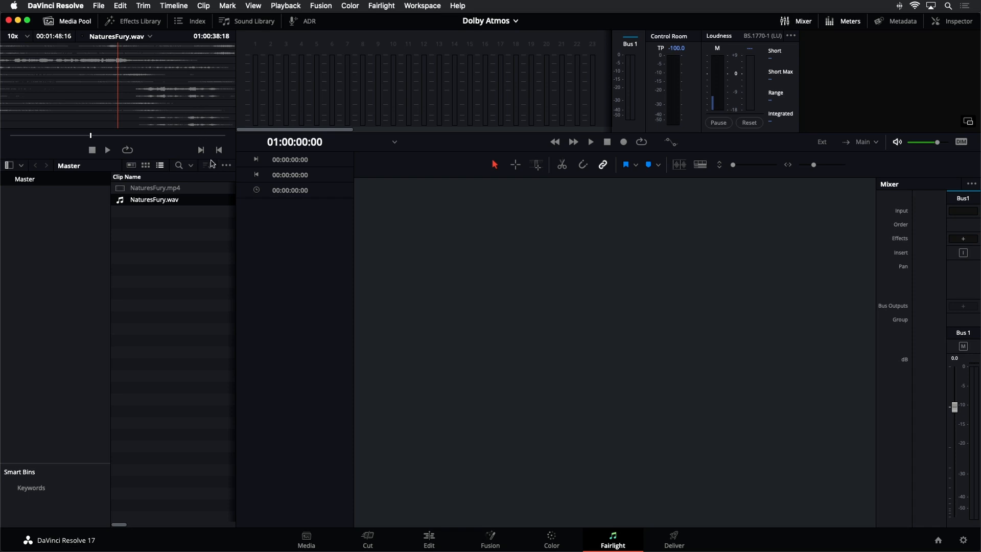
Examine the metadata of NaturesFury.wav and NaturesFury.mp4, including audio format and channel count, and close the metadata view.
{"action": "left_click", "coordinate": [895, 23]}
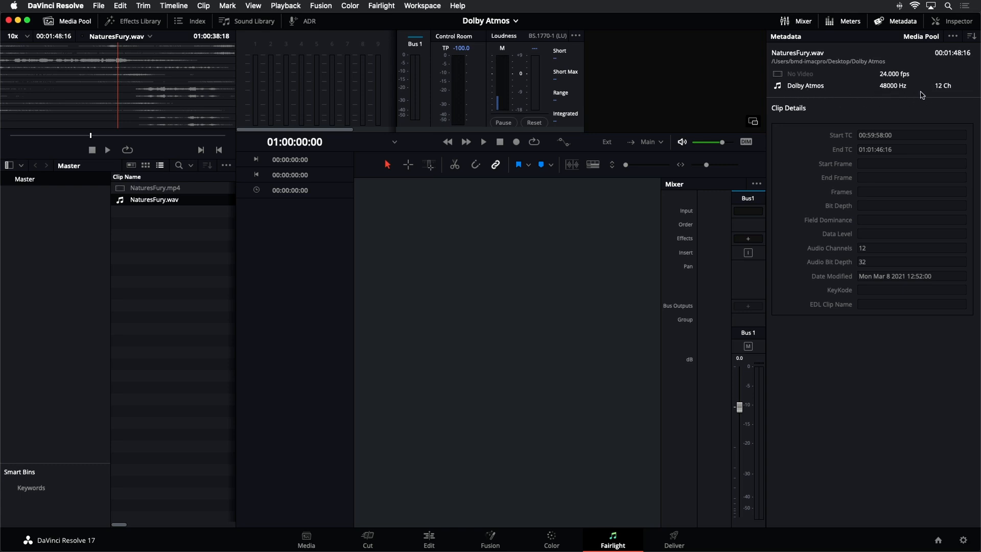
{"action": "left_click", "coordinate": [173, 189]}
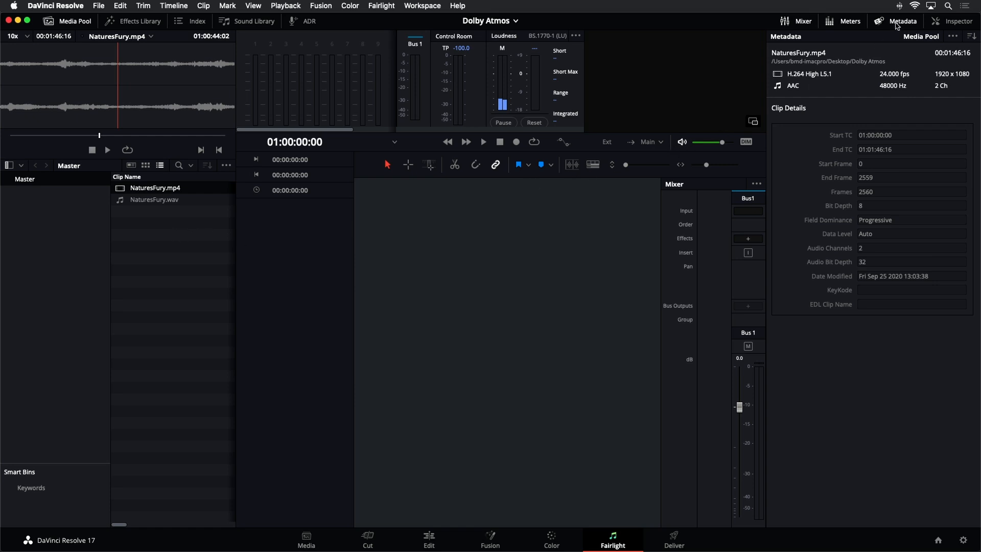
{"action": "left_click", "coordinate": [897, 24]}
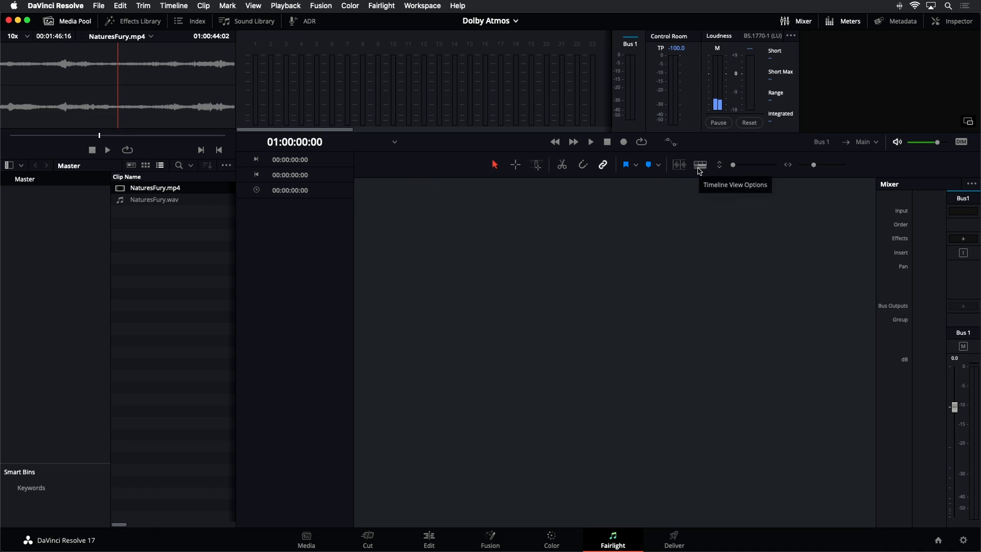
Show video tracks in the timeline view and turn on snapping.
{"action": "left_click", "coordinate": [699, 164]}
{"action": "left_click", "coordinate": [722, 201]}
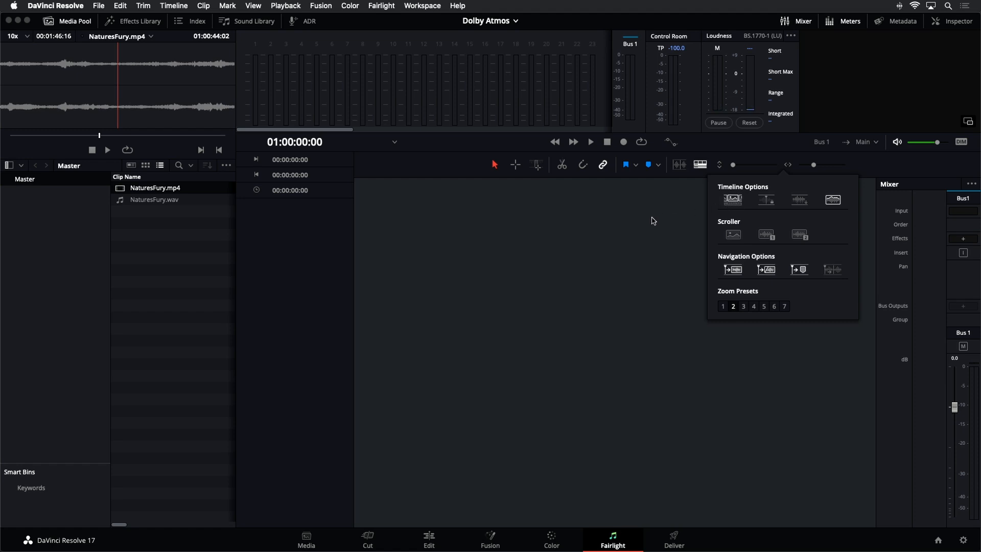
{"action": "left_click", "coordinate": [652, 220]}
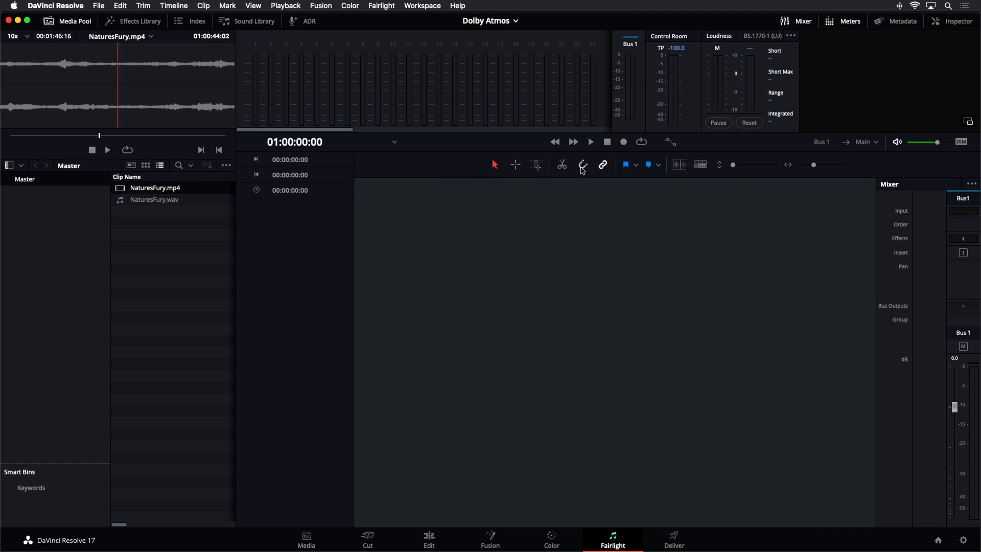
{"action": "left_click", "coordinate": [581, 167]}
Place NaturesFury.mp4 at the start of an empty timeline and move the playhead to 01:00:32:12.
{"action": "left_click_drag", "start_coordinate": [118, 191], "coordinate": [356, 188]}
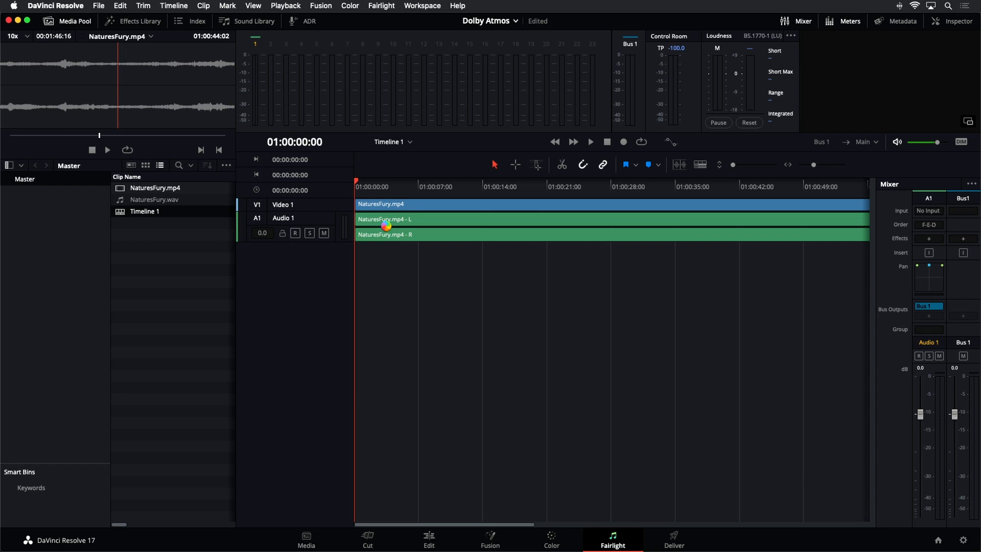
{"action": "key", "text": "shift+z"}
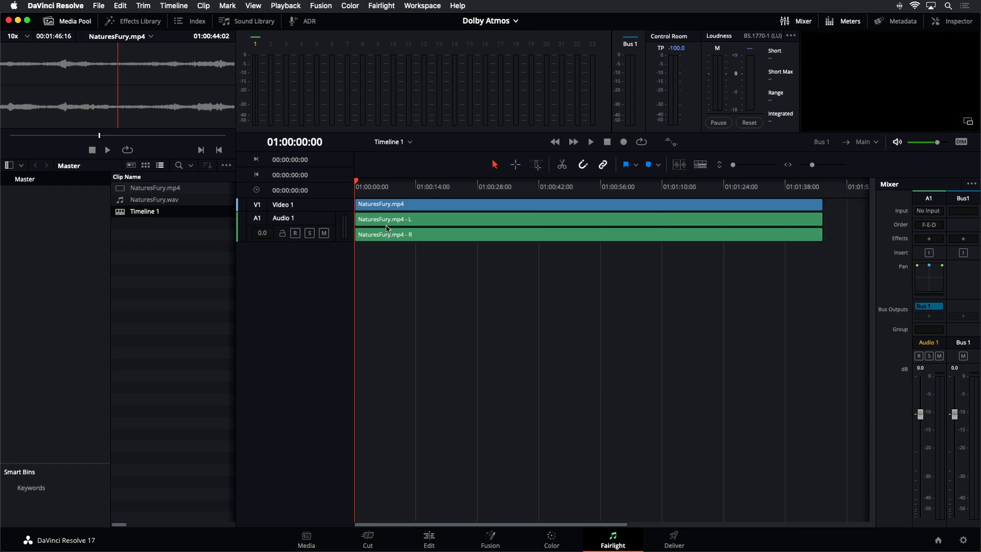
{"action": "left_click", "coordinate": [514, 187]}
{"action": "left_click", "coordinate": [561, 187]}
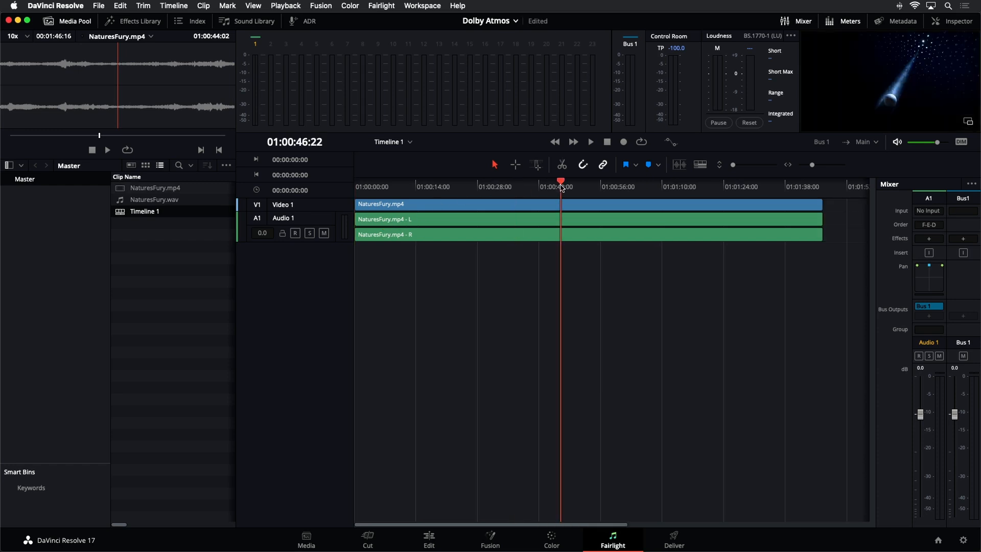
{"action": "left_click", "coordinate": [619, 187]}
{"action": "left_click", "coordinate": [497, 188]}
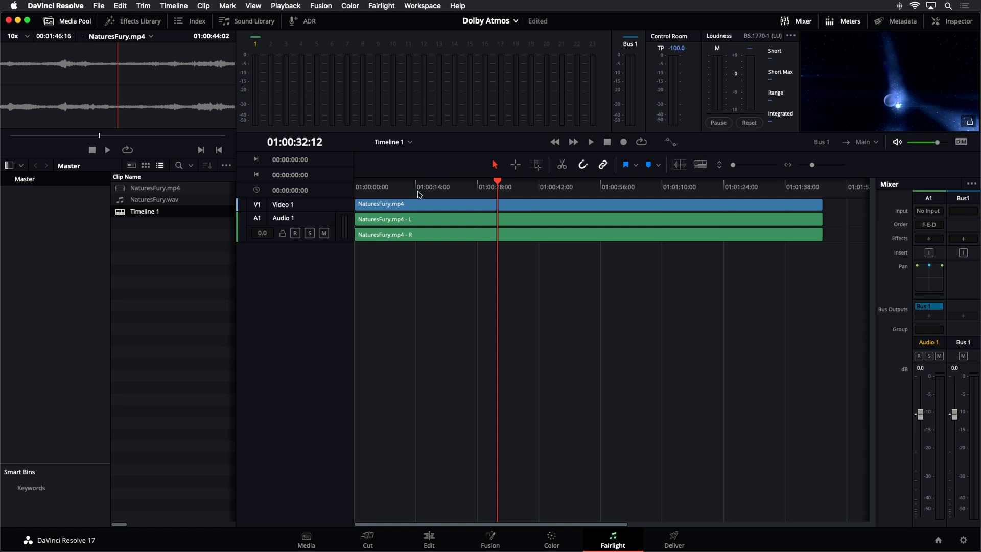
Enlarge the Audio 1 track to show its stereo waveforms and play short passages from the playhead.
{"action": "left_click_drag", "start_coordinate": [309, 240], "coordinate": [317, 368]}
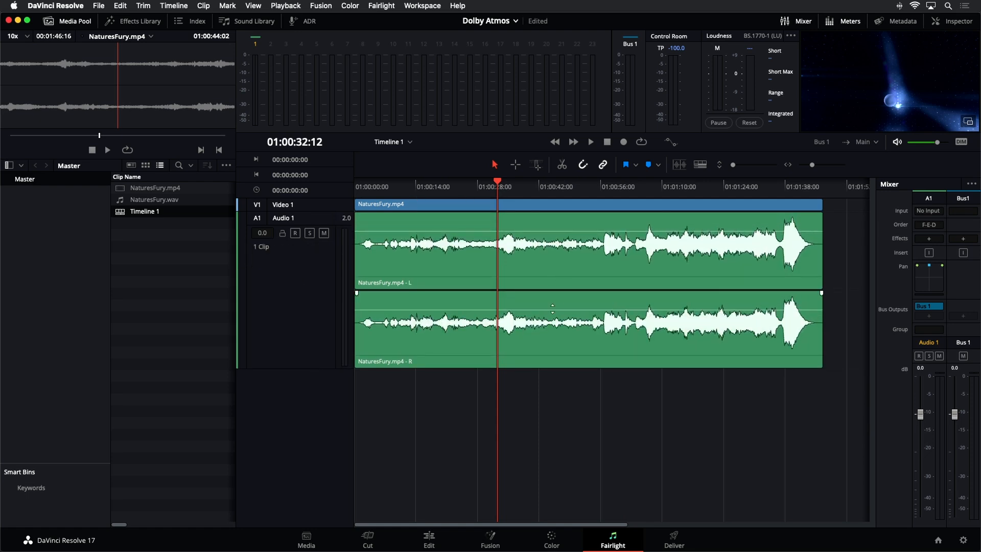
{"action": "key", "text": "space"}
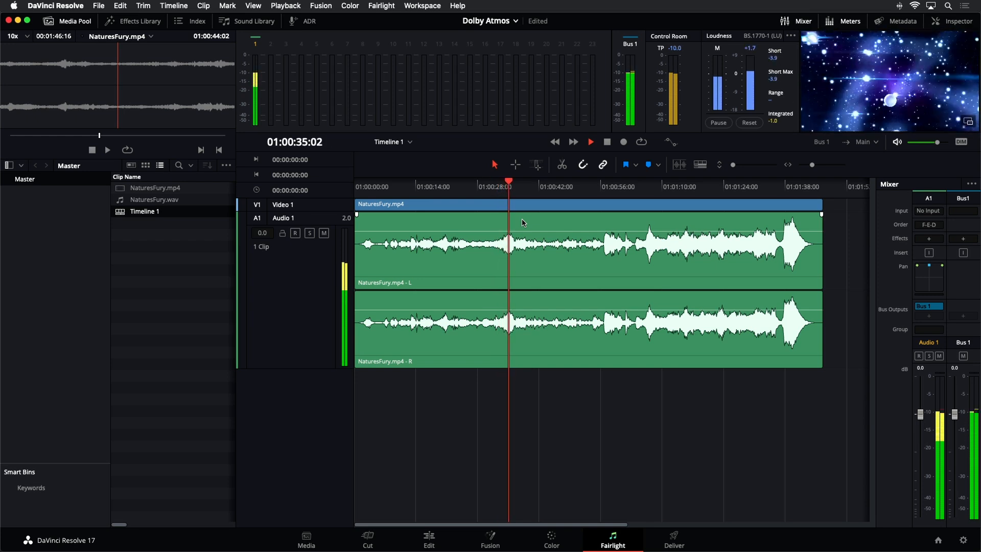
{"action": "key", "text": "space"}
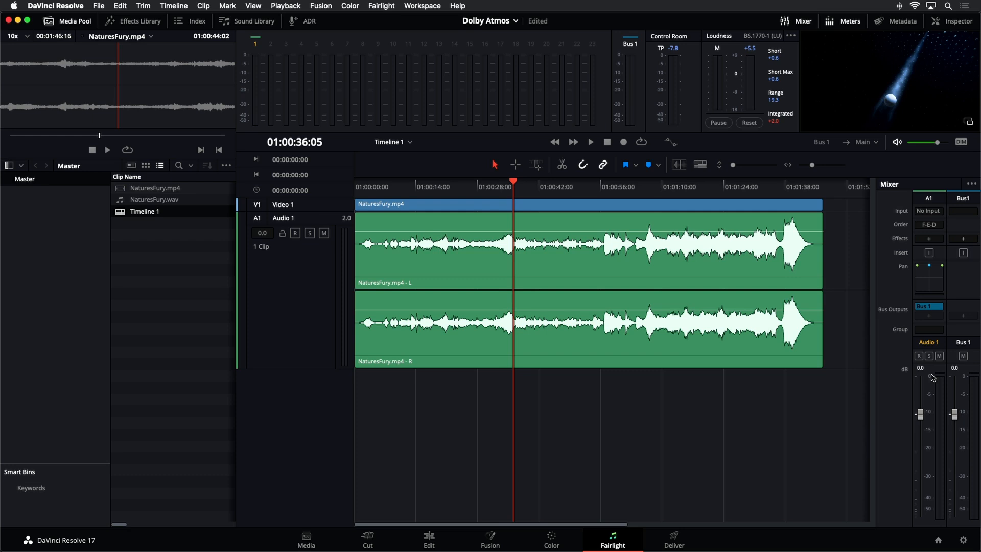
{"action": "key", "text": "space"}
{"action": "key", "text": "space"}
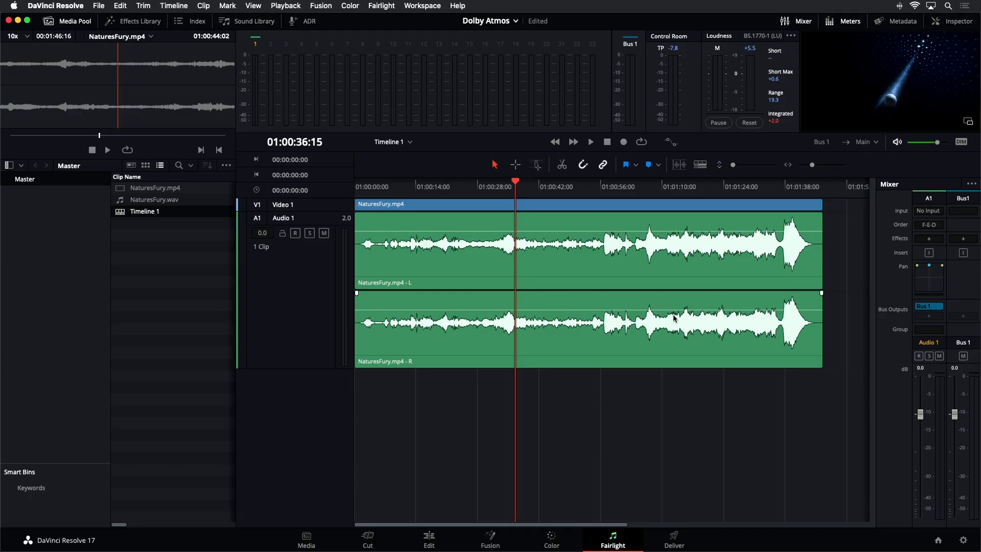
Add NaturesFury.wav on a new track below Audio 1 at the timeline start and enlarge that track.
{"action": "left_click", "coordinate": [135, 250]}
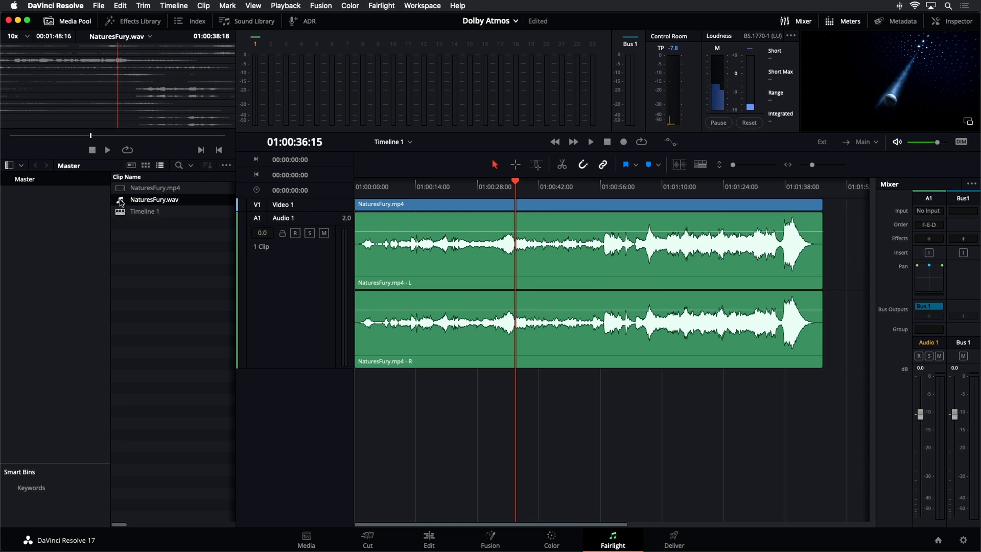
{"action": "left_click_drag", "start_coordinate": [121, 203], "coordinate": [356, 389]}
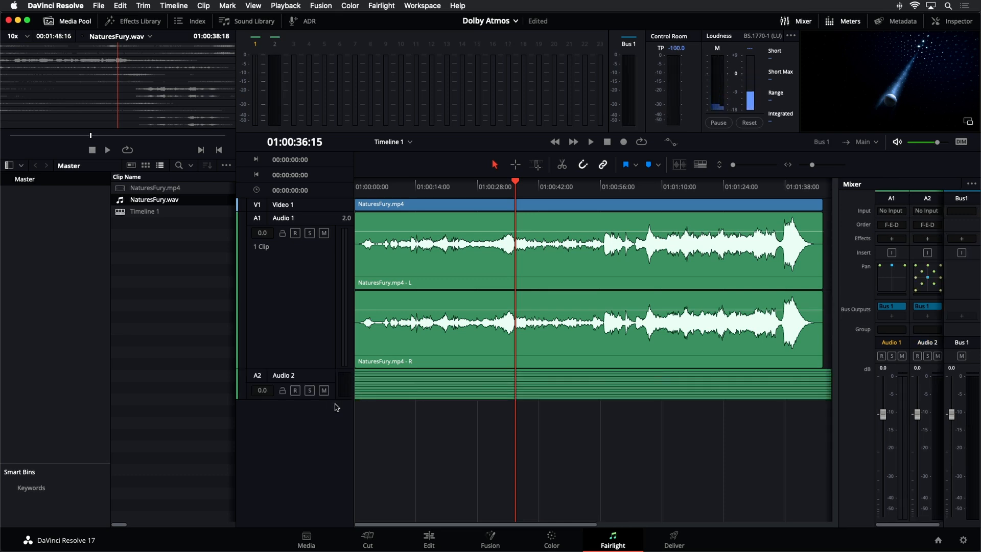
{"action": "left_click_drag", "start_coordinate": [333, 400], "coordinate": [331, 465]}
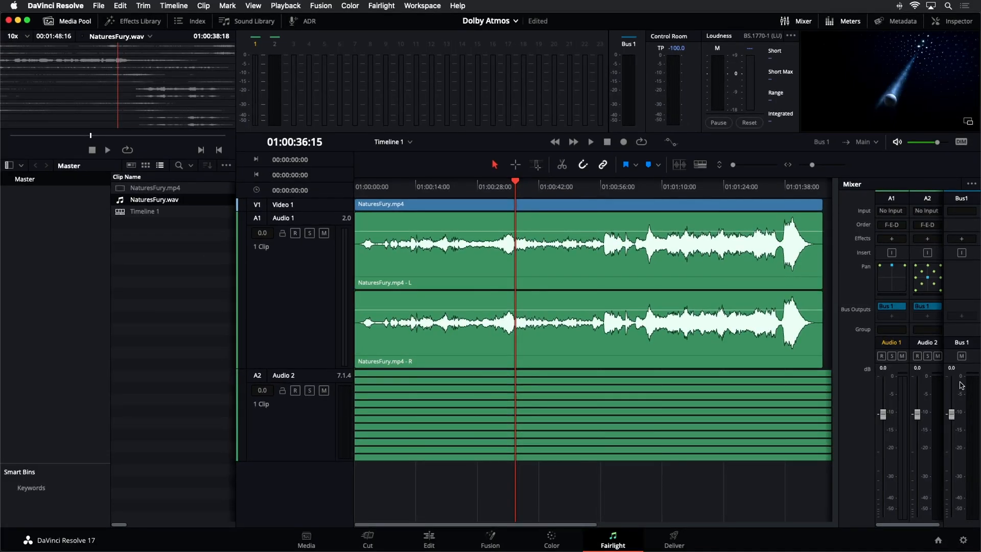
Play a short passage with both audio tracks, then enlarge only Audio 2 to show every channel of NaturesFury.wav.
{"action": "key", "text": "space"}
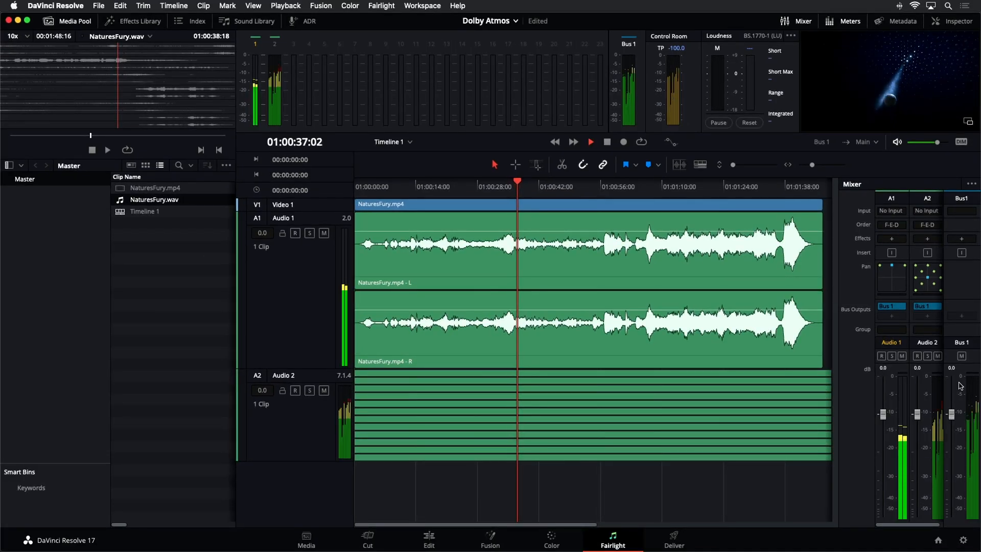
{"action": "key", "text": "space"}
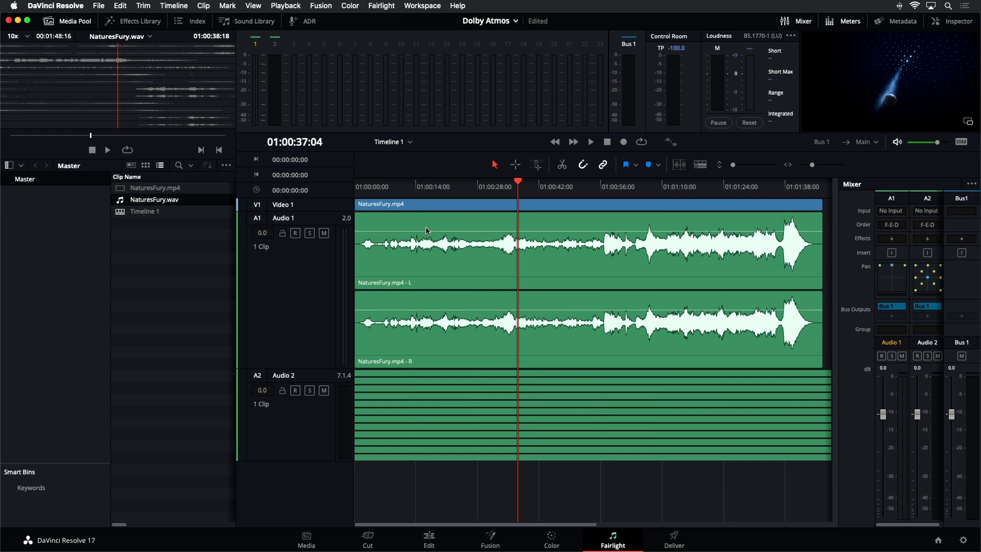
{"action": "left_click", "coordinate": [732, 164]}
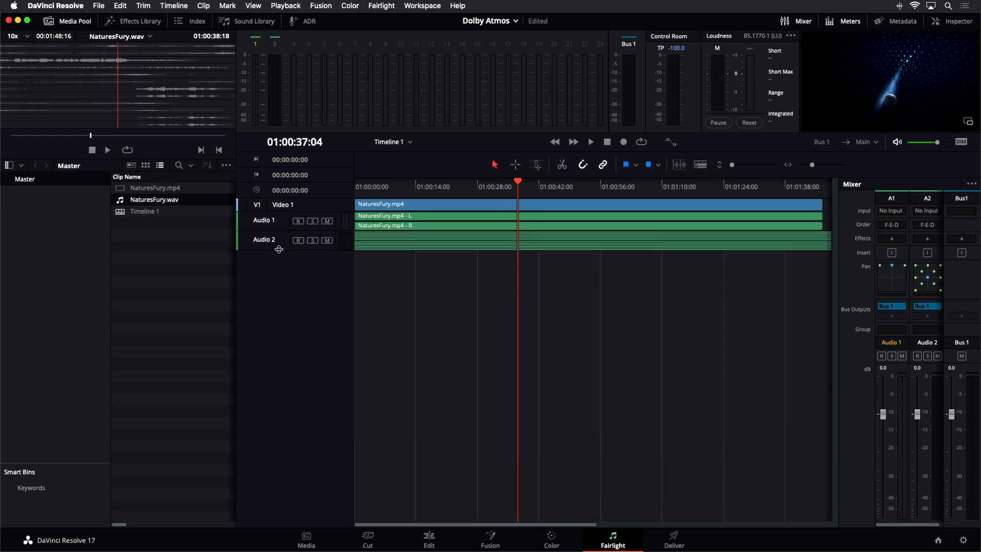
{"action": "left_click_drag", "start_coordinate": [278, 248], "coordinate": [273, 479]}
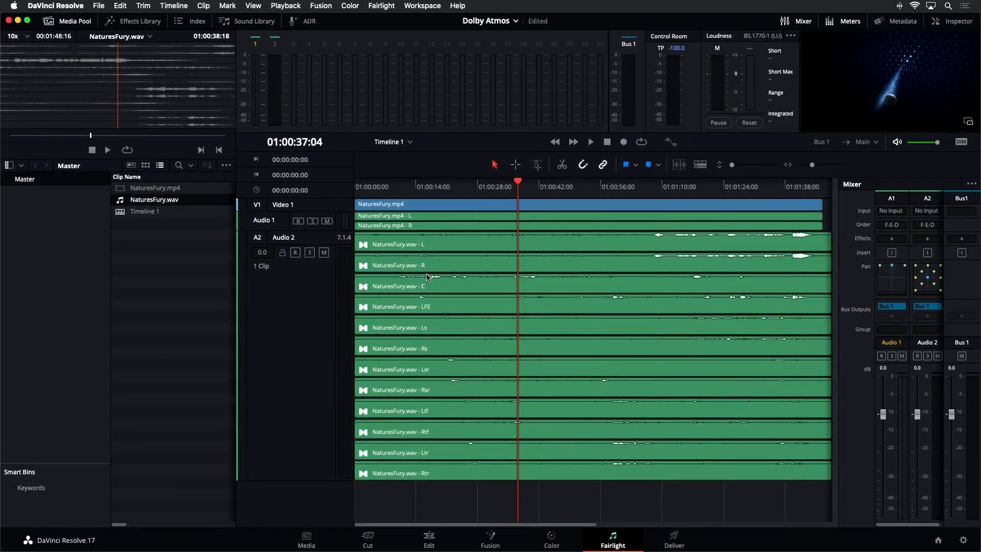
Mute Audio 1 and play short passages from the playhead before and after muting.
{"action": "left_click", "coordinate": [415, 286]}
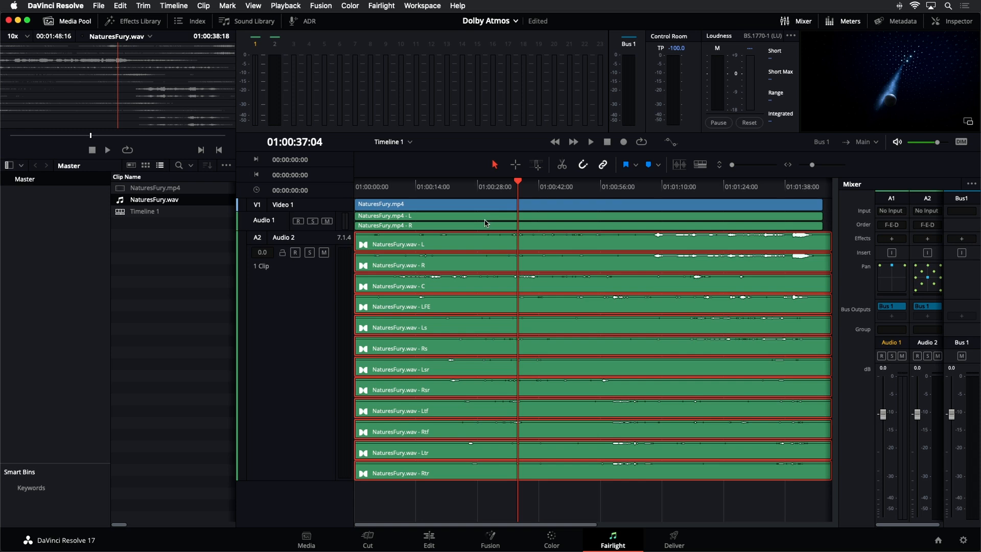
{"action": "key", "text": "space"}
{"action": "key", "text": "space"}
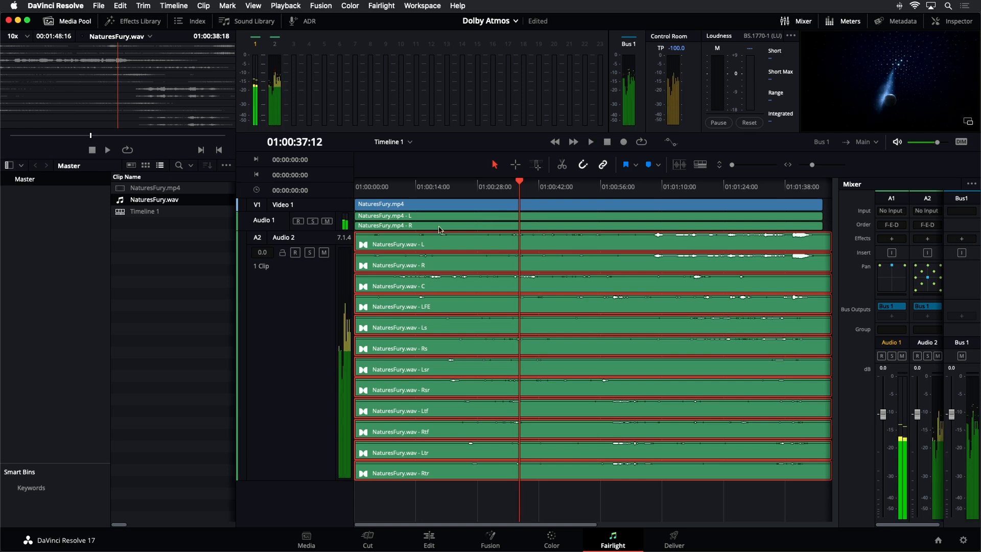
{"action": "left_click", "coordinate": [327, 221]}
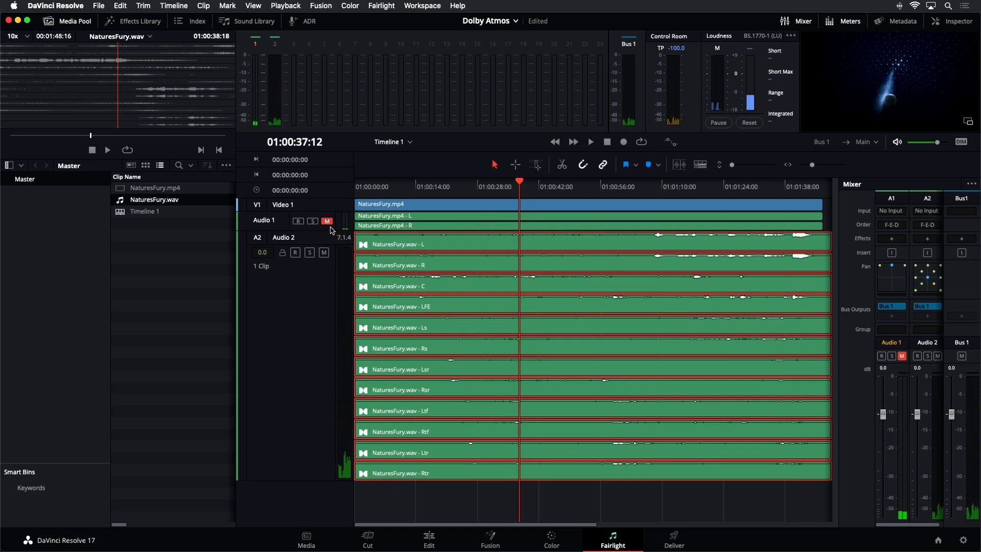
{"action": "key", "text": "space"}
{"action": "key", "text": "space"}
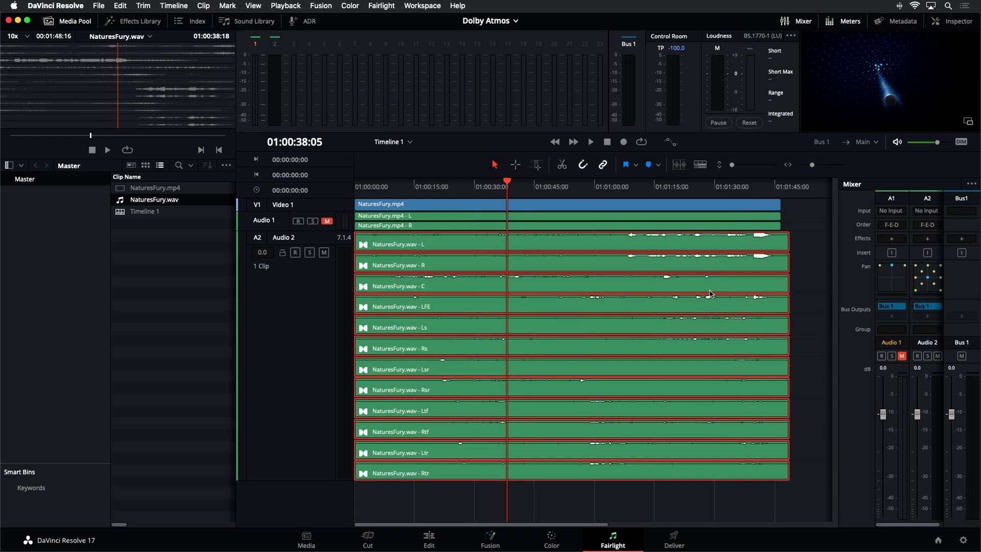
Move the linked NaturesFury.mp4 video and audio clips so their end lines up with the end of NaturesFury.wav.
{"action": "left_click", "coordinate": [799, 211]}
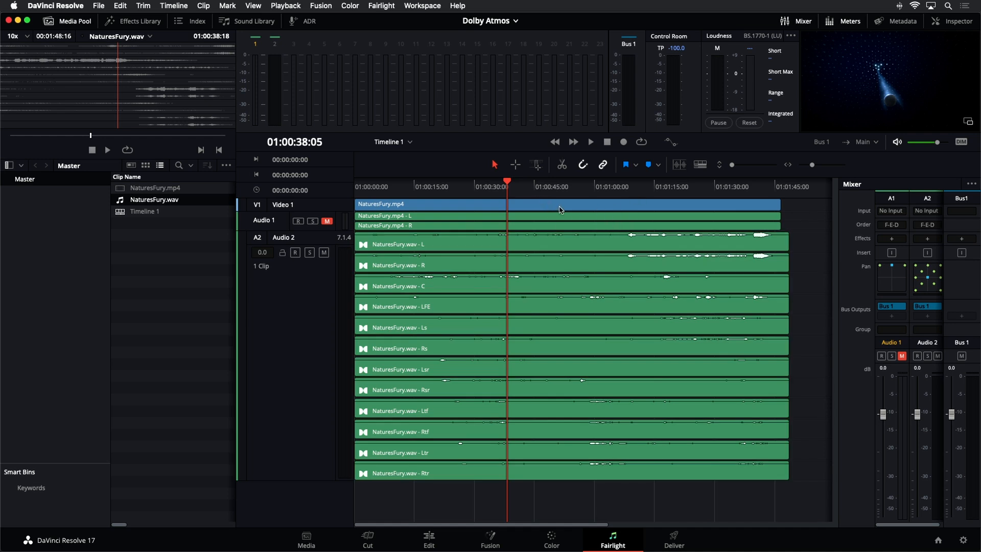
{"action": "left_click_drag", "start_coordinate": [790, 225], "coordinate": [729, 205]}
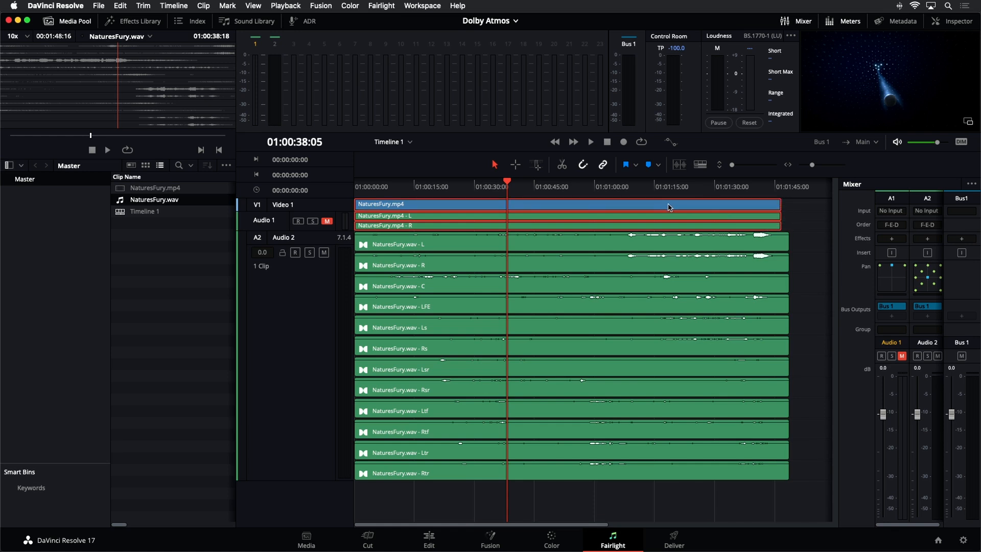
{"action": "key", "text": "Delete"}
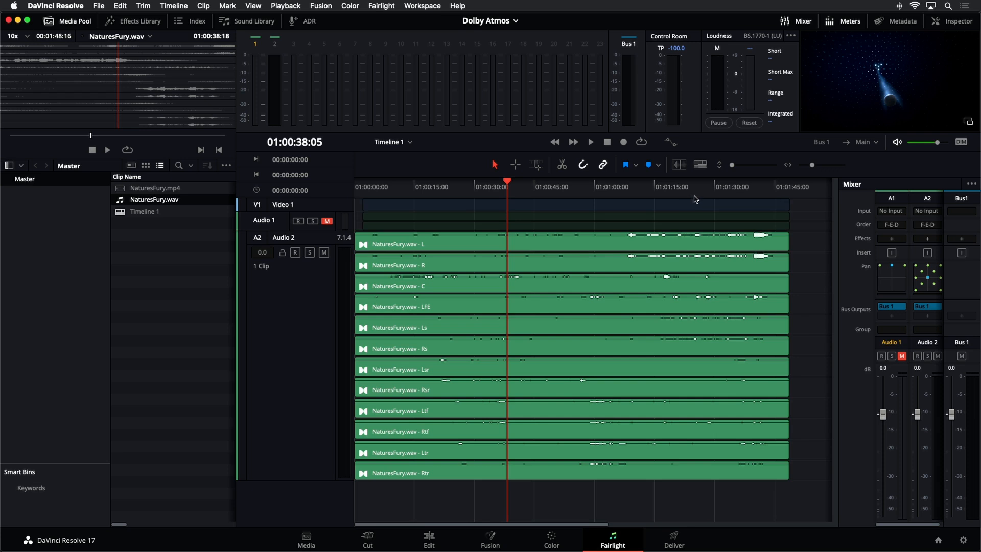
{"action": "key", "text": "super+z"}
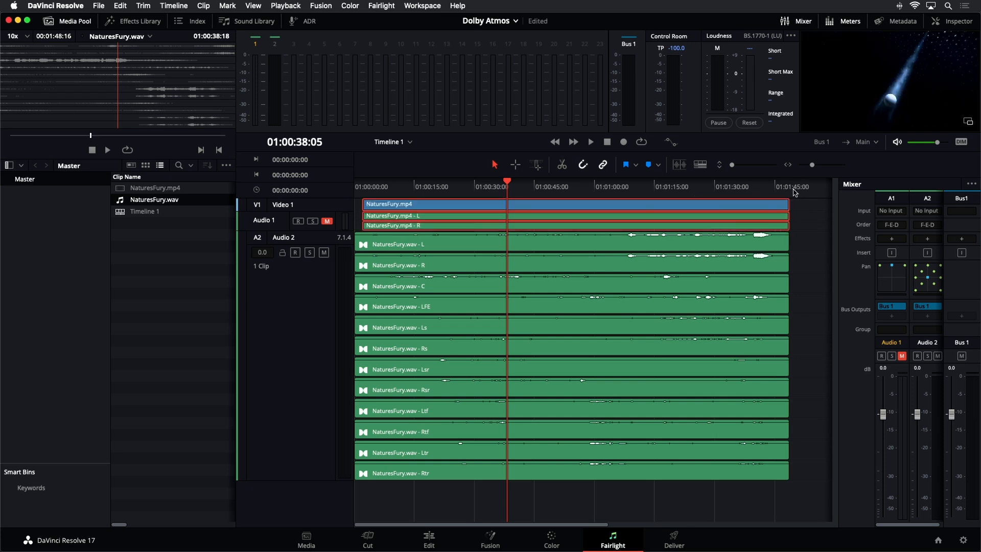
Return the playhead to 01:00:00:00 and play the opening of NaturesFury.wav before the video clip begins.
{"action": "left_click", "coordinate": [792, 187]}
{"action": "left_click", "coordinate": [356, 188]}
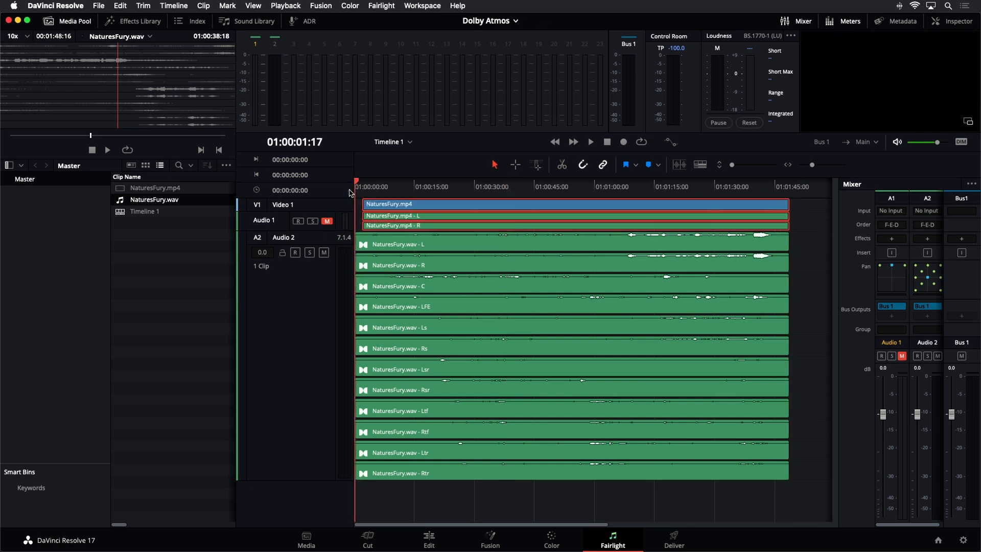
{"action": "key", "text": "super+equal"}
{"action": "key", "text": "super+equal"}
{"action": "key", "text": "super+equal"}
{"action": "key", "text": "super+equal"}
{"action": "key", "text": "super+equal"}
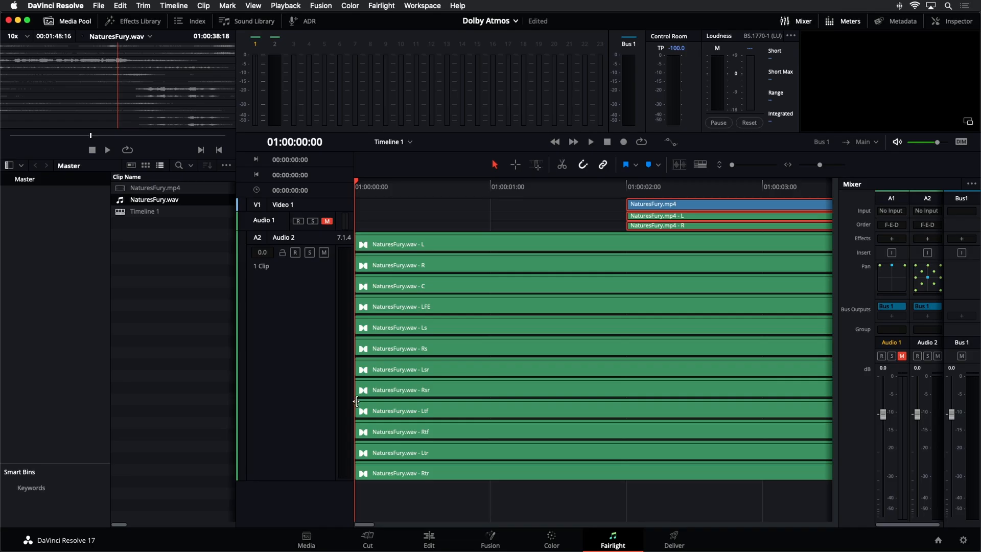
{"action": "key", "text": "space"}
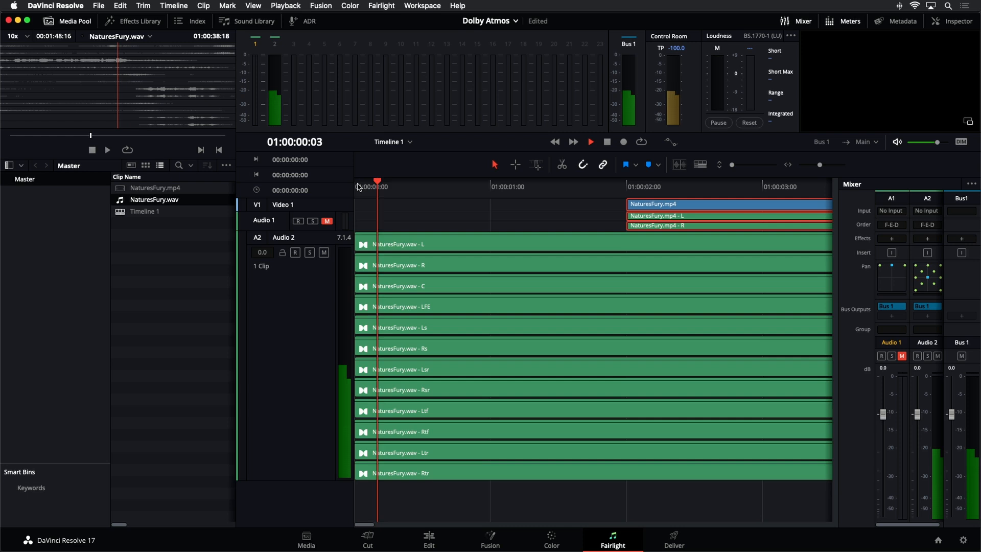
{"action": "key", "text": "space"}
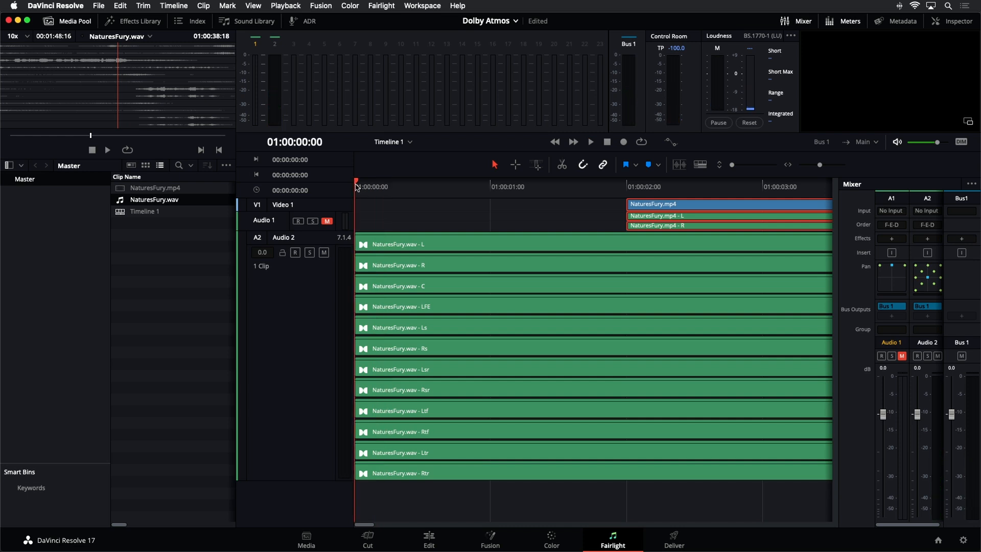
Step the playhead in one-second jumps from the timeline start to 01:00:02:00, where NaturesFury.mp4 begins, and play from there.
{"action": "left_click_drag", "start_coordinate": [362, 184], "coordinate": [346, 186]}
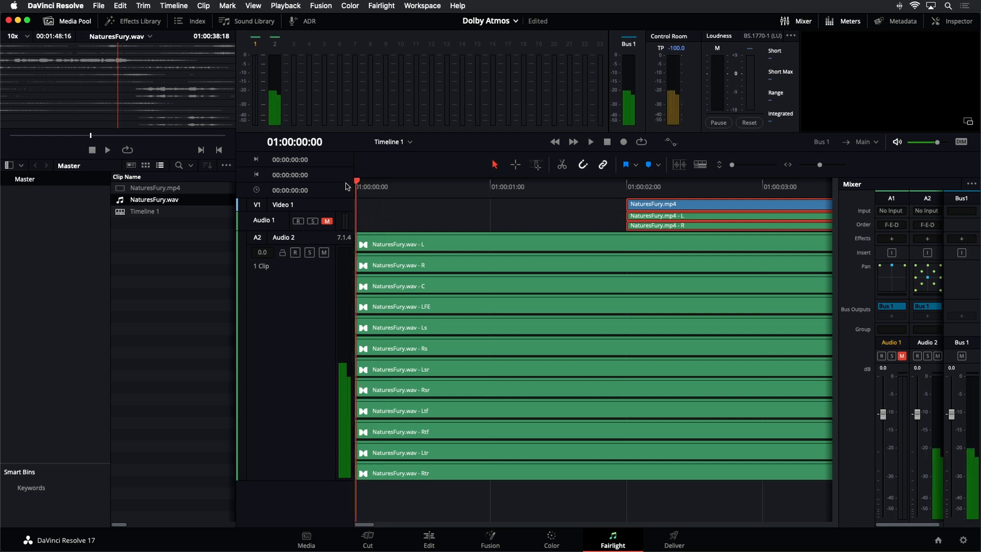
{"action": "key", "text": "shift+Right"}
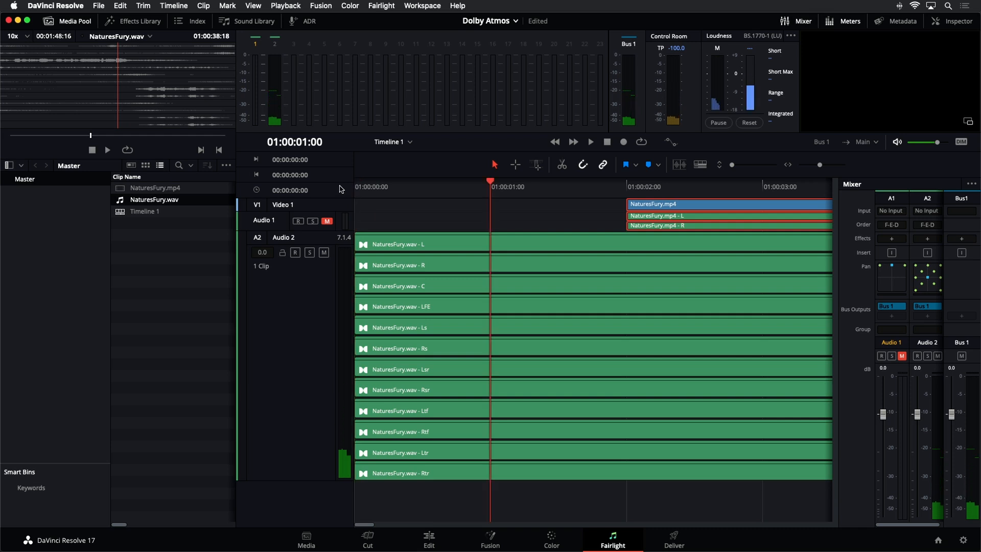
{"action": "key", "text": "shift+Right"}
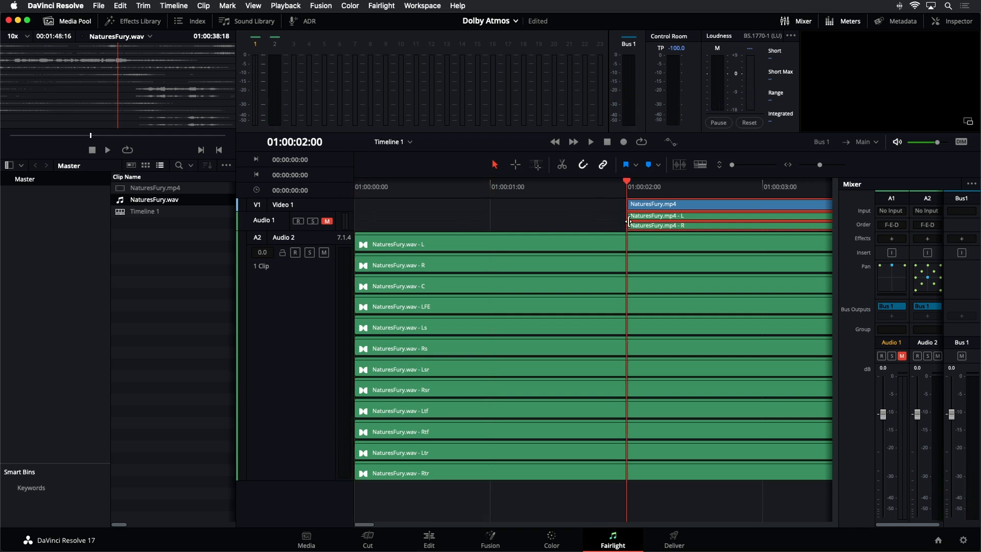
{"action": "key", "text": "shift+z"}
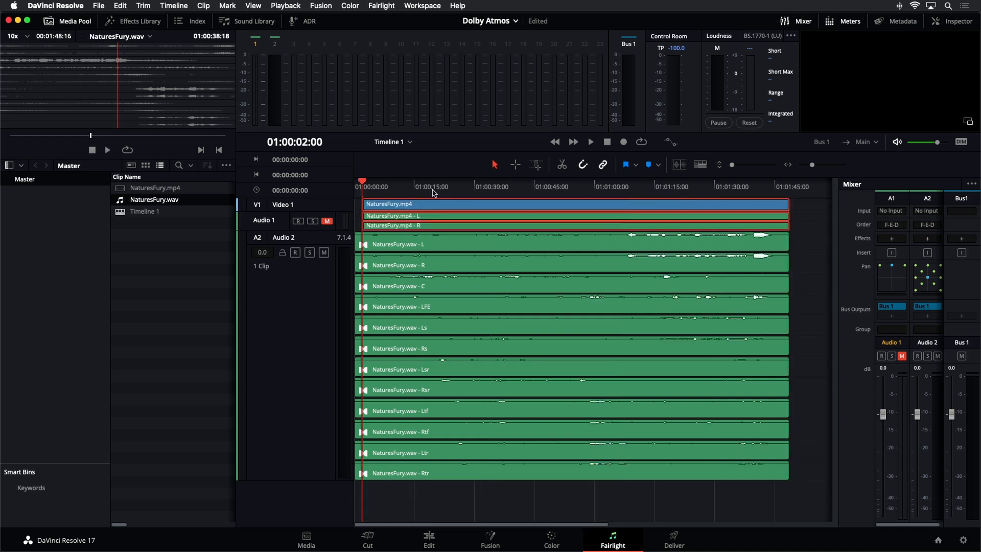
{"action": "key", "text": "space"}
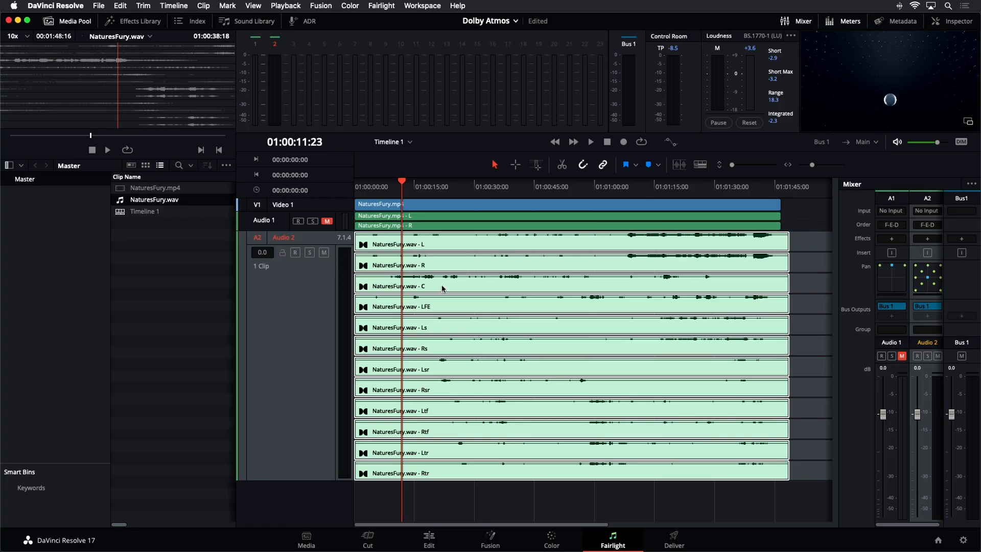
In the clip attributes of NaturesFury.wav, change the audio format from Dolby Atmos 7.1.4 to Stereo.
{"action": "right_click", "coordinate": [451, 288]}
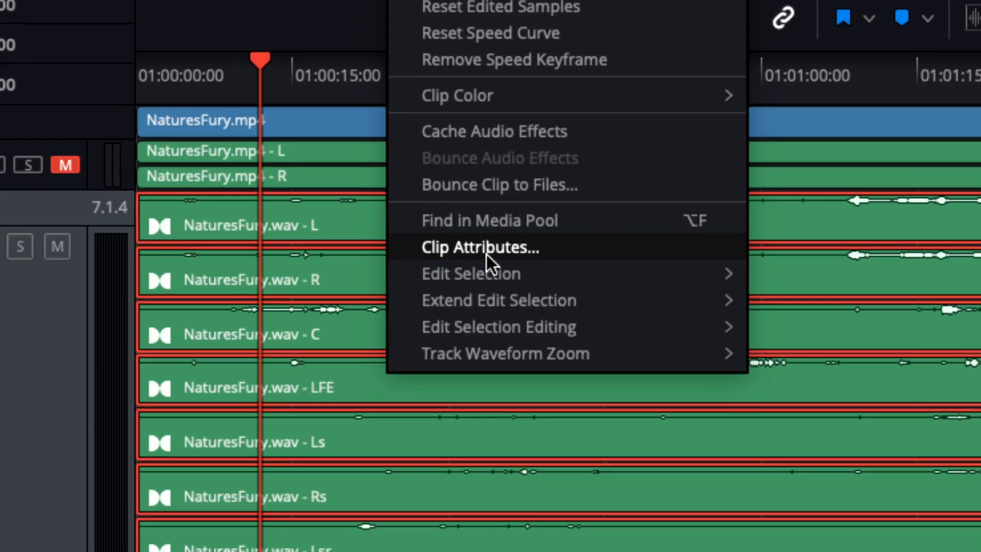
{"action": "left_click", "coordinate": [486, 248]}
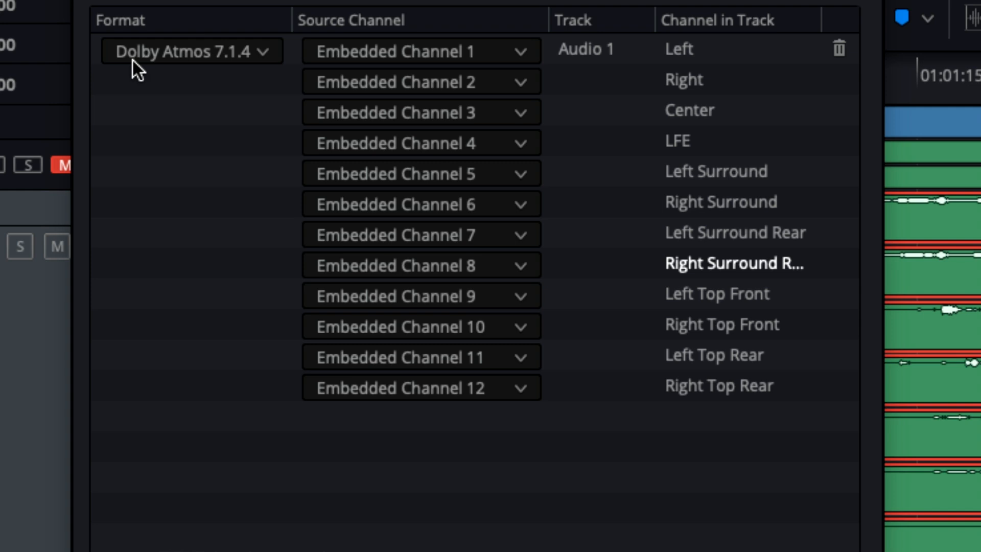
{"action": "left_click", "coordinate": [250, 54]}
{"action": "left_click", "coordinate": [225, 85]}
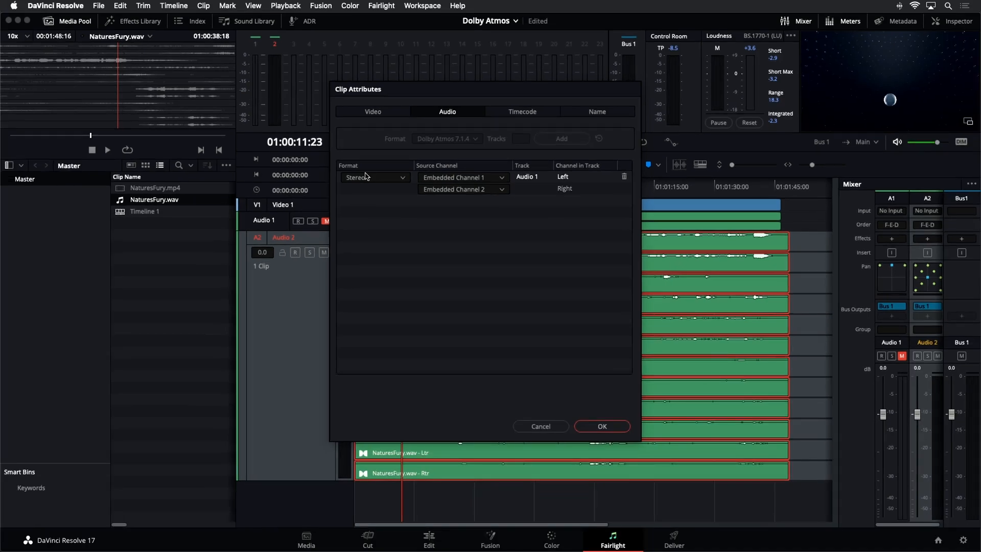
{"action": "left_click", "coordinate": [602, 426]}
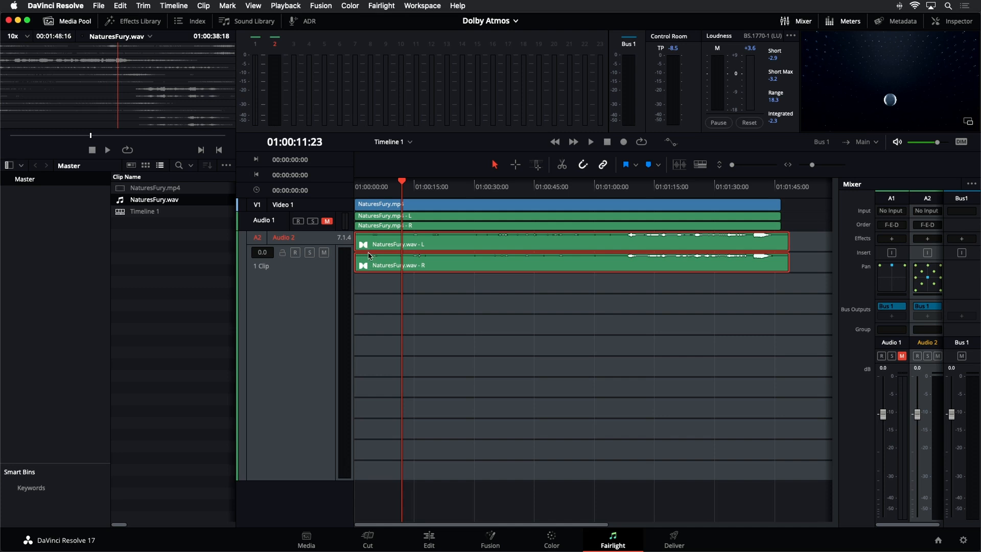
Change the Audio 2 track type to Stereo, then adjust the track heights to compare both stereo waveforms during playback.
{"action": "right_click", "coordinate": [314, 297]}
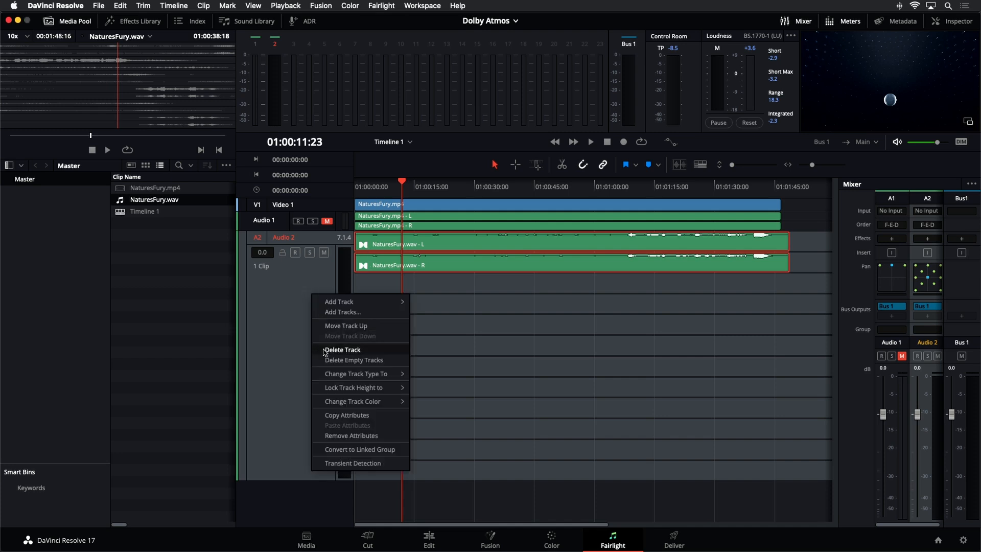
{"action": "left_click", "coordinate": [427, 386]}
{"action": "left_click", "coordinate": [294, 363]}
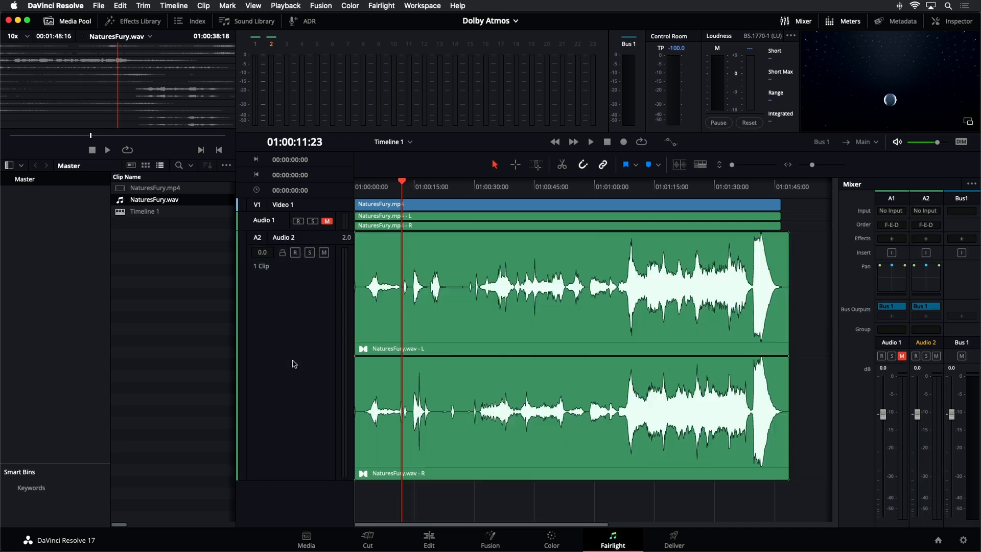
{"action": "left_click_drag", "start_coordinate": [733, 165], "coordinate": [740, 165]}
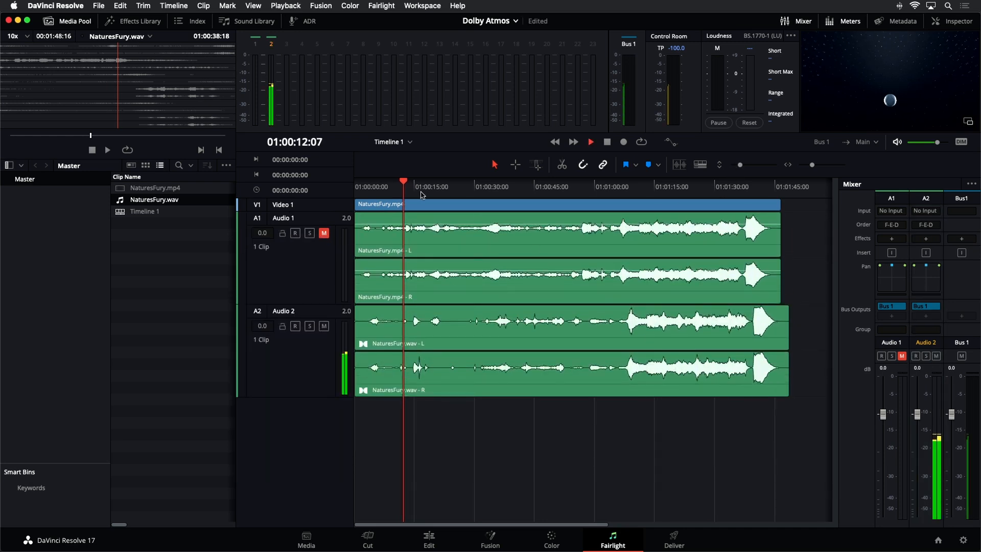
{"action": "key", "text": "space"}
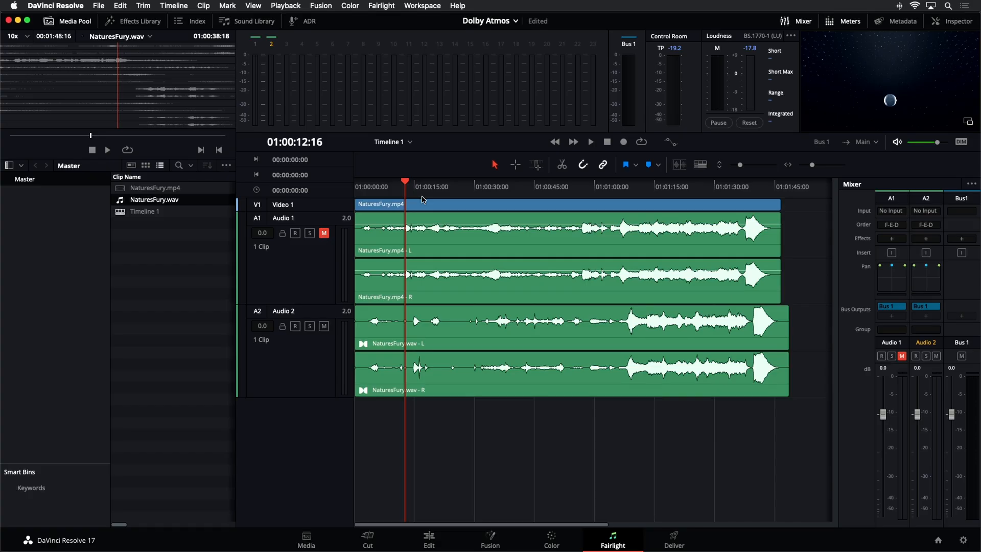
Shift the linked NaturesFury.mp4 video and audio later until their waveforms and end align with NaturesFury.wav on Audio 2.
{"action": "left_click", "coordinate": [734, 245]}
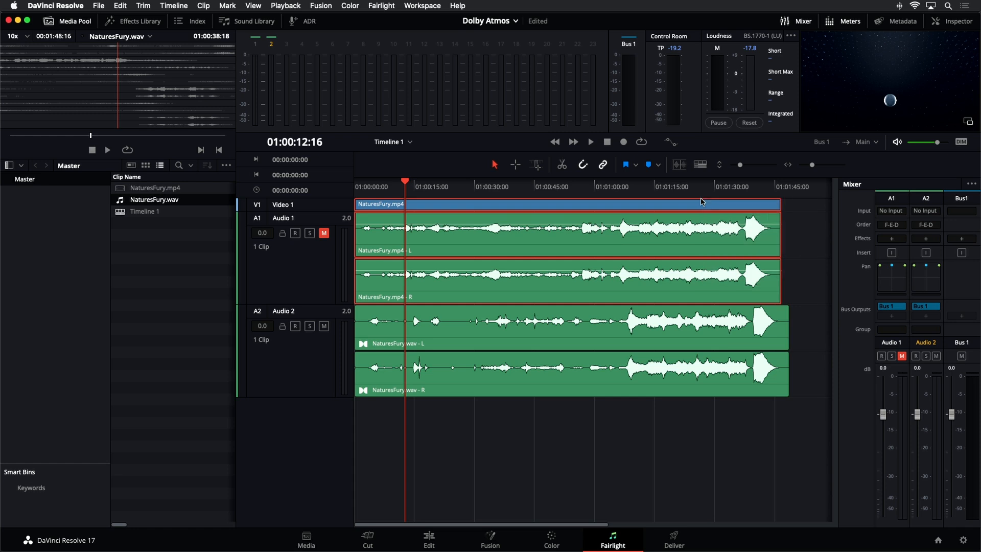
{"action": "mouse_move", "coordinate": [703, 204]}
{"action": "left_mouse_down"}
{"action": "mouse_move", "coordinate": [722, 211]}
{"action": "mouse_move", "coordinate": [708, 210]}
{"action": "left_mouse_up"}
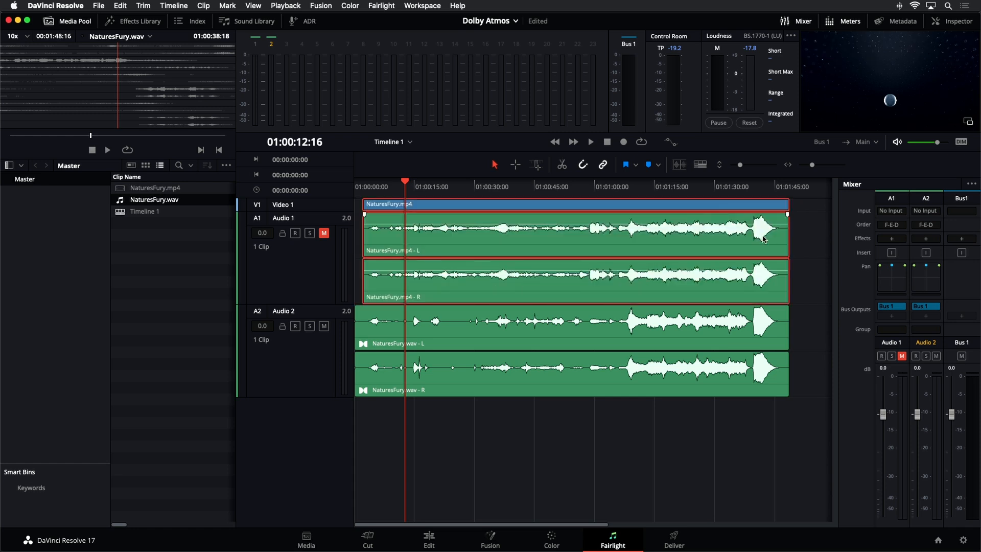
{"action": "left_click", "coordinate": [801, 248]}
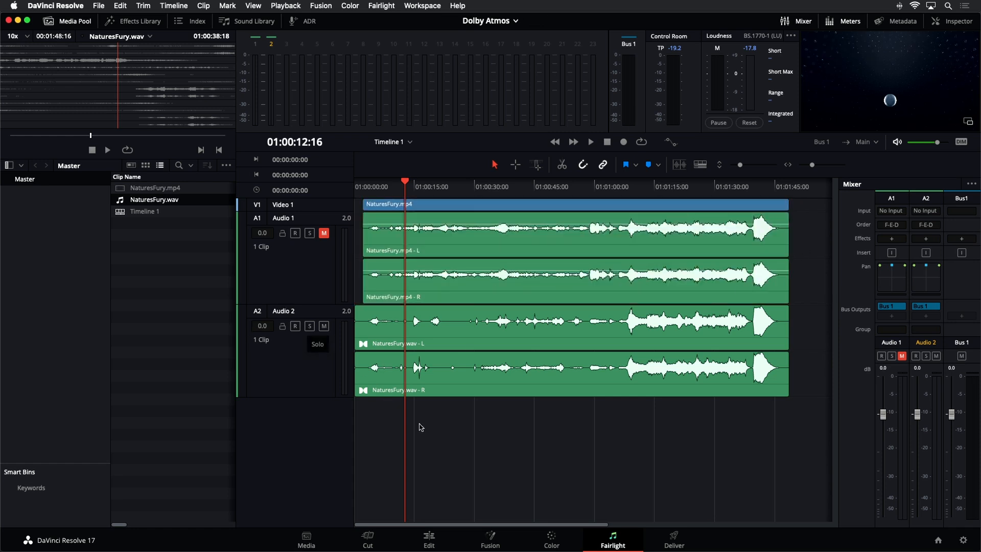
Select the Audio 2 track and mark the full length of its NaturesFury.wav clip with the range selection tool.
{"action": "left_click", "coordinate": [309, 393]}
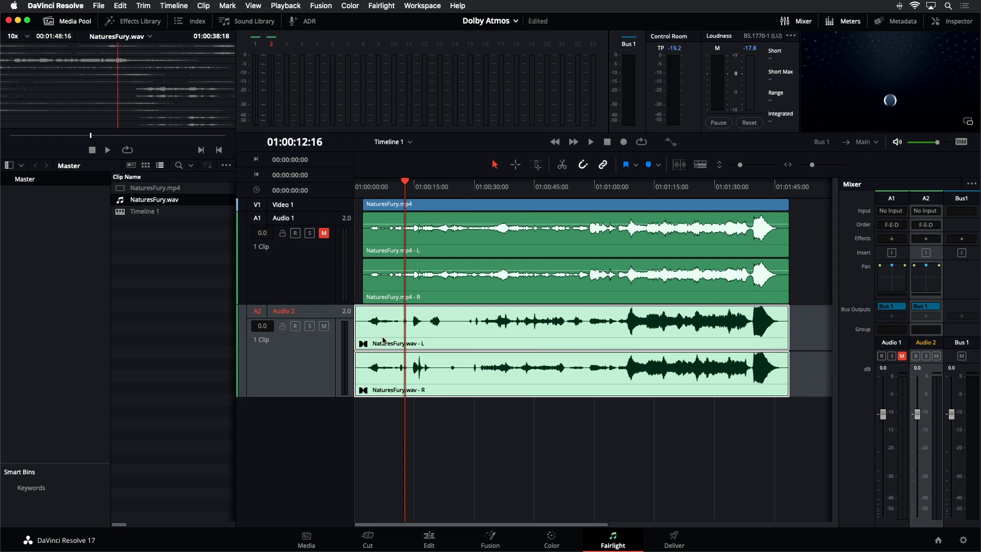
{"action": "left_click", "coordinate": [515, 163]}
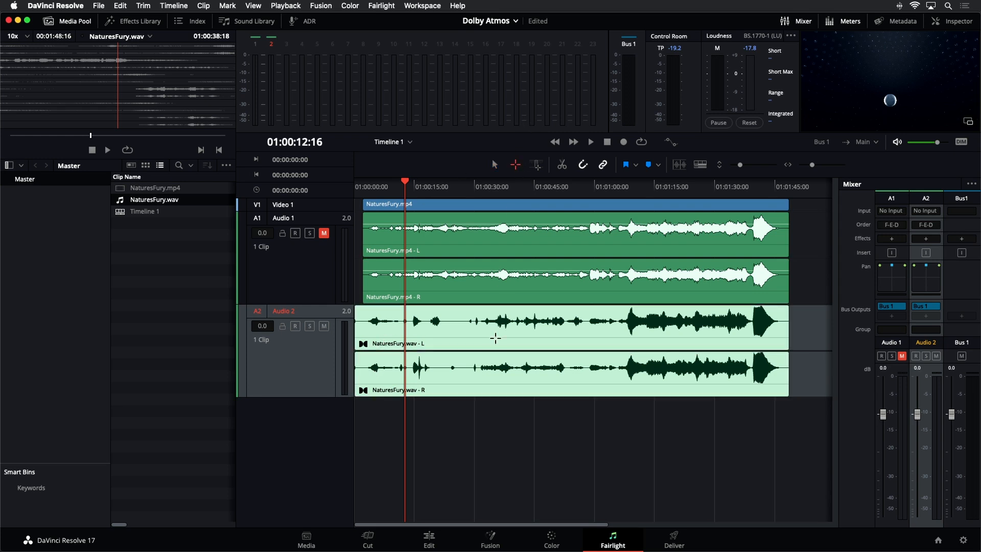
{"action": "double_click", "coordinate": [495, 338]}
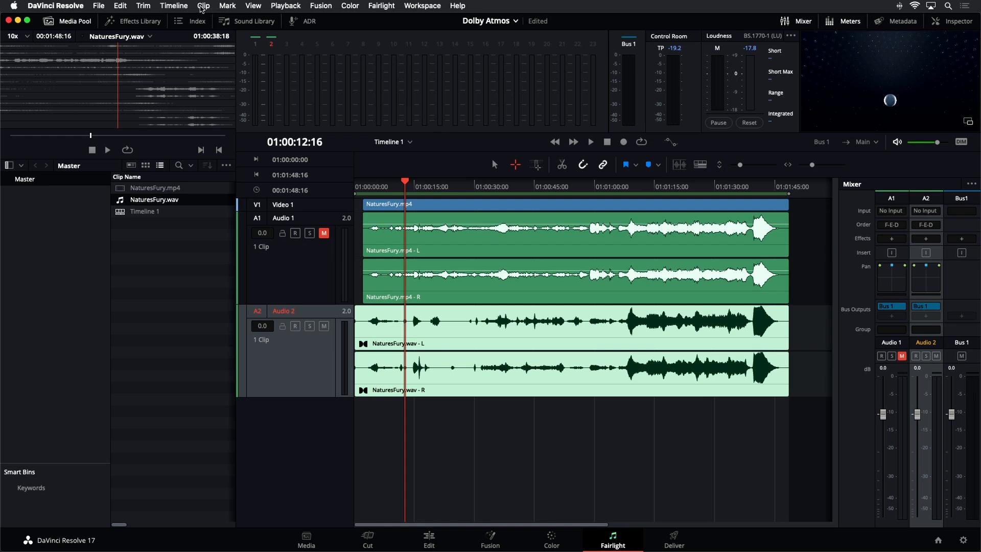
Bounce the selected Audio 2 range to a new layer and load the bounced clip from the Media Pool.
{"action": "left_click", "coordinate": [174, 6]}
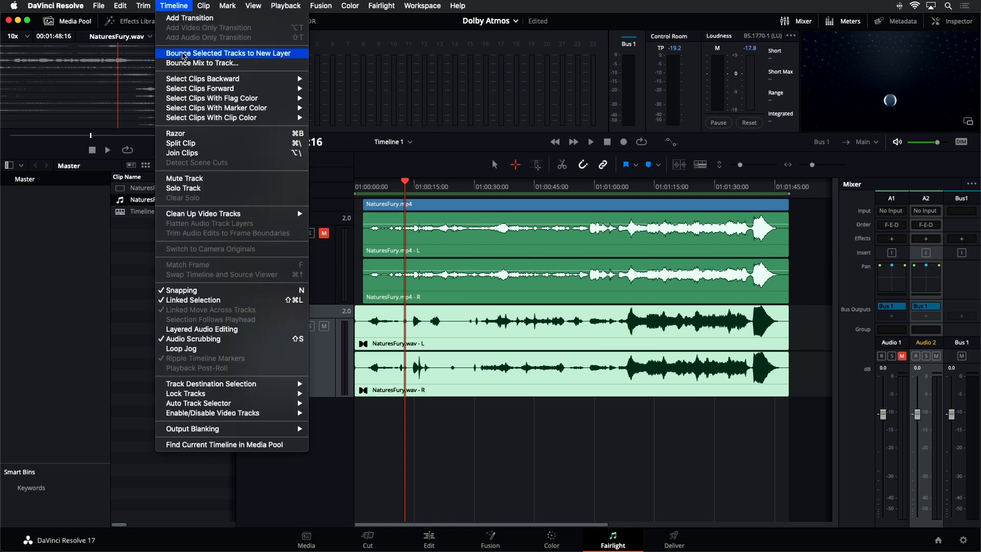
{"action": "left_click", "coordinate": [182, 54]}
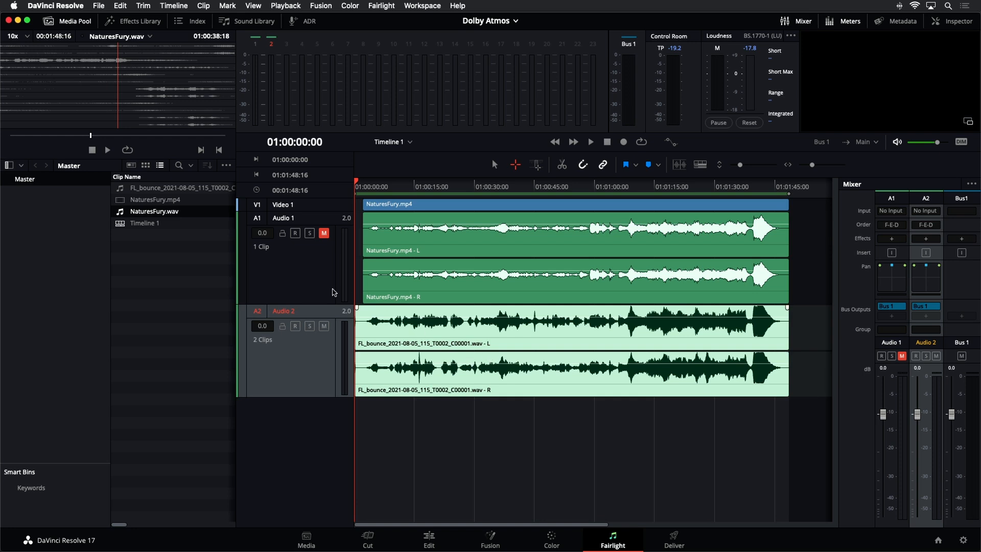
{"action": "left_click", "coordinate": [179, 190]}
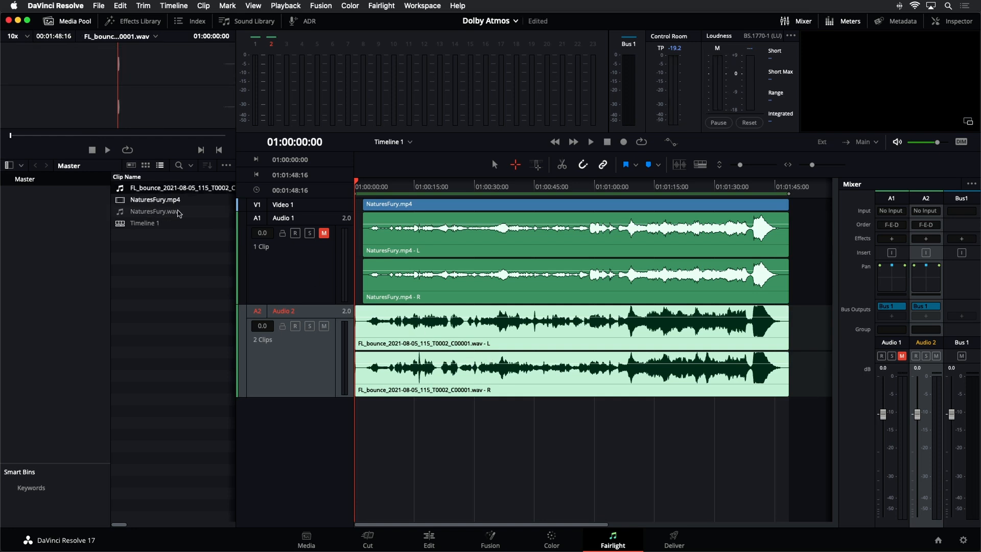
Enlarge the Audio 2 track and play the beginning of the bounced stereo clip to check it.
{"action": "left_click_drag", "start_coordinate": [309, 398], "coordinate": [317, 480]}
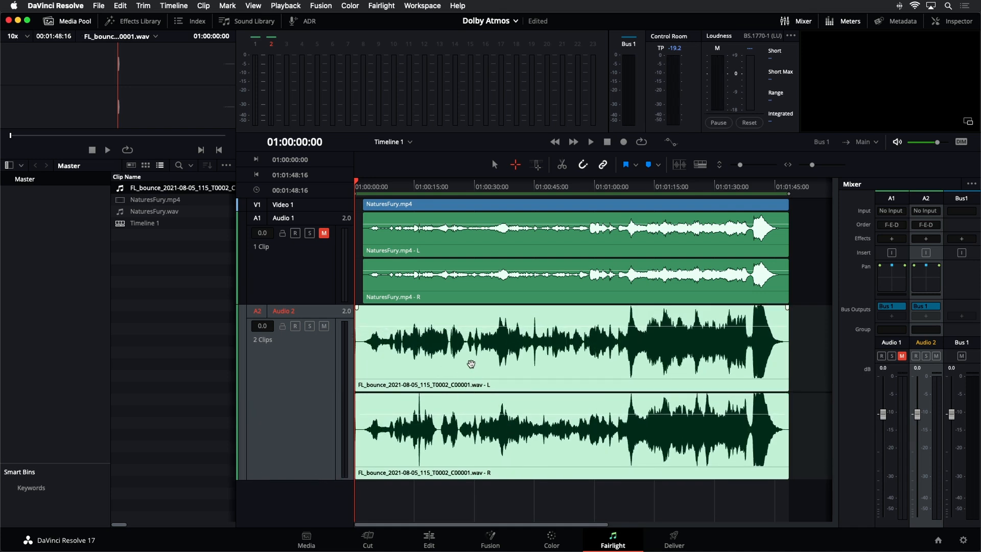
{"action": "key", "text": "space"}
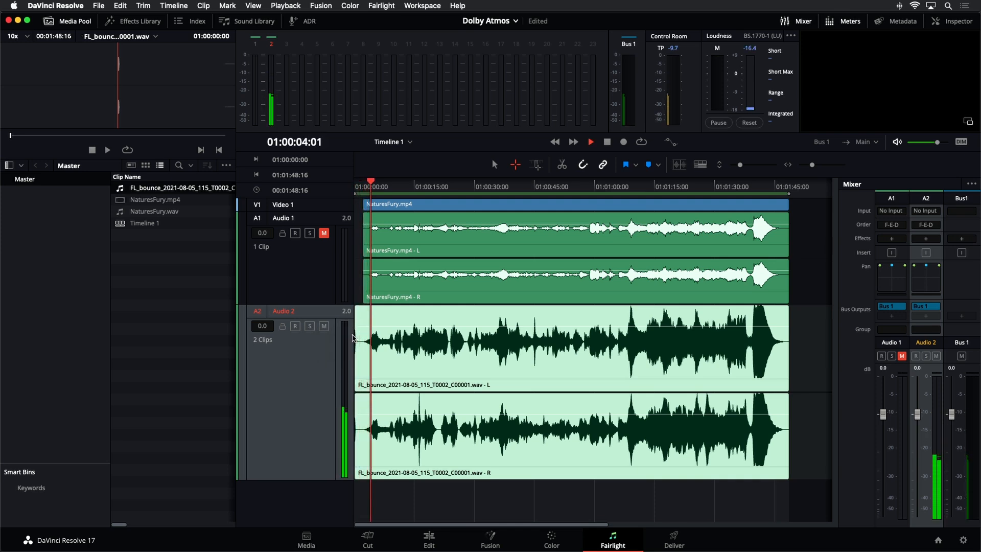
{"action": "key", "text": "space"}
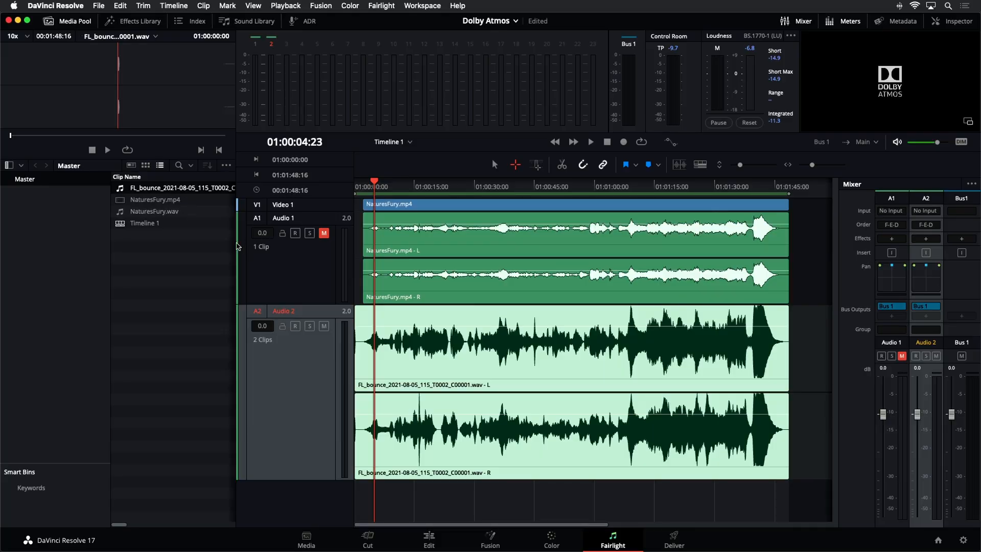
Widen the Media Pool and rename the bounced clip as NF Stereo Downmix.
{"action": "left_click_drag", "start_coordinate": [238, 246], "coordinate": [267, 247]}
{"action": "double_click", "coordinate": [187, 189]}
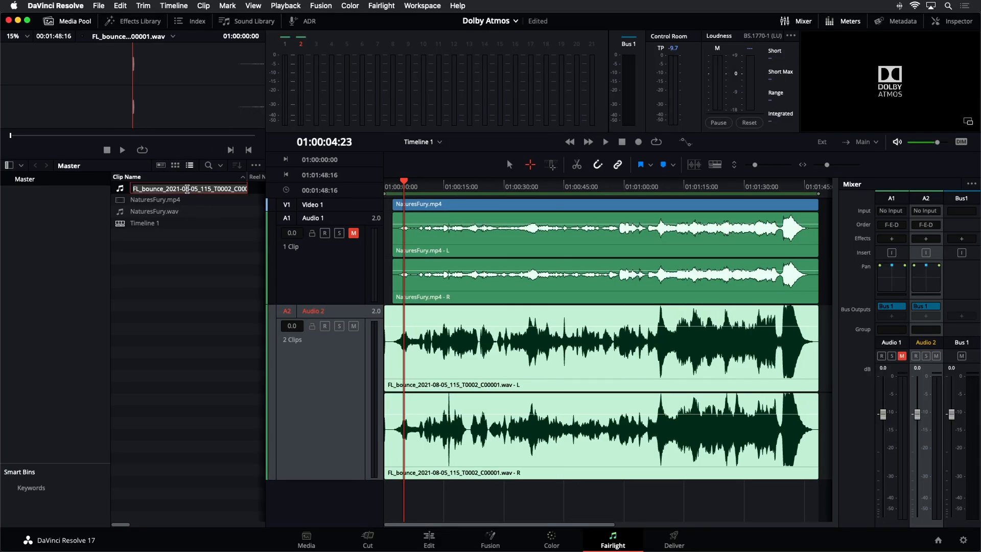
{"action": "type", "text": "NF Stereo Downmix"}
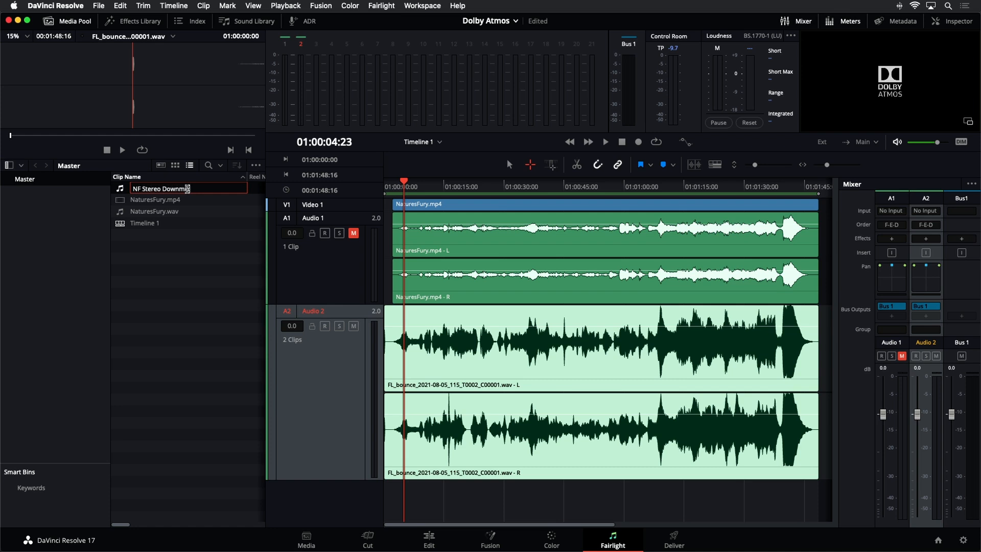
{"action": "key", "text": "Return"}
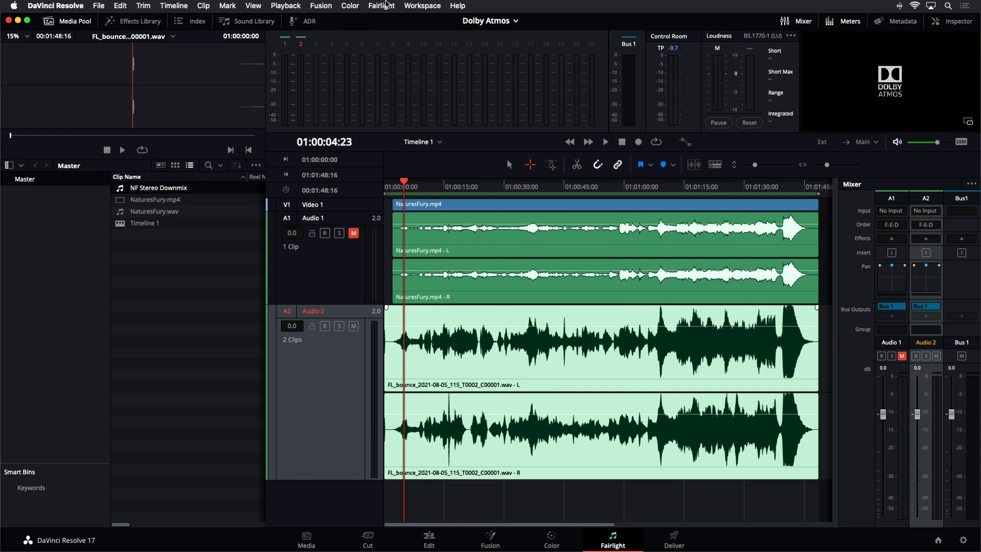
Set the clip info display to label timeline clips by Clip Name, with Stem/Channel and Linked Clip shown.
{"action": "left_click", "coordinate": [381, 6]}
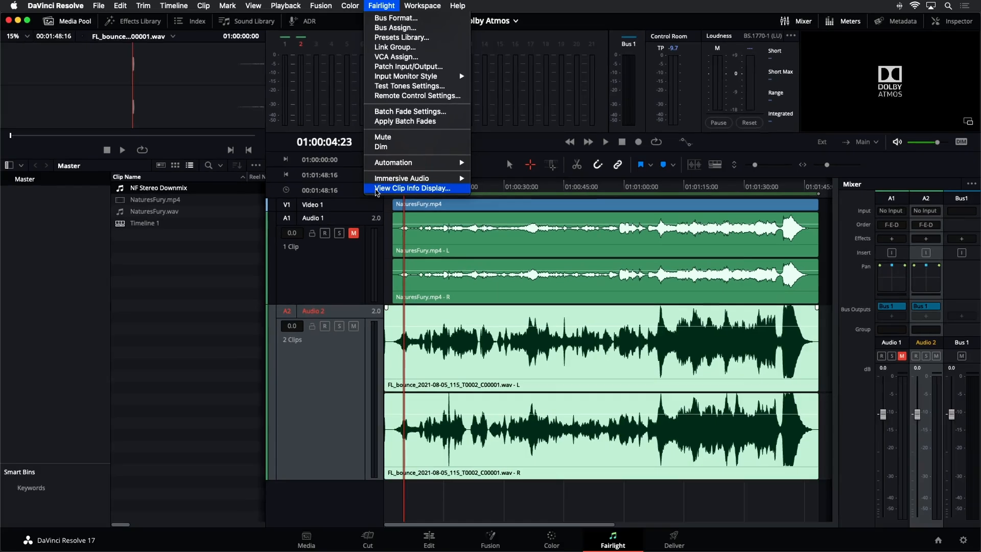
{"action": "left_click", "coordinate": [376, 189]}
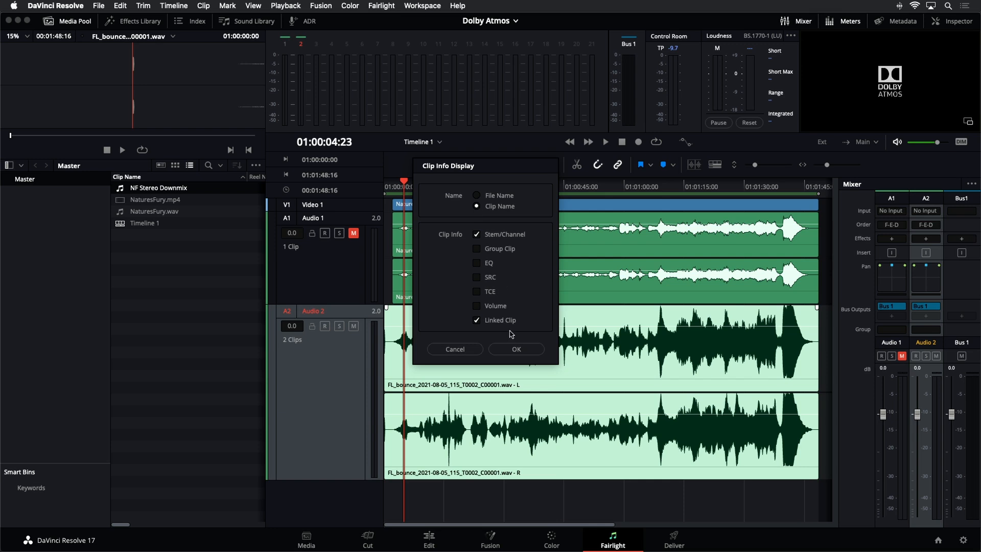
{"action": "left_click", "coordinate": [516, 349]}
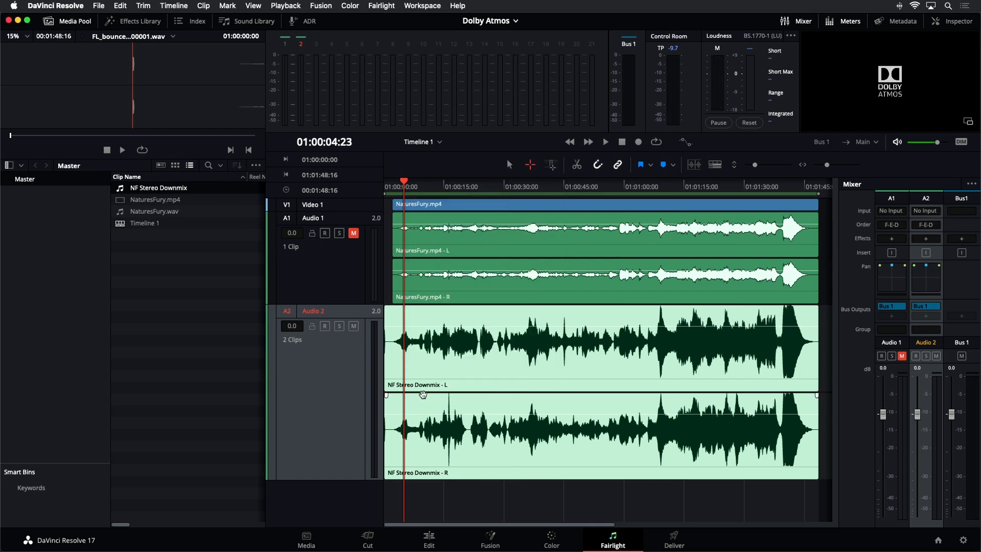
Reduce the track heights and move the NF Stereo Downmix clip from Audio 2 onto a new Audio 3 track below it.
{"action": "left_click", "coordinate": [392, 185]}
{"action": "left_click", "coordinate": [387, 186]}
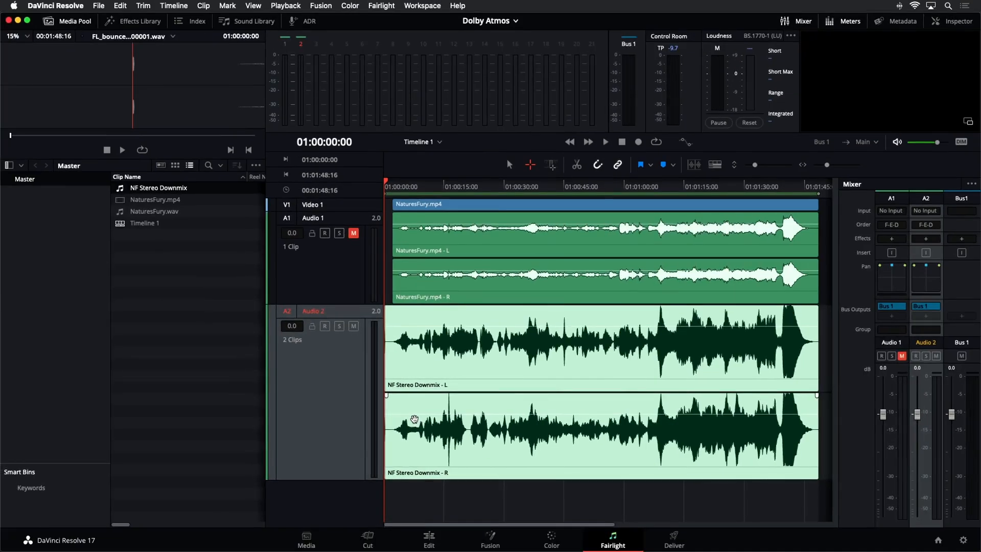
{"action": "left_click_drag", "start_coordinate": [754, 165], "coordinate": [751, 165]}
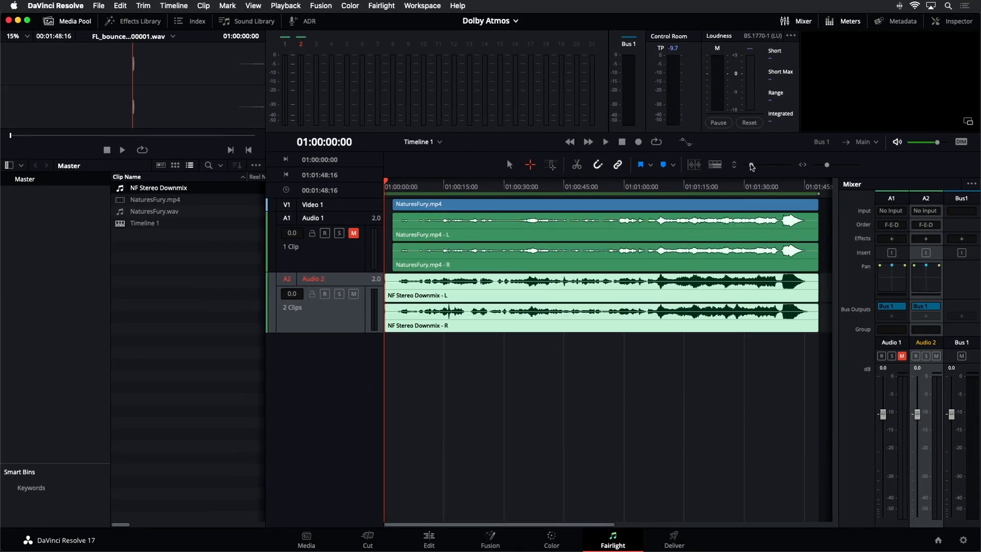
{"action": "left_click_drag", "start_coordinate": [468, 330], "coordinate": [465, 348]}
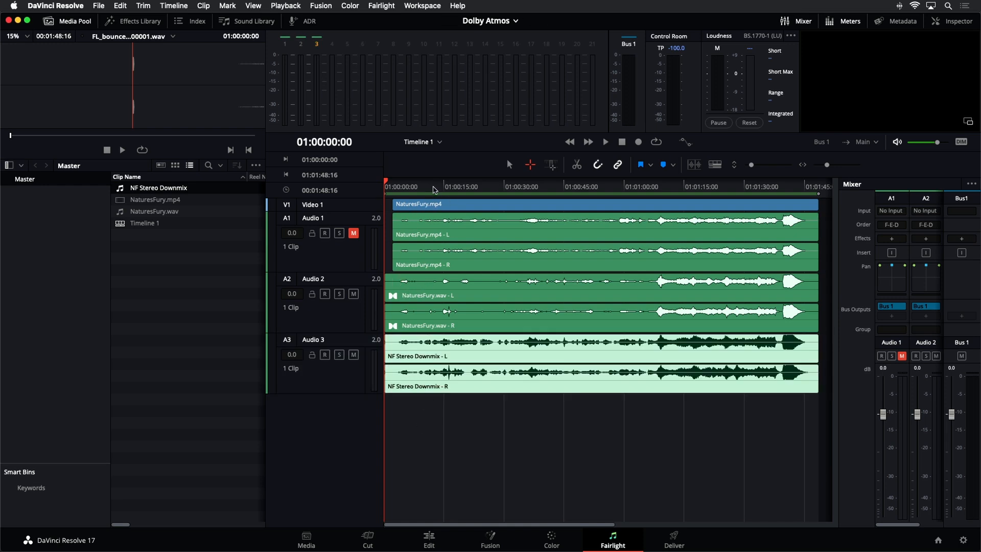
{"action": "left_click", "coordinate": [432, 187]}
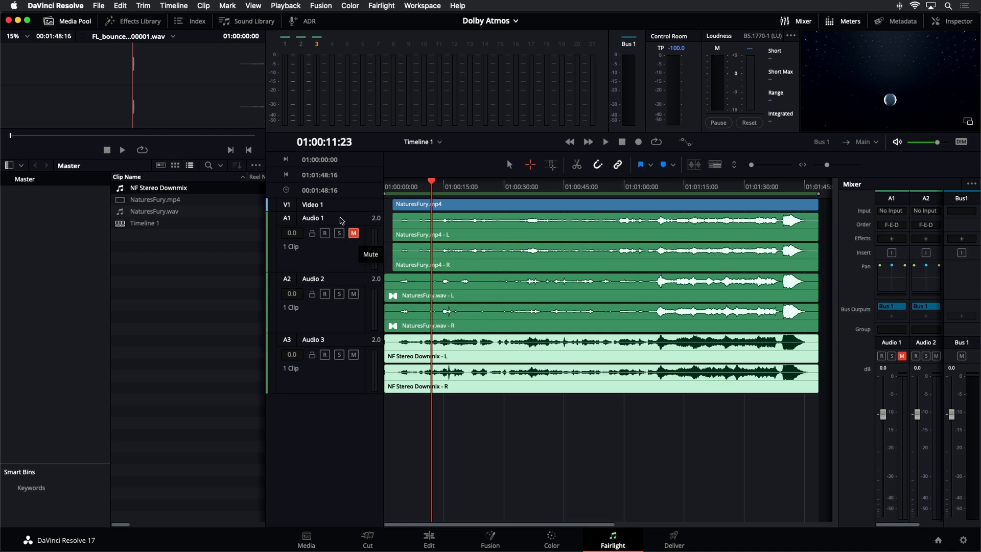
Replace the Media Pool with the track index and hide the Audio 1 track from the timeline and mixer.
{"action": "left_click", "coordinate": [88, 26]}
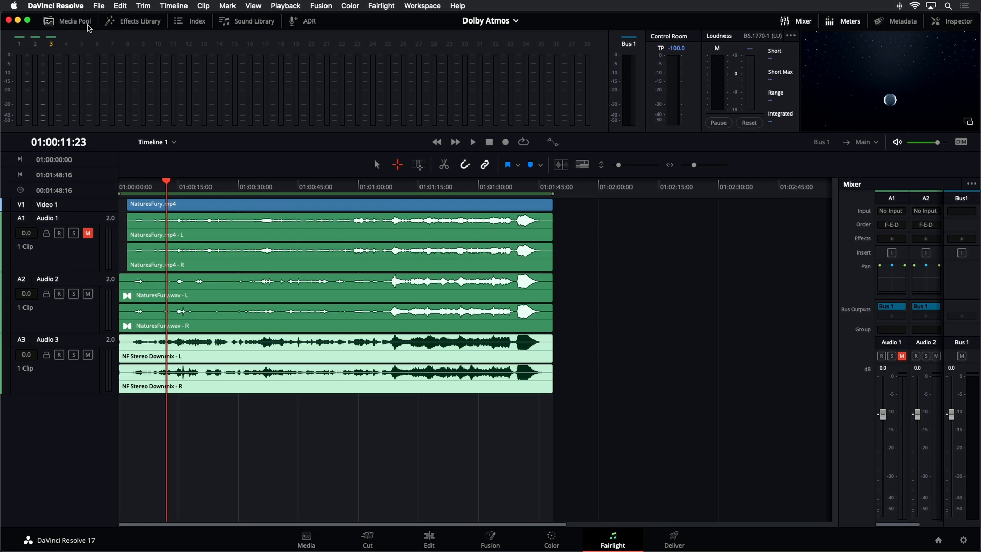
{"action": "left_click", "coordinate": [190, 23]}
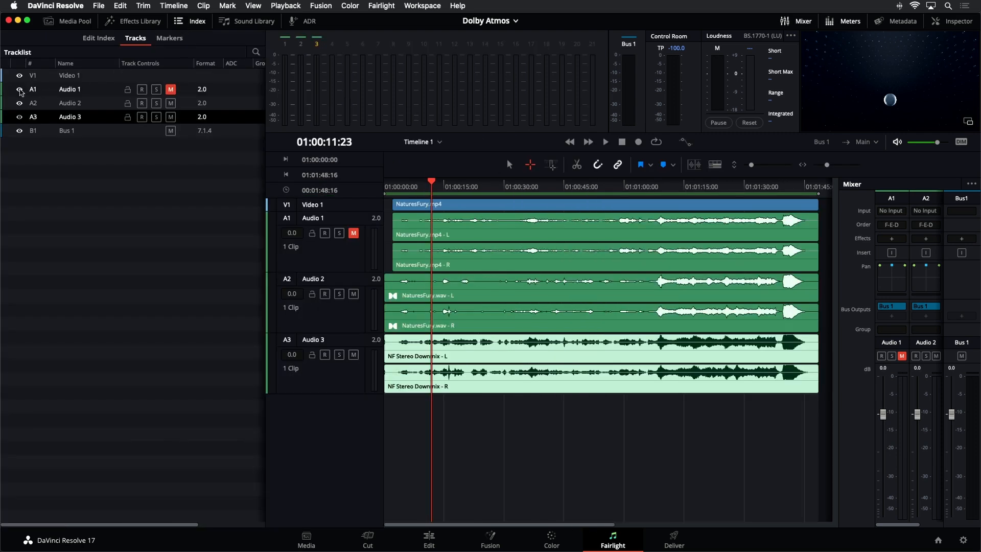
{"action": "left_click", "coordinate": [20, 90]}
{"action": "left_click", "coordinate": [20, 90]}
{"action": "left_click", "coordinate": [20, 90]}
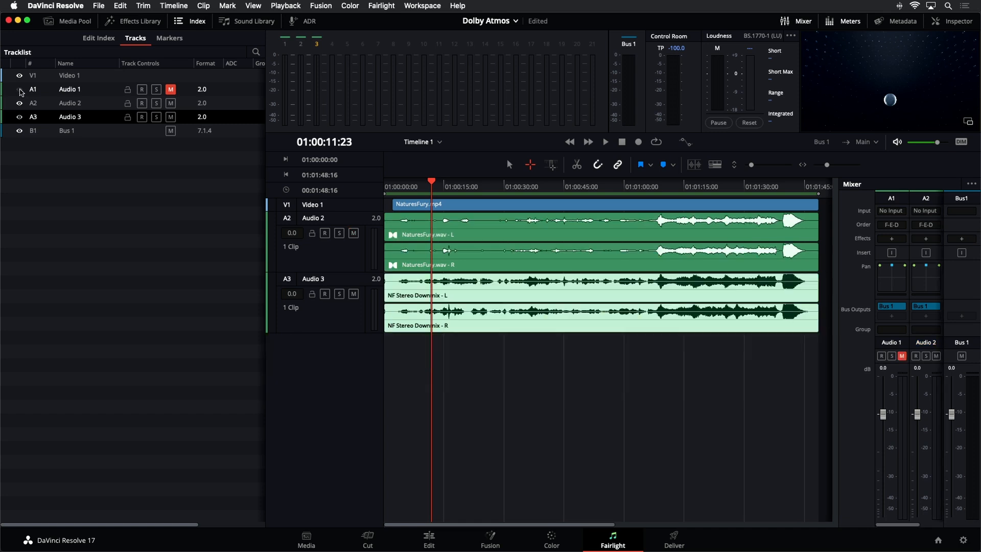
{"action": "left_click", "coordinate": [20, 90]}
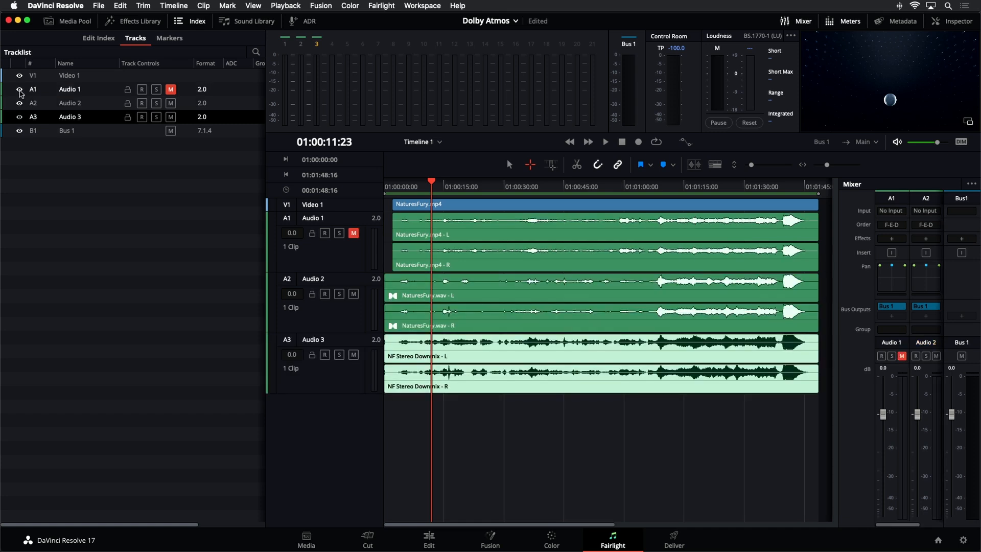
{"action": "left_click", "coordinate": [20, 91]}
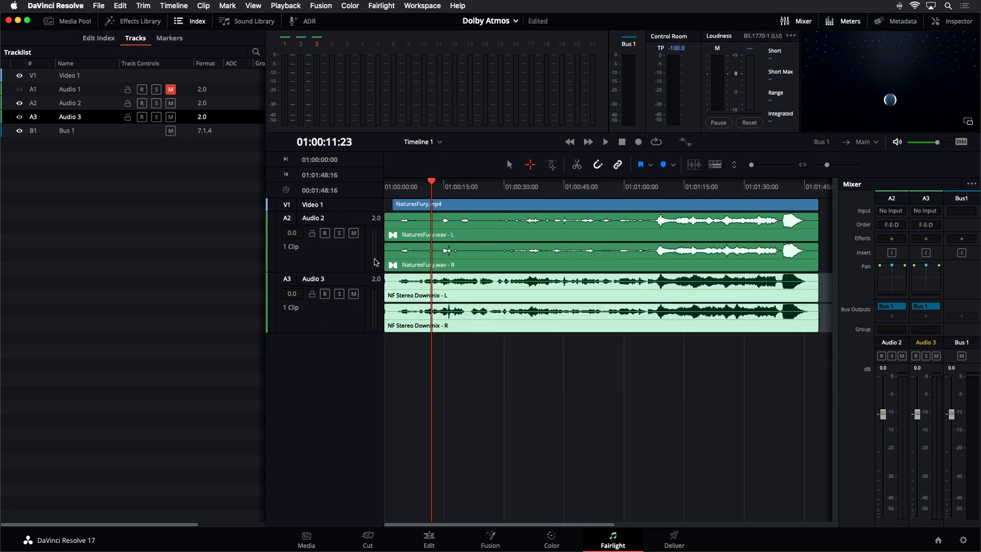
Change the Audio 2 track type to 5.1 and enlarge the track to show all its channel lanes.
{"action": "left_click", "coordinate": [367, 261]}
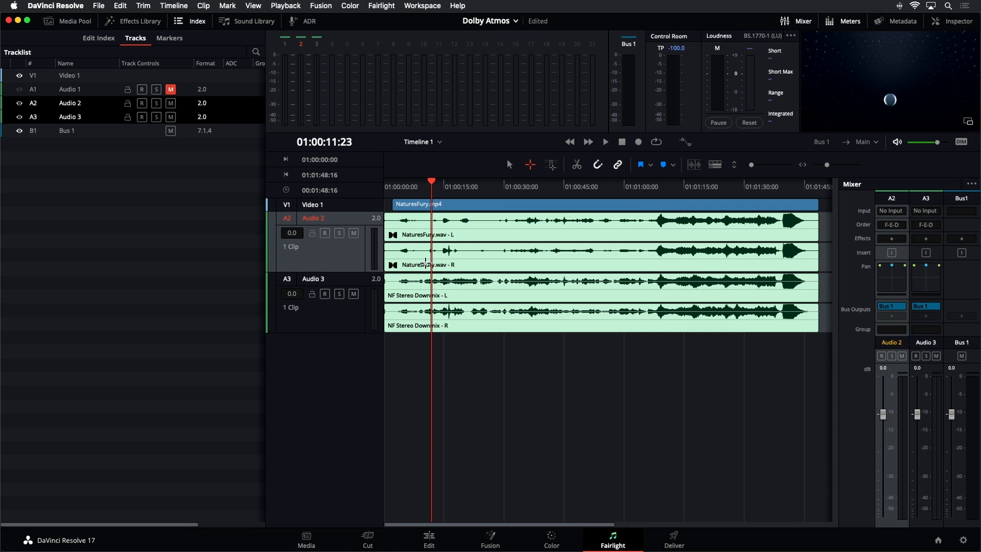
{"action": "left_click", "coordinate": [360, 328]}
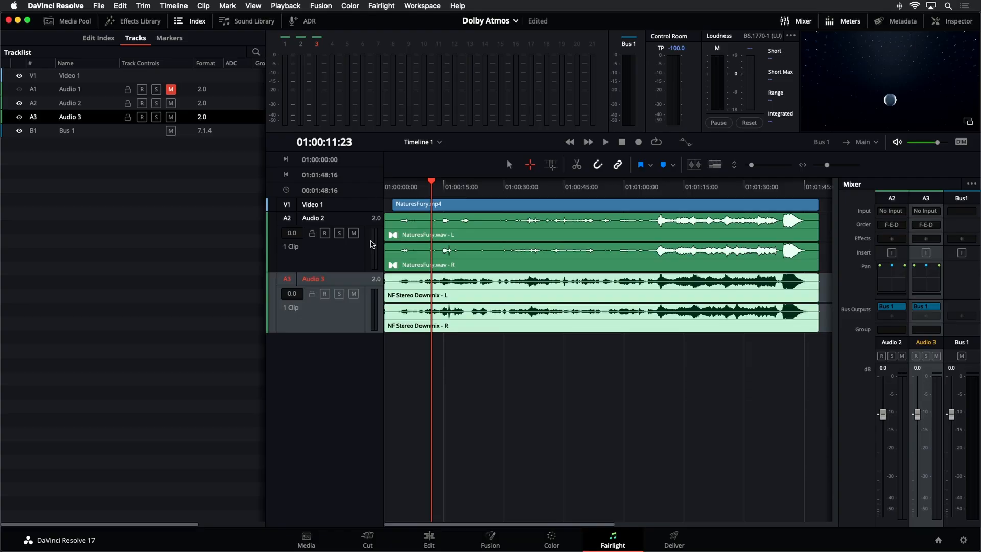
{"action": "left_click", "coordinate": [371, 247]}
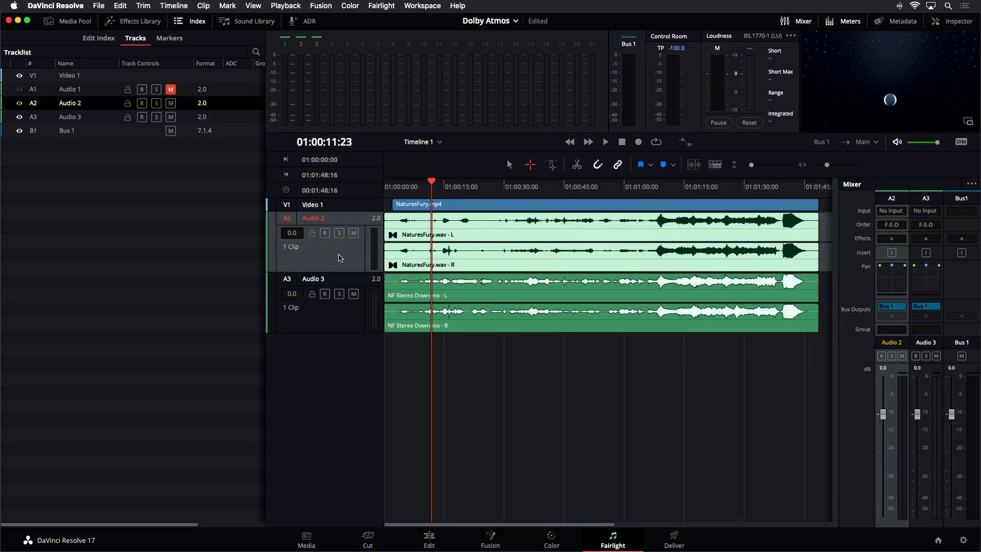
{"action": "right_click", "coordinate": [353, 256]}
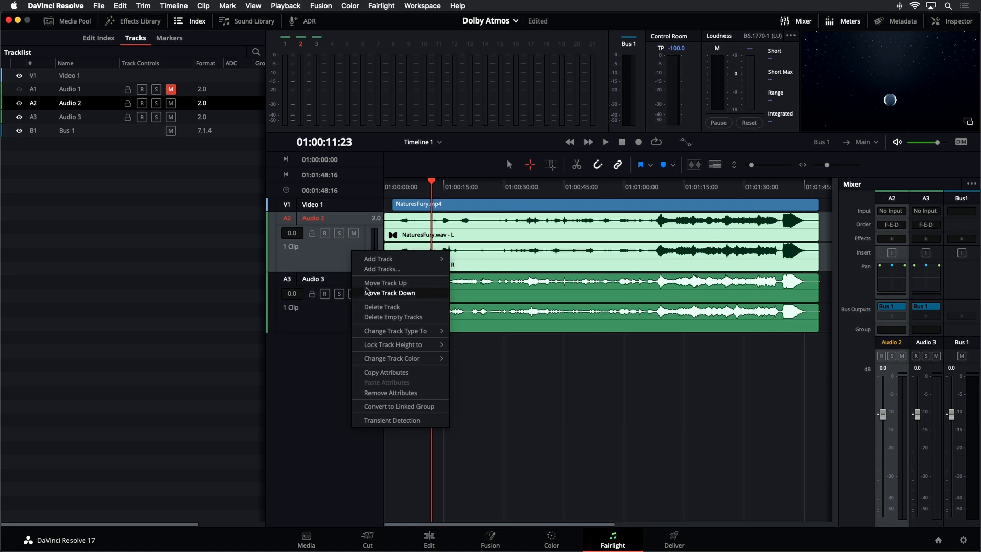
{"action": "mouse_move", "coordinate": [372, 333]}
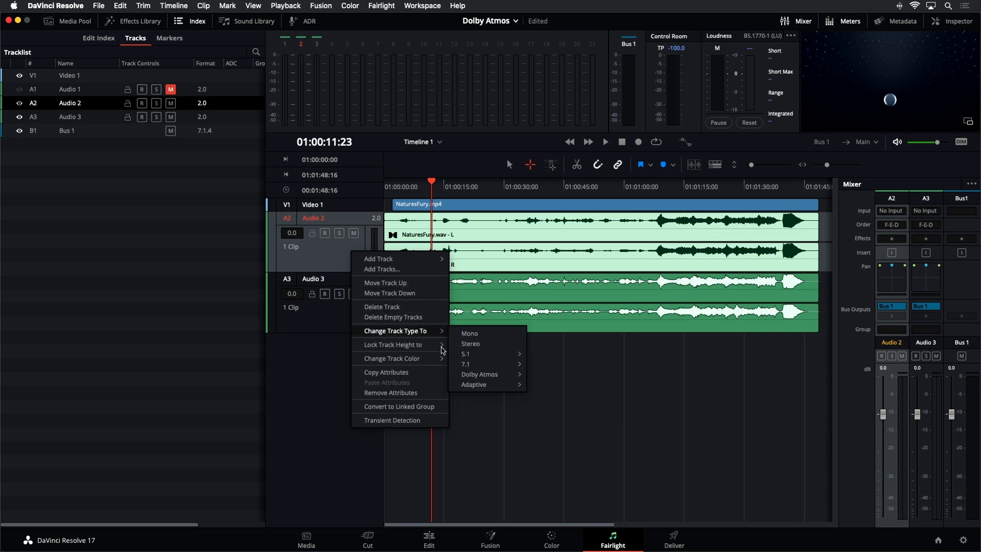
{"action": "left_click", "coordinate": [552, 357]}
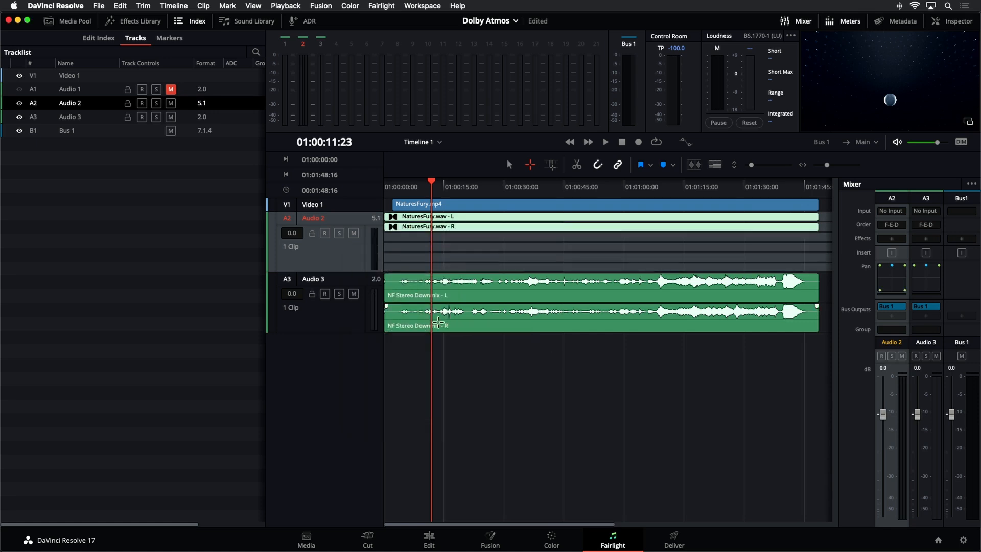
{"action": "left_click_drag", "start_coordinate": [358, 271], "coordinate": [356, 374]}
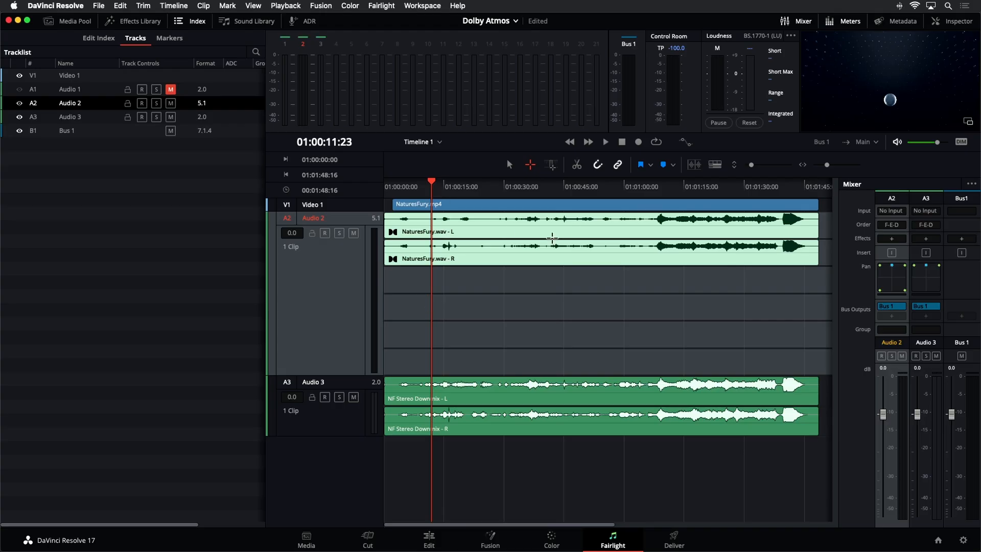
In the clip attributes of NaturesFury.wav on Audio 2, change the audio format to 5.1.
{"action": "right_click", "coordinate": [495, 262]}
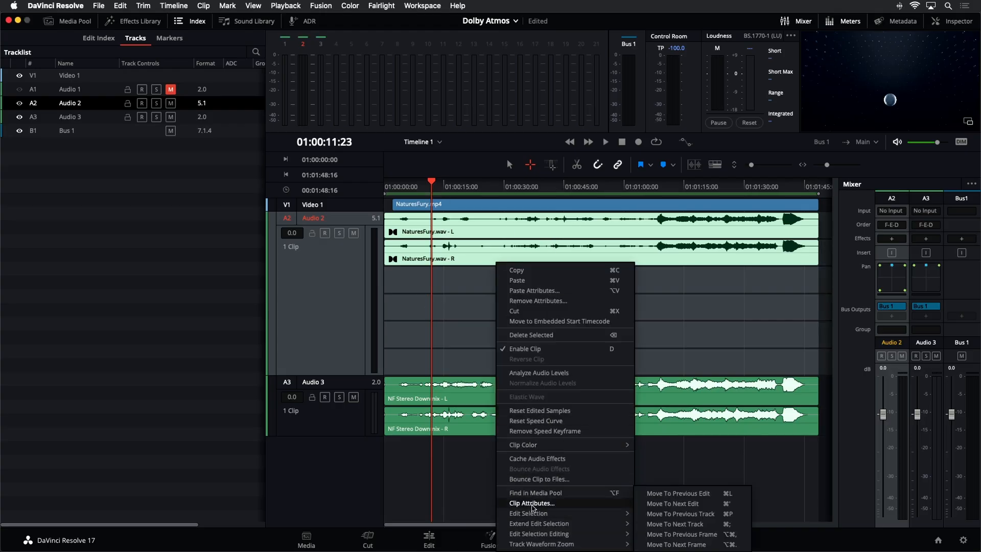
{"action": "left_click", "coordinate": [532, 503]}
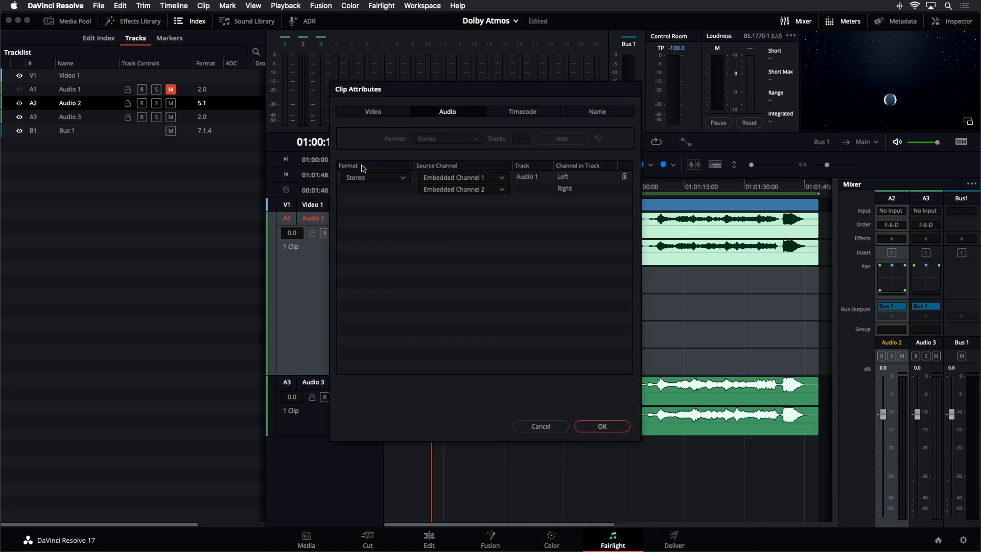
{"action": "left_click", "coordinate": [372, 179]}
{"action": "left_click", "coordinate": [376, 203]}
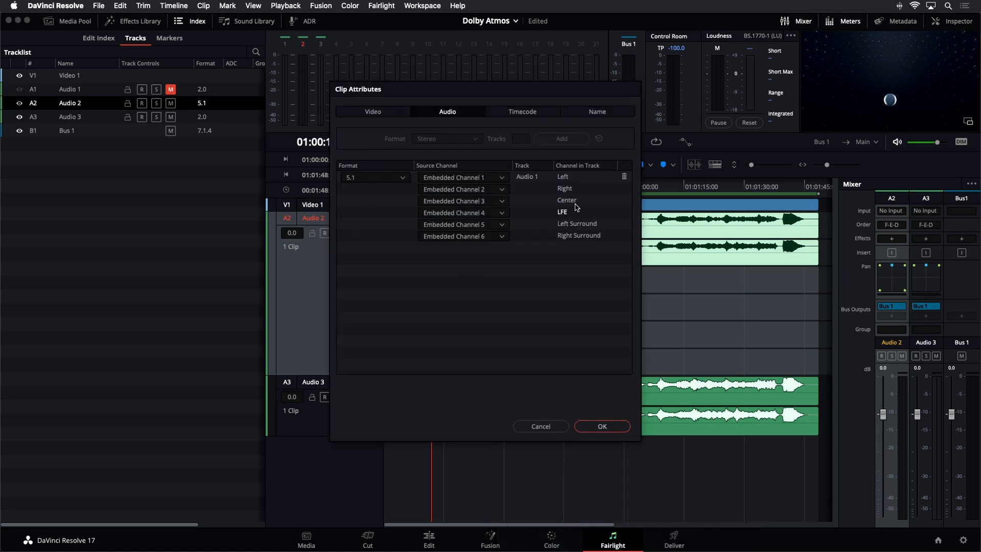
{"action": "left_click", "coordinate": [602, 425]}
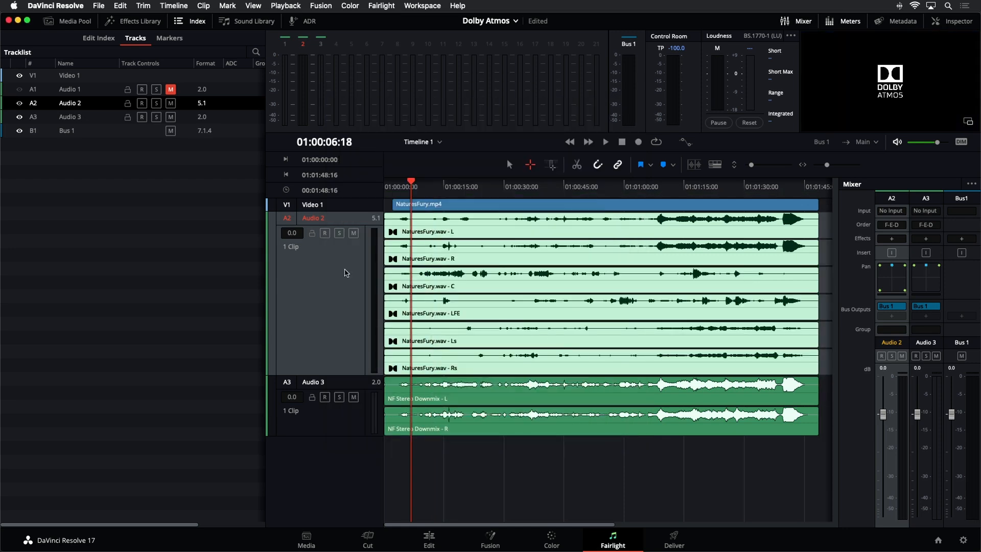
Select all channels of the 5.1 NaturesFury.wav clip on Audio 2 and activate the range selection tool.
{"action": "key", "text": "a"}
{"action": "left_click", "coordinate": [342, 275]}
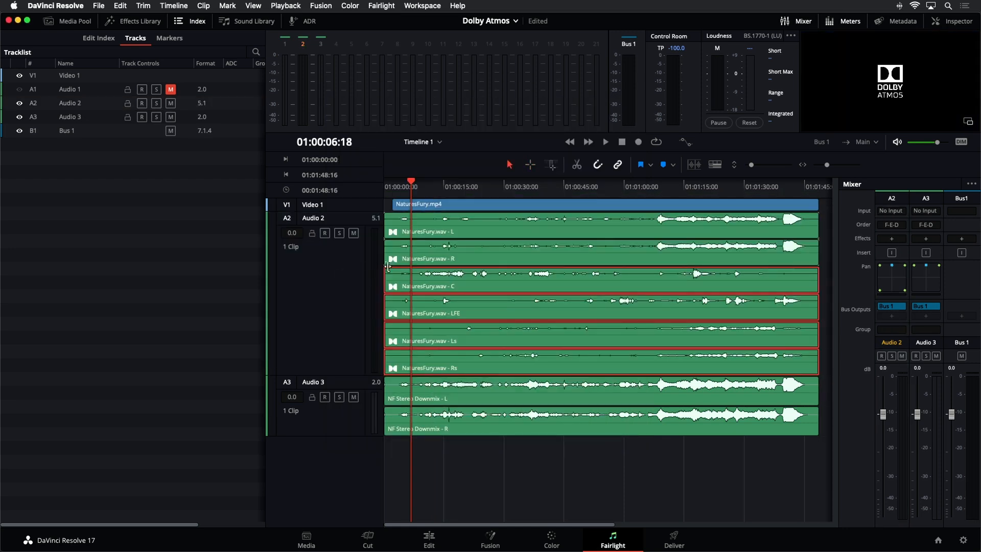
{"action": "left_click", "coordinate": [354, 282]}
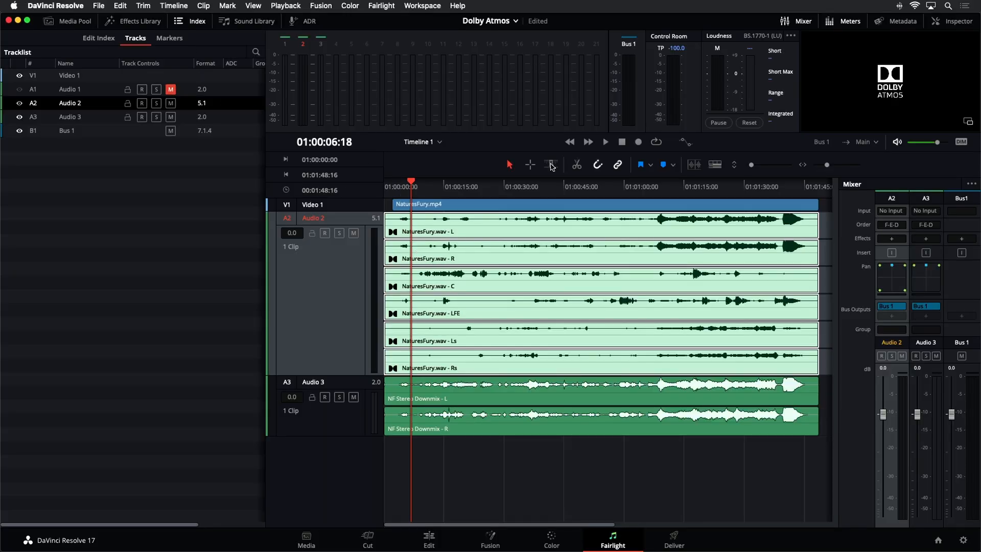
{"action": "left_click", "coordinate": [530, 164]}
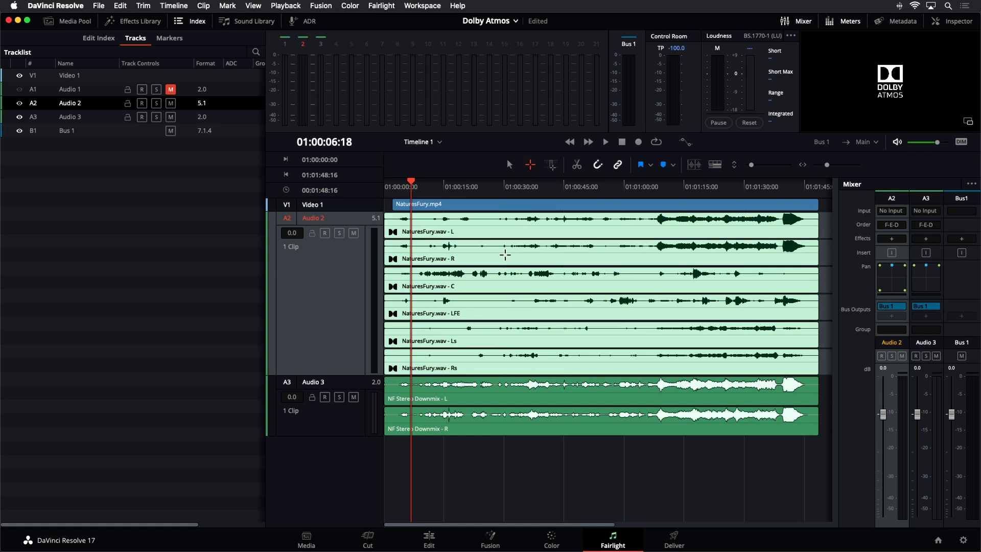
Mark the range of the NaturesFury.wav clip on Audio 2 and bounce the selected track to a new layer.
{"action": "key", "text": "x"}
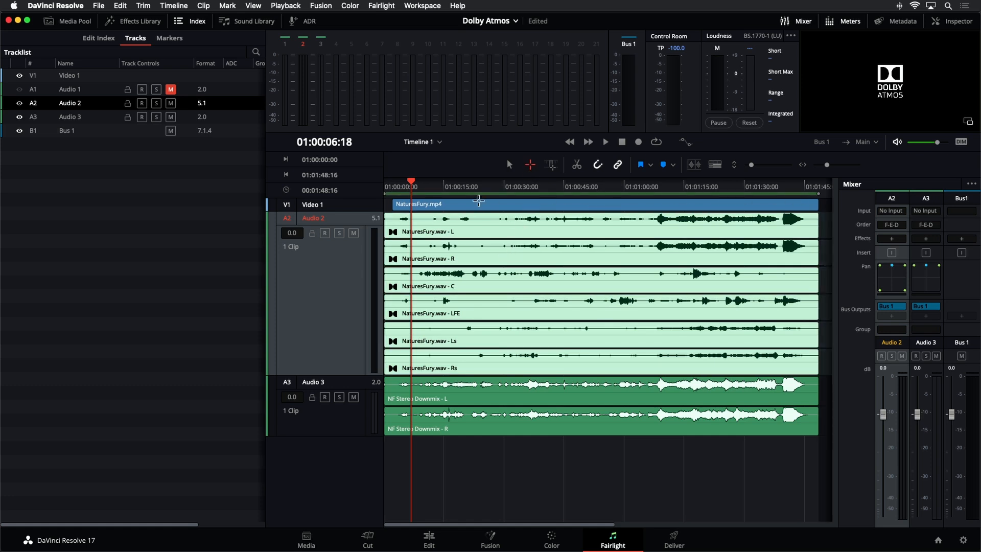
{"action": "left_click", "coordinate": [509, 164]}
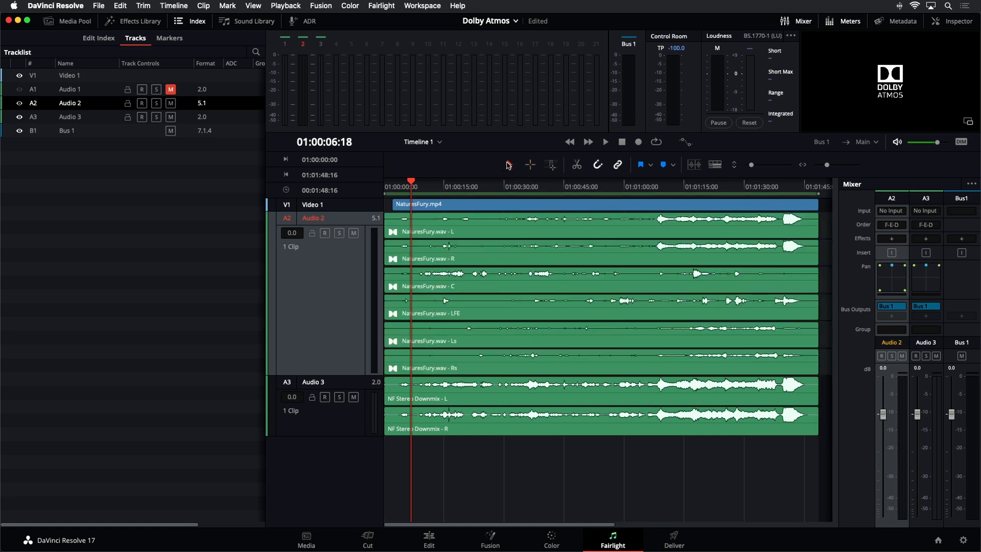
{"action": "left_click", "coordinate": [174, 6]}
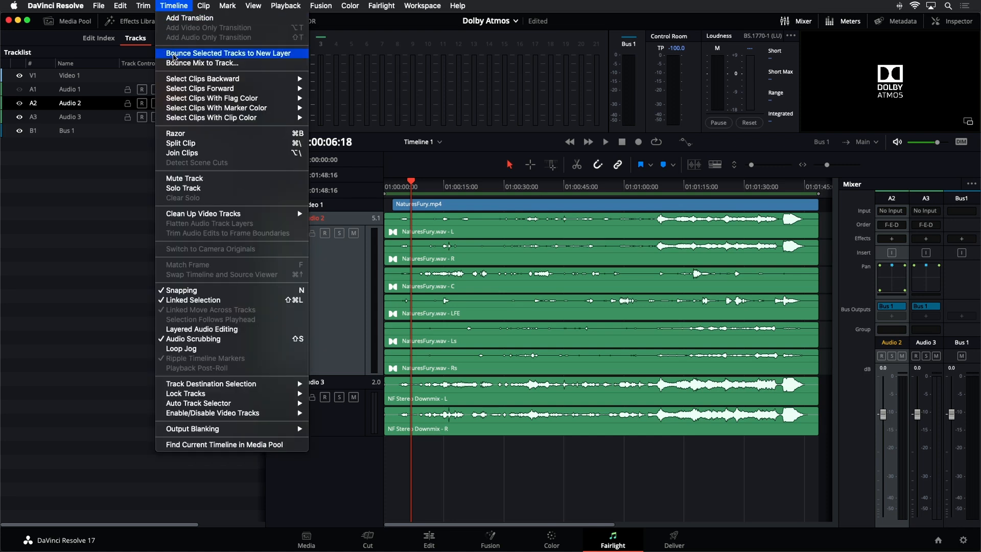
{"action": "left_click", "coordinate": [174, 54]}
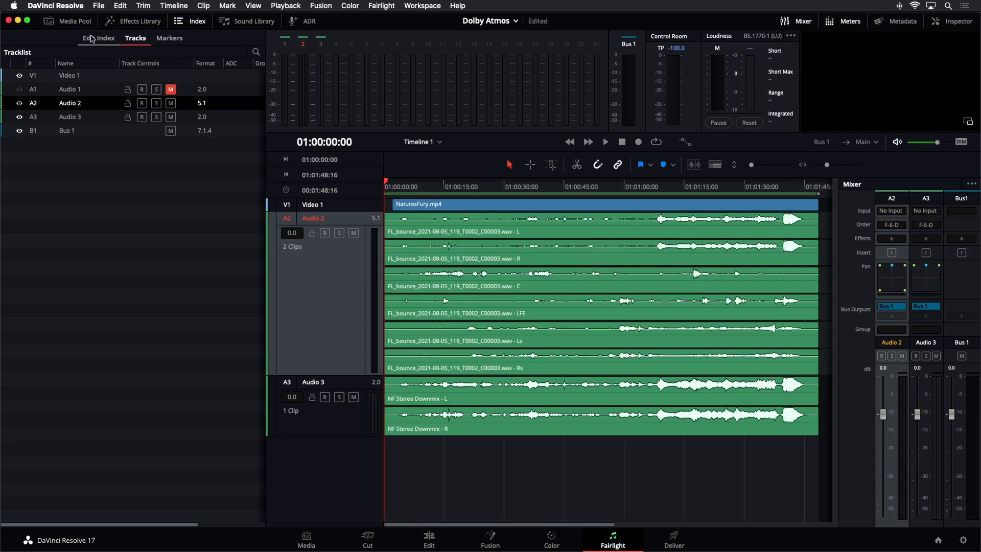
Rename the bounced 5.1 clip in the Media Pool as NF 5.1 Downmix and move it to a new track below Audio 3.
{"action": "left_click", "coordinate": [182, 21]}
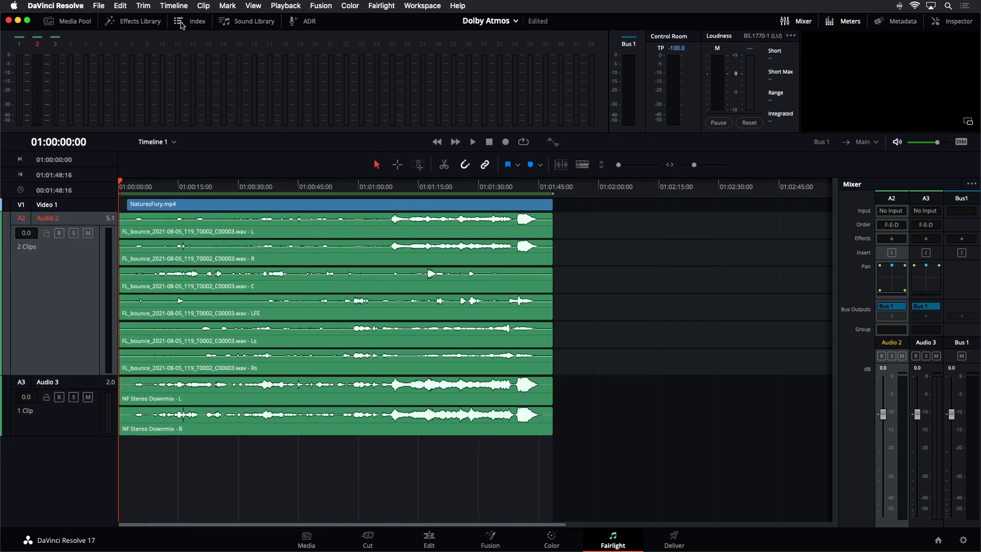
{"action": "left_click", "coordinate": [67, 21]}
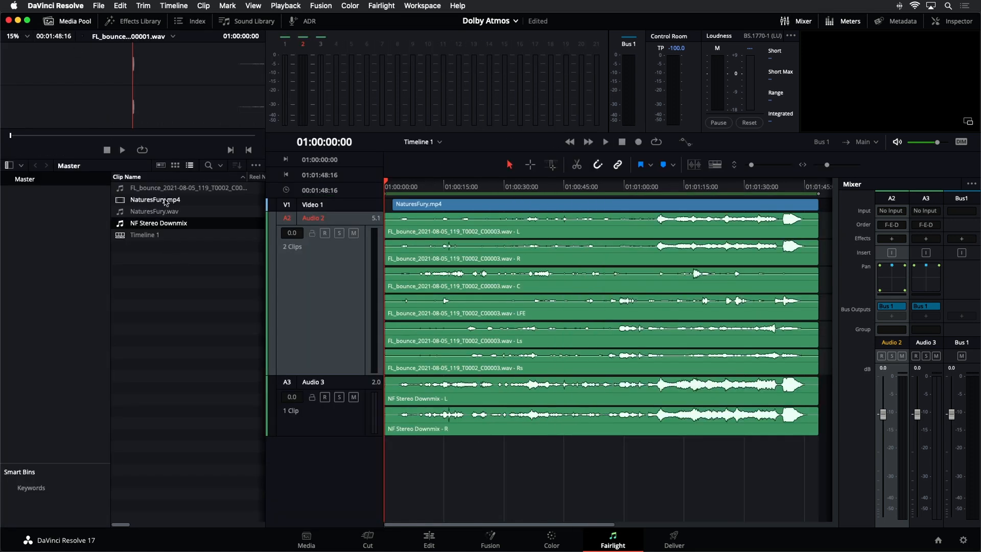
{"action": "left_click", "coordinate": [129, 136]}
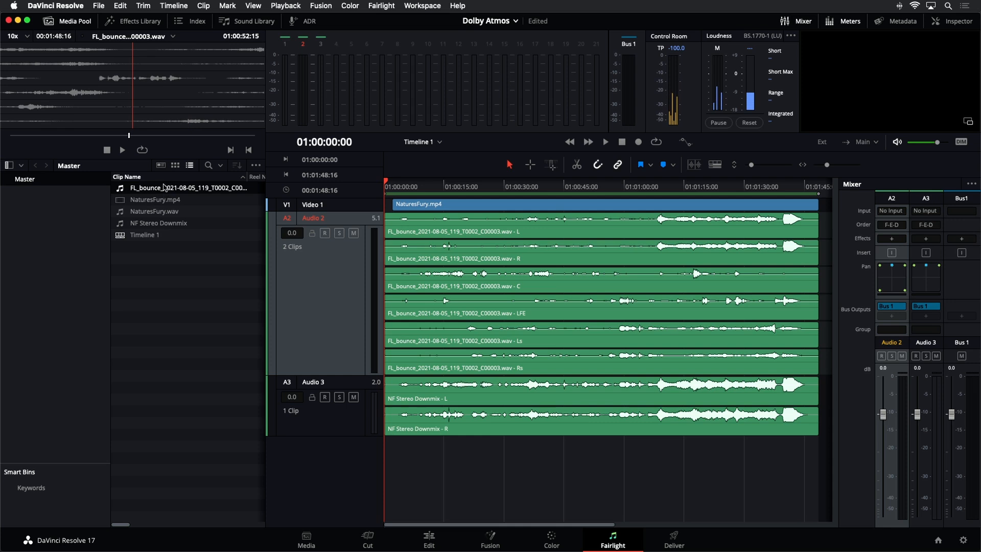
{"action": "double_click", "coordinate": [164, 188]}
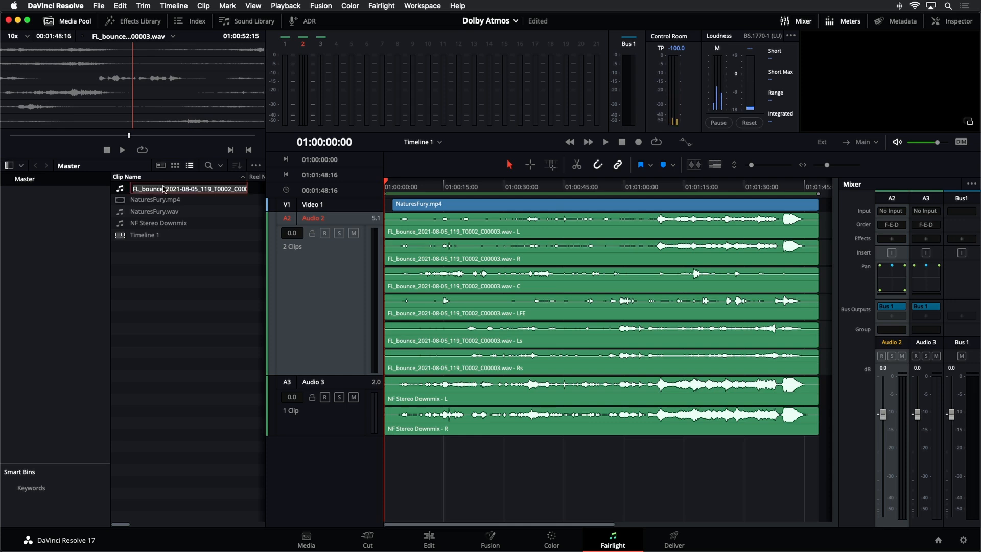
{"action": "type", "text": "NF 5.1 Downmix"}
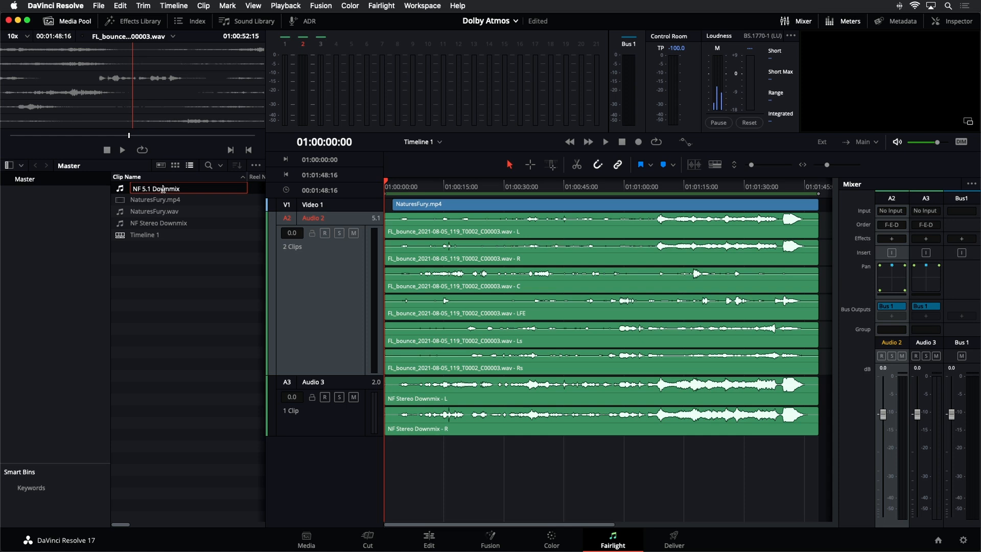
{"action": "key", "text": "Return"}
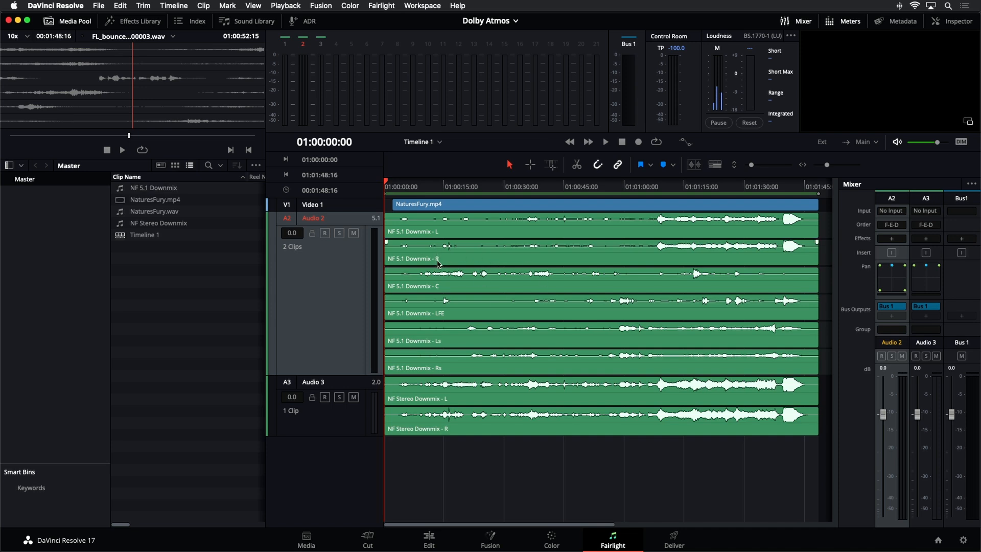
{"action": "left_click_drag", "start_coordinate": [439, 261], "coordinate": [404, 474]}
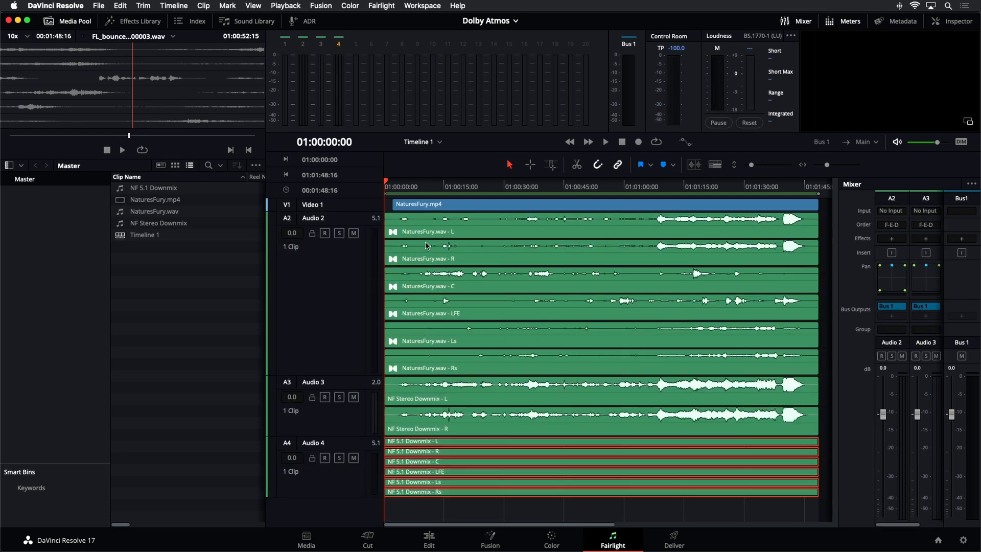
{"action": "left_click", "coordinate": [366, 275]}
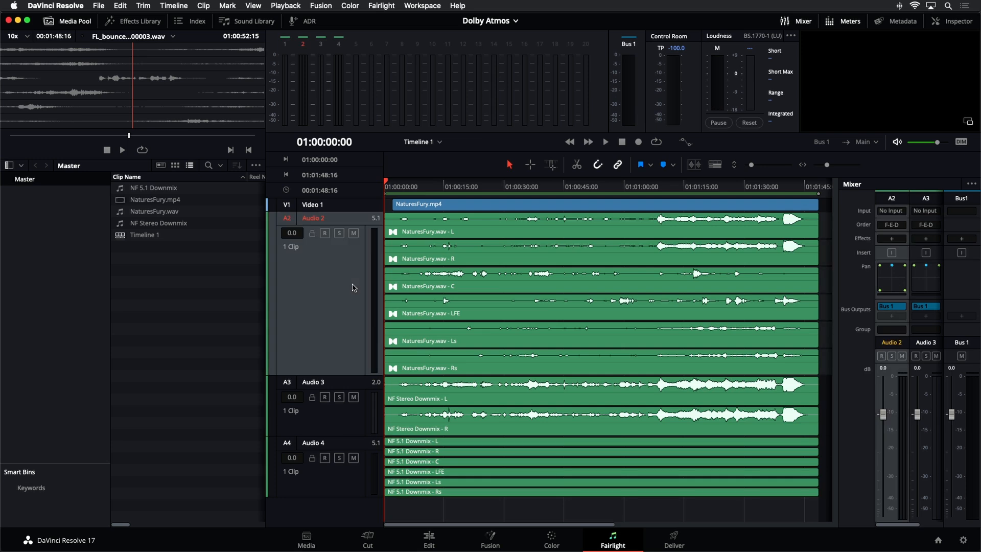
{"action": "left_click", "coordinate": [356, 423]}
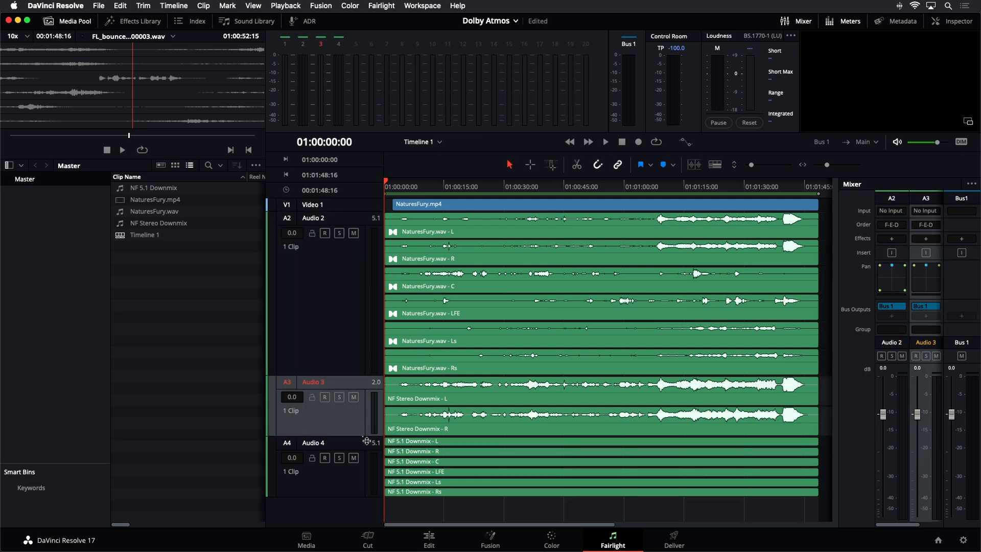
{"action": "left_click", "coordinate": [368, 478]}
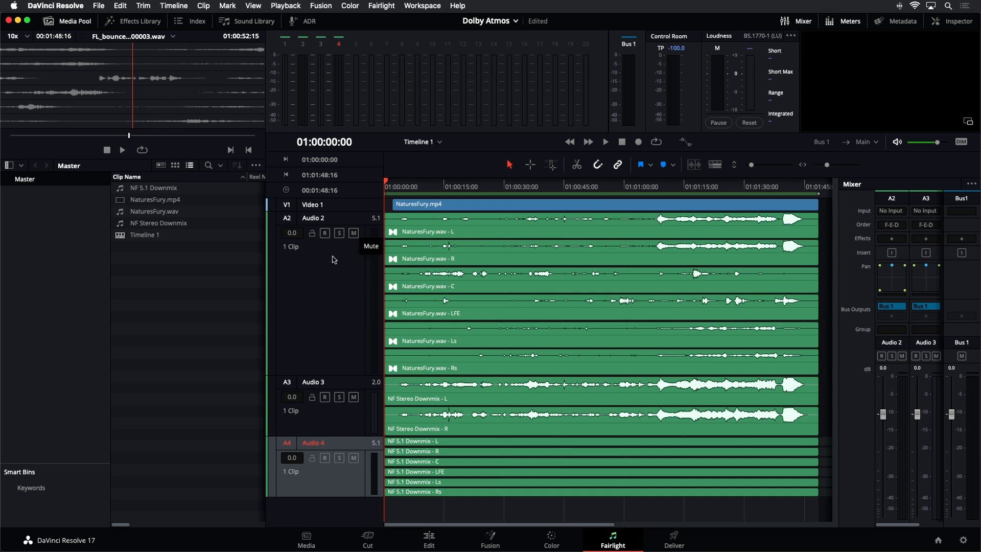
{"action": "left_click", "coordinate": [318, 219]}
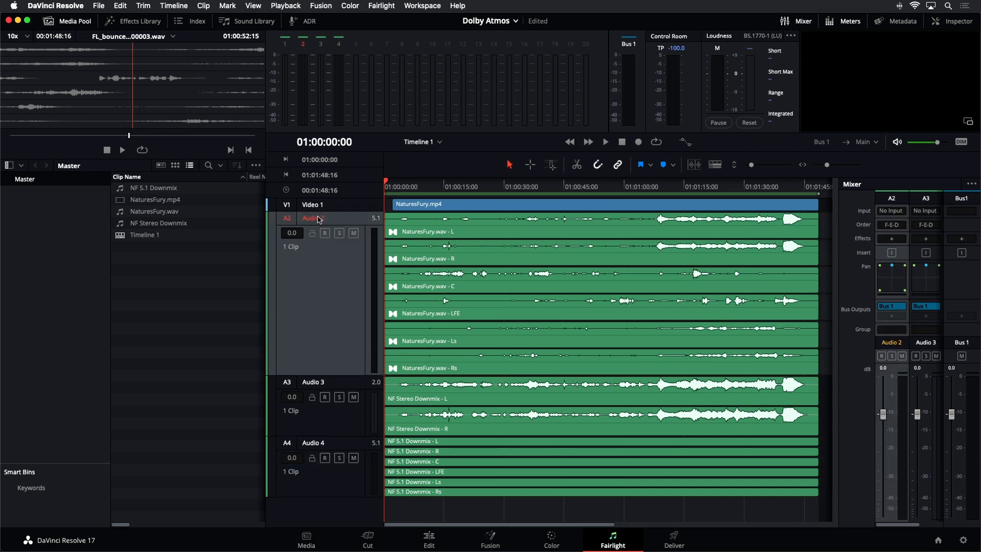
{"action": "left_click", "coordinate": [341, 342]}
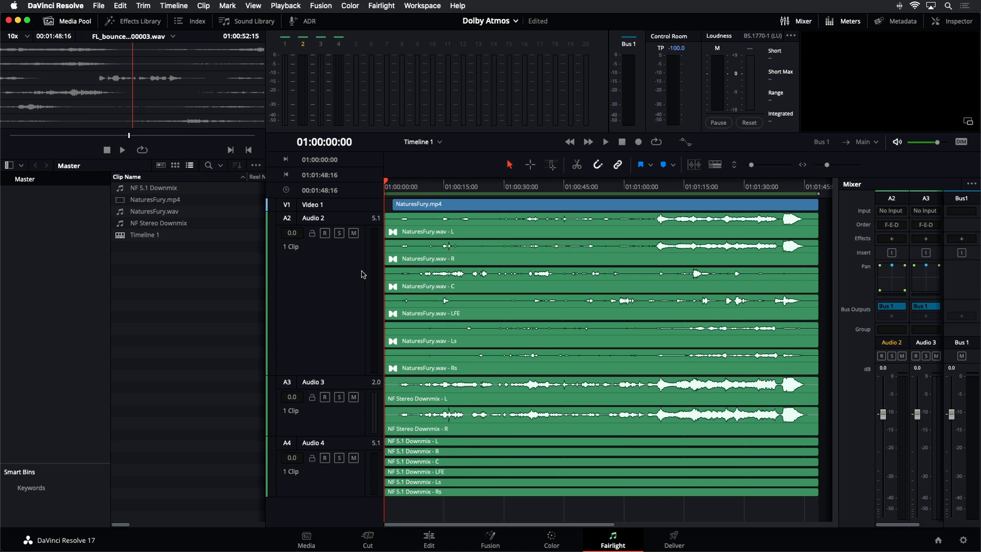
{"action": "left_click", "coordinate": [329, 281]}
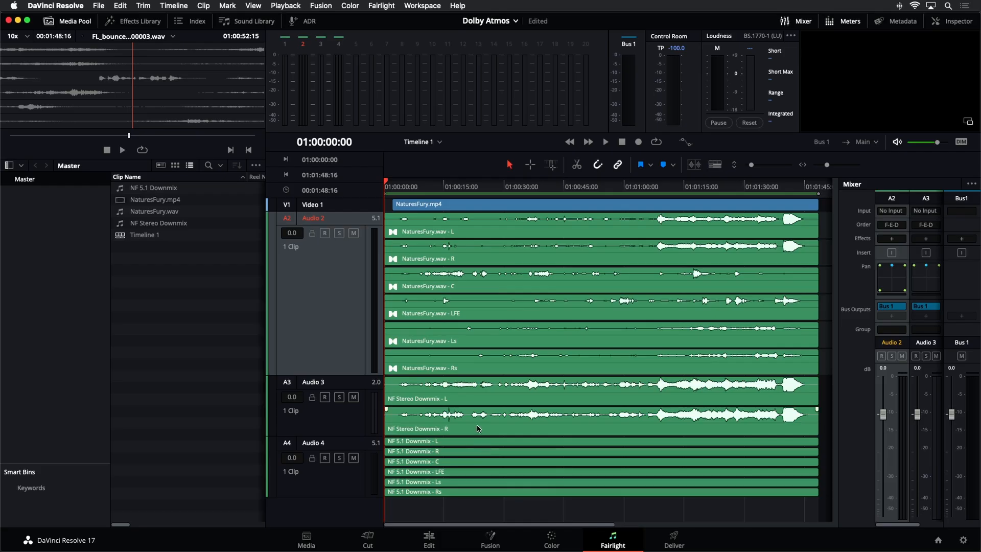
Start bouncing the NF Stereo Downmix clip on Audio 3 to file, with a new Desktop folder named Downmixes as destination.
{"action": "left_click", "coordinate": [467, 394]}
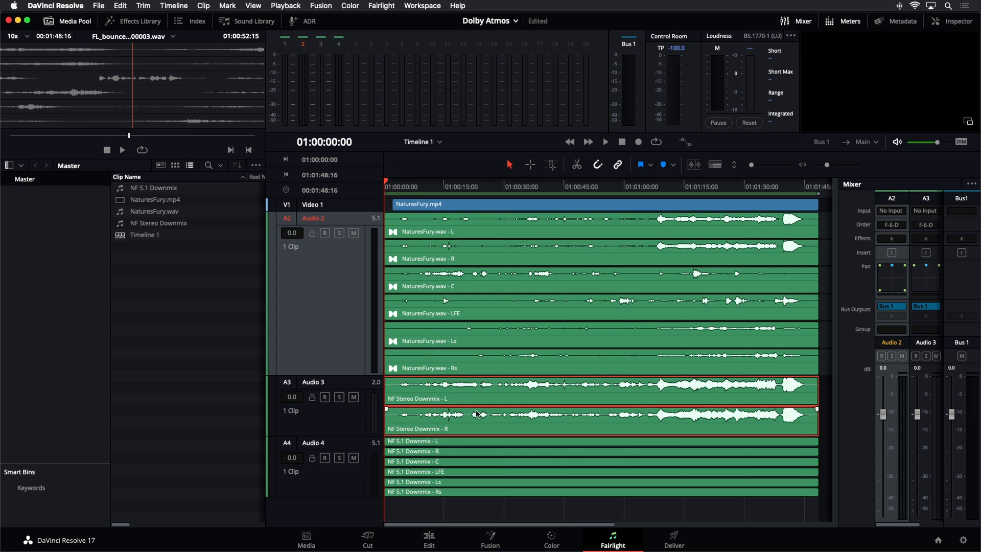
{"action": "right_click", "coordinate": [478, 402]}
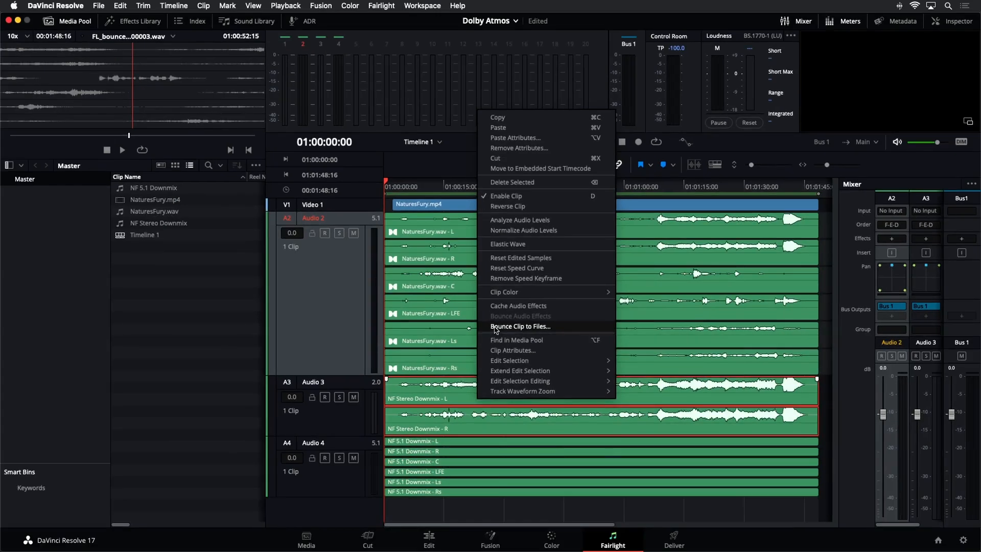
{"action": "left_click", "coordinate": [495, 327]}
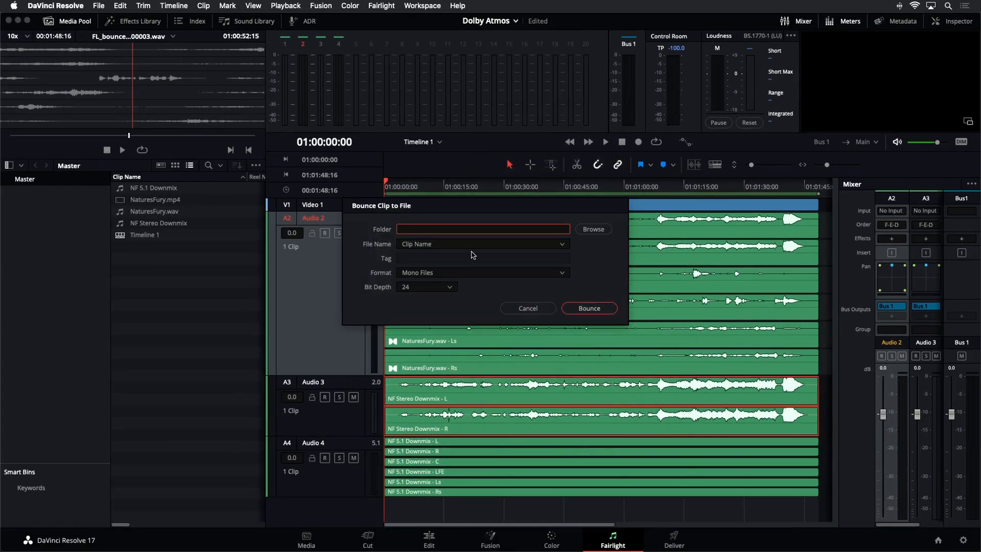
{"action": "left_click", "coordinate": [599, 230]}
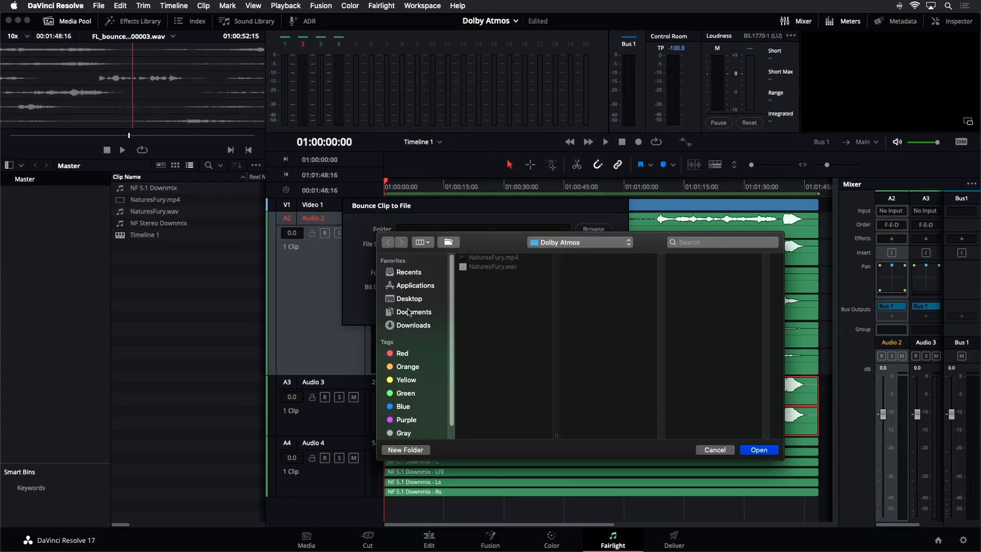
{"action": "left_click", "coordinate": [413, 300]}
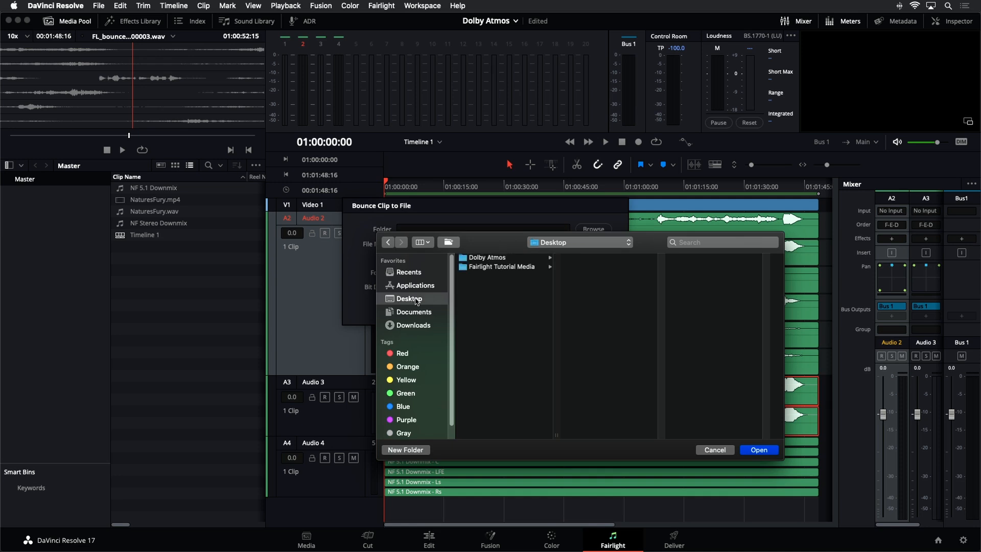
{"action": "left_click", "coordinate": [405, 450]}
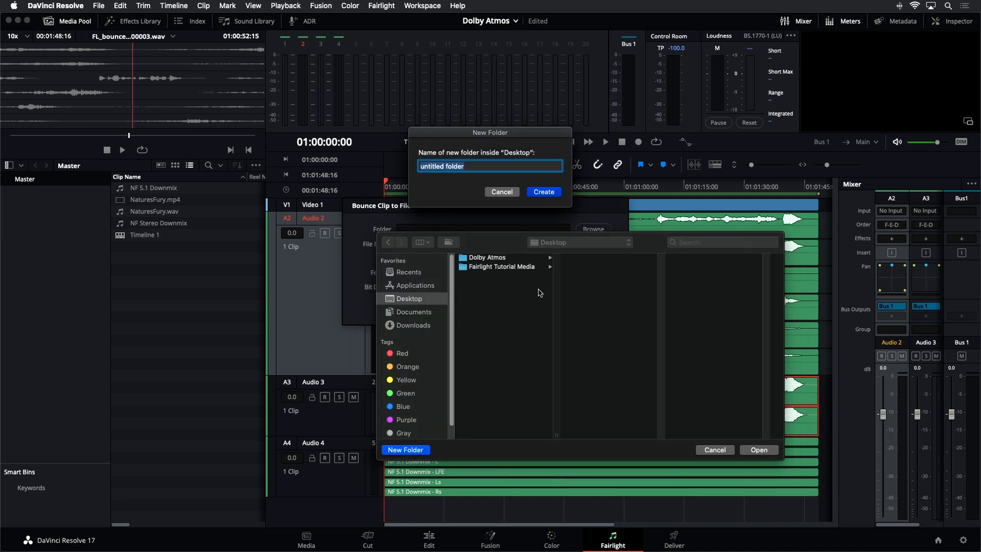
{"action": "type", "text": "Downmixes"}
{"action": "key", "text": "Return"}
{"action": "left_click", "coordinate": [759, 450]}
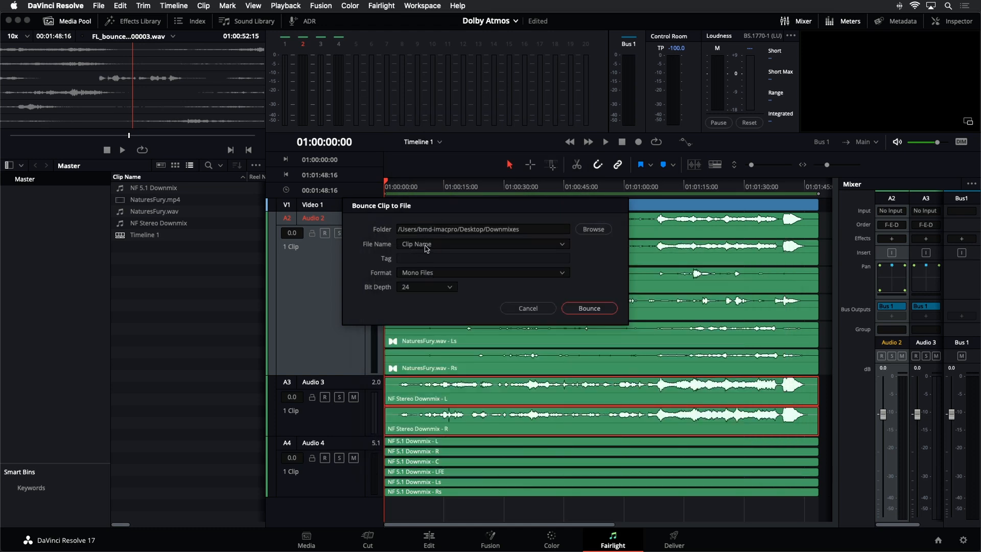
Set the bounce format to Multi-channel and bounce the stereo downmix clip to file.
{"action": "left_click", "coordinate": [455, 276]}
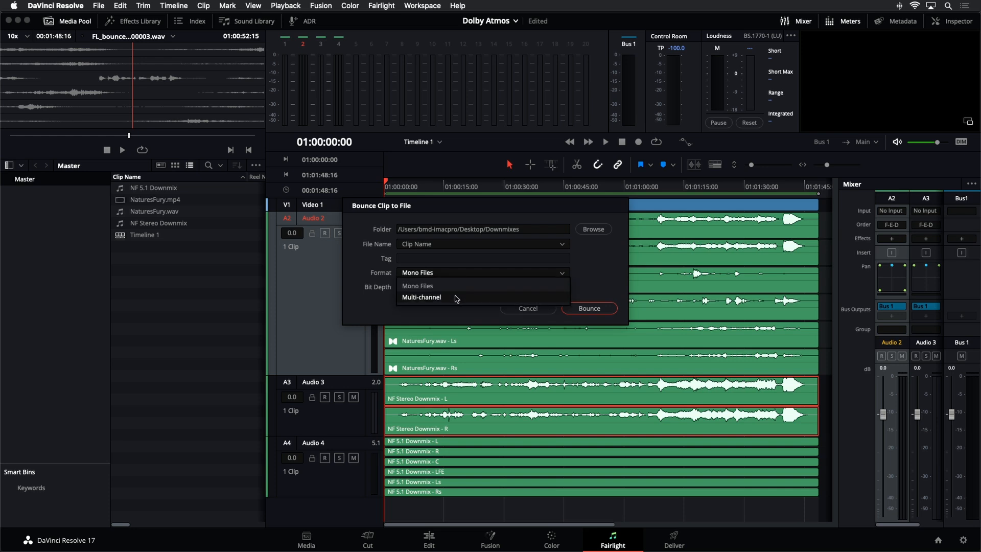
{"action": "left_click", "coordinate": [455, 297]}
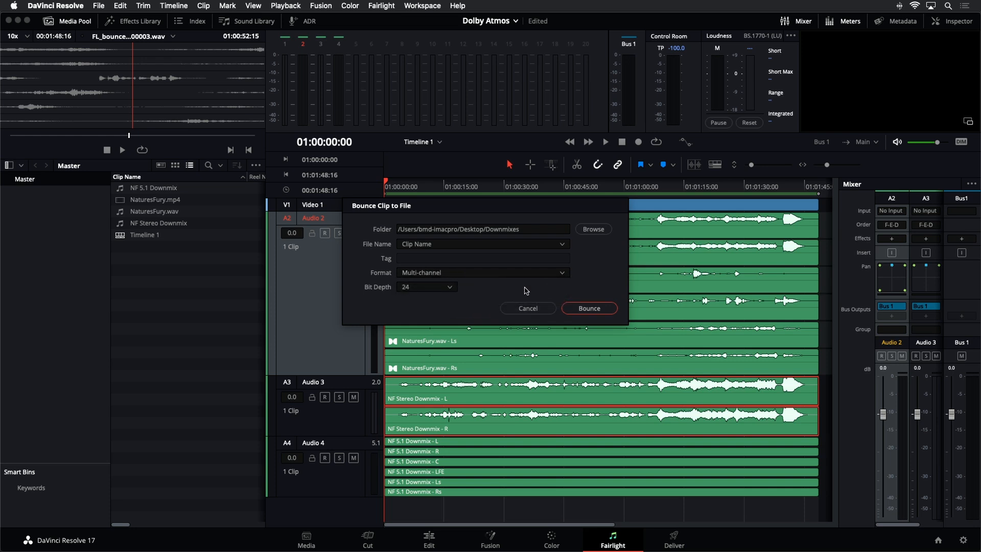
{"action": "left_click", "coordinate": [590, 309]}
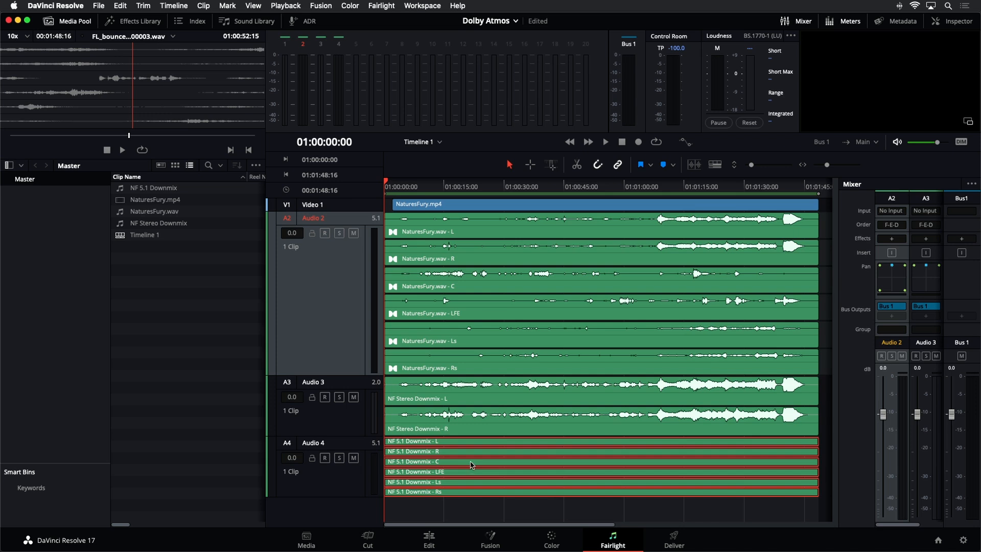
Enlarge only the Audio 4 track and analyze the audio levels of its NF 5.1 Downmix clip against the Netflix loudness standard.
{"action": "left_click_drag", "start_coordinate": [755, 166], "coordinate": [746, 166]}
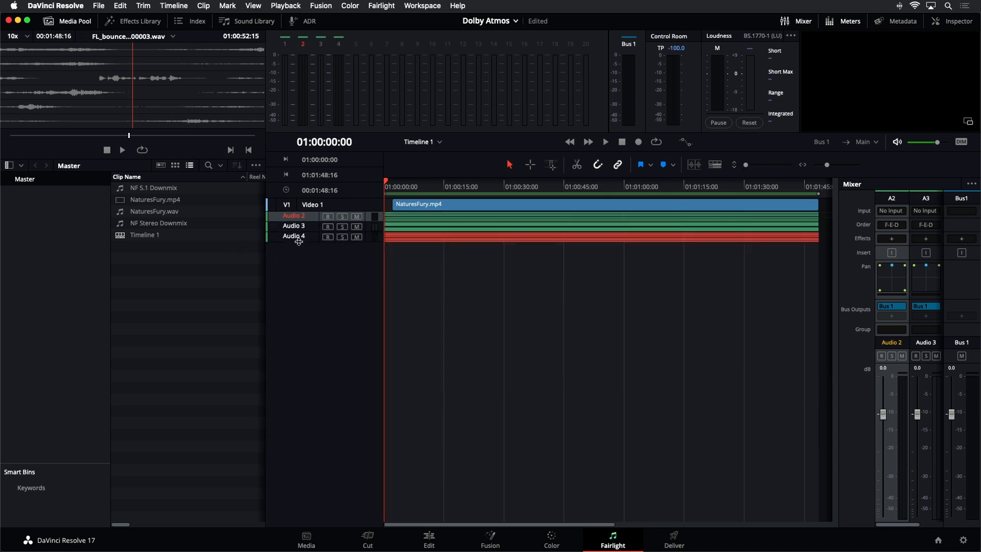
{"action": "left_click_drag", "start_coordinate": [299, 241], "coordinate": [308, 417]}
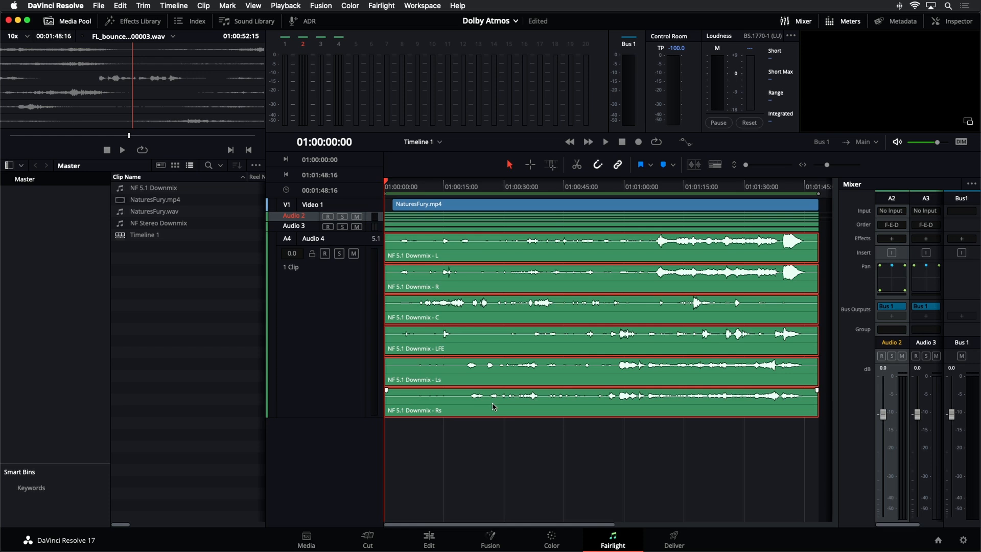
{"action": "right_click", "coordinate": [528, 280]}
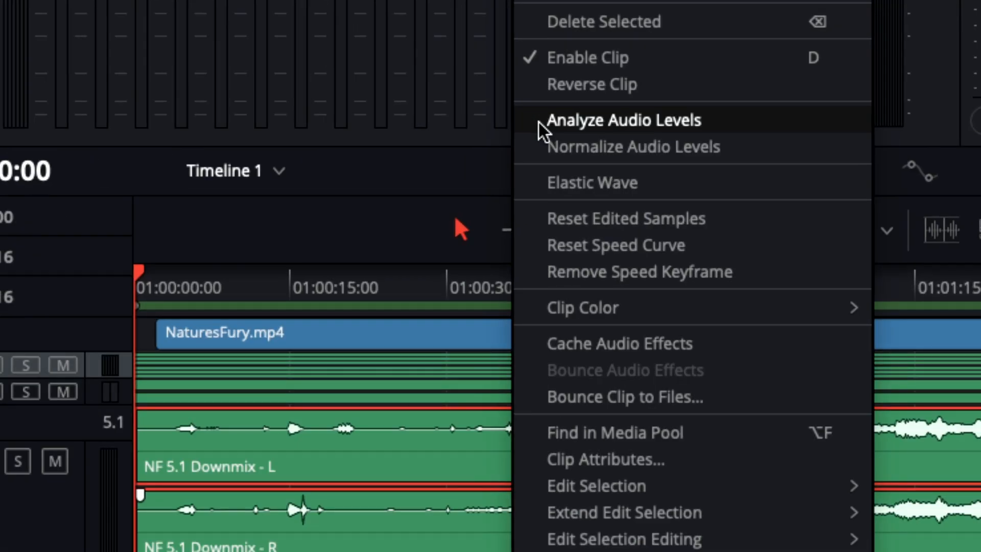
{"action": "left_click", "coordinate": [539, 124]}
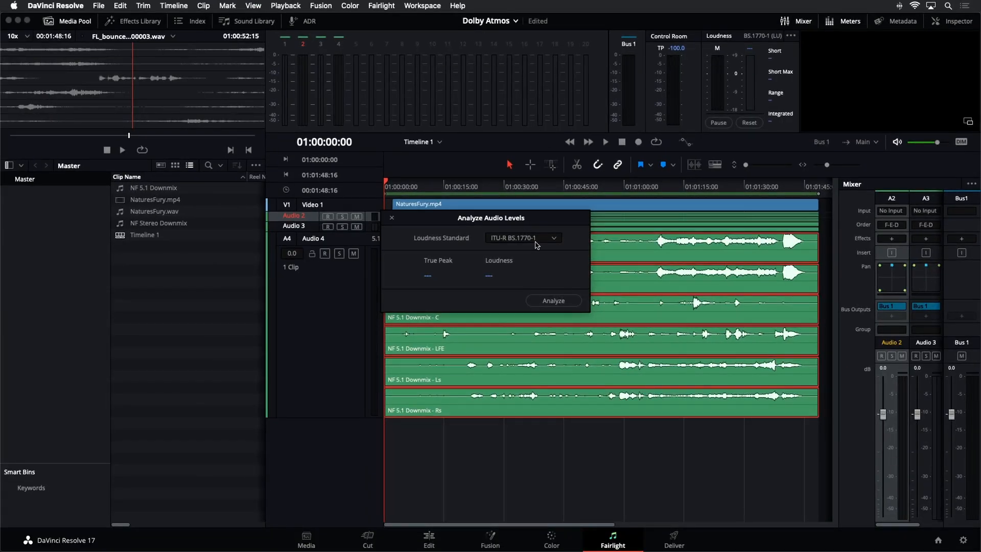
{"action": "left_click", "coordinate": [540, 240]}
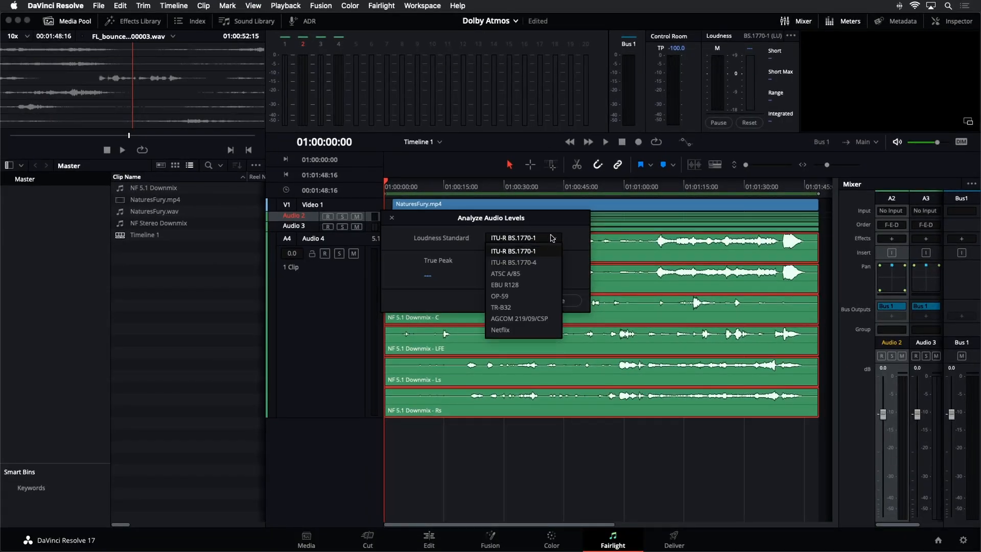
{"action": "left_click", "coordinate": [542, 334]}
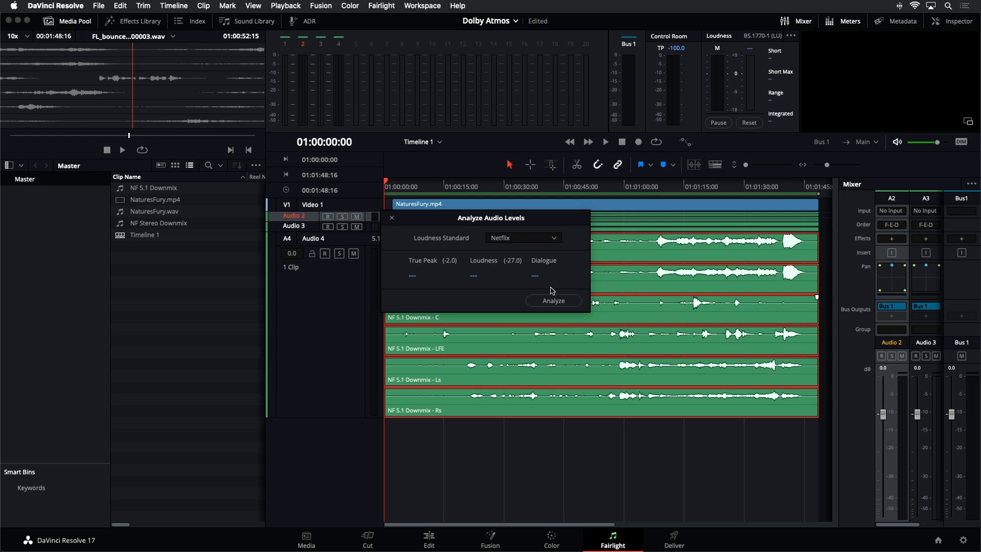
{"action": "left_click", "coordinate": [573, 302]}
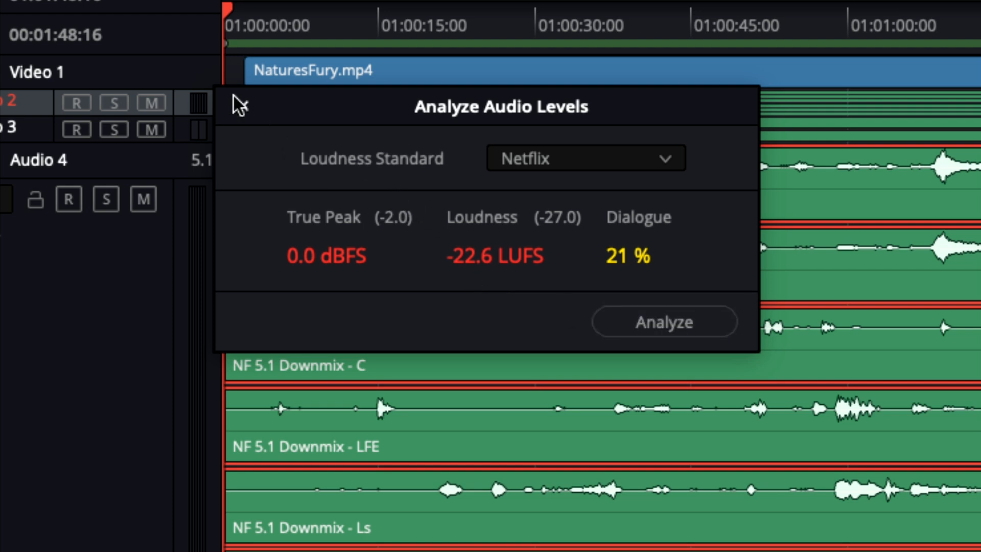
{"action": "left_click", "coordinate": [243, 106]}
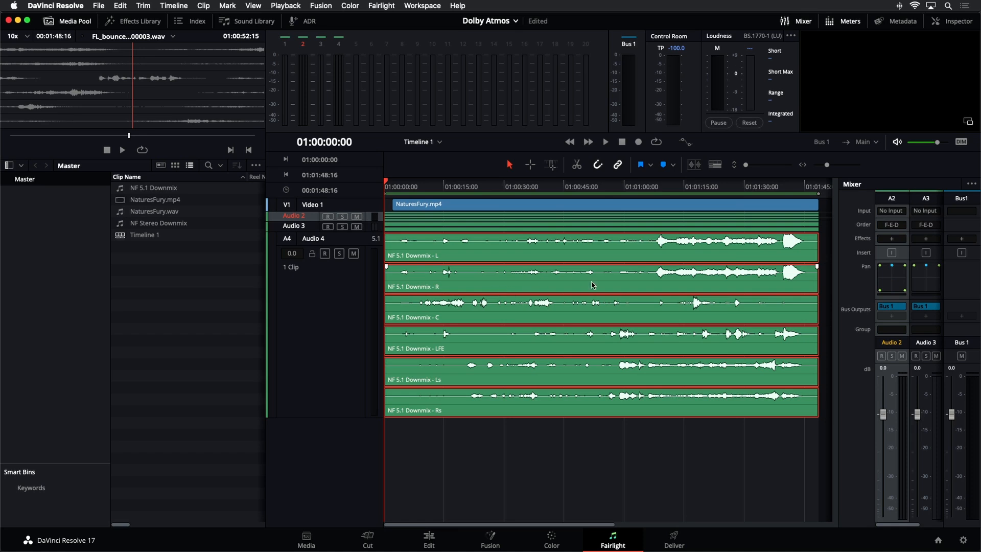
Normalize the audio levels of the NF 5.1 Downmix clip on Audio 4 using the Netflix normalization mode.
{"action": "right_click", "coordinate": [592, 284]}
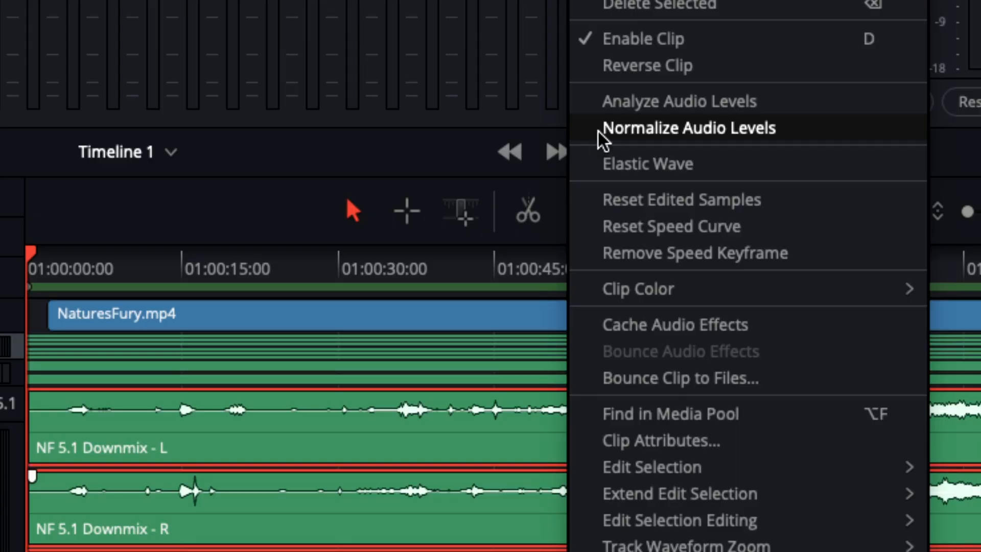
{"action": "left_click", "coordinate": [599, 131]}
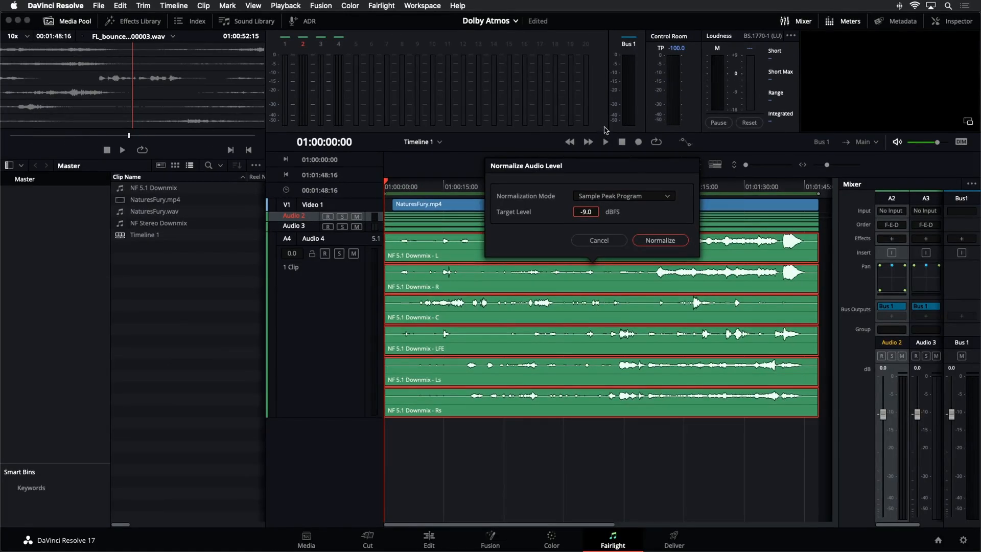
{"action": "left_click", "coordinate": [667, 196]}
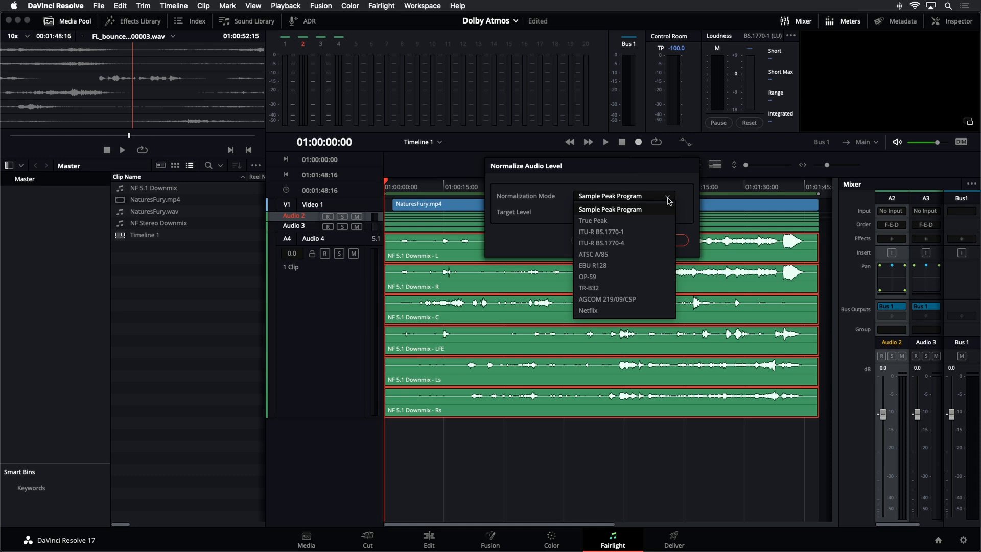
{"action": "left_click", "coordinate": [589, 310]}
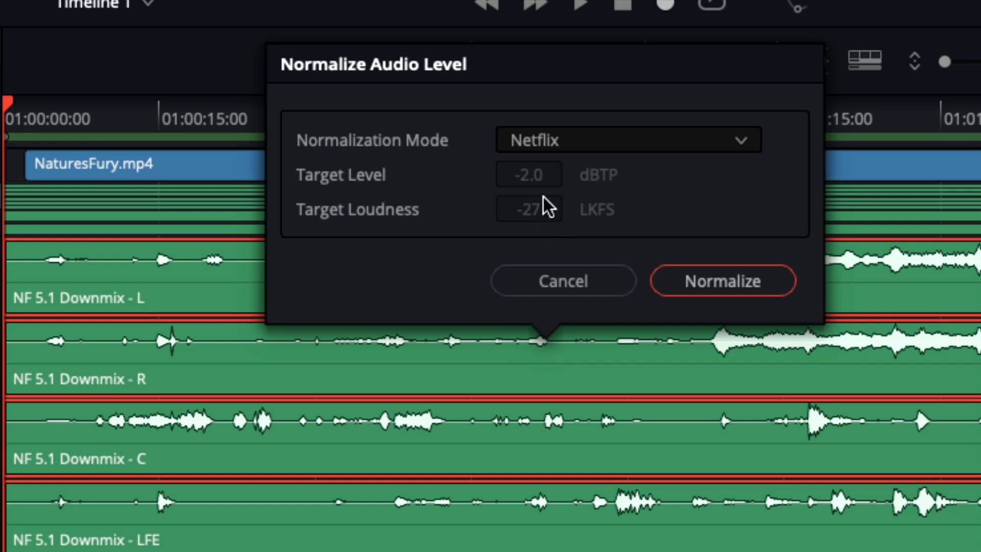
{"action": "left_click", "coordinate": [727, 286]}
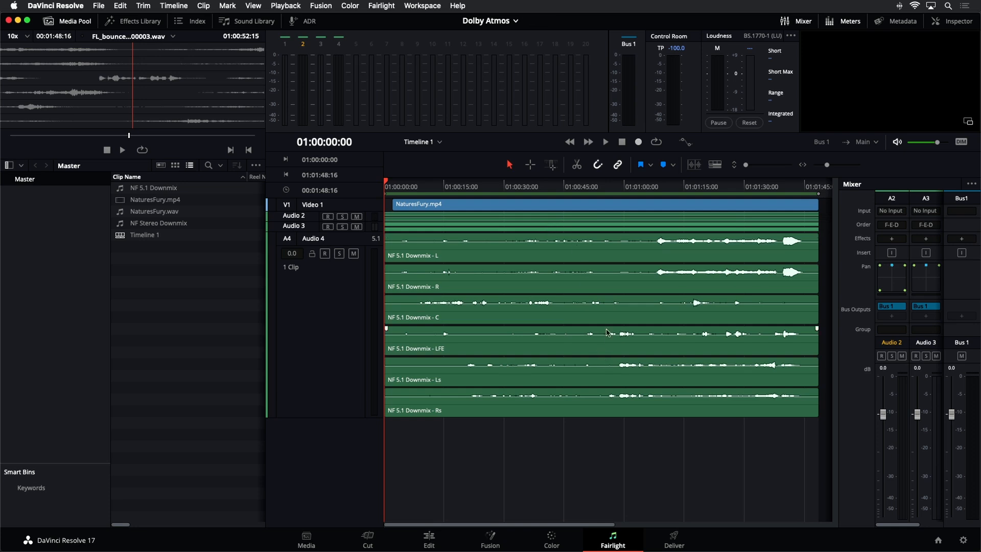
Analyze the normalized NF 5.1 Downmix clip's audio levels again against the Netflix loudness standard and close the analysis.
{"action": "right_click", "coordinate": [559, 263]}
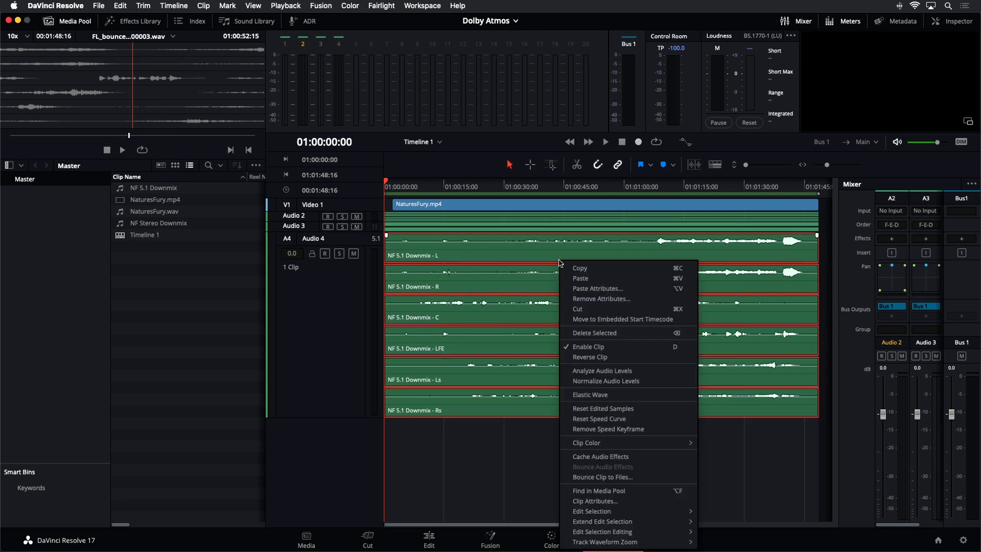
{"action": "left_click", "coordinate": [576, 371]}
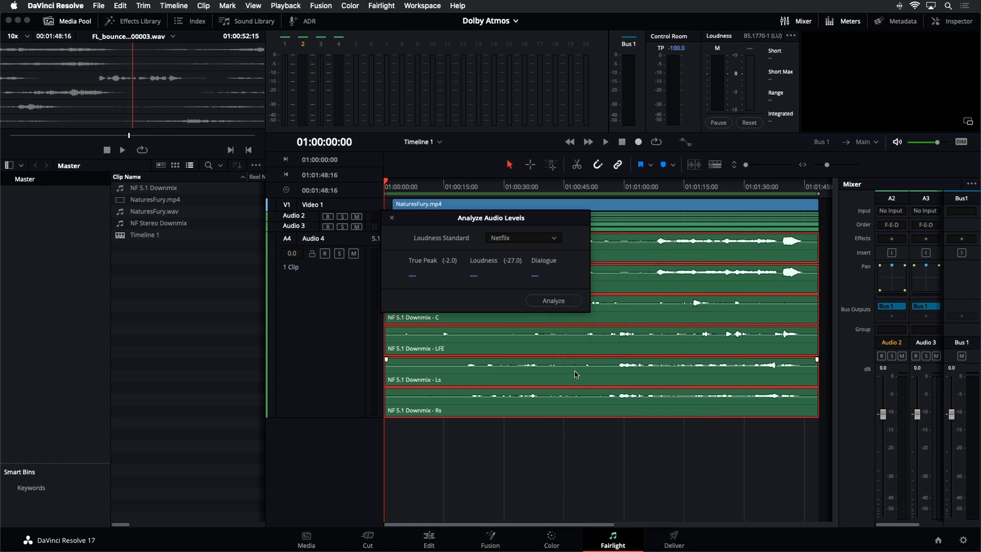
{"action": "left_click", "coordinate": [536, 302]}
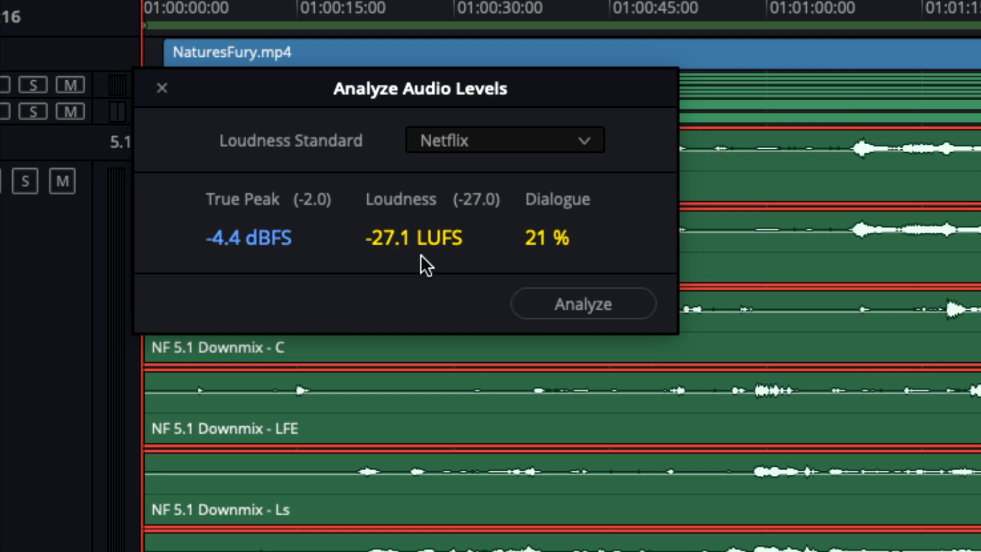
{"action": "left_click", "coordinate": [161, 89]}
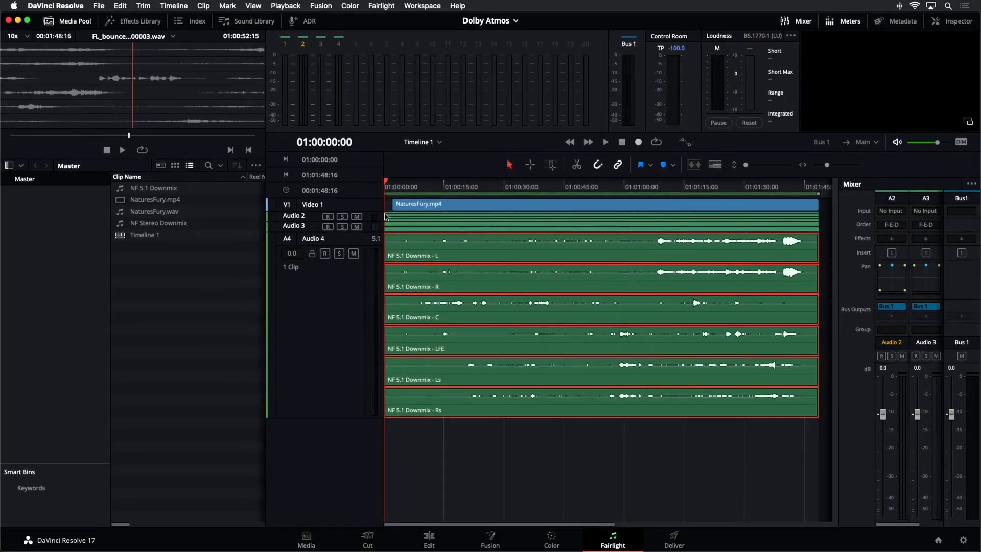
Bounce the normalized NF 5.1 Downmix clip to a 24-bit Multi-channel file in the Desktop Downmixes folder.
{"action": "left_click", "coordinate": [13, 348]}
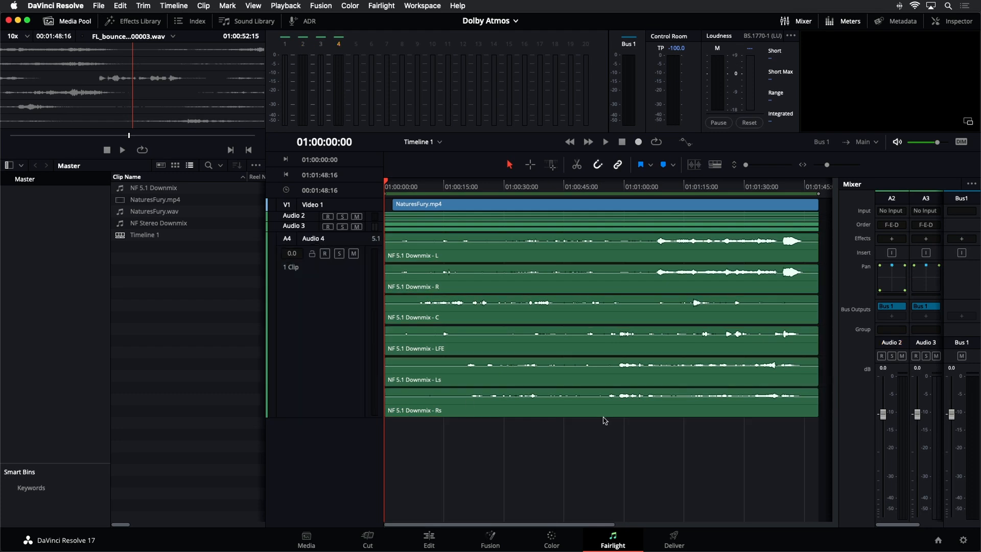
{"action": "left_click", "coordinate": [610, 472]}
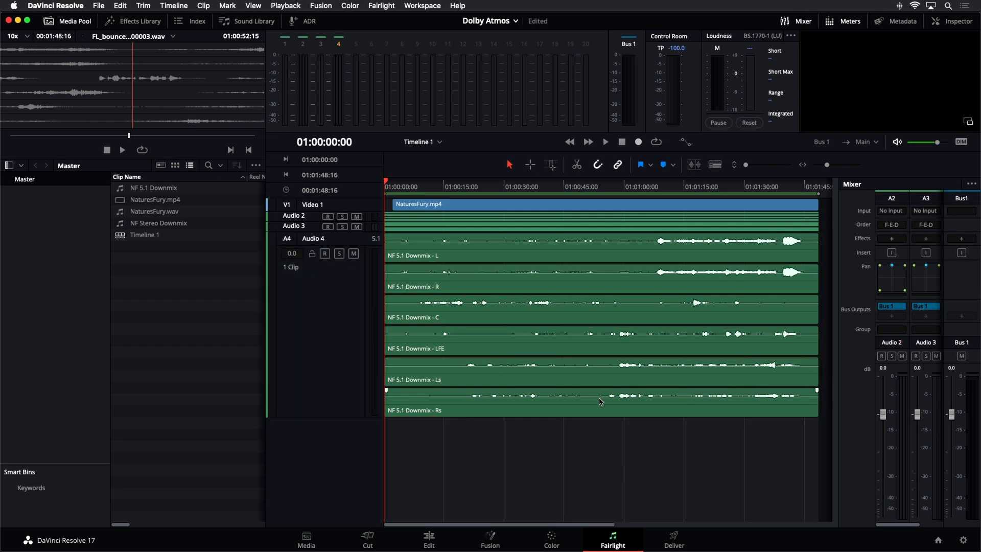
{"action": "right_click", "coordinate": [627, 308]}
{"action": "left_click", "coordinate": [647, 234]}
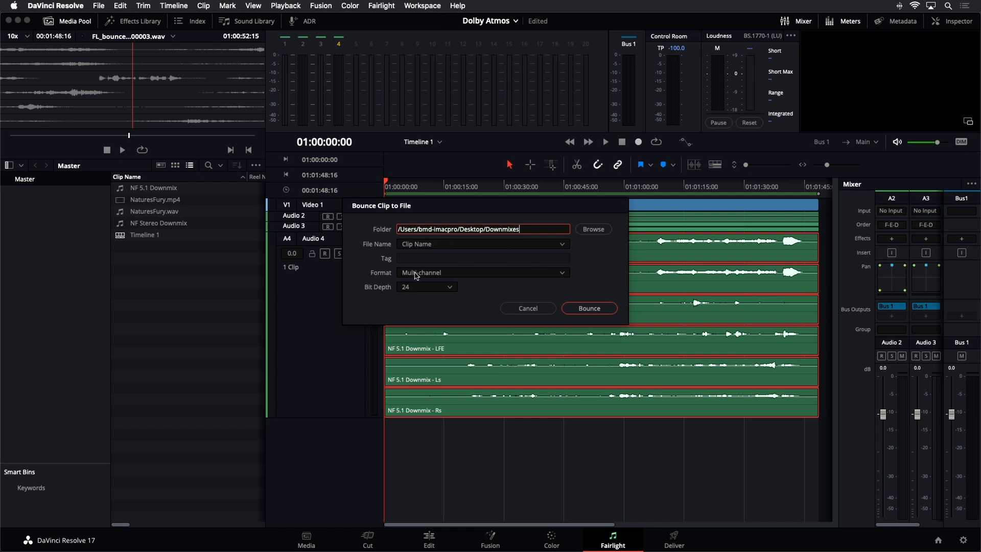
{"action": "left_click", "coordinate": [590, 308]}
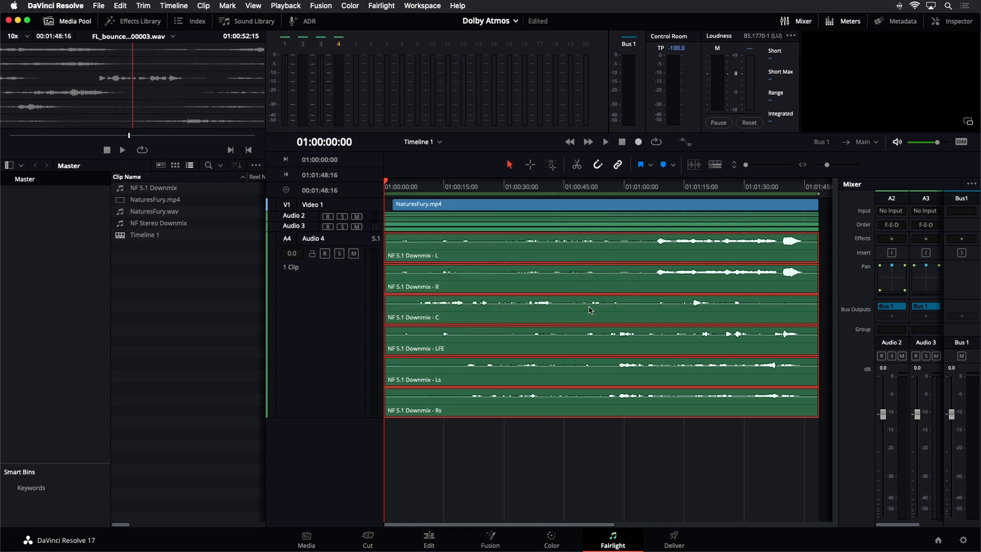
{"action": "left_click", "coordinate": [683, 471]}
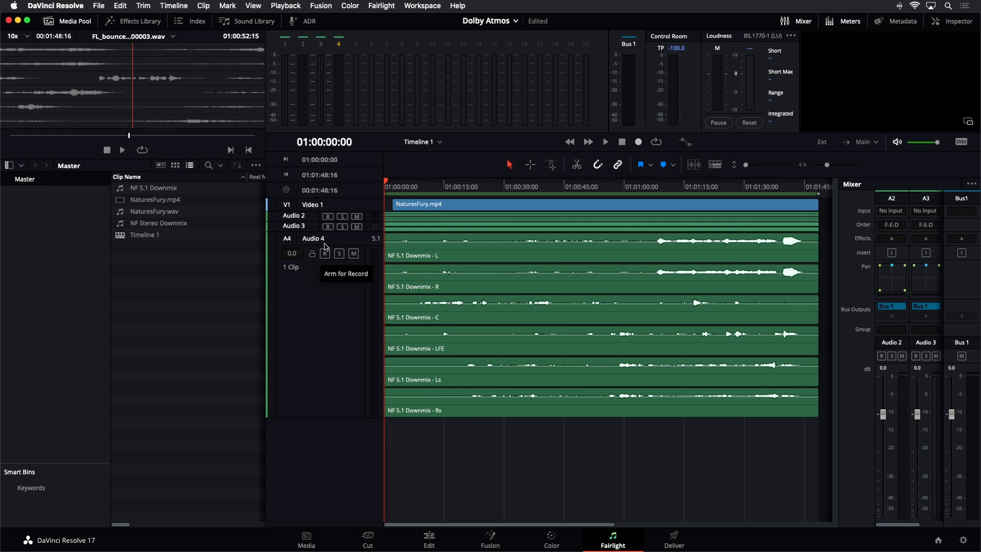
Select the Audio 3 track, increase the height of all audio tracks and place the playhead at about 01:00:40:19.
{"action": "left_click", "coordinate": [309, 228]}
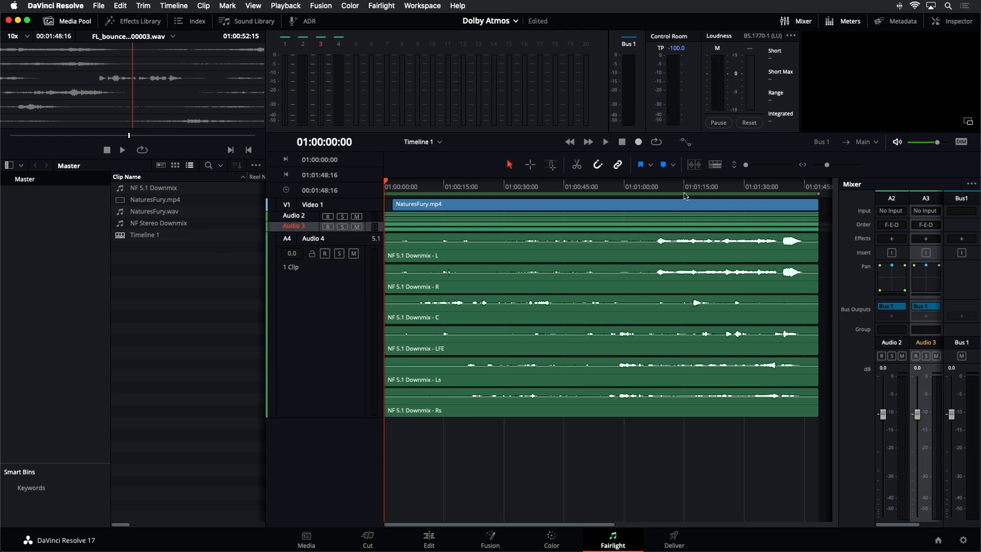
{"action": "left_click_drag", "start_coordinate": [745, 164], "coordinate": [753, 168]}
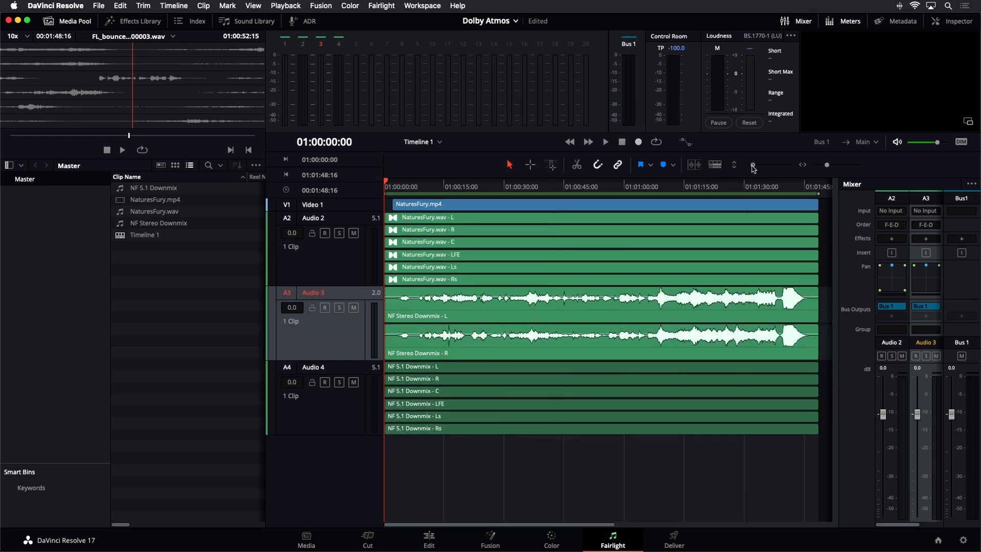
{"action": "left_click", "coordinate": [548, 188]}
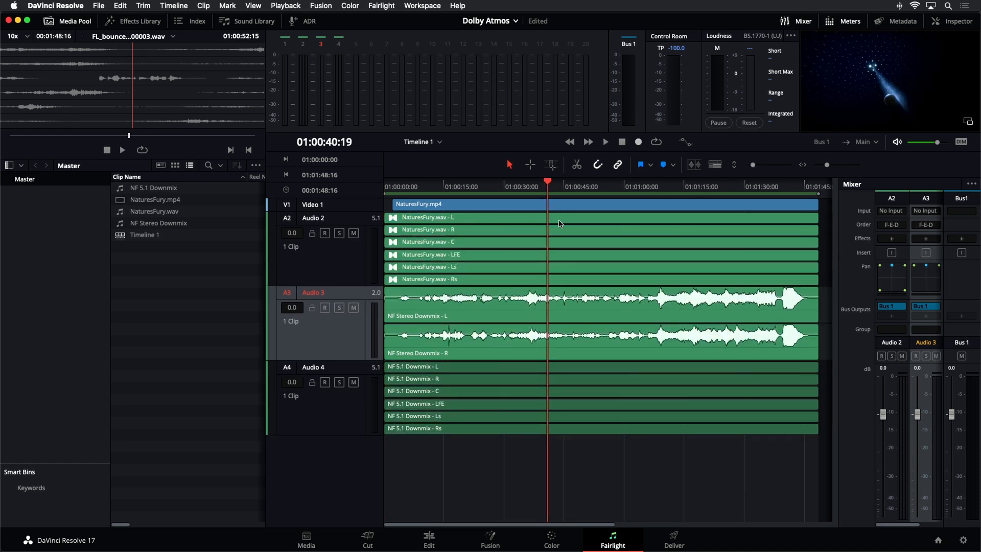
Play the timeline briefly on the Edit page from about 01:00:14:10 and return to the Fairlight page.
{"action": "left_click", "coordinate": [435, 540]}
{"action": "left_click", "coordinate": [531, 312]}
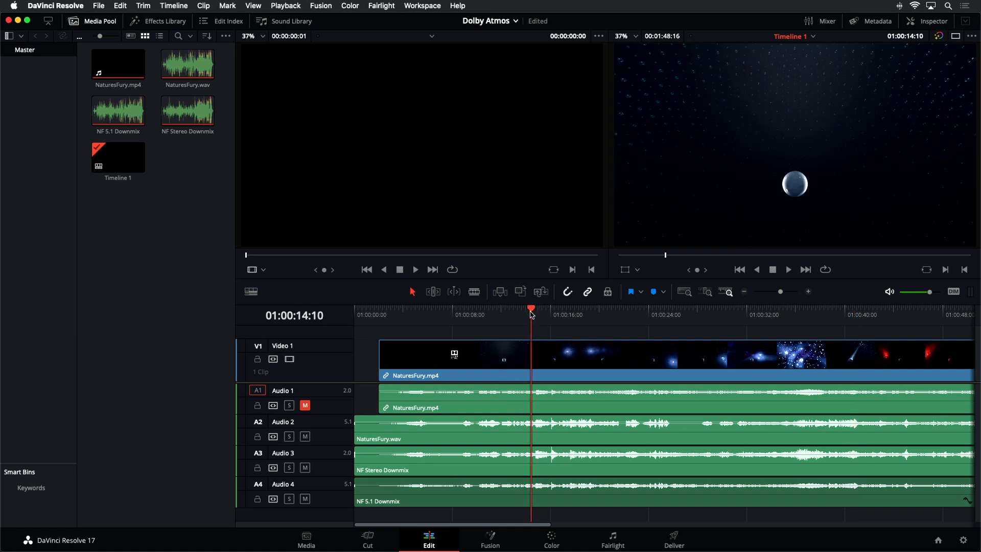
{"action": "key", "text": "space"}
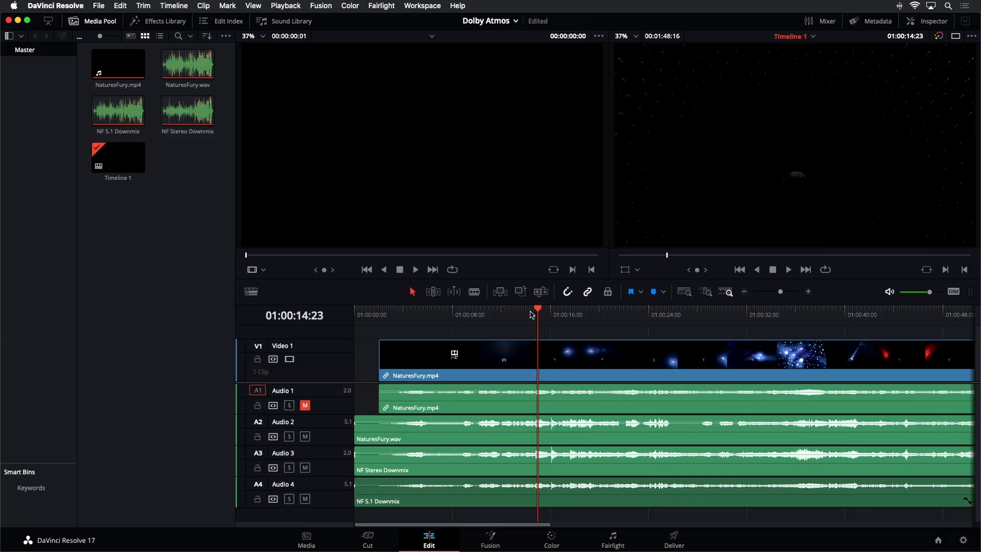
{"action": "left_click", "coordinate": [610, 545]}
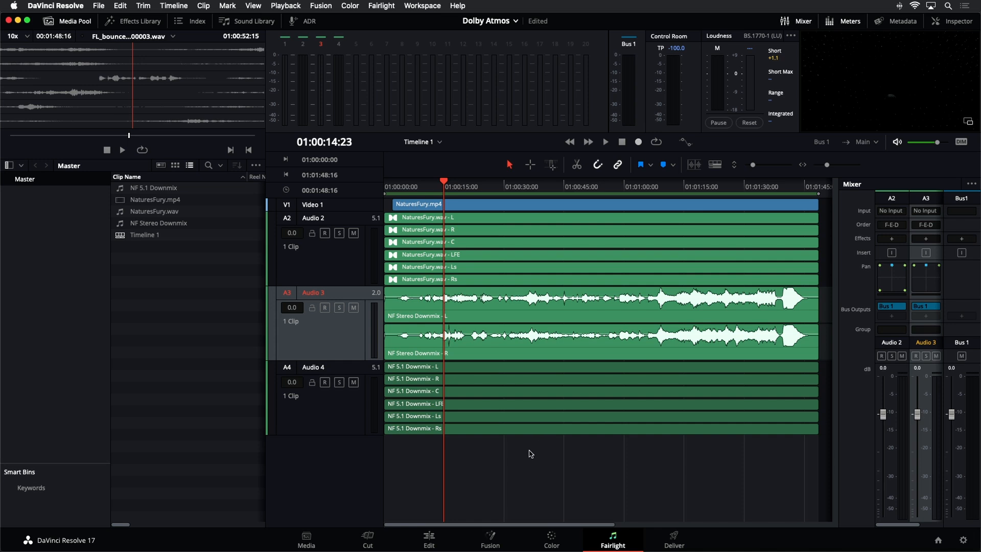
Switch to the Deliver page and choose the Audio Only render preset.
{"action": "left_click", "coordinate": [674, 537]}
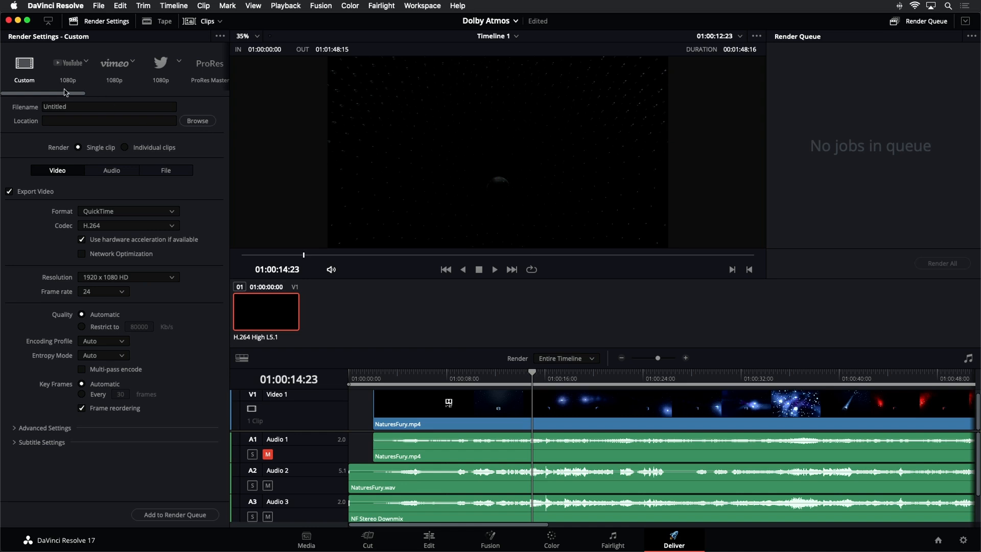
{"action": "left_click_drag", "start_coordinate": [64, 92], "coordinate": [149, 95]}
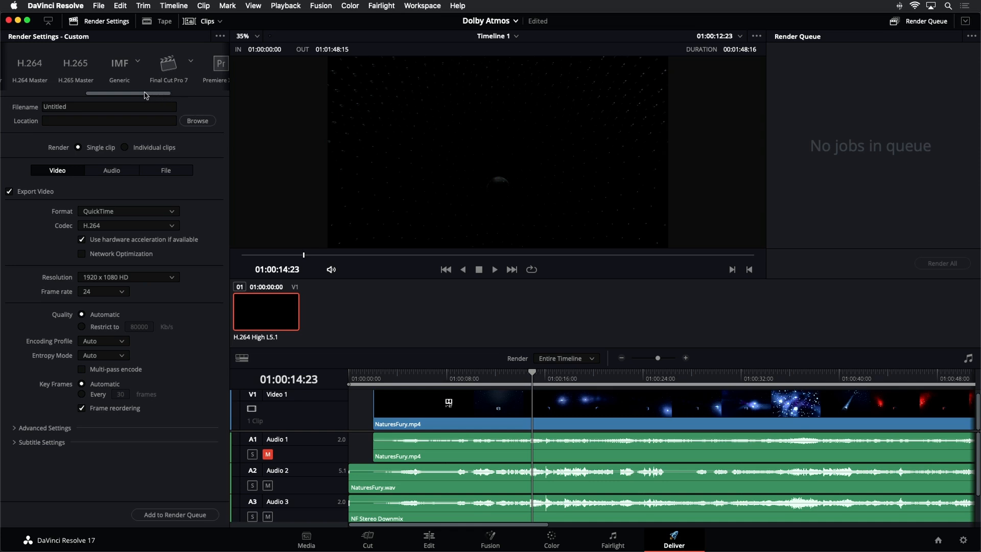
{"action": "left_click_drag", "start_coordinate": [141, 95], "coordinate": [212, 94]}
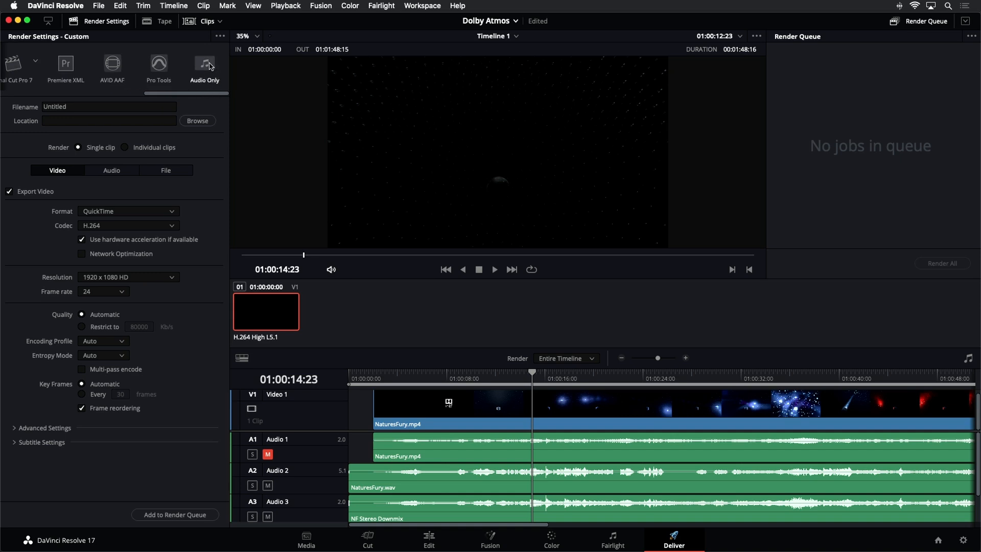
{"action": "left_click", "coordinate": [210, 66]}
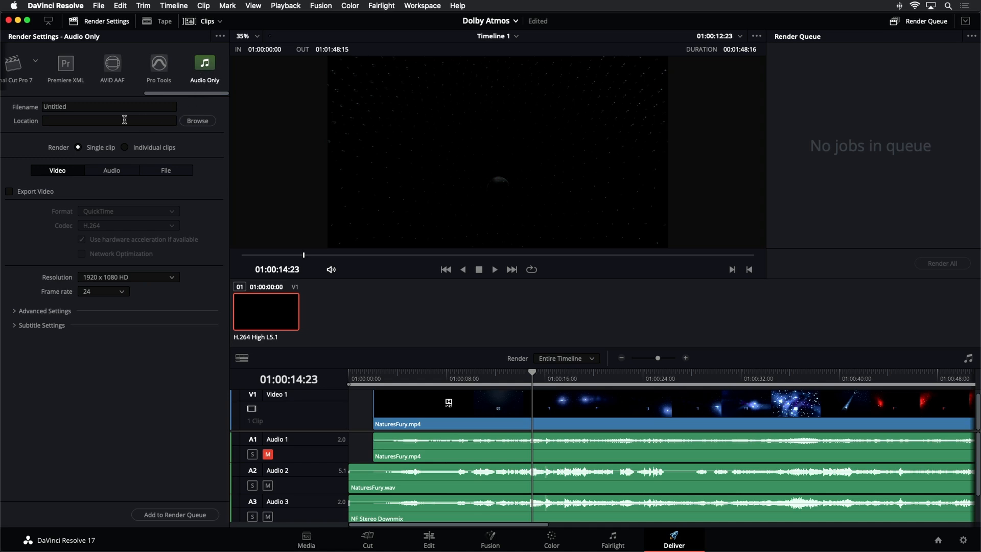
Configure the audio render as Wave format with the ADM BWF codec and timeline track 4 as output track.
{"action": "left_click", "coordinate": [105, 171]}
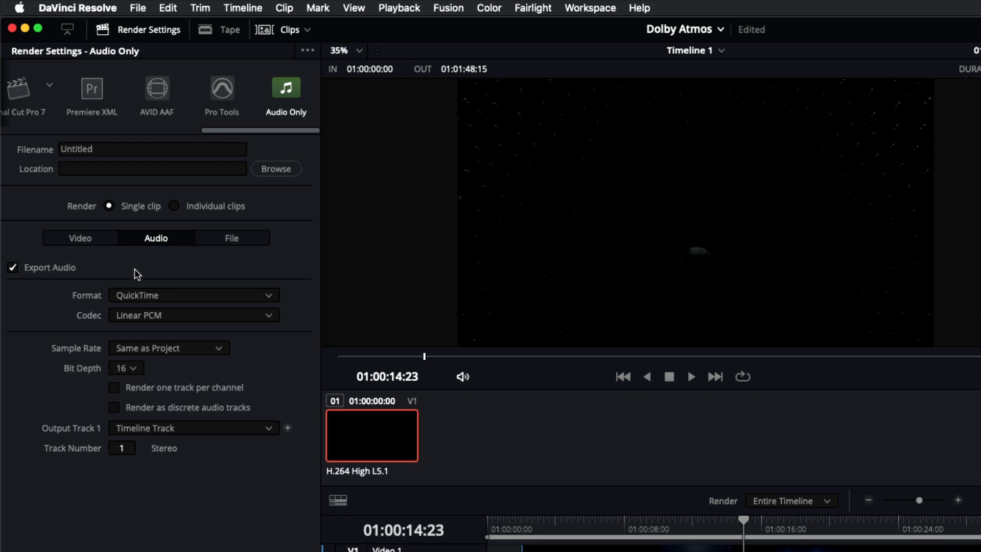
{"action": "left_click", "coordinate": [223, 296]}
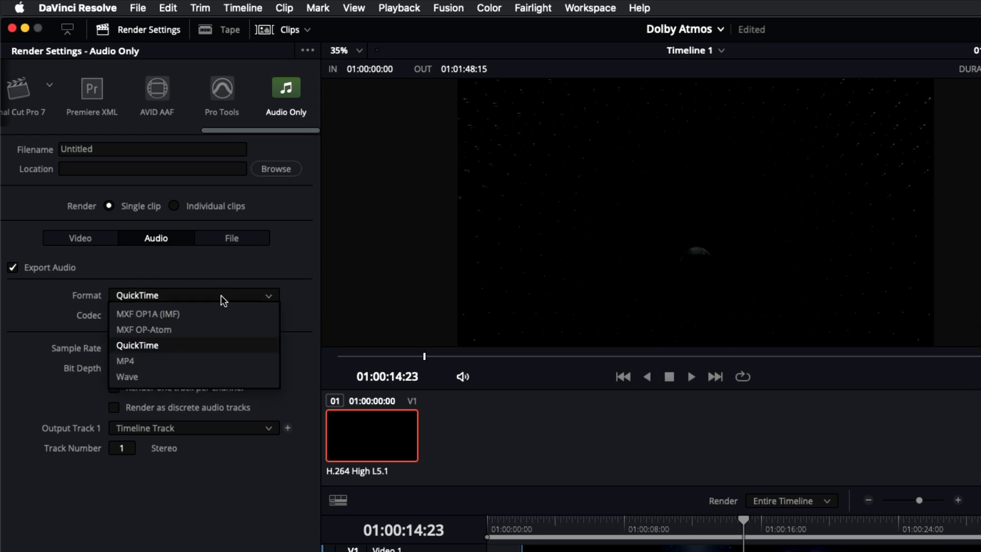
{"action": "left_click", "coordinate": [221, 375]}
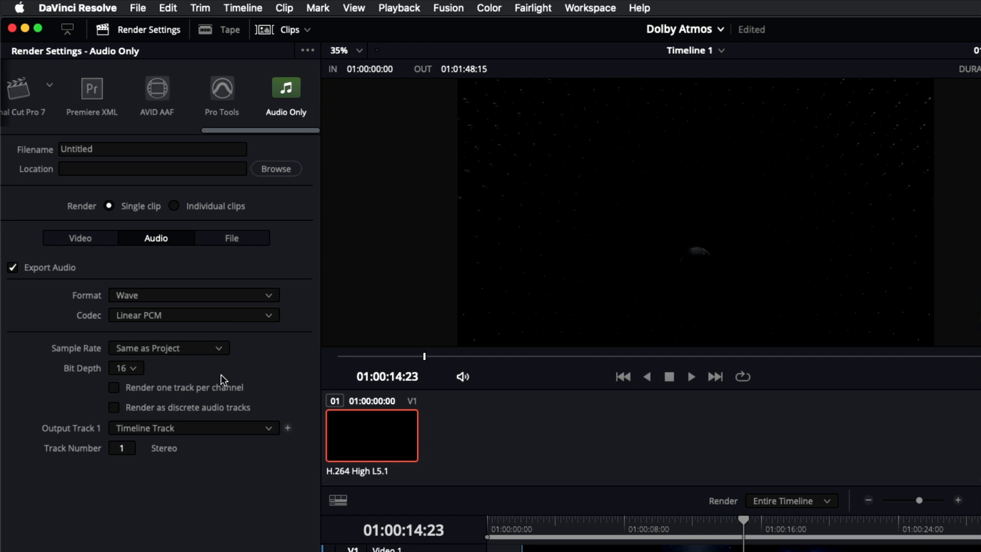
{"action": "left_click", "coordinate": [190, 317]}
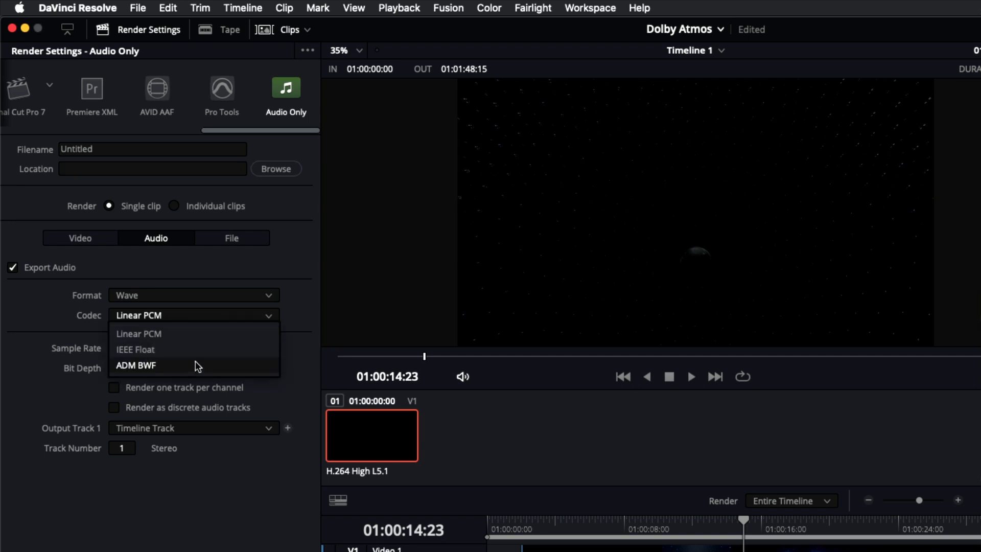
{"action": "left_click", "coordinate": [161, 365]}
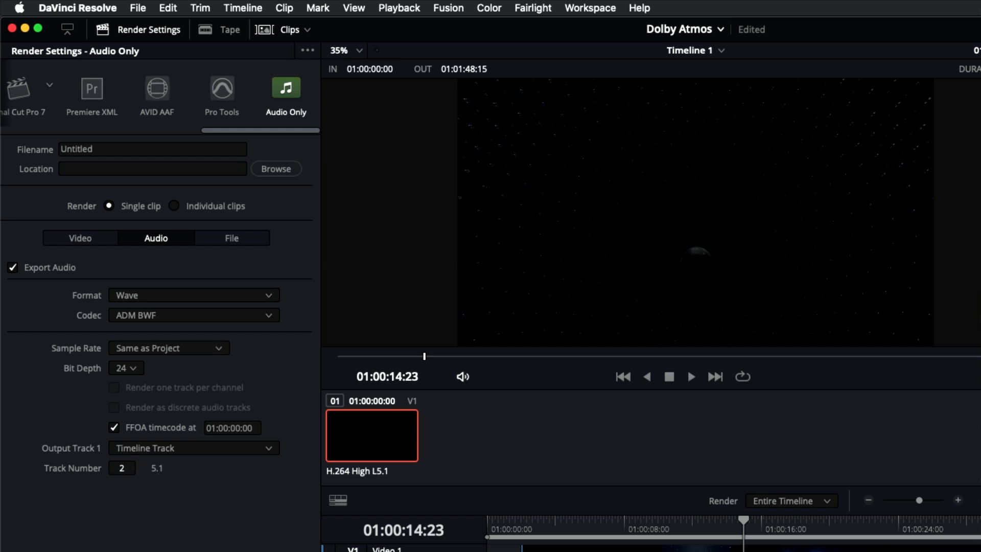
{"action": "left_click", "coordinate": [140, 466]}
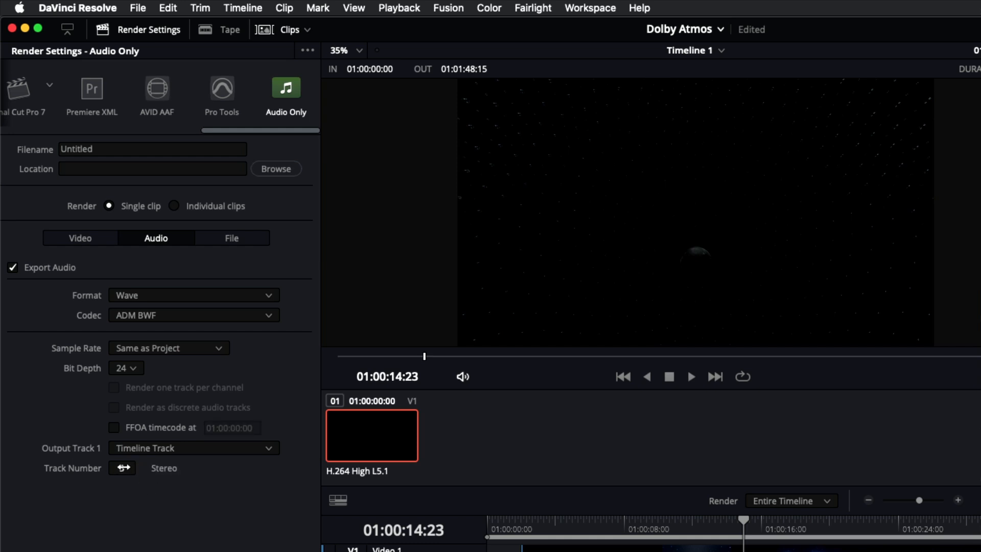
{"action": "left_click", "coordinate": [140, 467]}
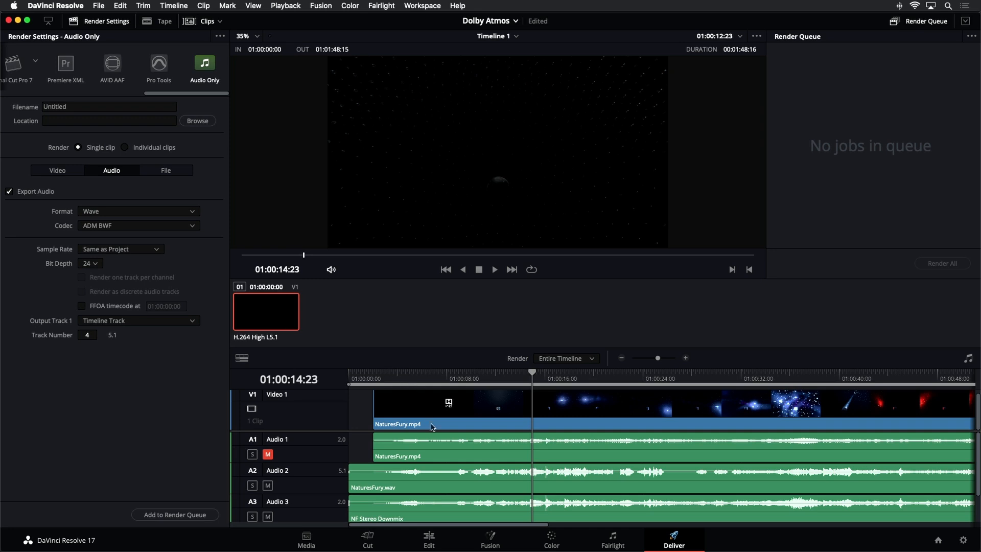
Return to the Fairlight page and change the Audio 2 track's type to Dolby Atmos 7.1.4.
{"action": "left_click", "coordinate": [609, 541]}
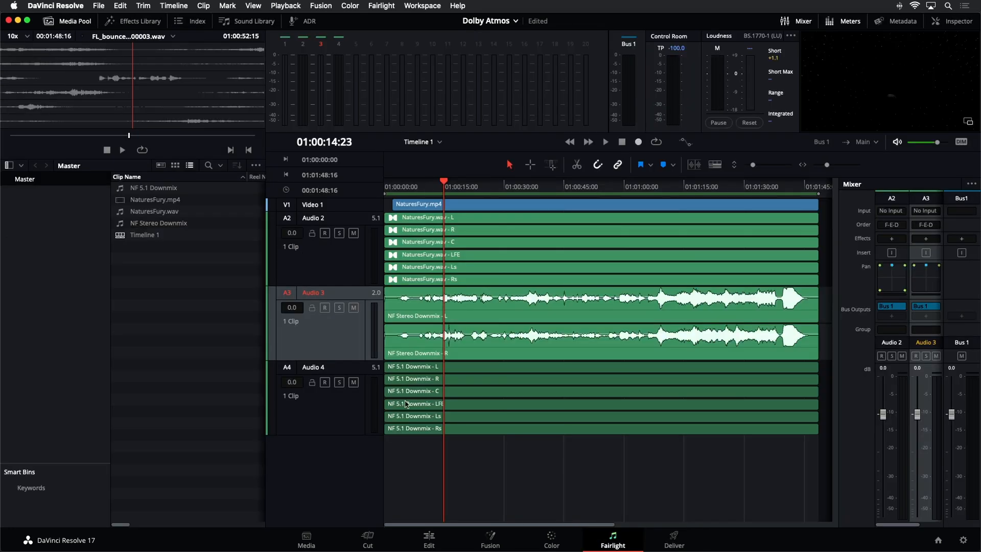
{"action": "left_click", "coordinate": [355, 280]}
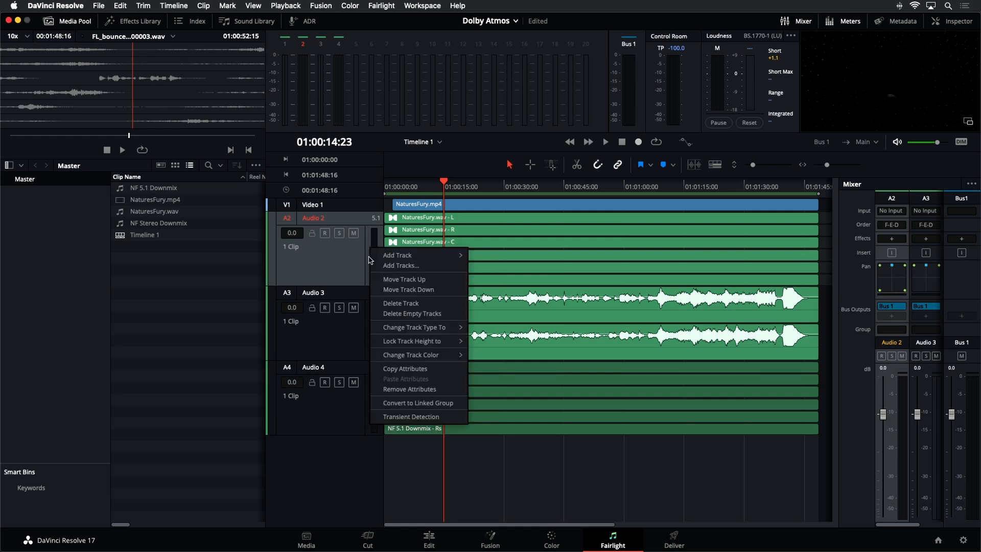
{"action": "mouse_move", "coordinate": [387, 329]}
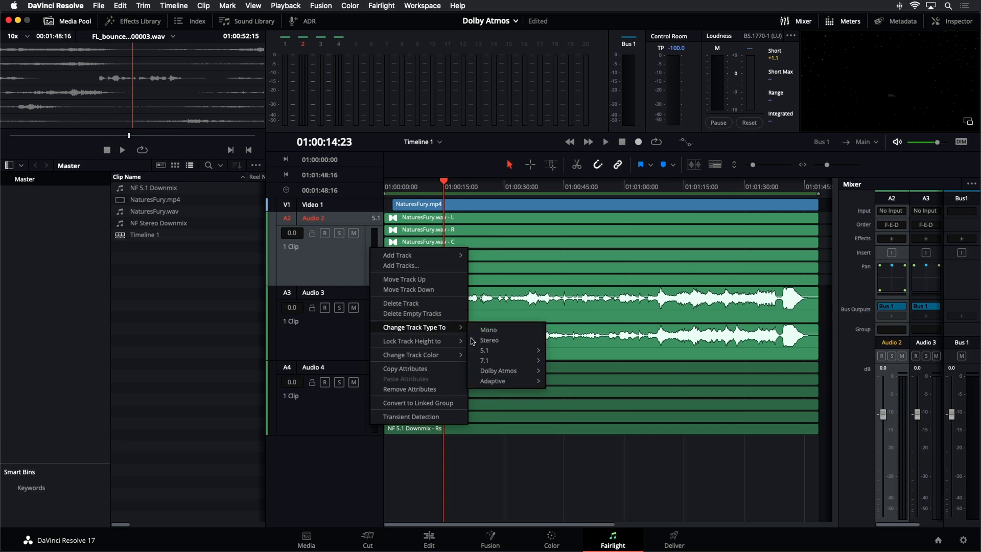
{"action": "mouse_move", "coordinate": [506, 372]}
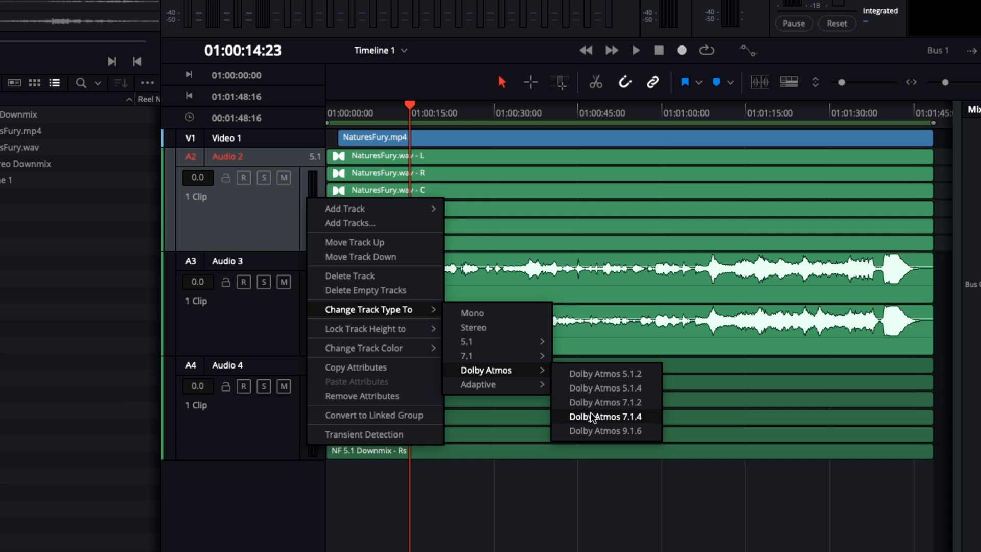
{"action": "left_click", "coordinate": [617, 417]}
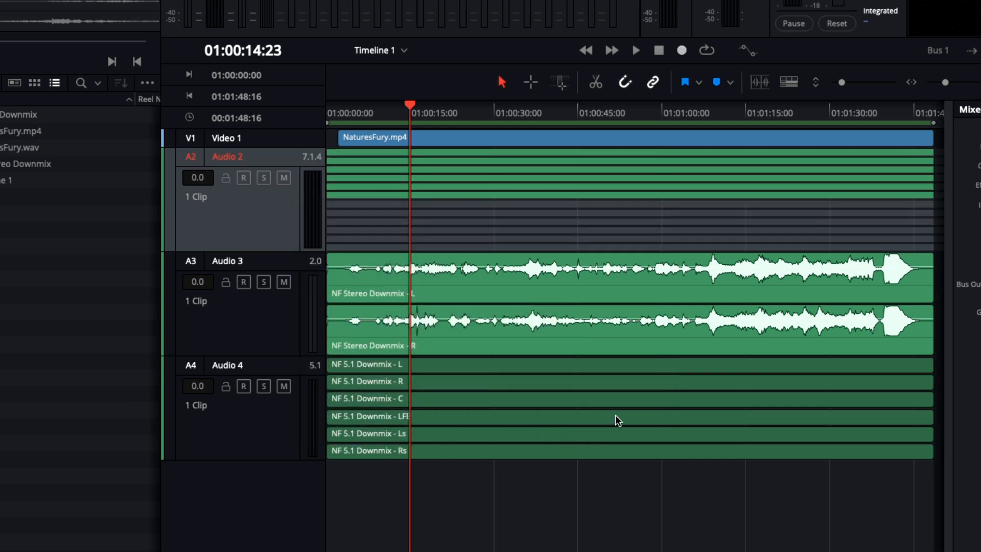
{"action": "left_click", "coordinate": [262, 232]}
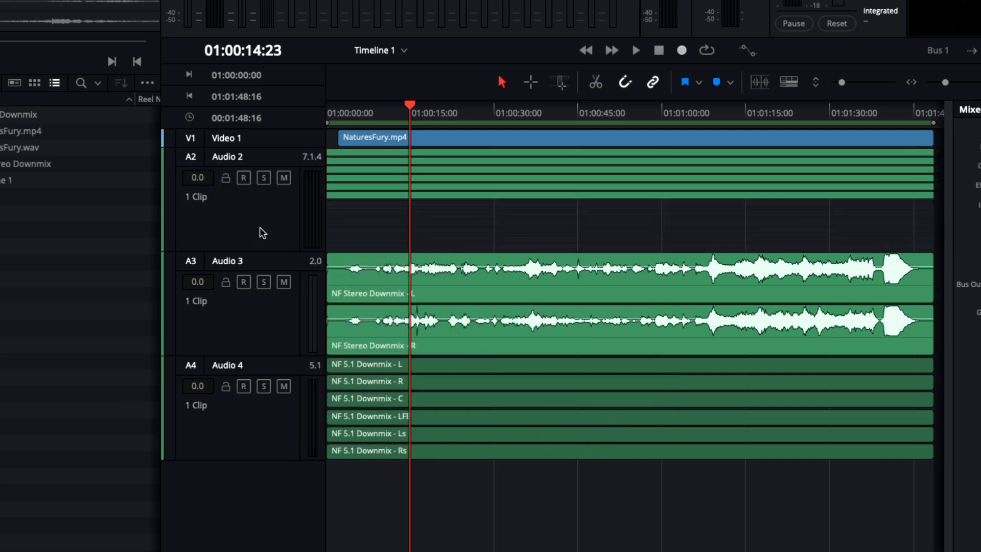
In the clip attributes of the Audio 2 clip, set the audio format to Dolby Atmos 7.1.4.
{"action": "left_click", "coordinate": [492, 170]}
{"action": "right_click", "coordinate": [492, 170]}
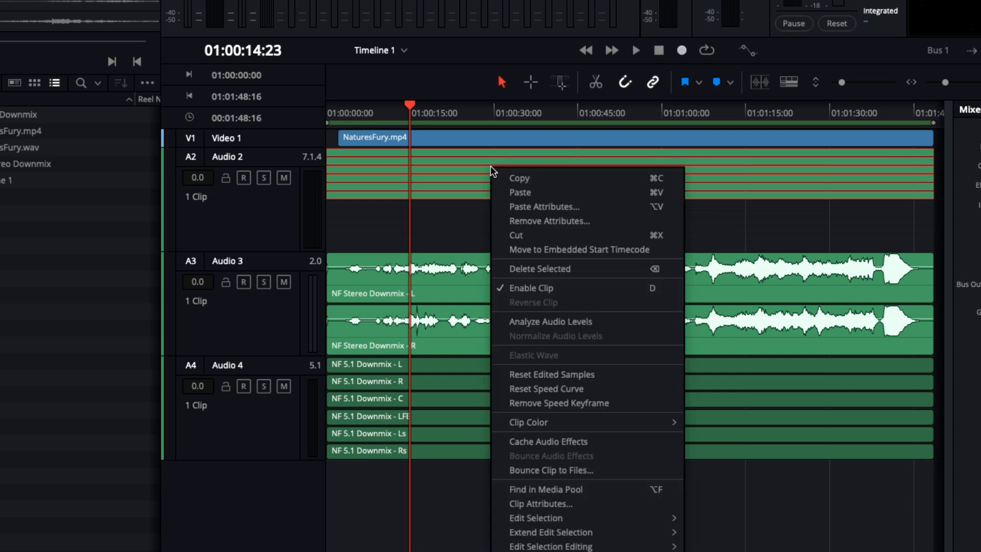
{"action": "left_click", "coordinate": [540, 504]}
{"action": "left_click", "coordinate": [327, 106]}
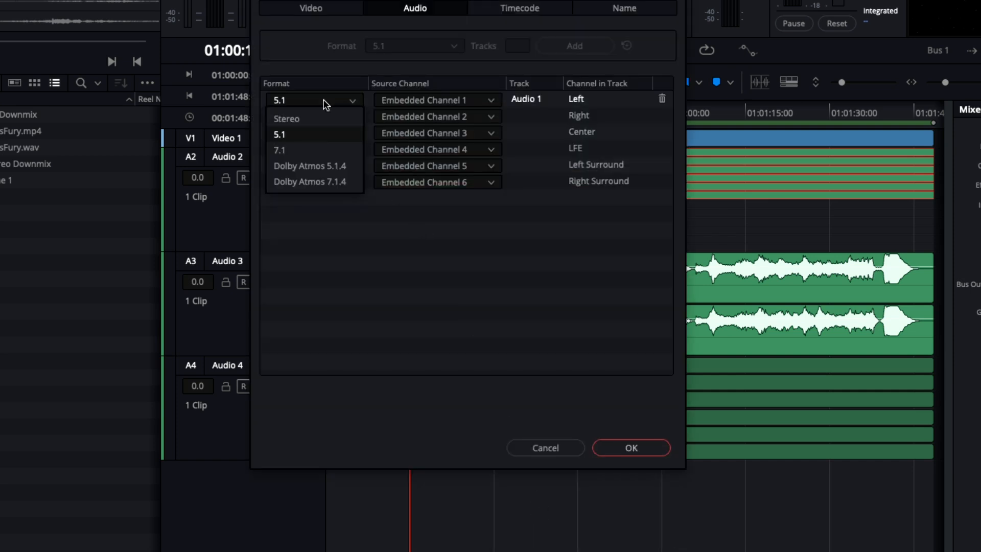
{"action": "left_click", "coordinate": [336, 183]}
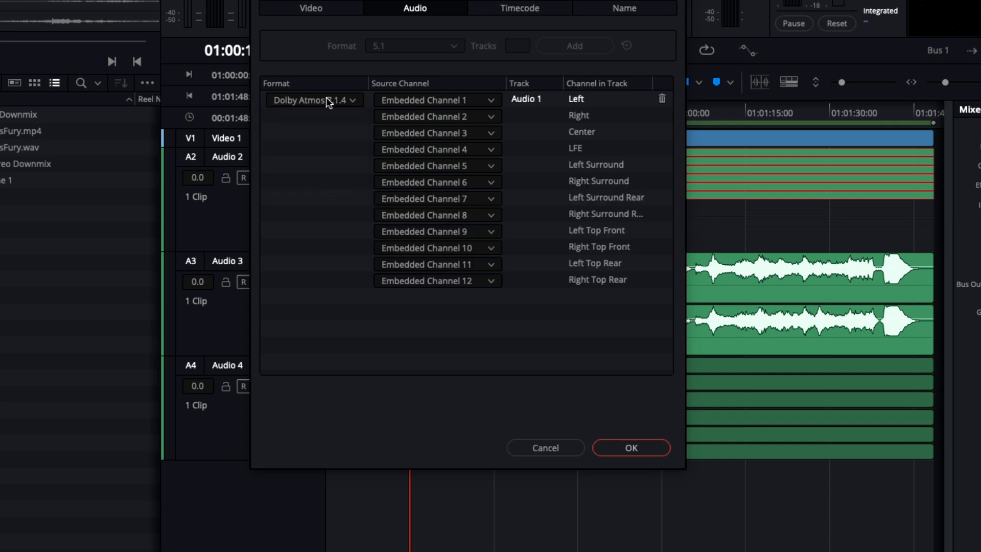
{"action": "left_click", "coordinate": [645, 451]}
{"action": "left_click", "coordinate": [262, 214]}
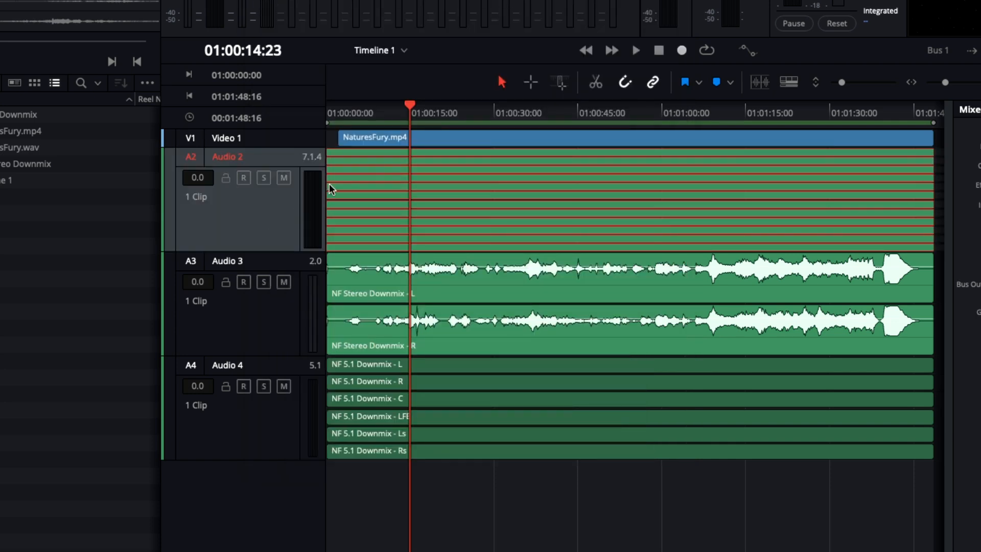
{"action": "left_click", "coordinate": [297, 223]}
{"action": "left_click", "coordinate": [374, 188]}
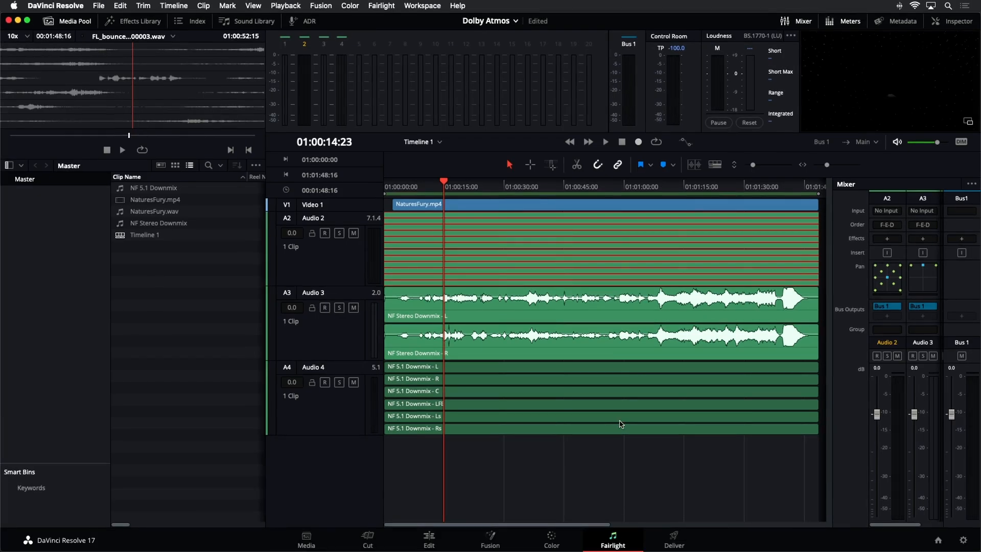
On the Deliver page, set the audio output's timeline track number to 2 and enable FFOA timecode at 01:00:00:00.
{"action": "left_click", "coordinate": [674, 539]}
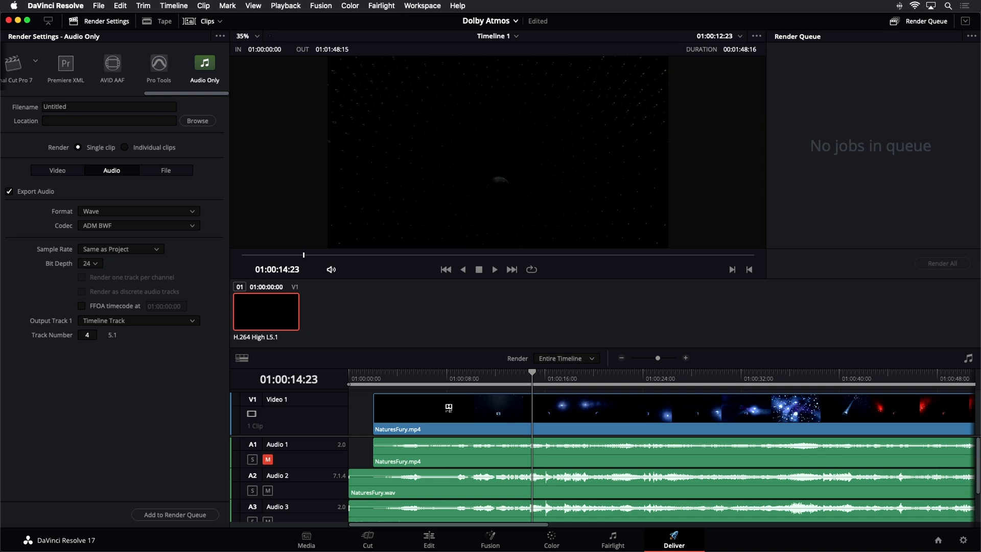
{"action": "left_click_drag", "start_coordinate": [87, 335], "coordinate": [83, 335]}
{"action": "left_click", "coordinate": [204, 514]}
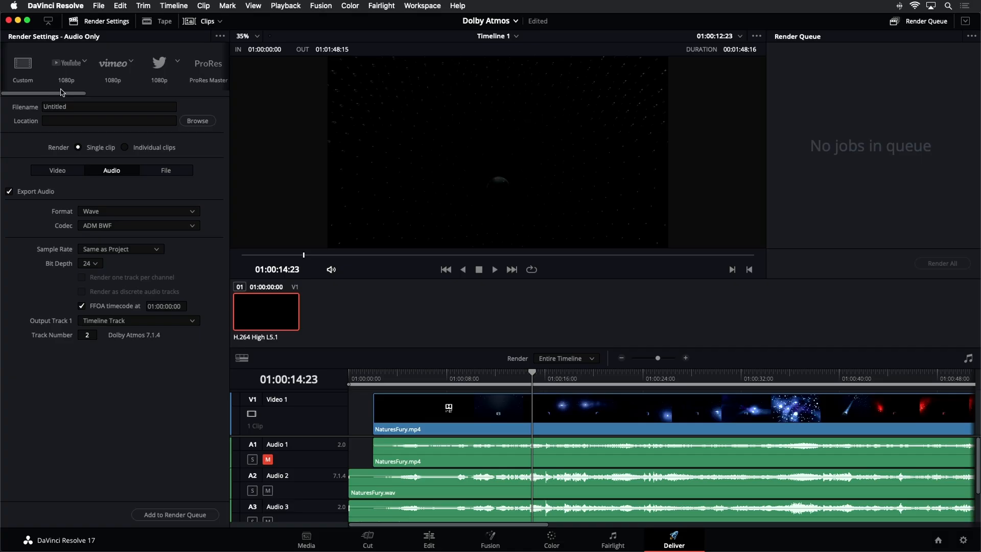
Choose the IMF render preset in its Netflix variant and show its video settings.
{"action": "left_click_drag", "start_coordinate": [117, 93], "coordinate": [157, 95]}
{"action": "left_click", "coordinate": [149, 63]}
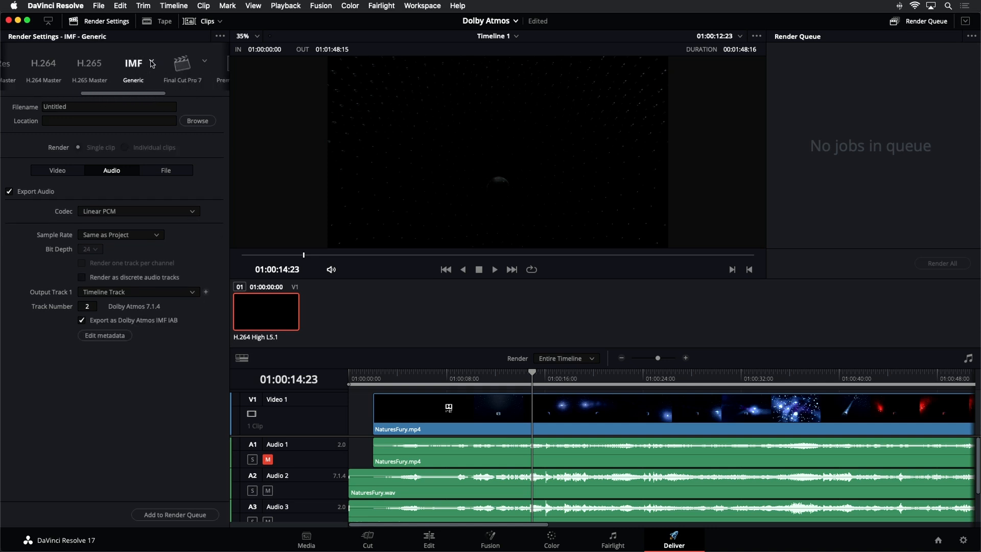
{"action": "left_click", "coordinate": [152, 63]}
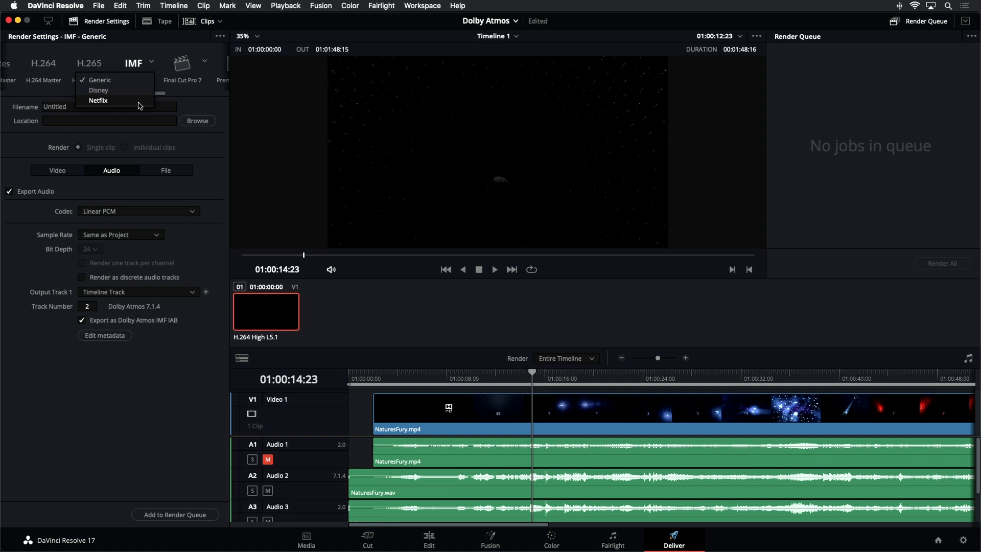
{"action": "left_click", "coordinate": [98, 100]}
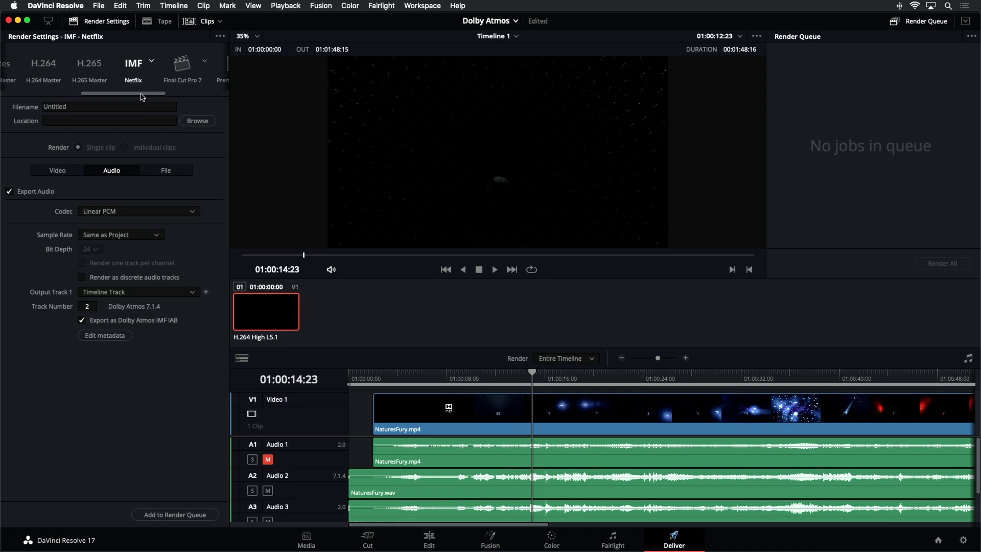
{"action": "left_click", "coordinate": [57, 176]}
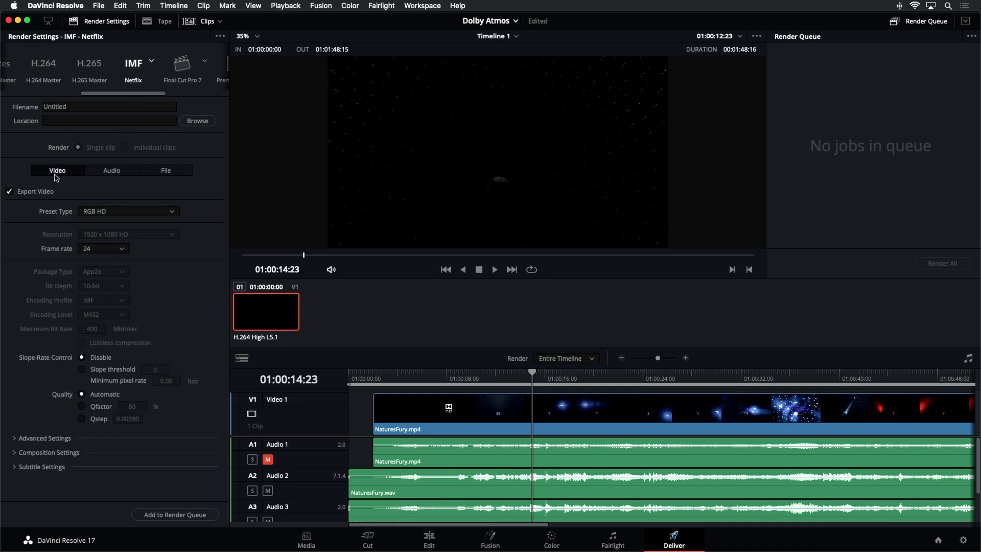
Set the IMF audio output to timeline track 2 and list the available output track types.
{"action": "left_click", "coordinate": [110, 176]}
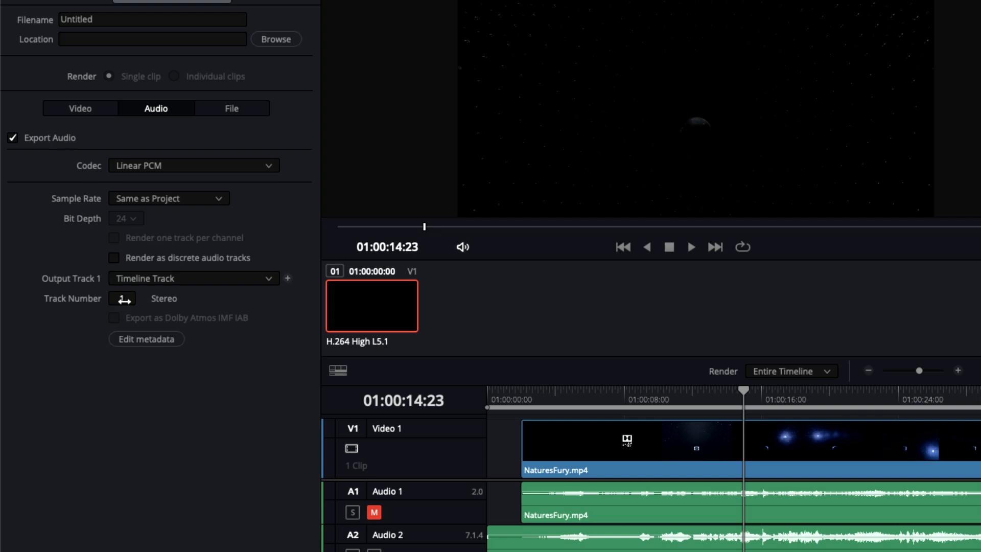
{"action": "left_click_drag", "start_coordinate": [122, 299], "coordinate": [137, 299]}
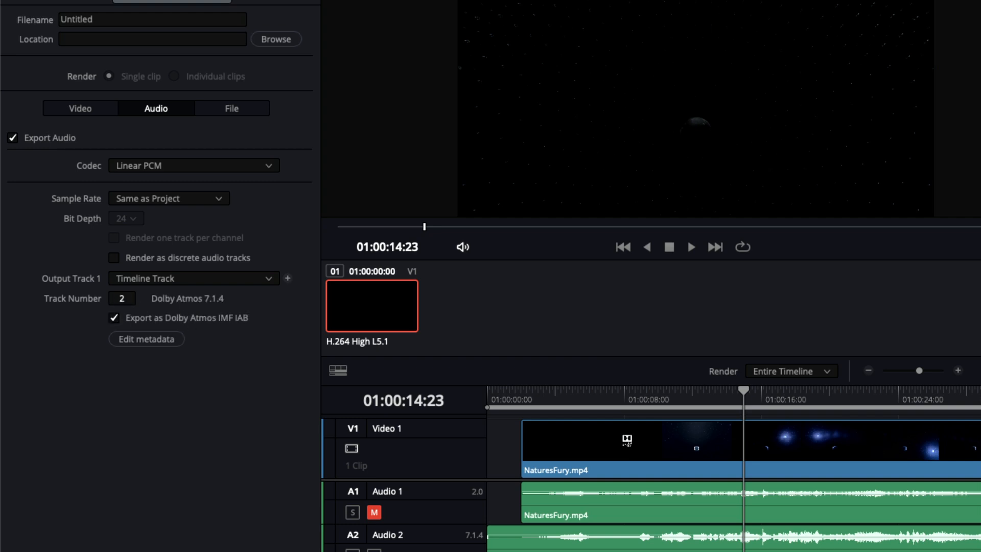
{"action": "mouse_move", "coordinate": [125, 298]}
{"action": "left_mouse_down"}
{"action": "mouse_move", "coordinate": [140, 298]}
{"action": "mouse_move", "coordinate": [112, 297]}
{"action": "mouse_move", "coordinate": [125, 298]}
{"action": "left_mouse_up"}
{"action": "left_click", "coordinate": [271, 278]}
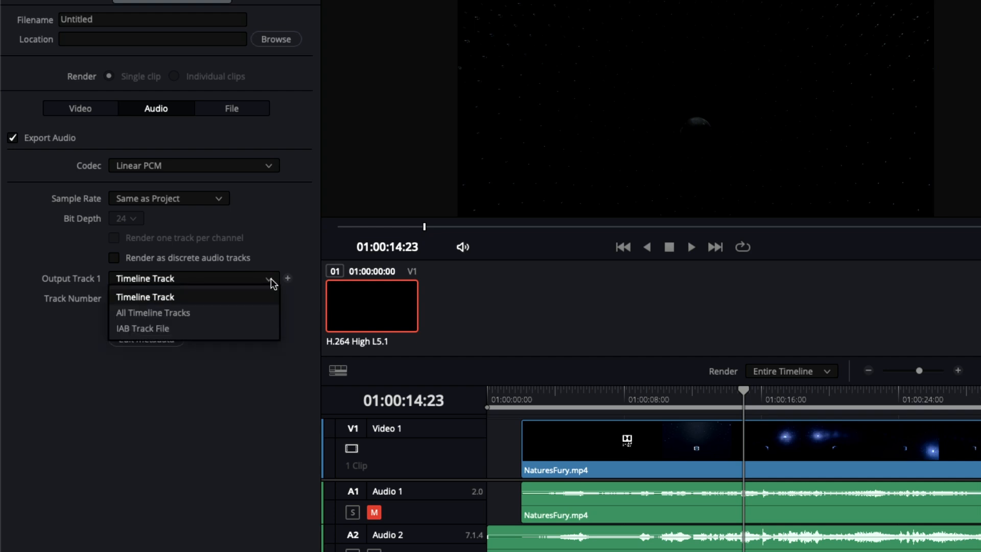
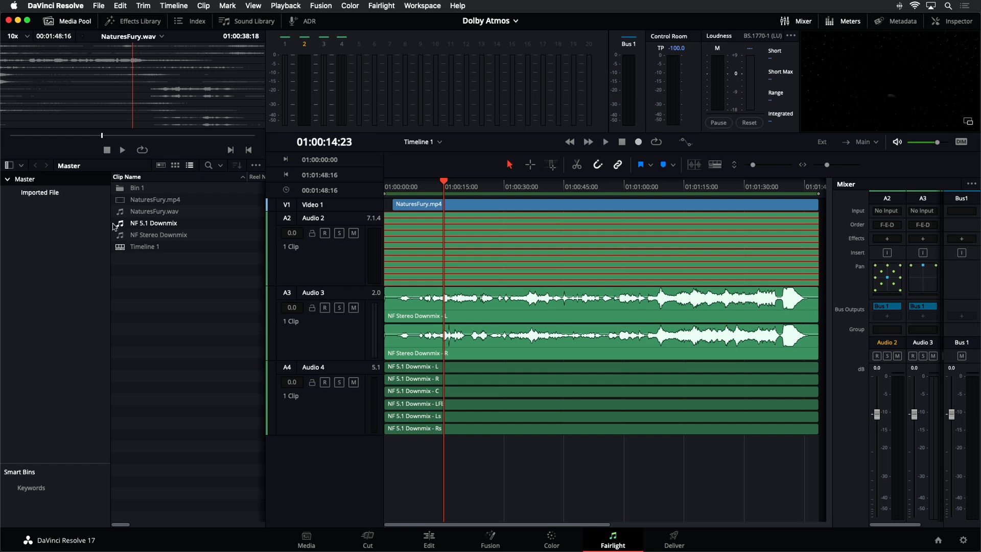
Open the Imported File bin in the media pool and switch it to thumbnail view.
{"action": "left_click", "coordinate": [58, 192]}
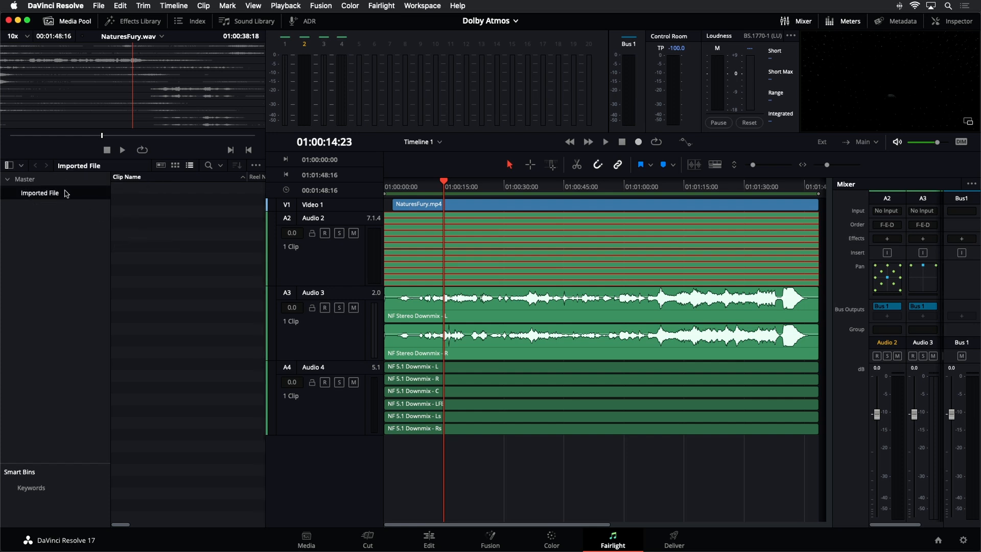
{"action": "left_click", "coordinate": [175, 165]}
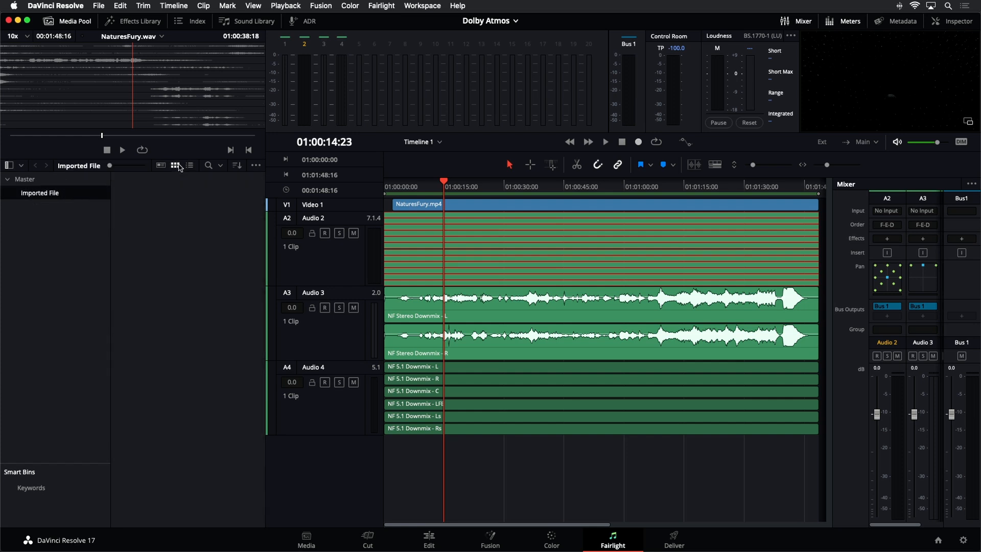
{"action": "right_click", "coordinate": [132, 202]}
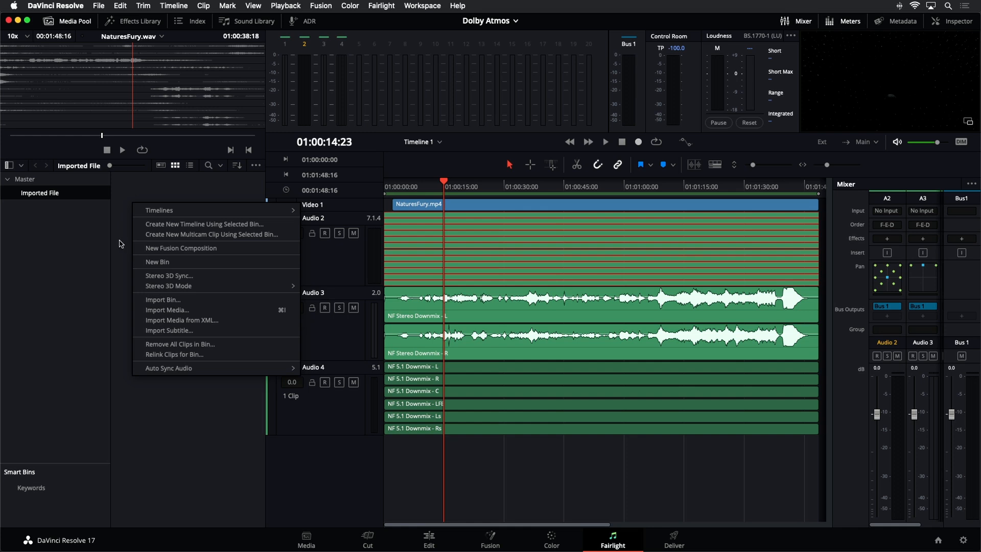
Import NaturesFury.wav from the Dolby Atmos folder on the Desktop as an immersive audio master file.
{"action": "left_click", "coordinate": [387, 9]}
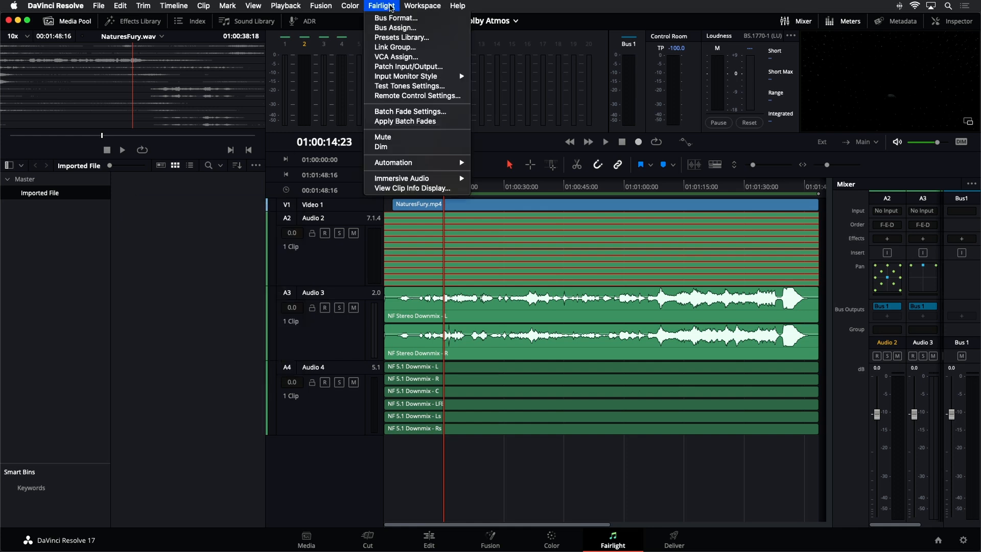
{"action": "mouse_move", "coordinate": [447, 181]}
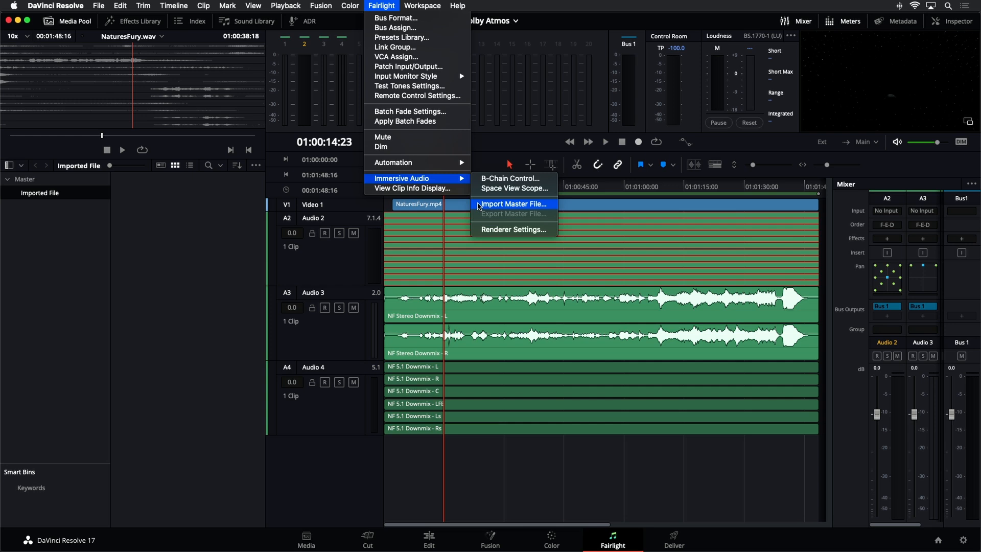
{"action": "left_click", "coordinate": [480, 204]}
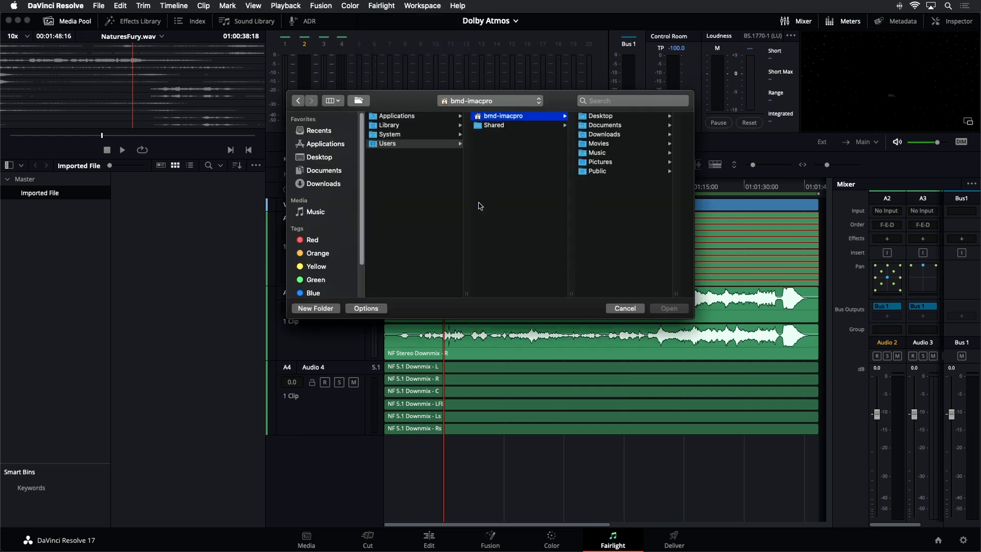
{"action": "left_click", "coordinate": [322, 158]}
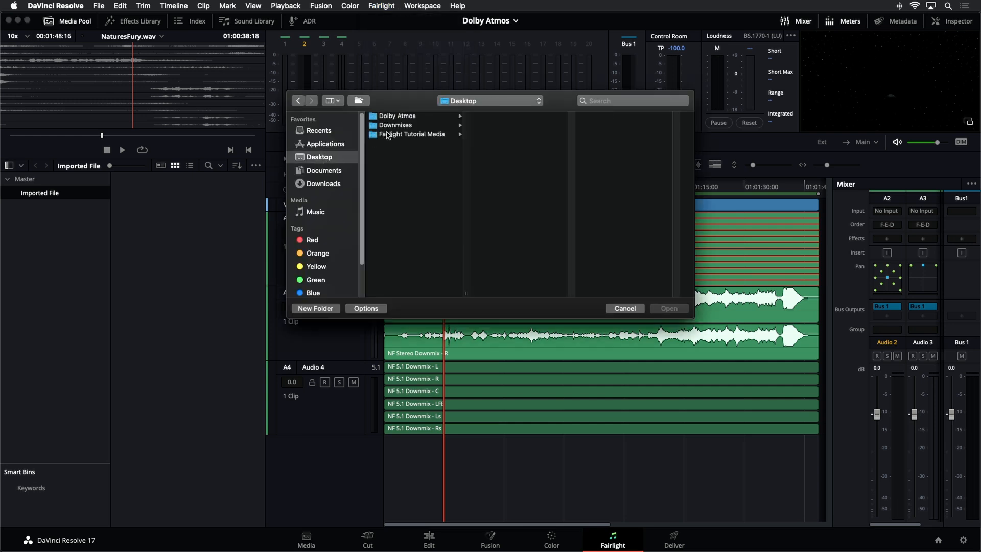
{"action": "left_click", "coordinate": [388, 117]}
{"action": "left_click", "coordinate": [488, 128]}
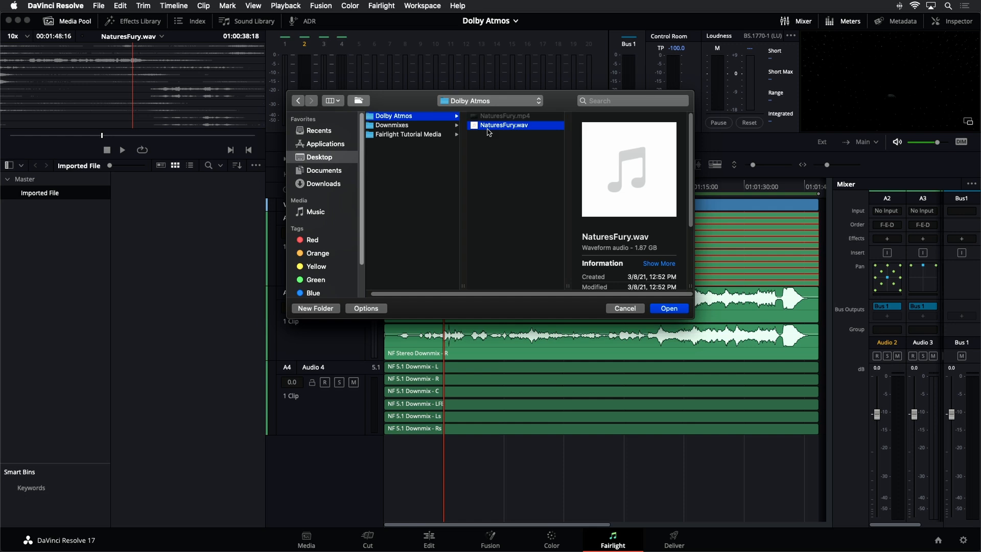
{"action": "scroll", "coordinate": [619, 250], "scroll_direction": "down", "scroll_amount": 1}
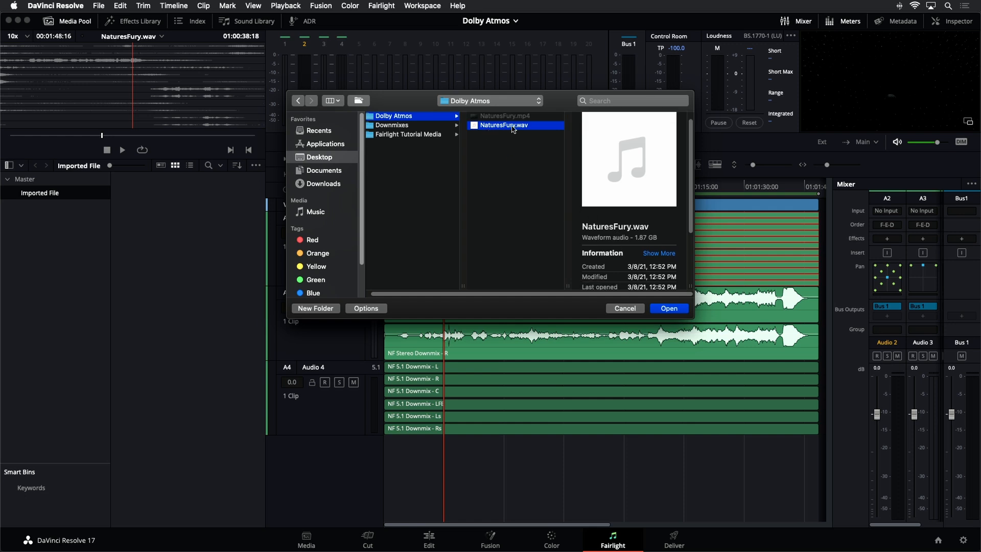
{"action": "left_click", "coordinate": [669, 308]}
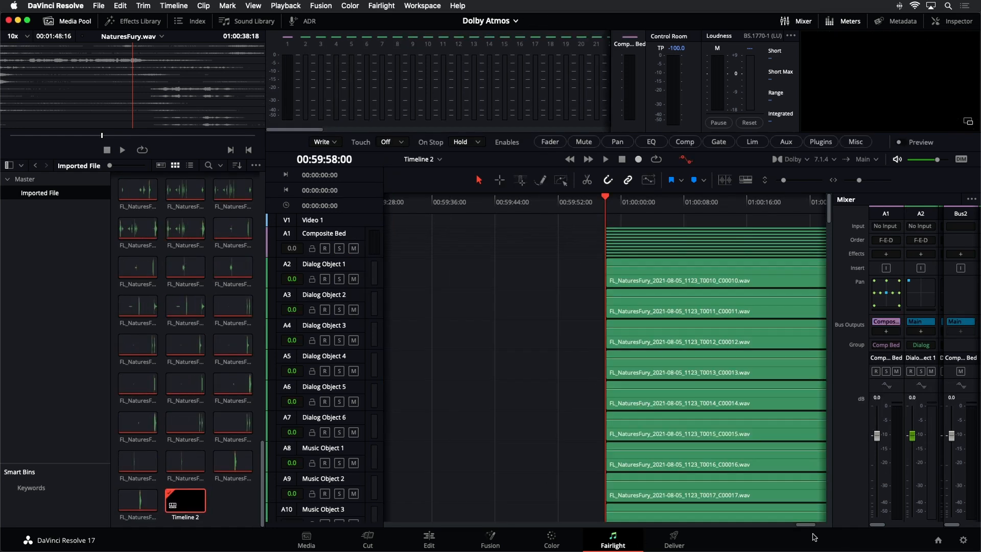
Examine the imported composite bed and the dialog, music and effects object tracks across the full length of Timeline 2.
{"action": "left_click_drag", "start_coordinate": [808, 525], "coordinate": [812, 527]}
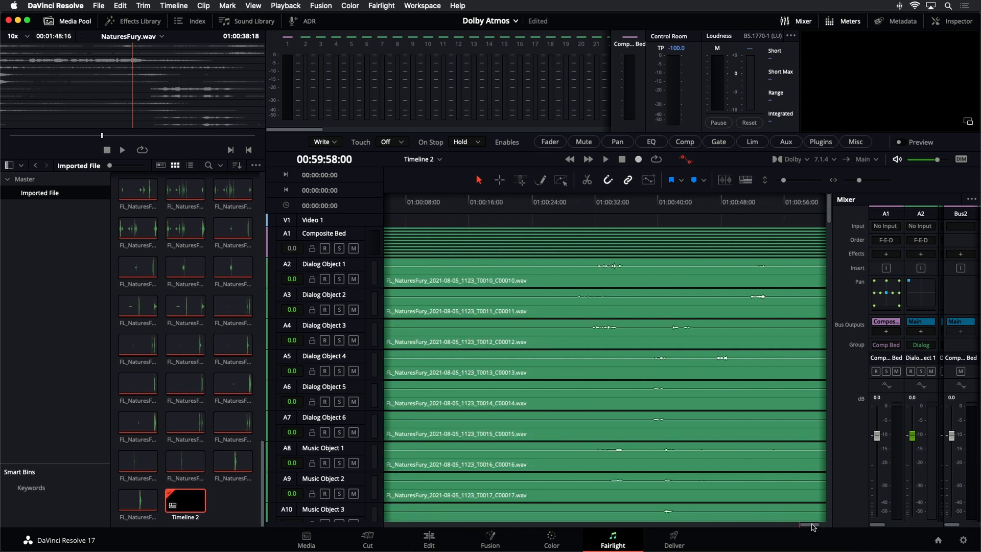
{"action": "scroll", "coordinate": [484, 224], "scroll_direction": "down", "scroll_amount": 15}
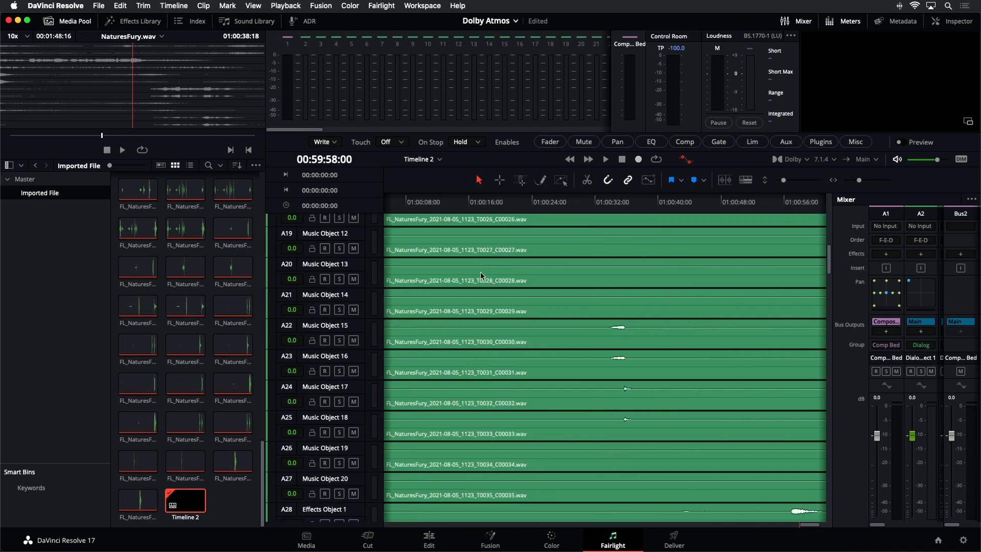
{"action": "left_click_drag", "start_coordinate": [830, 316], "coordinate": [840, 180]}
{"action": "key", "text": "shift+z"}
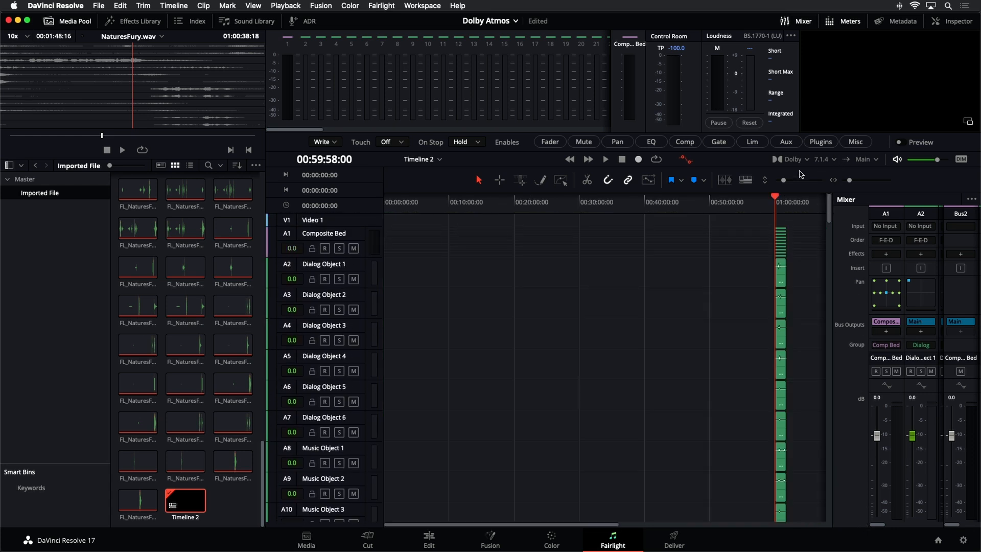
{"action": "key", "text": "super+equal"}
{"action": "key", "text": "super+equal"}
{"action": "key", "text": "super+equal"}
{"action": "key", "text": "super+equal"}
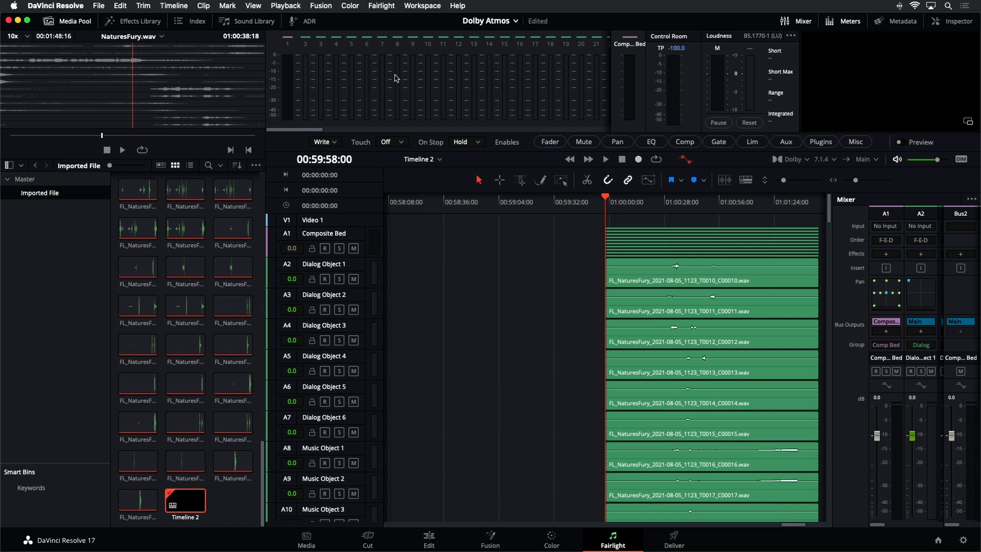
Display the track meters in two rows and look through the clips in the Imported File bin.
{"action": "mouse_move", "coordinate": [293, 130]}
{"action": "left_mouse_down"}
{"action": "mouse_move", "coordinate": [462, 144]}
{"action": "mouse_move", "coordinate": [582, 135]}
{"action": "mouse_move", "coordinate": [286, 121]}
{"action": "left_mouse_up"}
{"action": "double_click", "coordinate": [439, 84]}
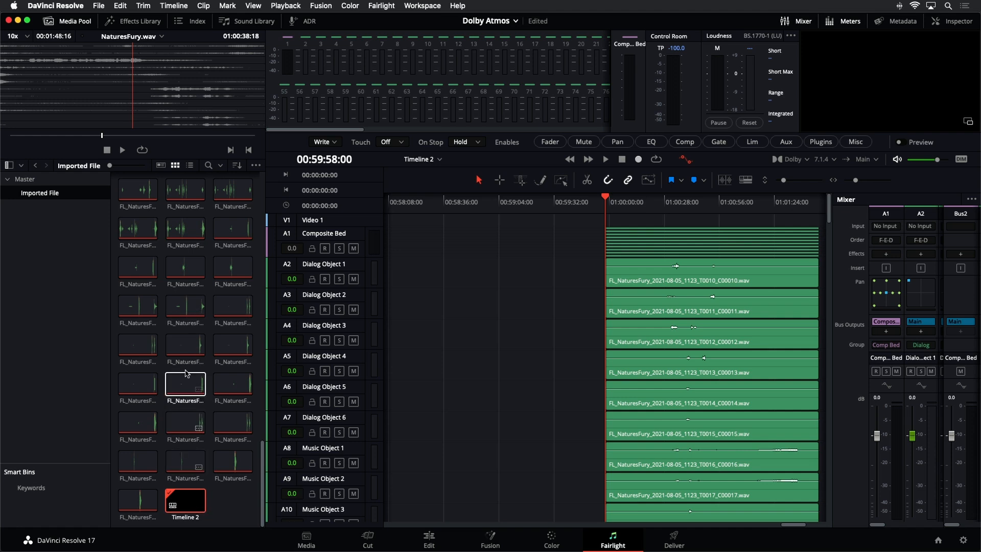
{"action": "scroll", "coordinate": [174, 246], "scroll_direction": "up", "scroll_amount": 5}
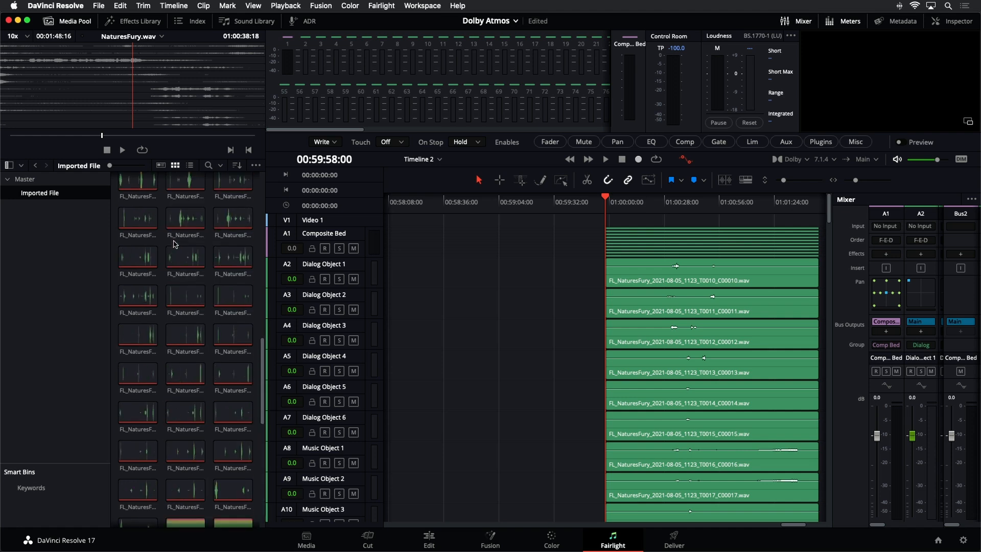
{"action": "scroll", "coordinate": [173, 245], "scroll_direction": "up", "scroll_amount": 5}
{"action": "scroll", "coordinate": [174, 246], "scroll_direction": "down", "scroll_amount": 5}
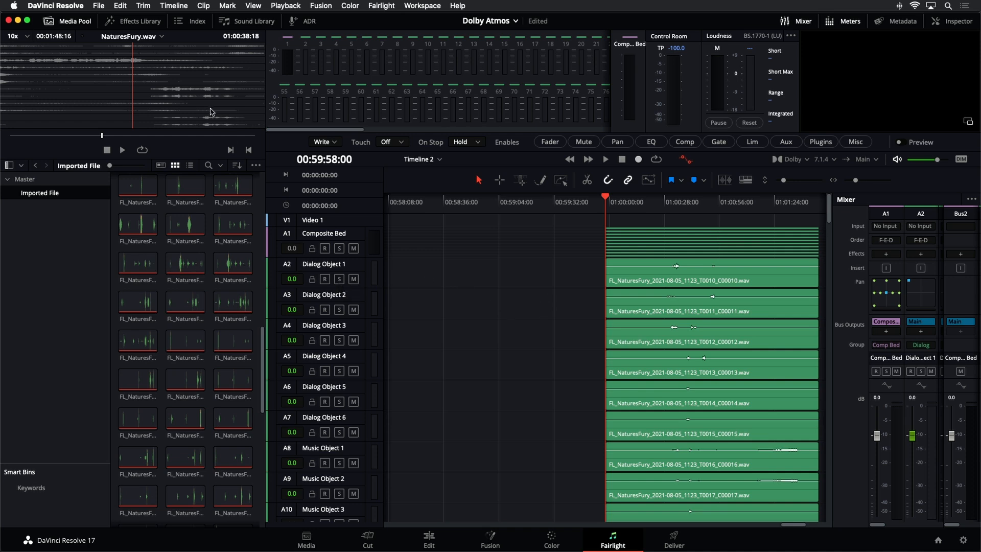
Hide the media pool and play back Timeline 2, skipping ahead to a point inside the imported clips.
{"action": "left_click", "coordinate": [49, 21]}
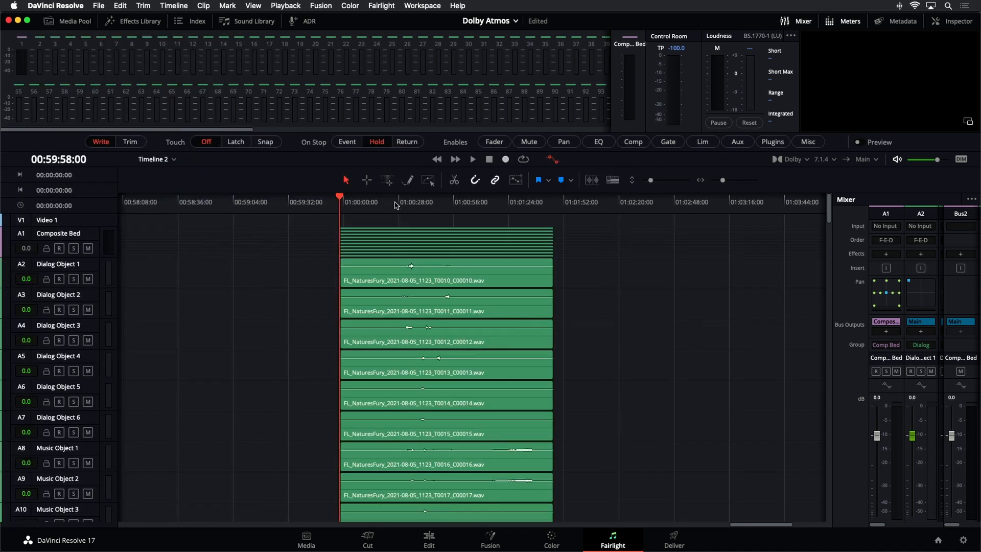
{"action": "key", "text": "space"}
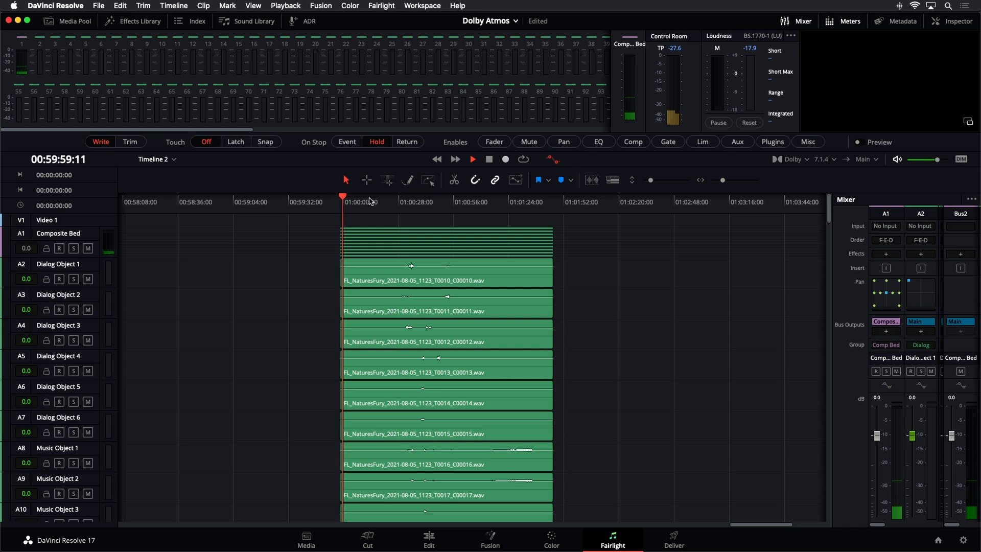
{"action": "left_click", "coordinate": [386, 203]}
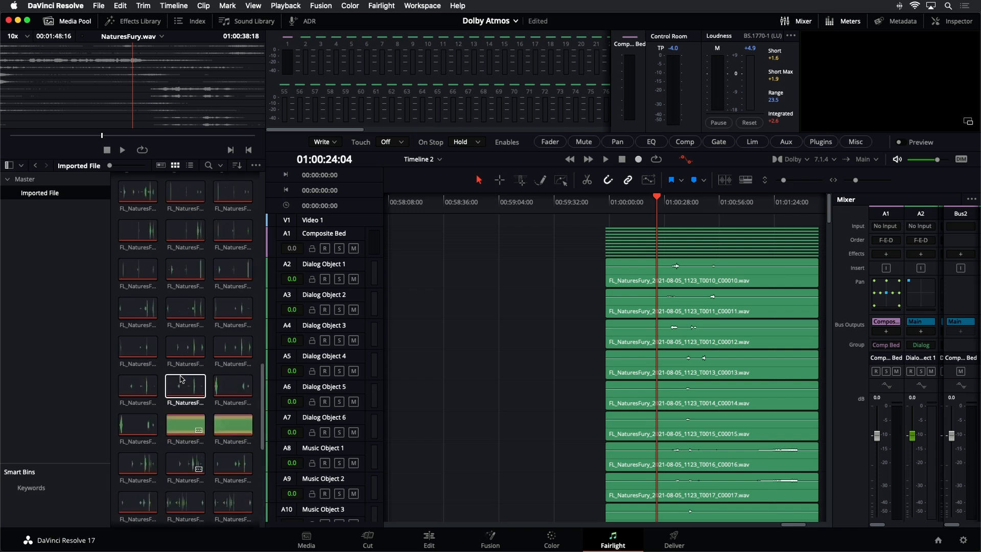
Select NaturesFury.mp4 in the Master bin and switch to the Edit page with the start of Timeline 2's clips in view.
{"action": "scroll", "coordinate": [220, 316], "scroll_direction": "down", "scroll_amount": 1}
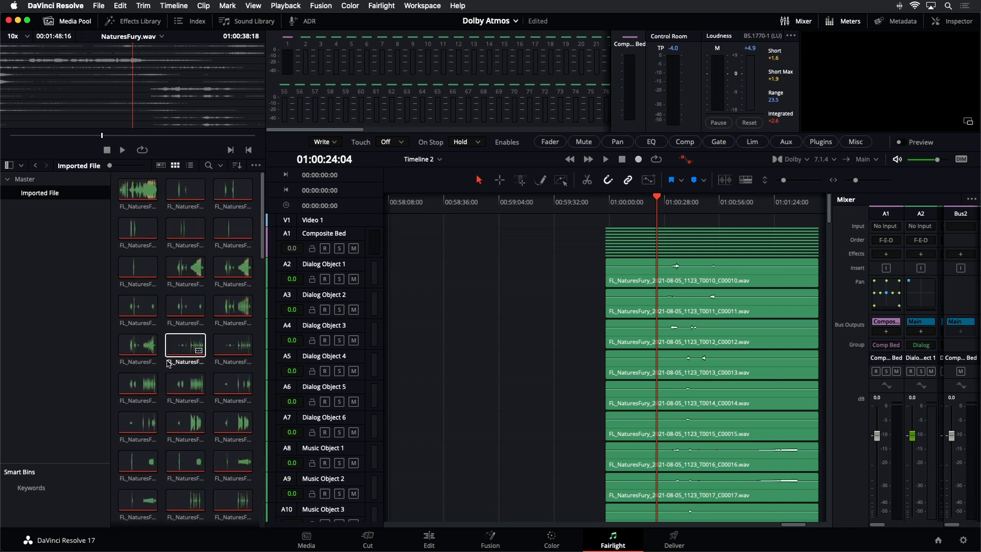
{"action": "left_click", "coordinate": [26, 179]}
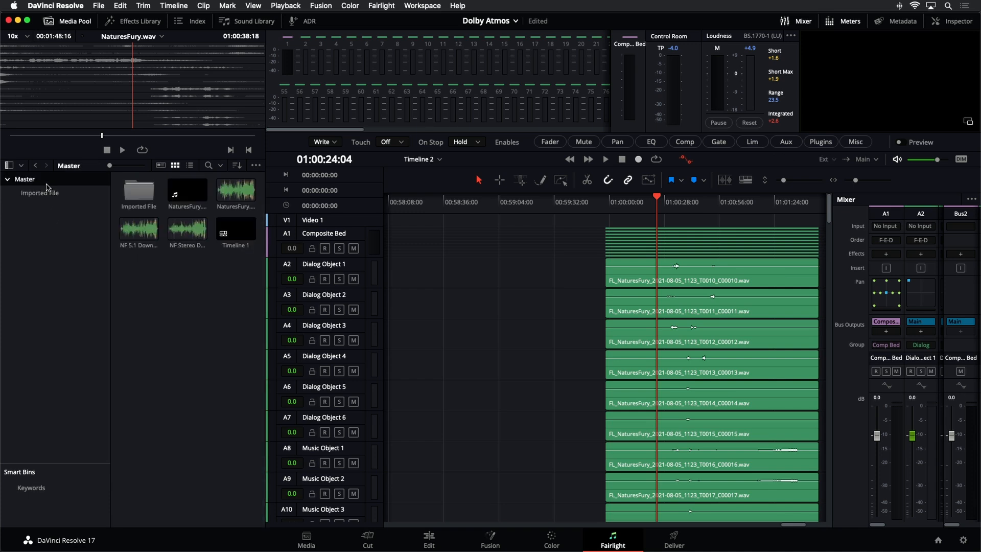
{"action": "left_click", "coordinate": [186, 191]}
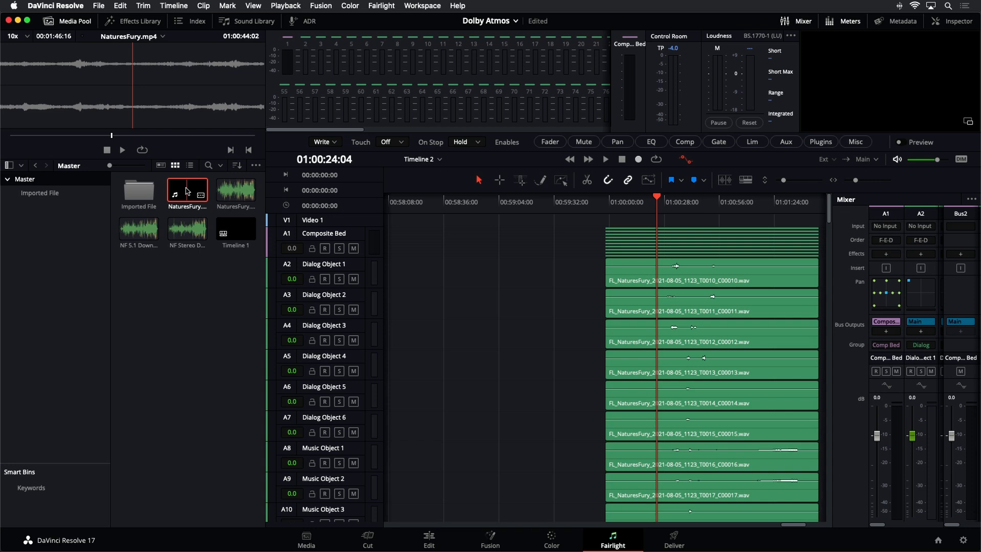
{"action": "mouse_move", "coordinate": [182, 191]}
{"action": "left_mouse_down"}
{"action": "mouse_move", "coordinate": [327, 227]}
{"action": "mouse_move", "coordinate": [462, 229]}
{"action": "mouse_move", "coordinate": [183, 195]}
{"action": "left_mouse_up"}
{"action": "left_click", "coordinate": [428, 540]}
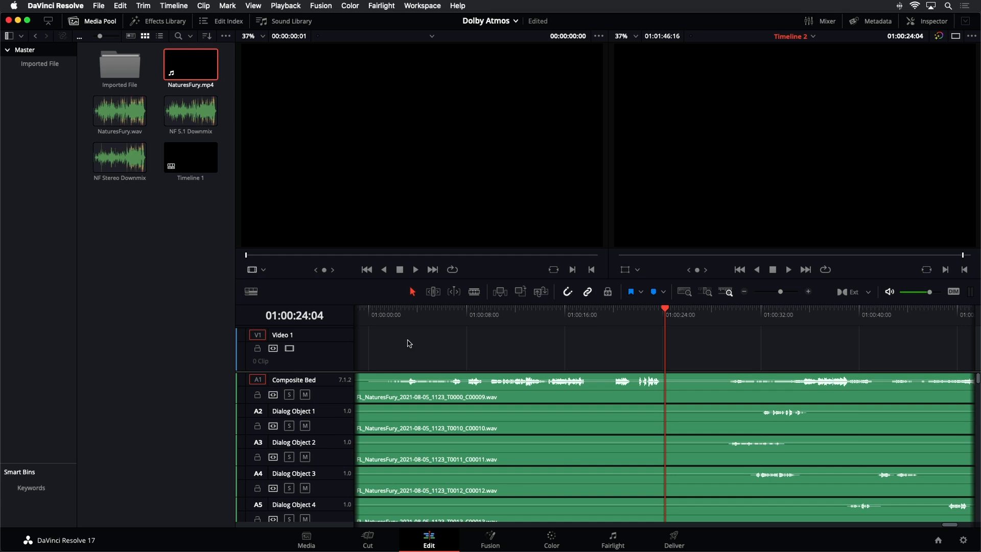
{"action": "key", "text": "super+minus"}
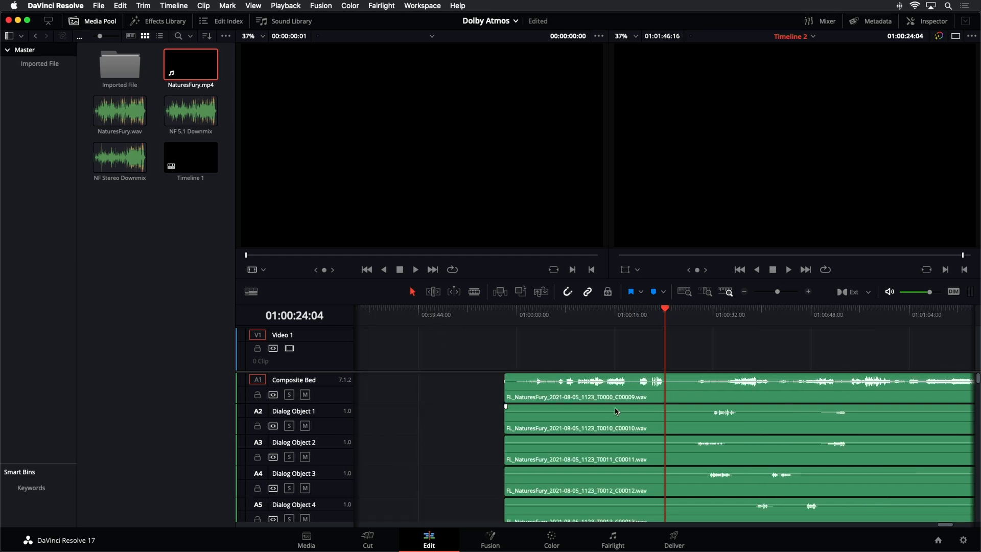
Add only the video of NaturesFury.mp4 to Video 1 at 01:00:00:00 and check its end against the audio clips.
{"action": "double_click", "coordinate": [182, 66]}
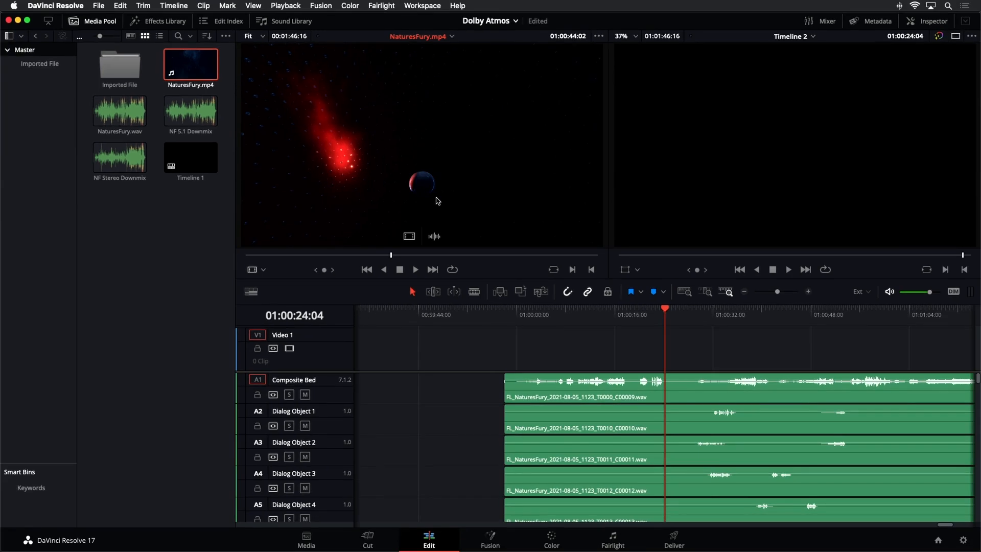
{"action": "left_click_drag", "start_coordinate": [409, 236], "coordinate": [526, 368]}
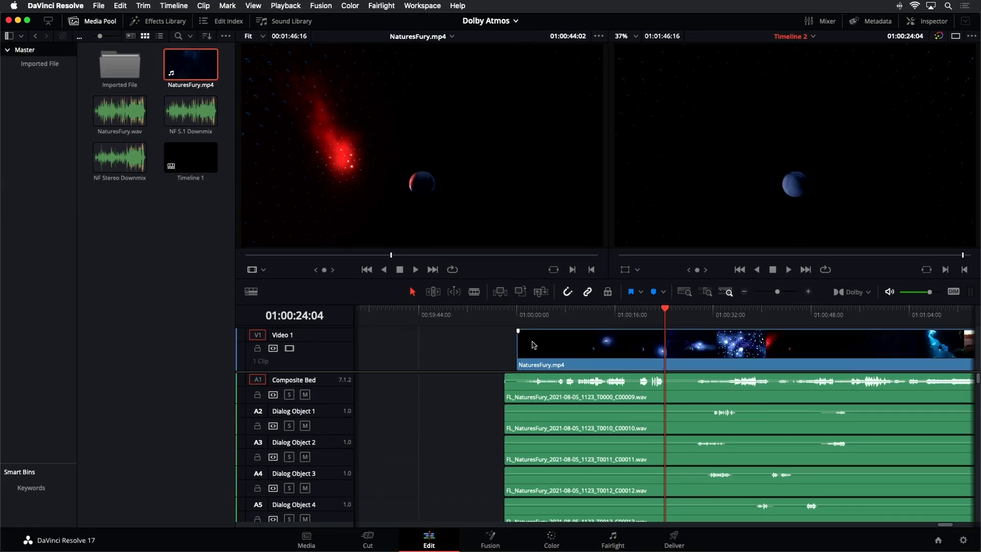
{"action": "key", "text": "End"}
{"action": "left_click_drag", "start_coordinate": [558, 344], "coordinate": [565, 348]}
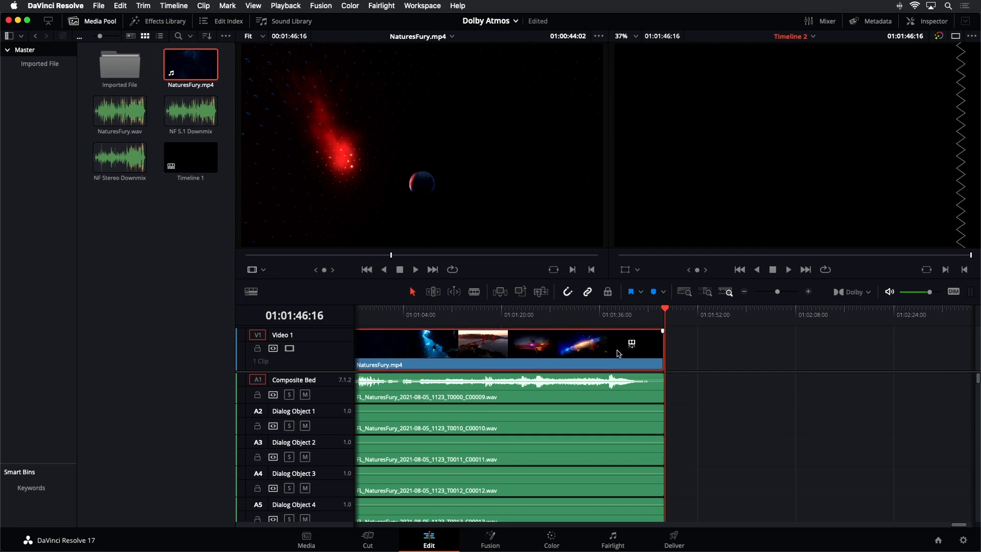
Switch to the Fairlight page and play Timeline 2 from its start.
{"action": "left_click", "coordinate": [615, 542]}
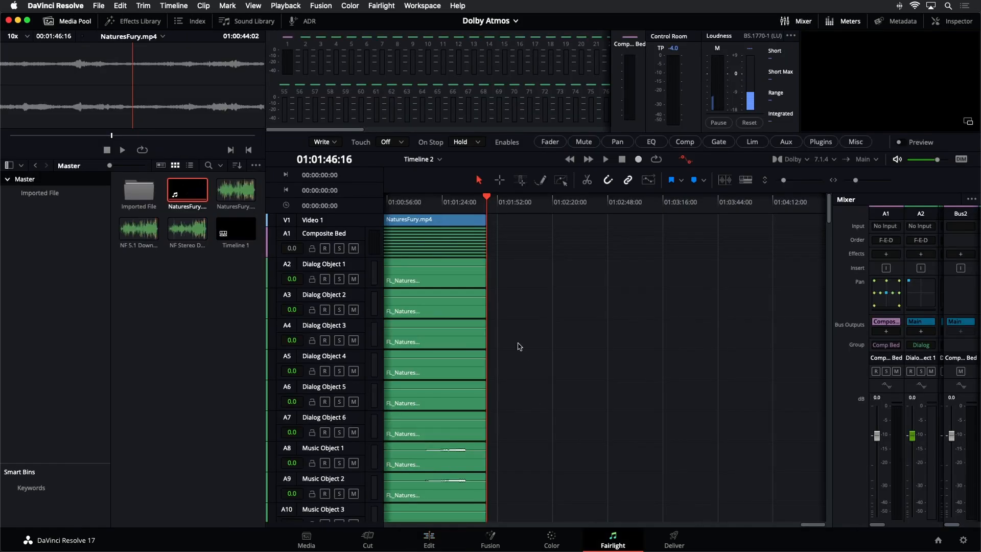
{"action": "left_click", "coordinate": [416, 202]}
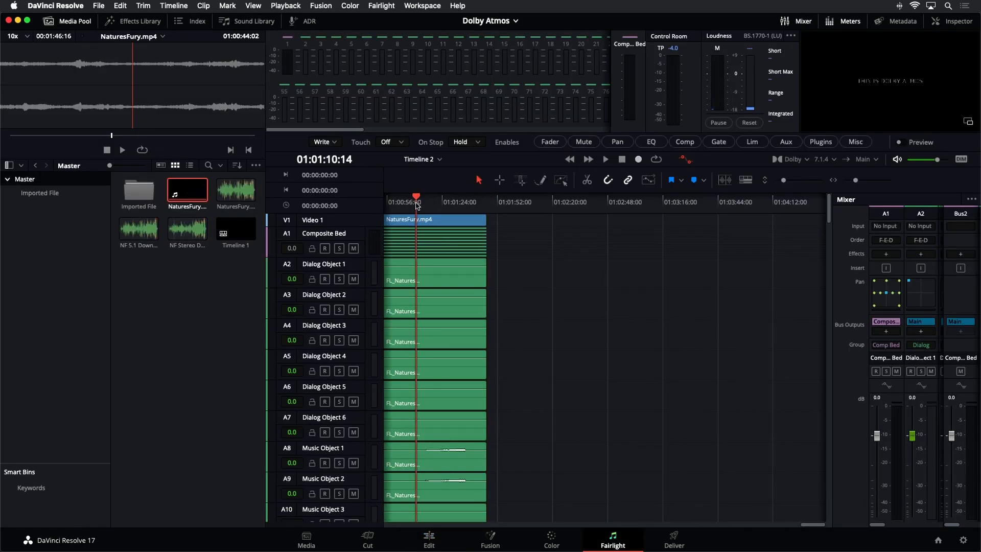
{"action": "key", "text": "Home"}
{"action": "key", "text": "space"}
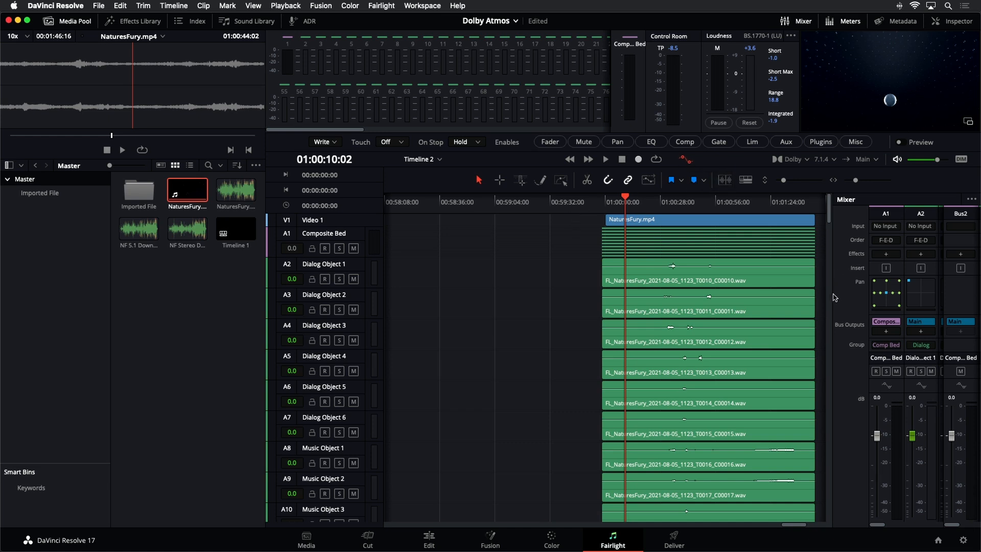
Widen the Mixer to show the object tracks, and expand its bus section to expose the Comp Bed bus and four VCA masters.
{"action": "left_click_drag", "start_coordinate": [833, 295], "coordinate": [586, 296]}
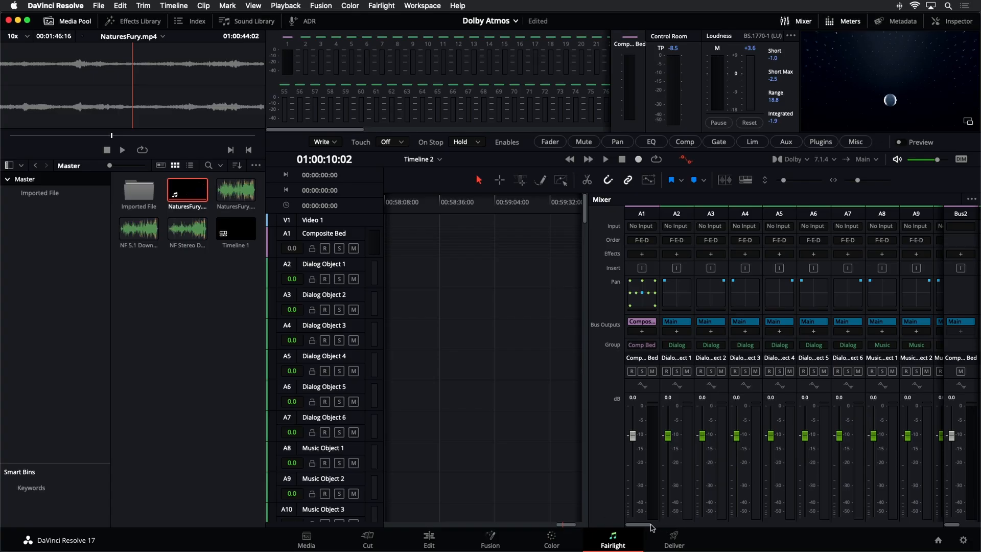
{"action": "mouse_move", "coordinate": [644, 526]}
{"action": "left_mouse_down"}
{"action": "mouse_move", "coordinate": [824, 520]}
{"action": "mouse_move", "coordinate": [641, 530]}
{"action": "left_mouse_up"}
{"action": "left_click_drag", "start_coordinate": [646, 524], "coordinate": [716, 538]}
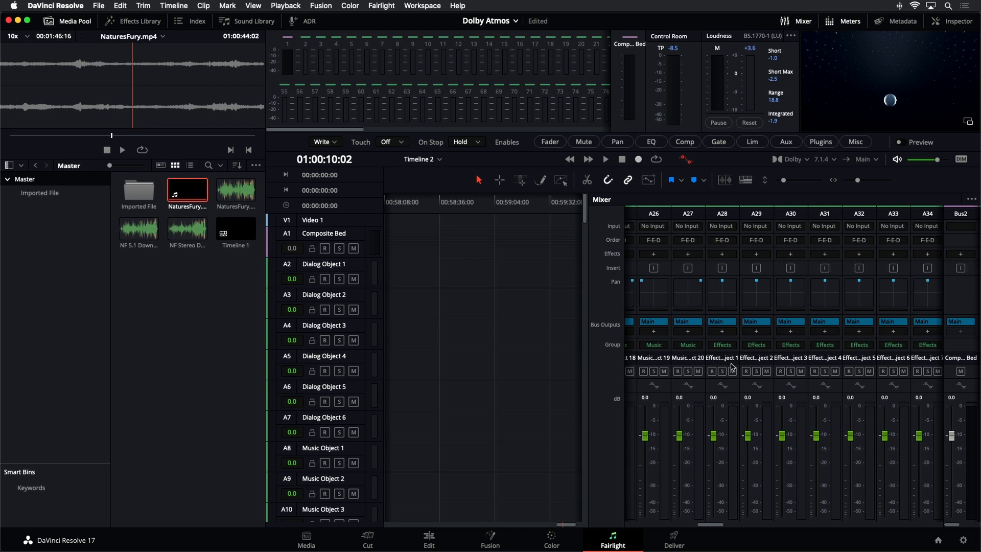
{"action": "left_click_drag", "start_coordinate": [942, 338], "coordinate": [781, 343]}
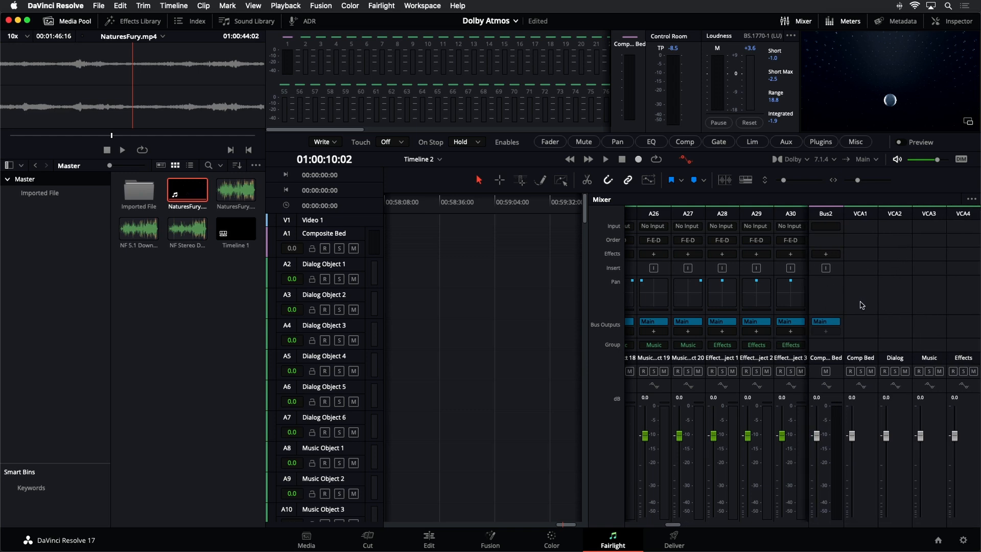
Select the Comp Bed bus, play briefly, and increase the Composite Bed track's height to reveal its individual channels.
{"action": "left_click", "coordinate": [821, 310]}
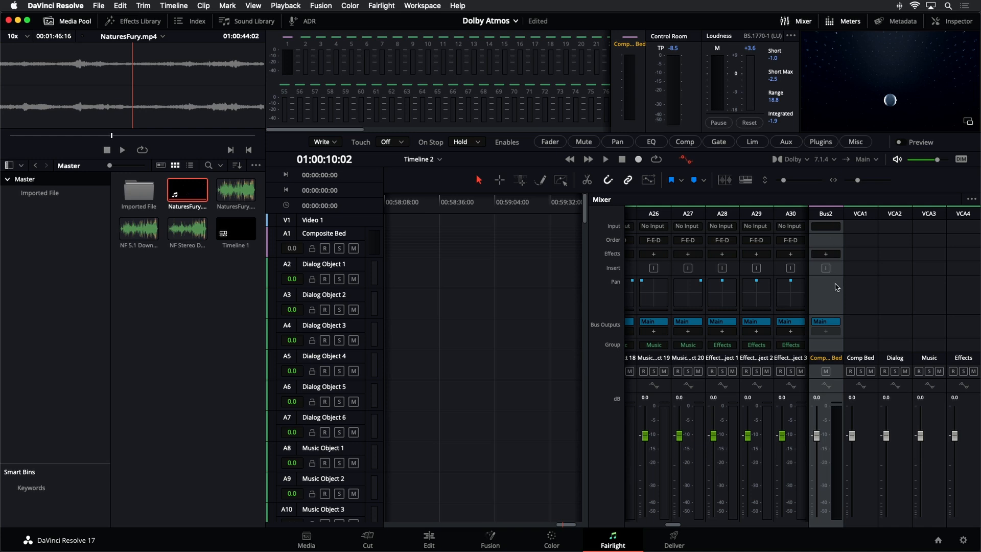
{"action": "key", "text": "space"}
{"action": "key", "text": "space"}
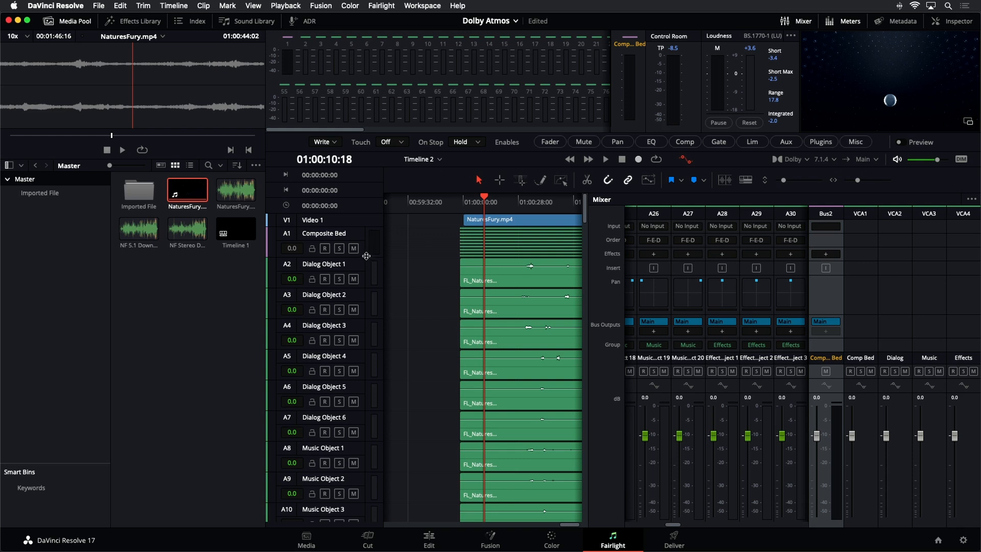
{"action": "left_click_drag", "start_coordinate": [360, 256], "coordinate": [361, 308]}
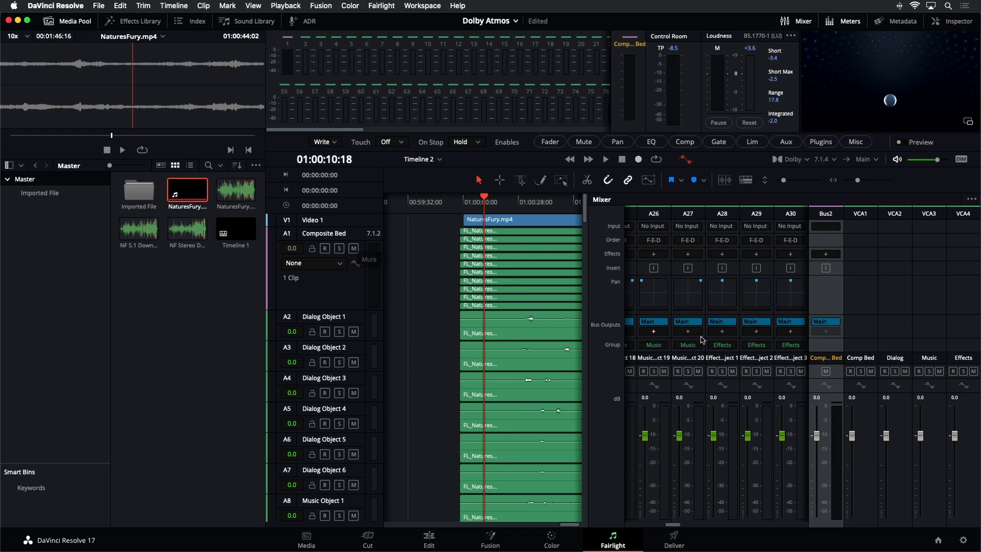
Select the Comp Bed, Dialog, Music and Effects VCA masters in turn, ending on Comp Bed.
{"action": "left_click", "coordinate": [867, 411]}
{"action": "left_click", "coordinate": [903, 415]}
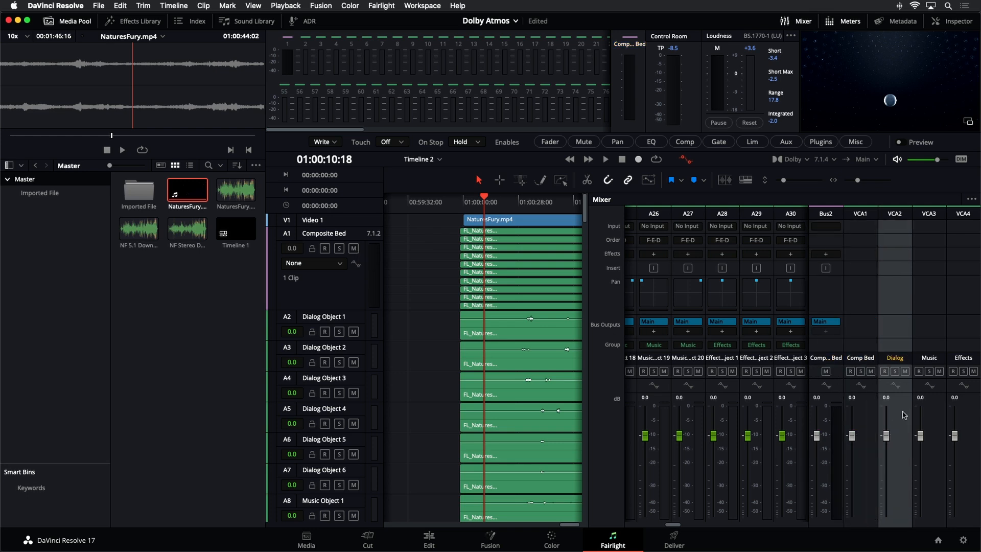
{"action": "left_click", "coordinate": [936, 409]}
{"action": "left_click", "coordinate": [963, 408]}
{"action": "left_click", "coordinate": [868, 417]}
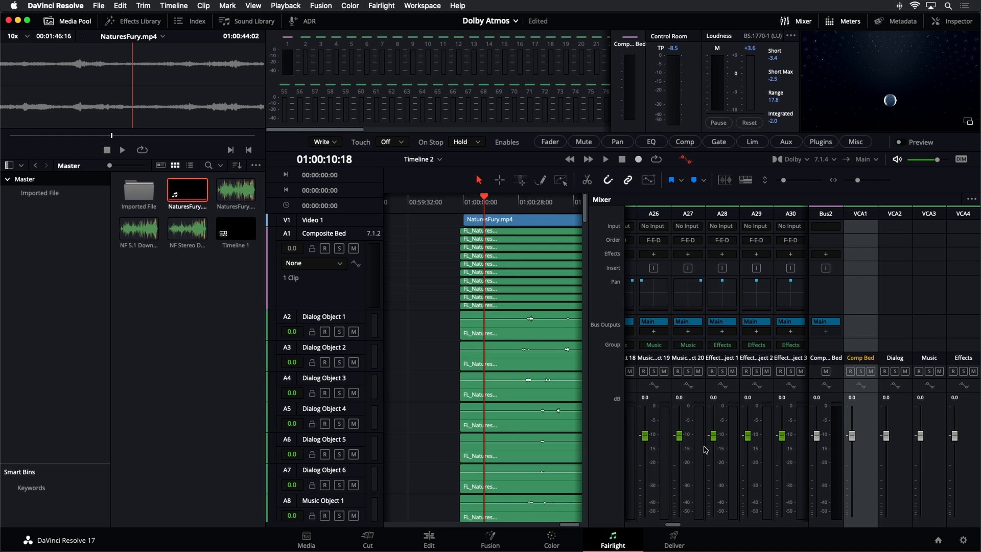
Test the VCA faders against their grouped object tracks, leaving Music at -0.4 dB and Effects at +0.2 dB.
{"action": "left_click", "coordinate": [720, 434]}
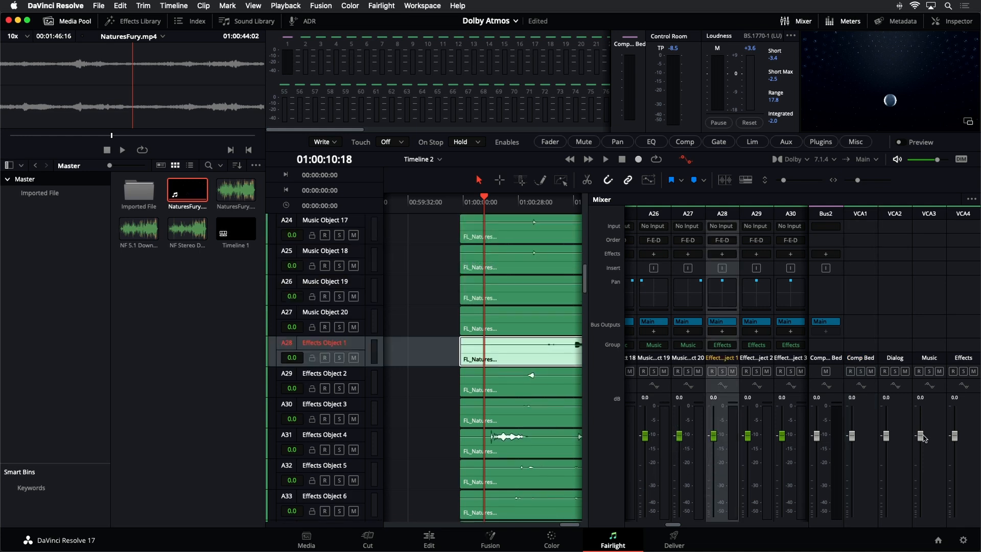
{"action": "mouse_move", "coordinate": [921, 438]}
{"action": "left_mouse_down"}
{"action": "mouse_move", "coordinate": [920, 479]}
{"action": "mouse_move", "coordinate": [920, 430]}
{"action": "mouse_move", "coordinate": [920, 448]}
{"action": "left_mouse_up"}
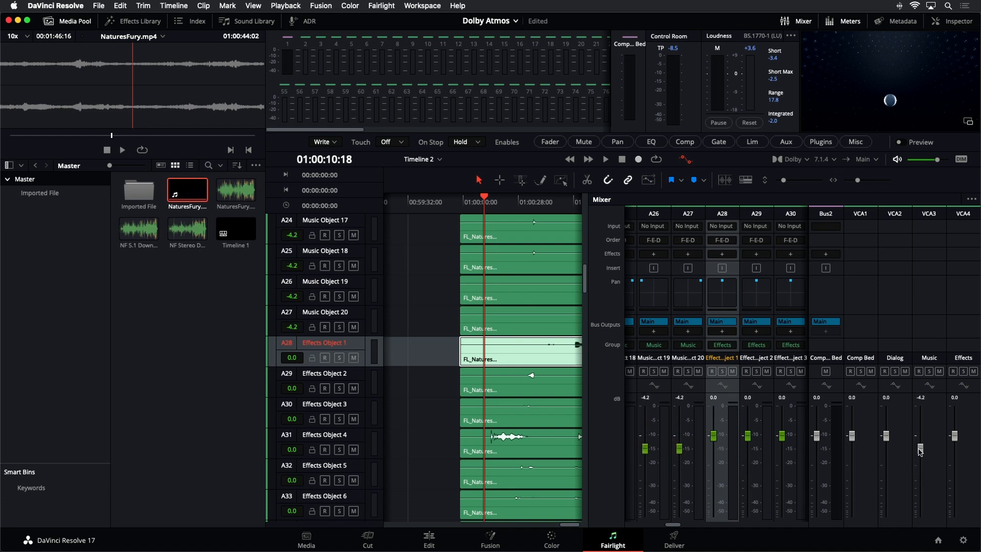
{"action": "mouse_move", "coordinate": [673, 525]}
{"action": "left_mouse_down"}
{"action": "mouse_move", "coordinate": [683, 528]}
{"action": "mouse_move", "coordinate": [662, 528]}
{"action": "left_mouse_up"}
{"action": "mouse_move", "coordinate": [922, 452]}
{"action": "left_mouse_down"}
{"action": "mouse_move", "coordinate": [925, 438]}
{"action": "mouse_move", "coordinate": [923, 487]}
{"action": "mouse_move", "coordinate": [923, 436]}
{"action": "left_mouse_up"}
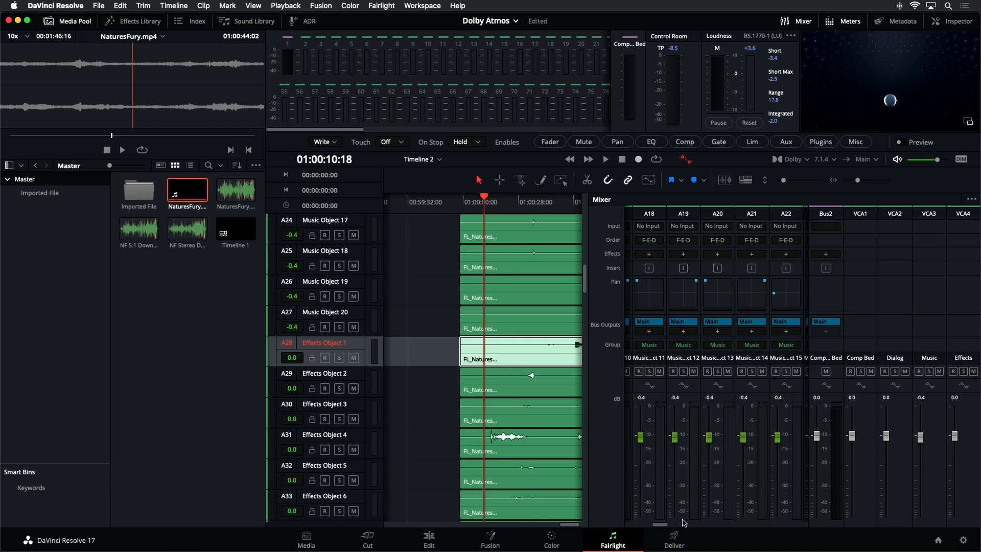
{"action": "left_click_drag", "start_coordinate": [664, 524], "coordinate": [674, 525]}
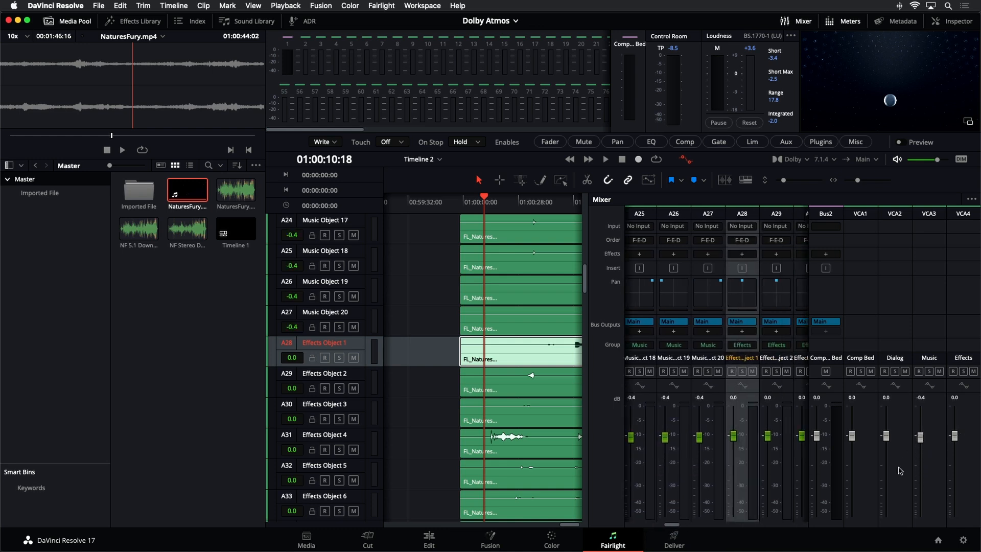
{"action": "mouse_move", "coordinate": [955, 435]}
{"action": "left_mouse_down"}
{"action": "mouse_move", "coordinate": [957, 461]}
{"action": "mouse_move", "coordinate": [957, 434]}
{"action": "left_mouse_up"}
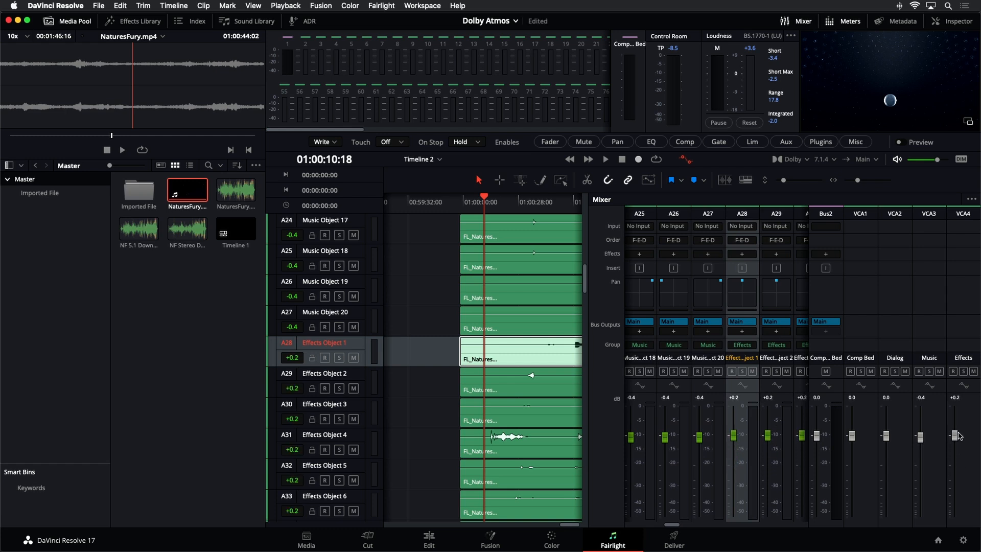
Narrow the Mixer's bus and VCA section, return the timeline to the Composite Bed track, and hide the Media Pool.
{"action": "left_click", "coordinate": [812, 389]}
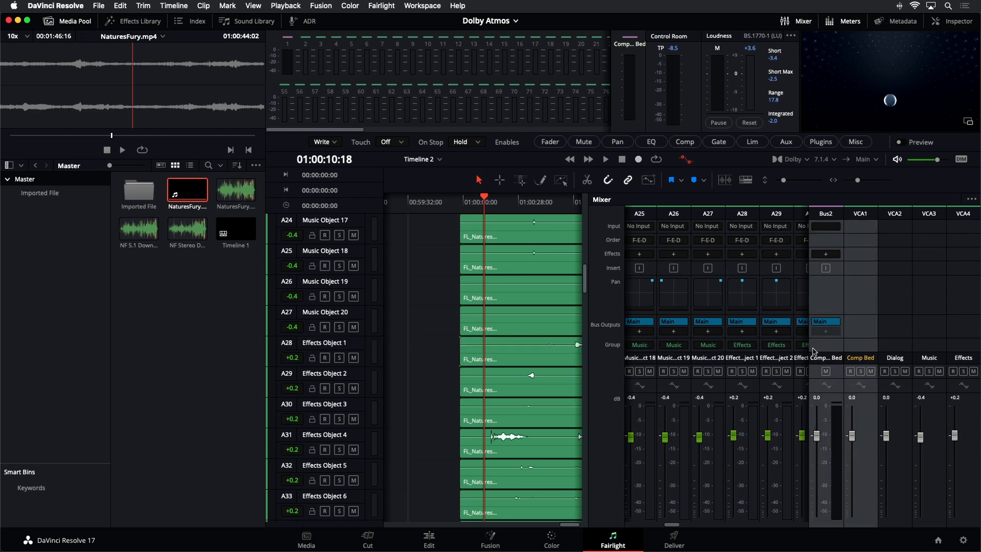
{"action": "left_click_drag", "start_coordinate": [808, 347], "coordinate": [909, 336]}
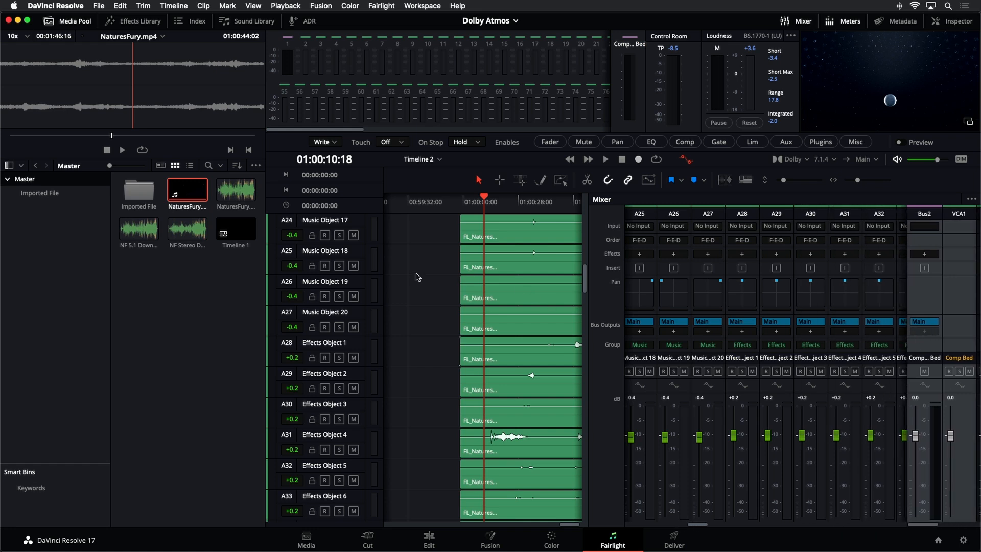
{"action": "scroll", "coordinate": [395, 246], "scroll_direction": "up", "scroll_amount": 15}
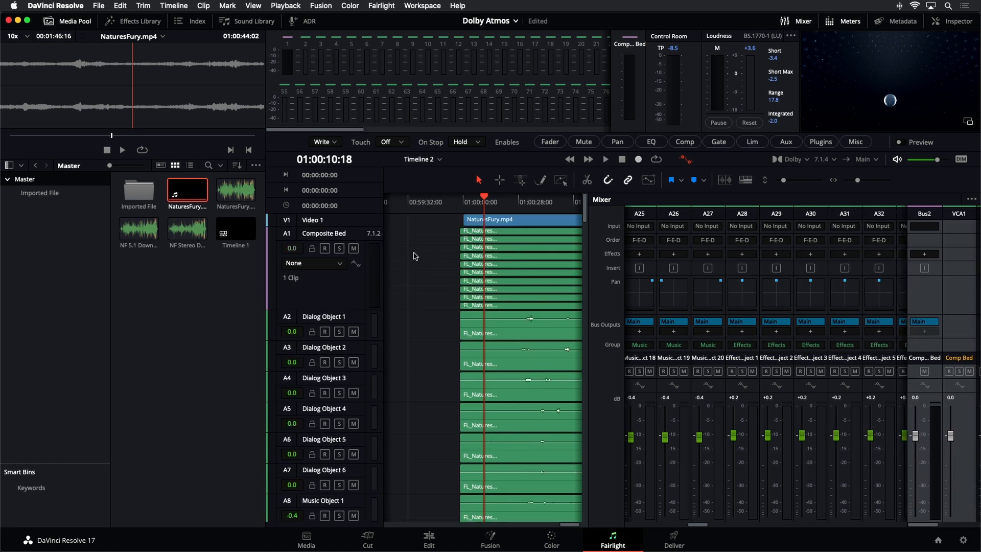
{"action": "left_click", "coordinate": [49, 21]}
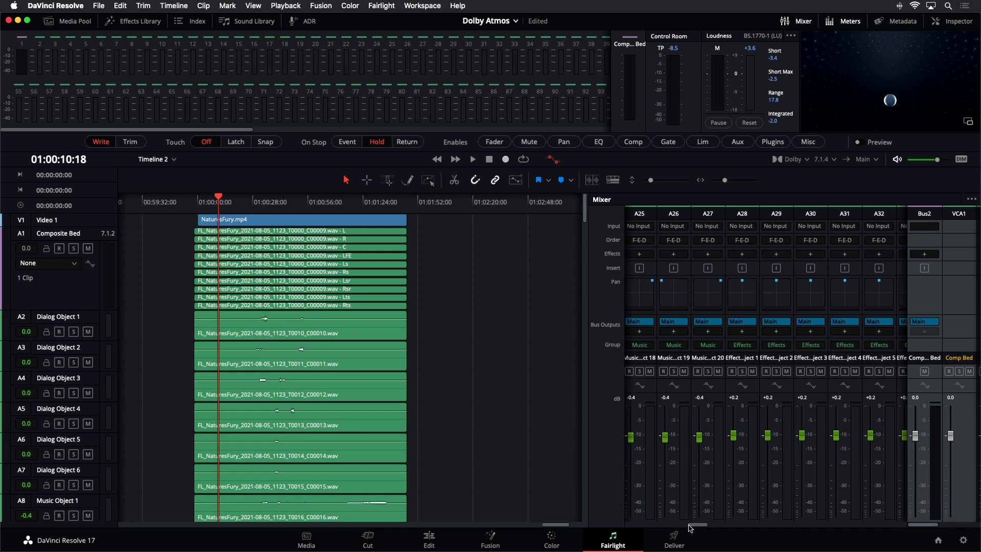
Open the Audio Pan window of Effects Object 1, examine its 3D pan controls, and close it.
{"action": "mouse_move", "coordinate": [703, 528]}
{"action": "left_mouse_down"}
{"action": "mouse_move", "coordinate": [716, 529]}
{"action": "mouse_move", "coordinate": [702, 528]}
{"action": "left_mouse_up"}
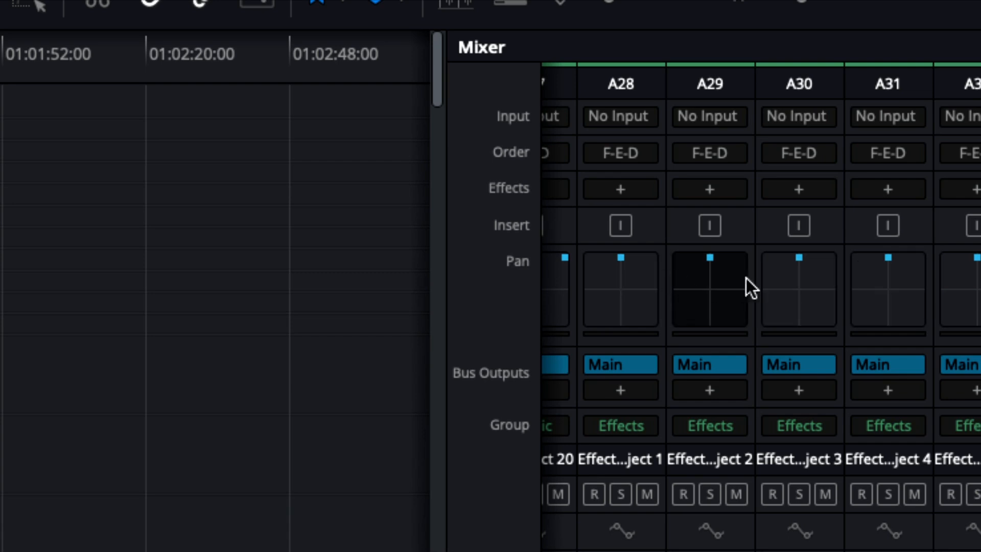
{"action": "double_click", "coordinate": [629, 280]}
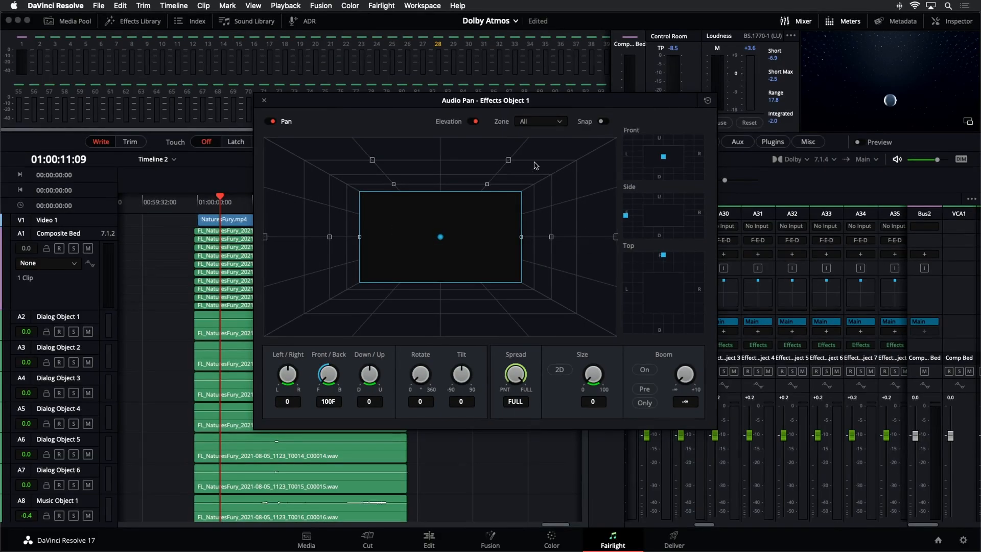
{"action": "left_click_drag", "start_coordinate": [417, 105], "coordinate": [563, 115]}
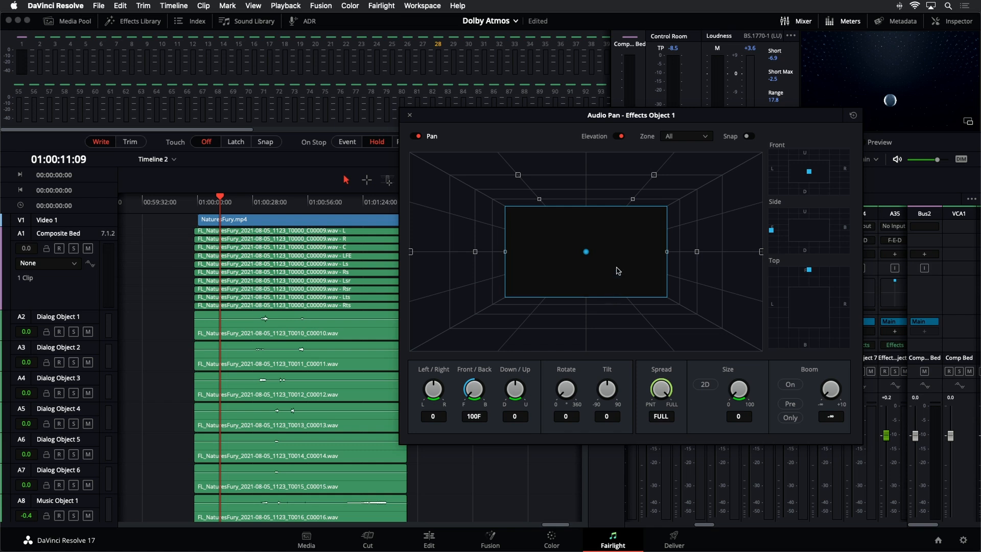
{"action": "left_click", "coordinate": [409, 116]}
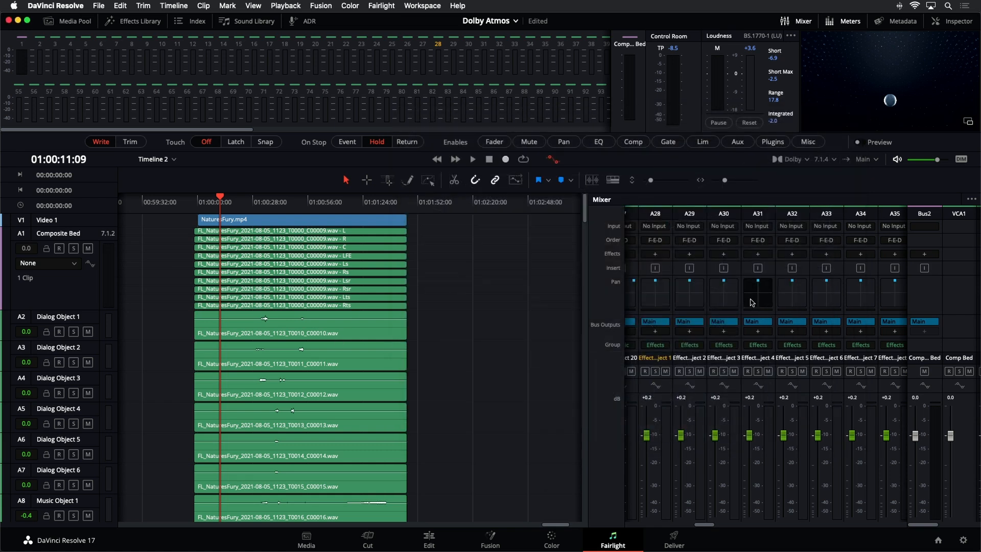
Play the timeline with the Audio Pan window of Effects Object 2 open to watch its pan movement, and stop playback.
{"action": "key", "text": "space"}
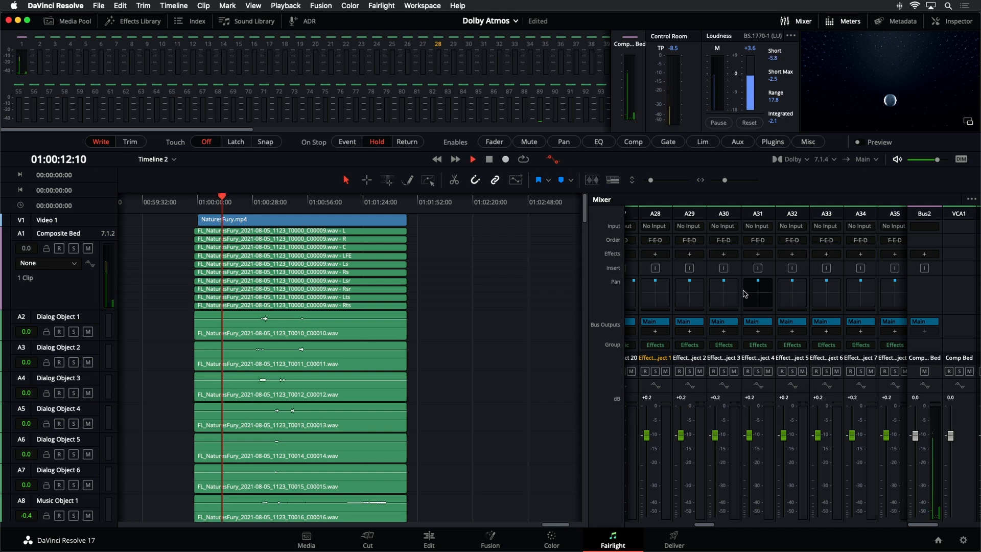
{"action": "double_click", "coordinate": [689, 294]}
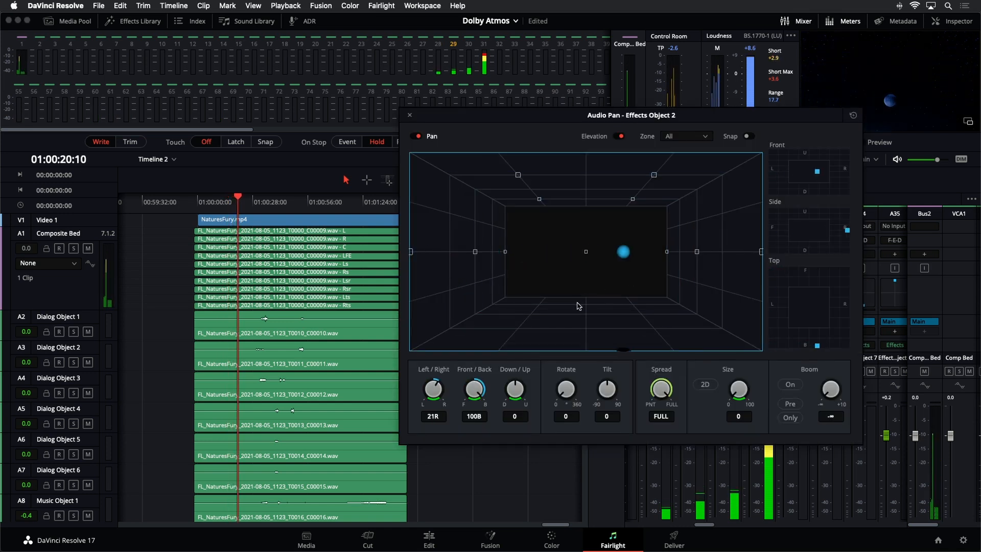
{"action": "key", "text": "space"}
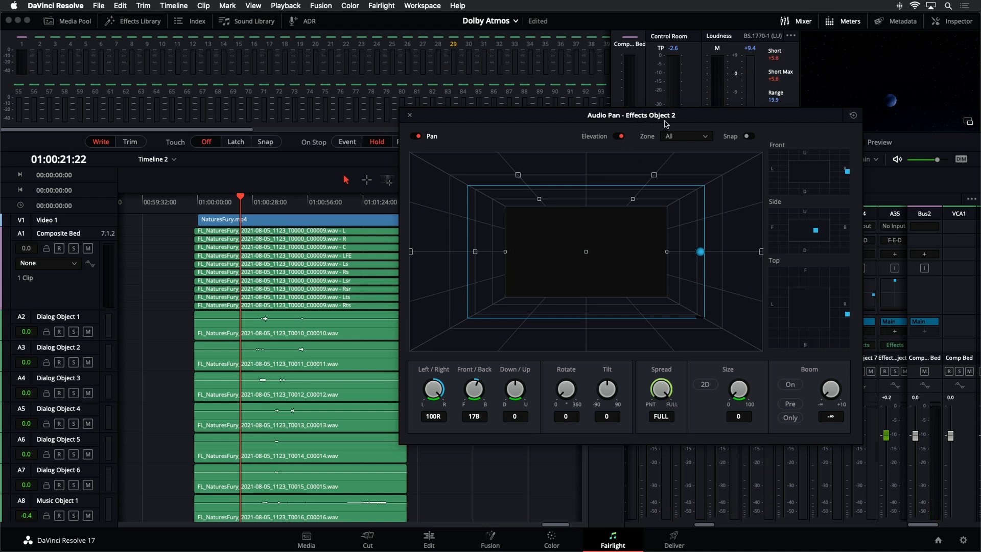
Step through the effects tracks starting at Effects Object 2 and ending on Effects Object 7, keeping the Audio Pan window open.
{"action": "scroll", "coordinate": [85, 375], "scroll_direction": "down", "scroll_amount": 10}
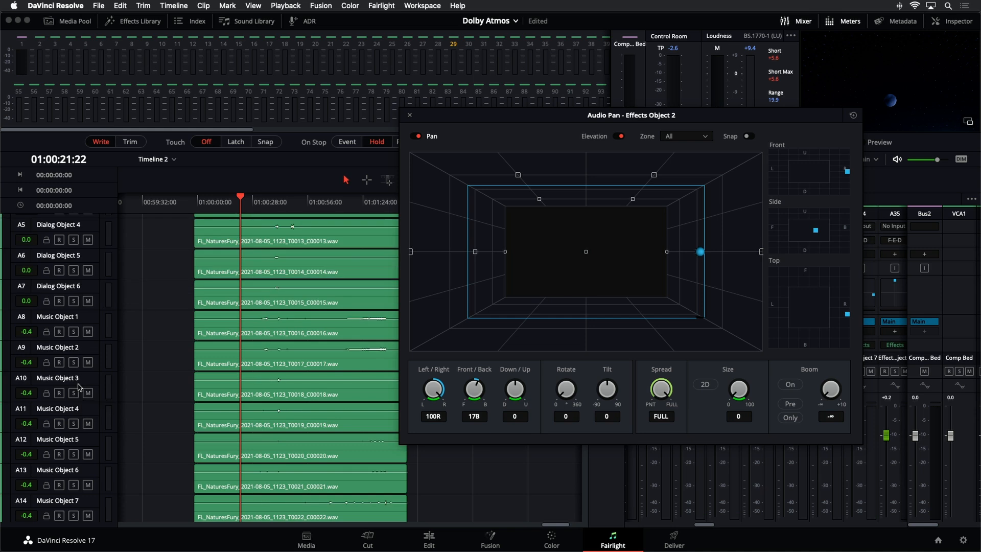
{"action": "scroll", "coordinate": [78, 386], "scroll_direction": "down", "scroll_amount": 18}
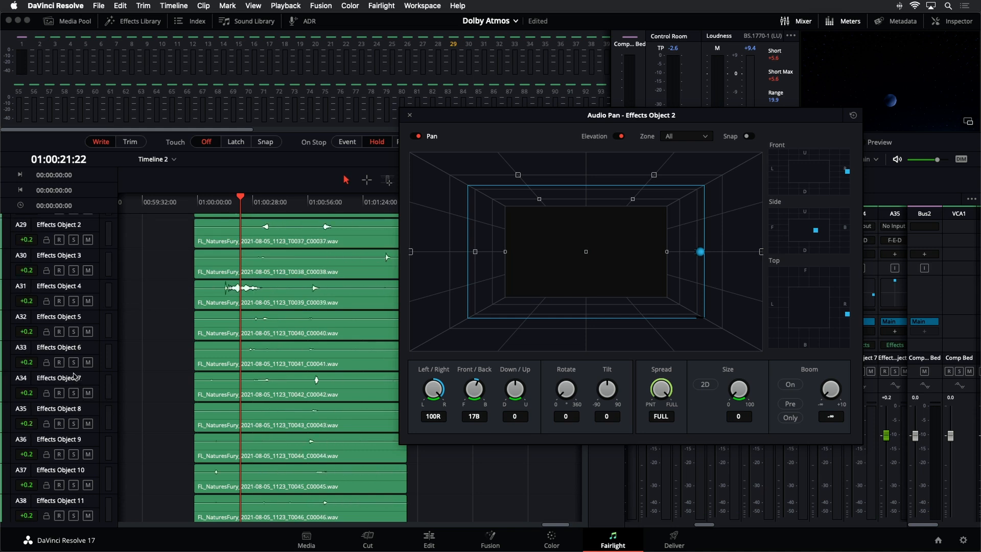
{"action": "left_click", "coordinate": [93, 225]}
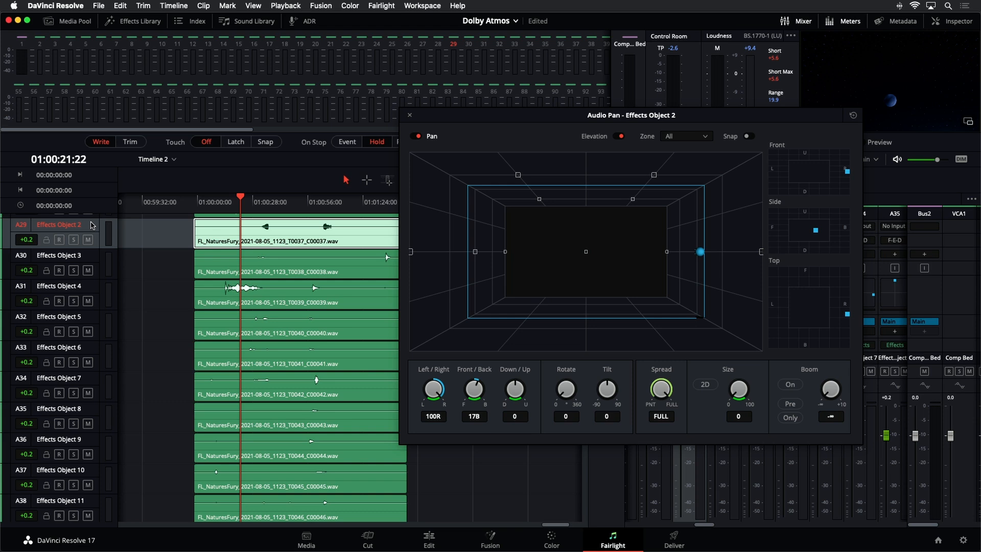
{"action": "key", "text": "Down"}
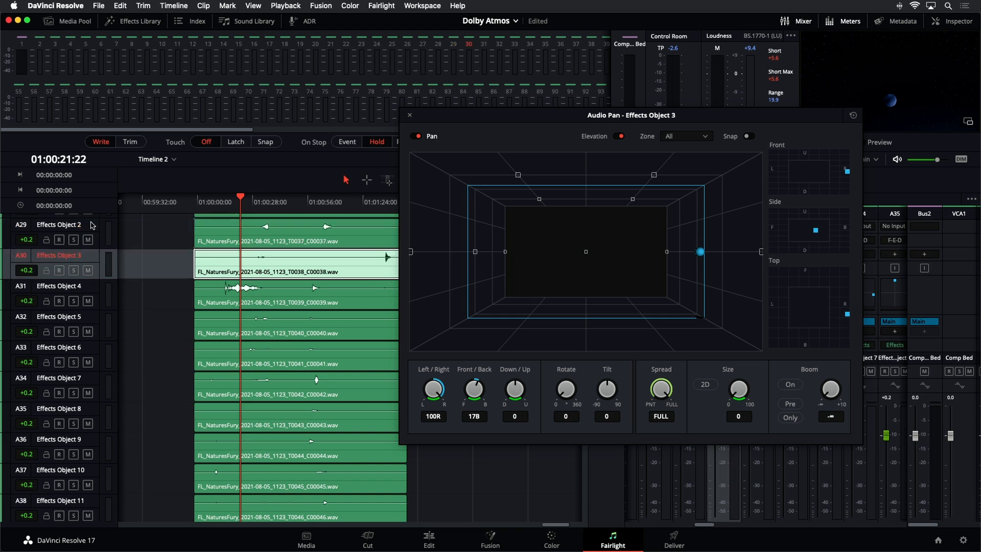
{"action": "key", "text": "Down"}
{"action": "key", "text": "Down"}
{"action": "key", "text": "Down"}
{"action": "key", "text": "Down"}
{"action": "key", "text": "Up"}
{"action": "key", "text": "Up"}
{"action": "key", "text": "Up"}
{"action": "key", "text": "Down"}
{"action": "key", "text": "Down"}
{"action": "key", "text": "Down"}
{"action": "key", "text": "Down"}
{"action": "key", "text": "Down"}
{"action": "key", "text": "Up"}
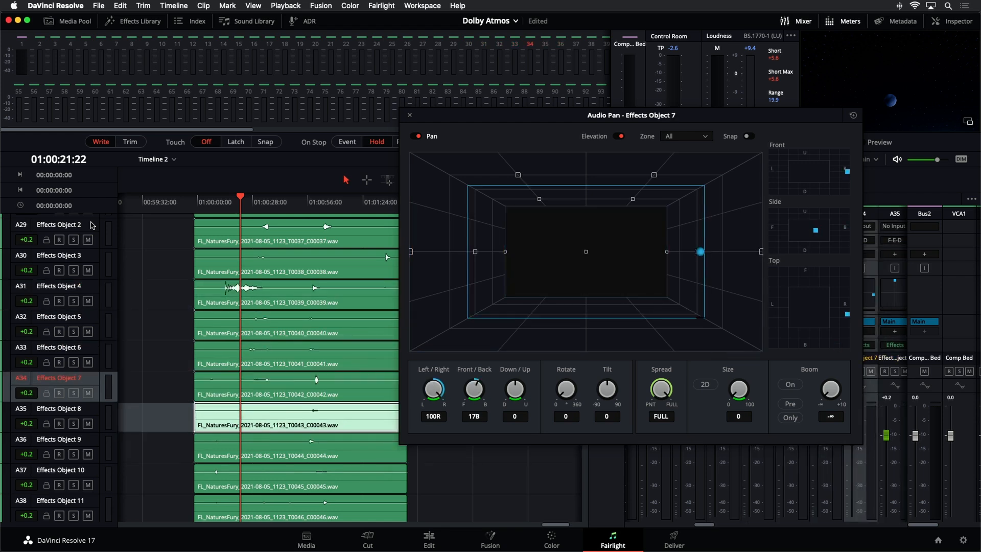
Step back up through the effects tracks to Effects Object 4, play its pan movement, and close the Audio Pan window.
{"action": "key", "text": "Up"}
{"action": "key", "text": "Up"}
{"action": "key", "text": "Down"}
{"action": "key", "text": "Up"}
{"action": "key", "text": "Up"}
{"action": "key", "text": "Up"}
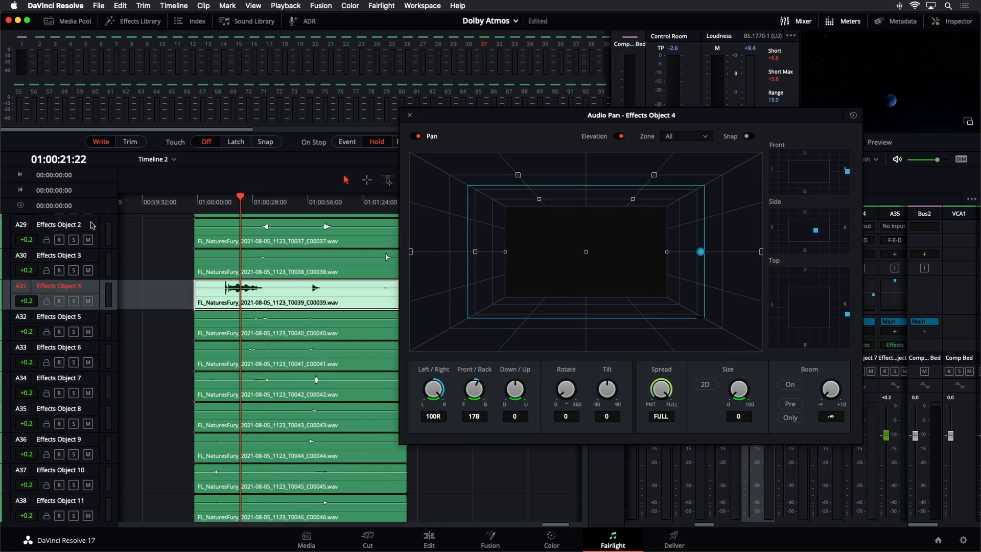
{"action": "key", "text": "Down"}
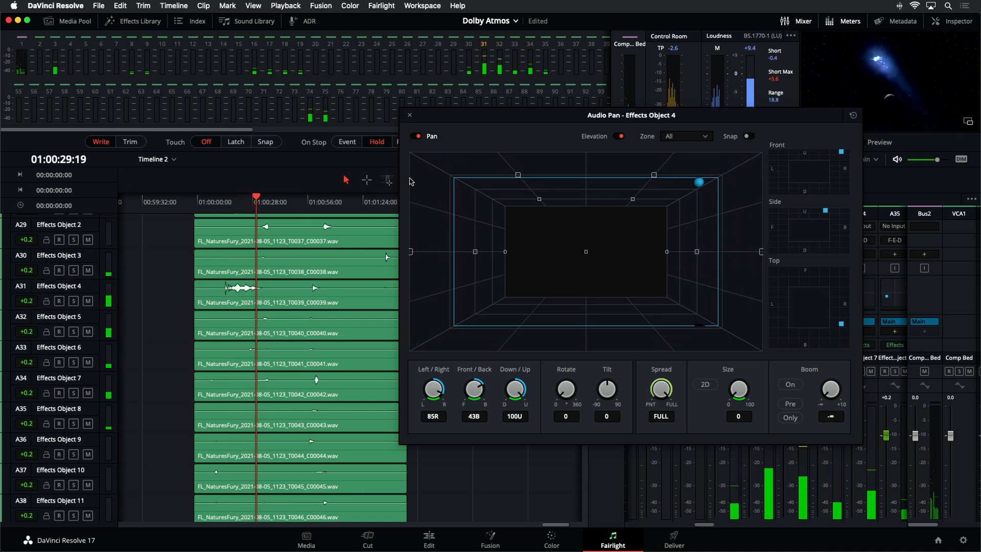
{"action": "left_click", "coordinate": [409, 115]}
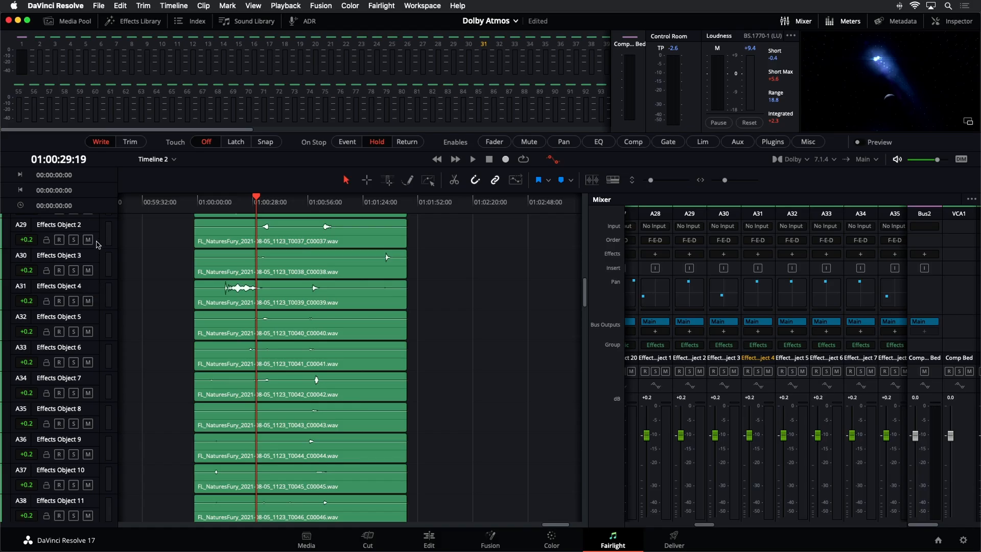
Select the tracks Effects Object 1 through Effects Object 6 and increase the timeline's track height.
{"action": "scroll", "coordinate": [94, 228], "scroll_direction": "up", "scroll_amount": 2}
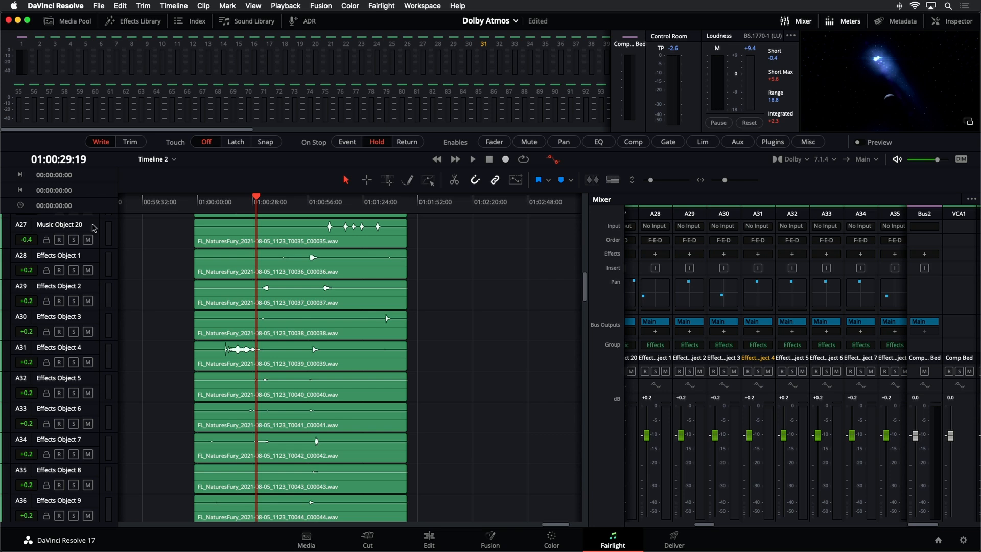
{"action": "left_click_drag", "start_coordinate": [90, 260], "coordinate": [88, 416]}
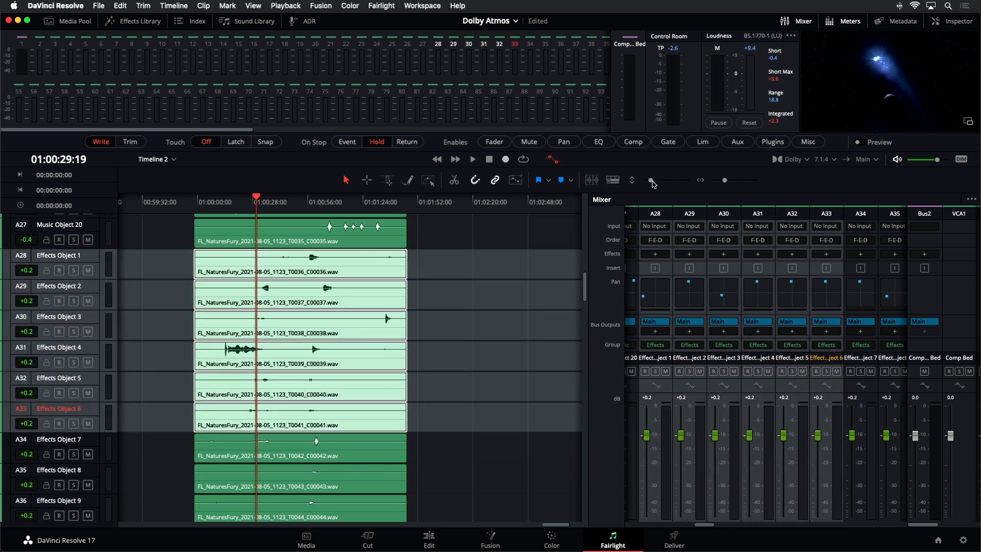
{"action": "left_click_drag", "start_coordinate": [653, 184], "coordinate": [655, 184]}
{"action": "scroll", "coordinate": [465, 310], "scroll_direction": "up", "scroll_amount": 6}
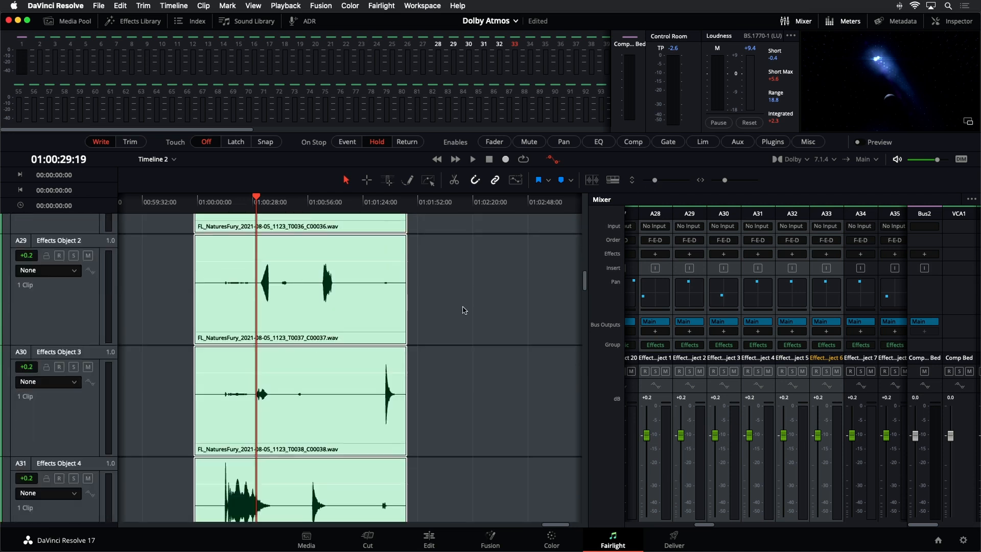
Display the L/R Pan automation curve on the Effects Object 1 track.
{"action": "scroll", "coordinate": [464, 310], "scroll_direction": "down", "scroll_amount": 5}
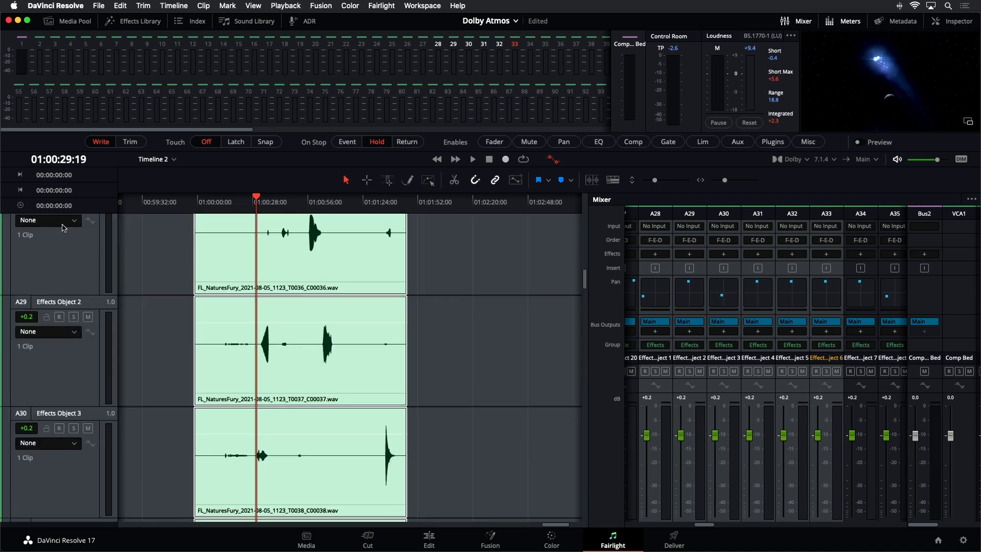
{"action": "scroll", "coordinate": [62, 228], "scroll_direction": "up", "scroll_amount": 2}
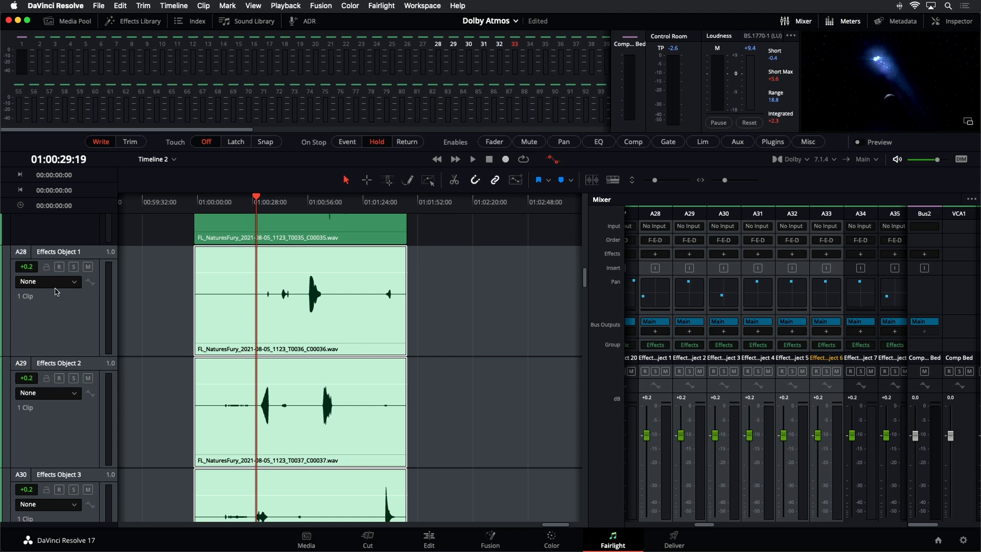
{"action": "left_click", "coordinate": [65, 282]}
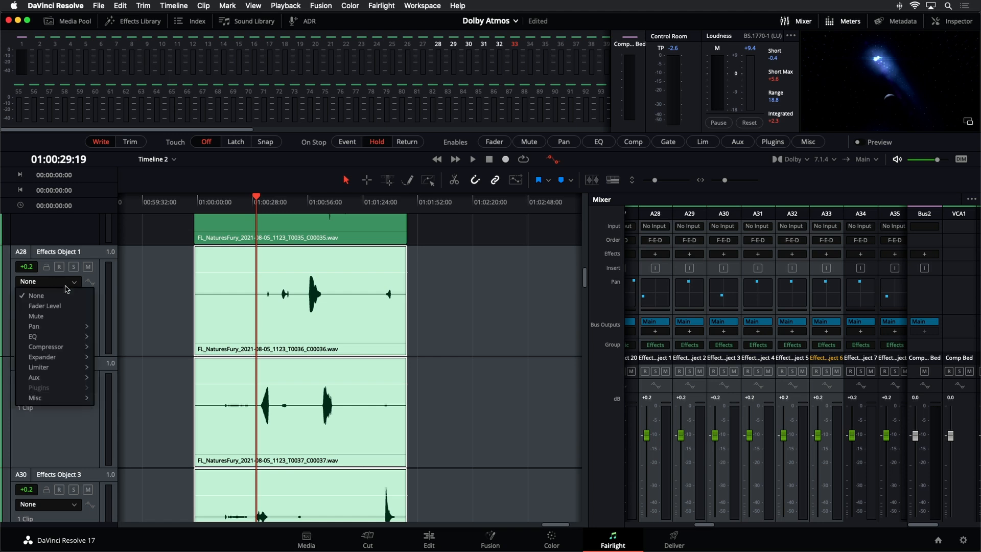
{"action": "mouse_move", "coordinate": [59, 326]}
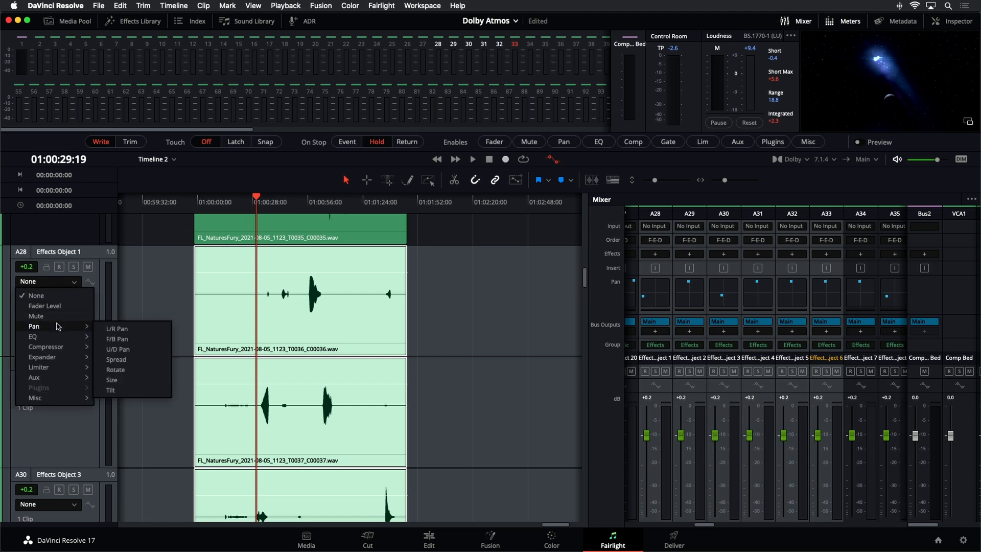
{"action": "left_click", "coordinate": [115, 330]}
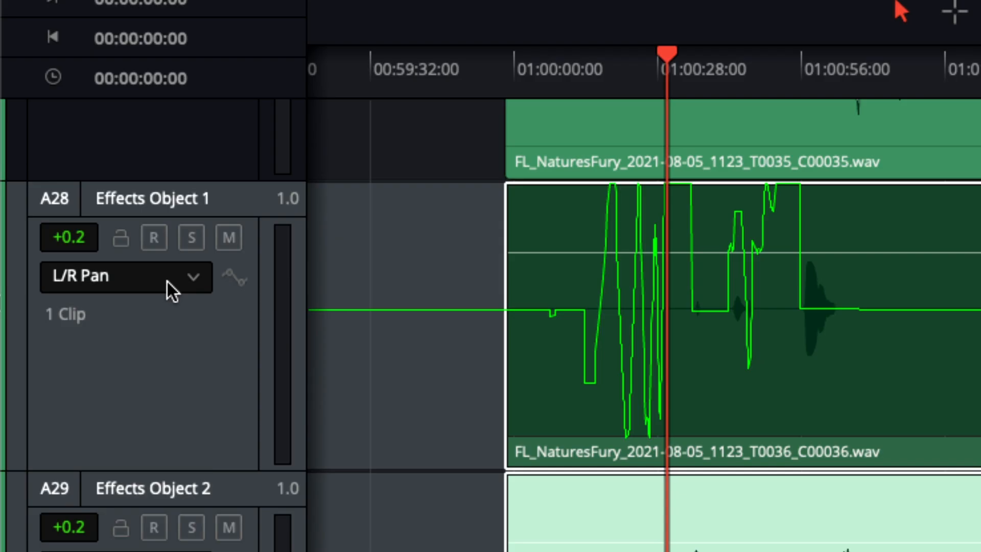
View the F/B Pan and U/D Pan automation curves of Effects Object 1, and return the track to L/R Pan.
{"action": "left_click", "coordinate": [67, 285]}
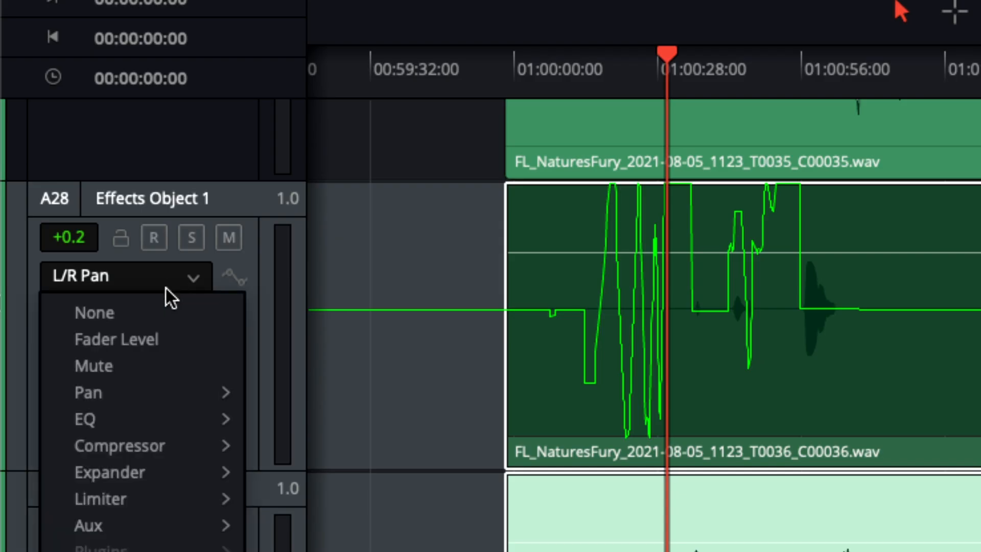
{"action": "mouse_move", "coordinate": [196, 393]}
{"action": "left_click", "coordinate": [298, 423]}
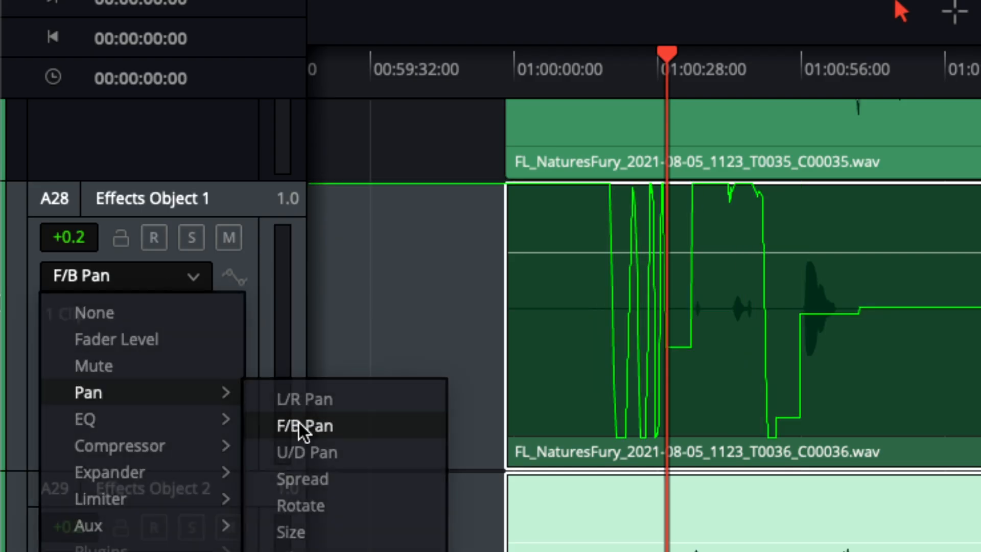
{"action": "left_click", "coordinate": [185, 275]}
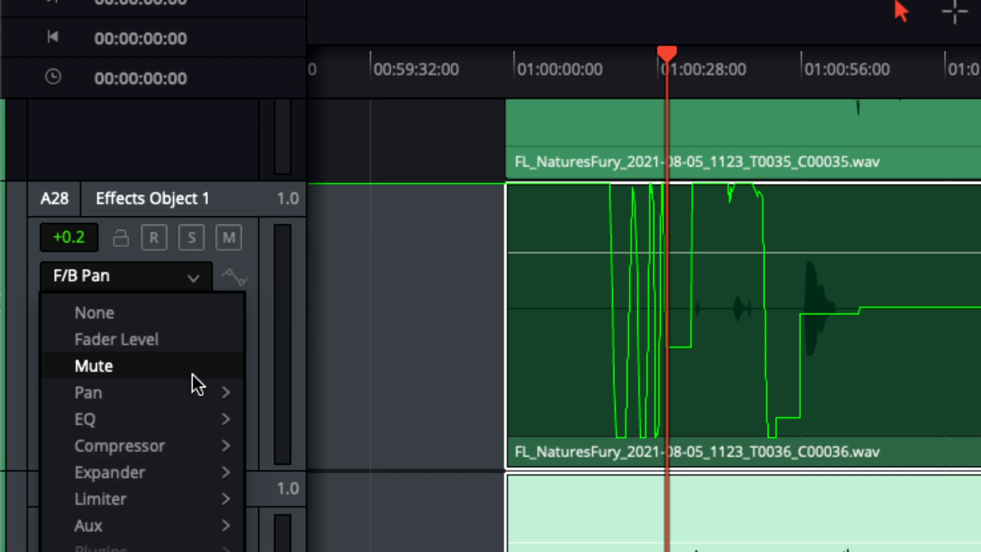
{"action": "mouse_move", "coordinate": [197, 391]}
{"action": "left_click", "coordinate": [284, 452]}
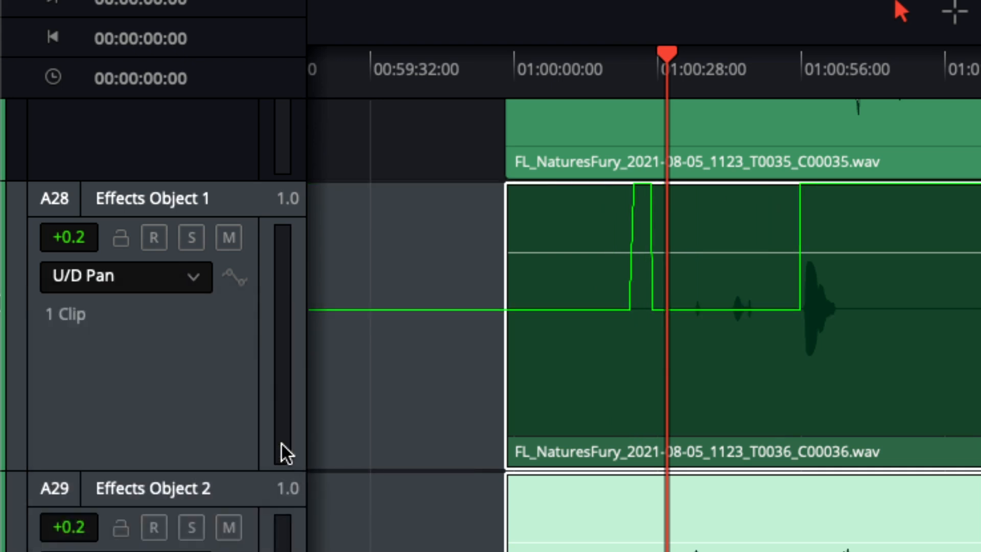
{"action": "left_click", "coordinate": [187, 281]}
{"action": "mouse_move", "coordinate": [204, 393]}
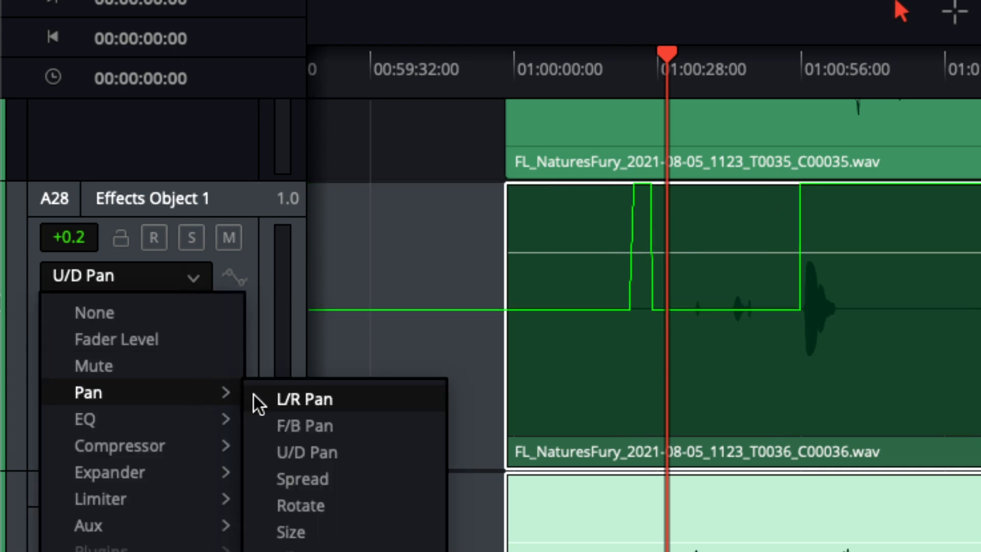
{"action": "left_click", "coordinate": [267, 394]}
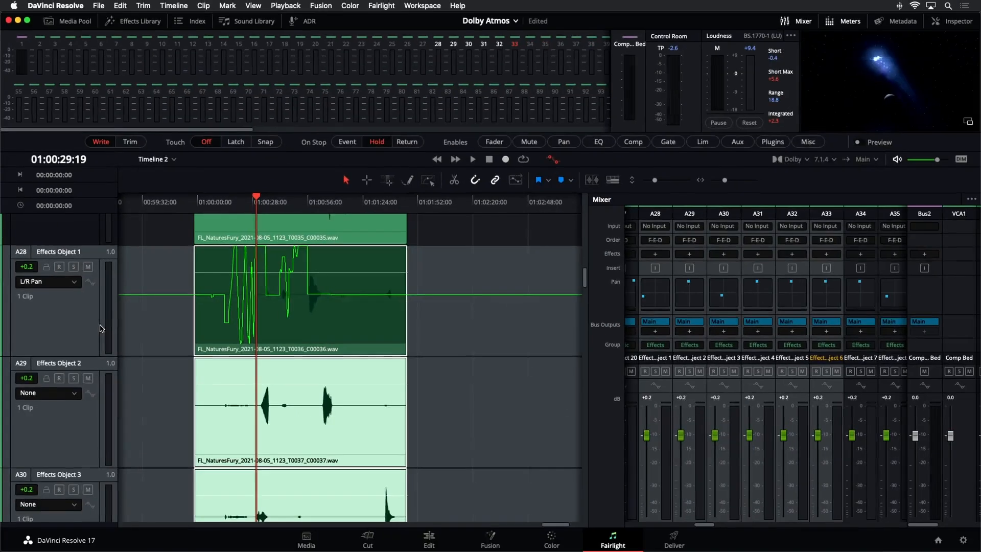
Display the L/R Pan automation curve on the Effects Object 2 track.
{"action": "left_click", "coordinate": [72, 392]}
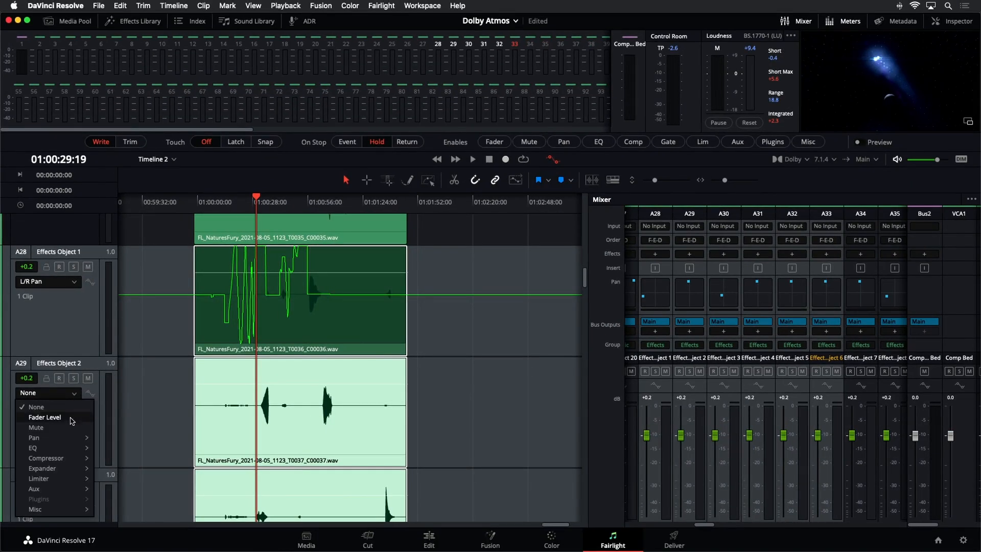
{"action": "mouse_move", "coordinate": [69, 437]}
{"action": "left_click", "coordinate": [106, 440]}
Display the F/B Pan automation curves on the Effects Object 3 and Effects Object 4 tracks.
{"action": "scroll", "coordinate": [204, 412], "scroll_direction": "down", "scroll_amount": 5}
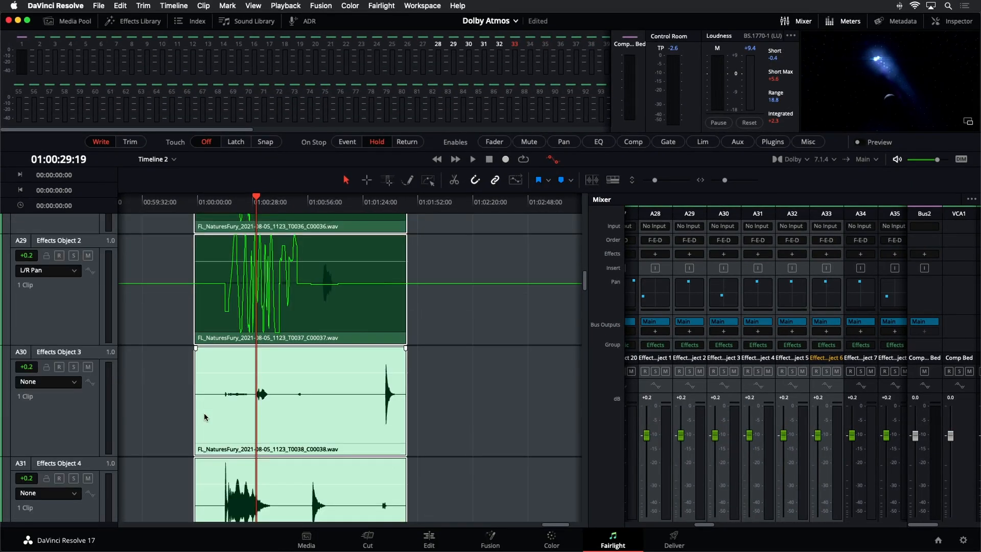
{"action": "left_click", "coordinate": [75, 322]}
{"action": "mouse_move", "coordinate": [66, 365]}
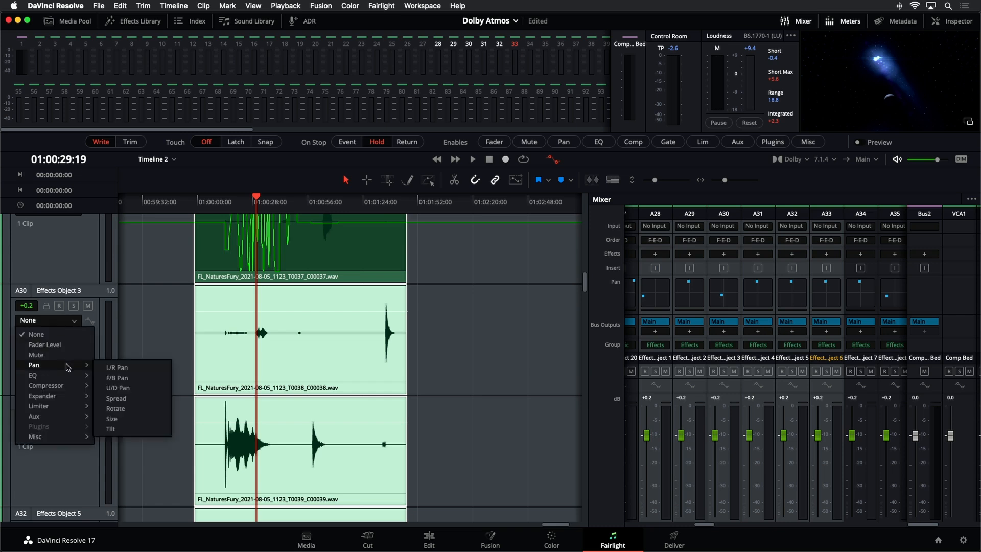
{"action": "left_click", "coordinate": [117, 378]}
{"action": "scroll", "coordinate": [90, 353], "scroll_direction": "down", "scroll_amount": 3}
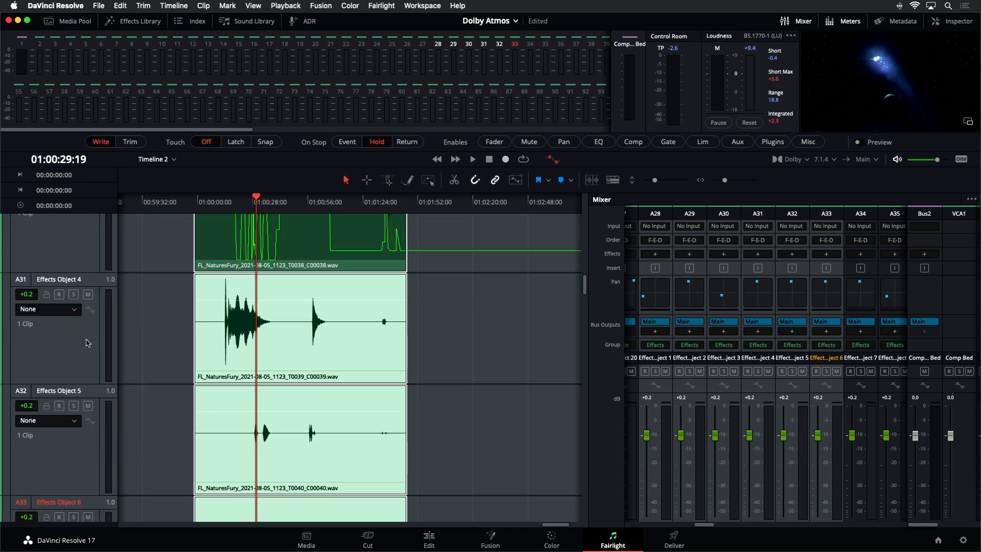
{"action": "left_click", "coordinate": [66, 309]}
{"action": "mouse_move", "coordinate": [69, 353]}
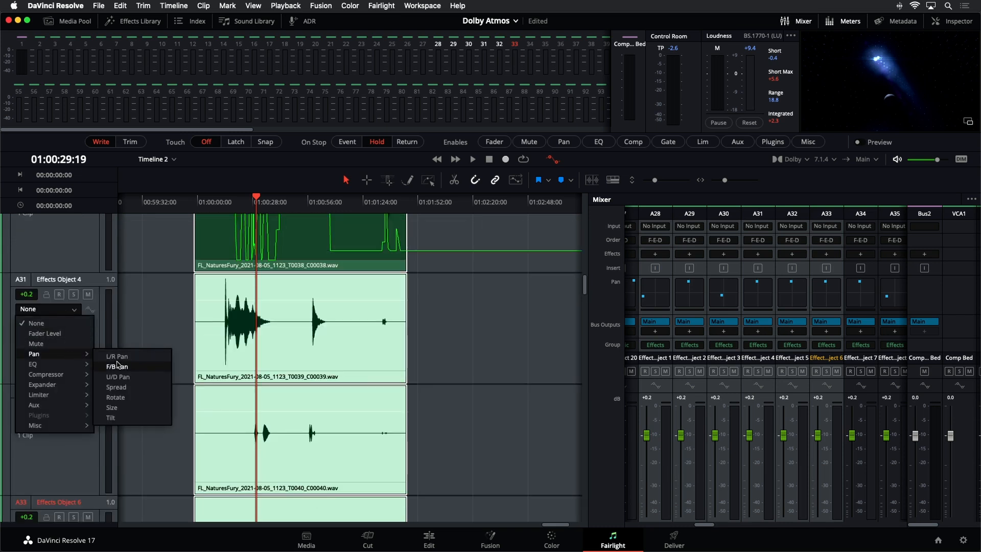
{"action": "left_click", "coordinate": [121, 367]}
Reduce the track height so the effects tracks with automation curves fit in view, and clear the track selection.
{"action": "scroll", "coordinate": [164, 333], "scroll_direction": "up", "scroll_amount": 5}
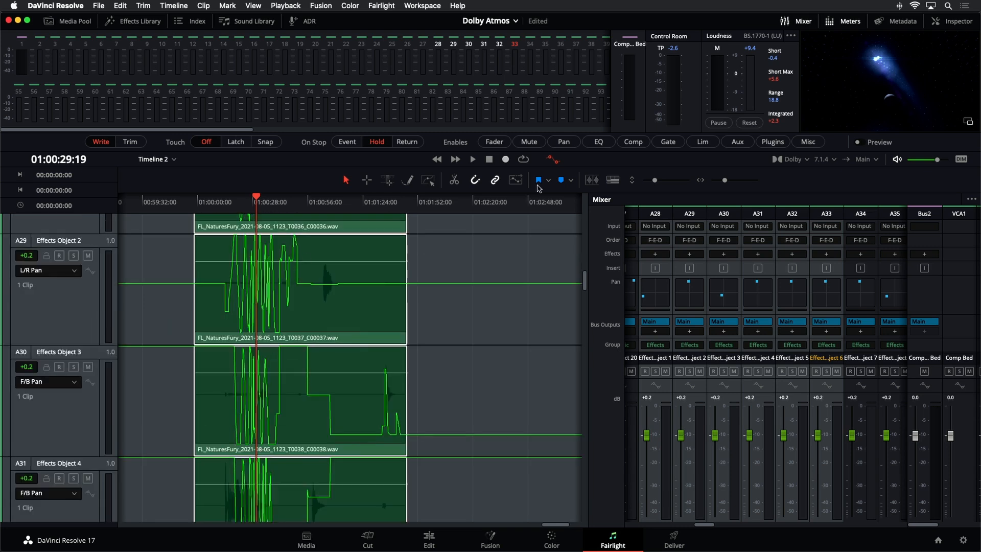
{"action": "left_click_drag", "start_coordinate": [655, 180], "coordinate": [648, 182]}
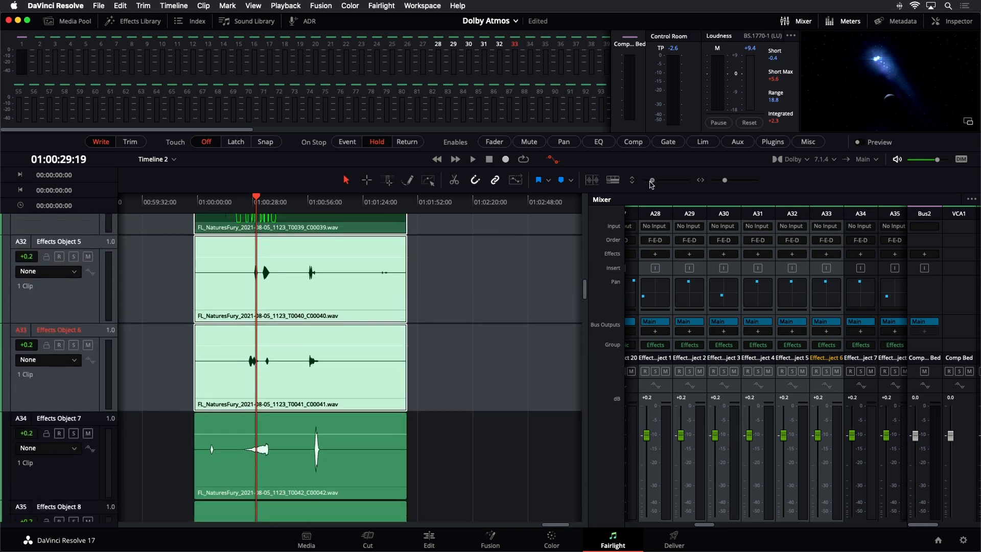
{"action": "scroll", "coordinate": [490, 272], "scroll_direction": "up", "scroll_amount": 4}
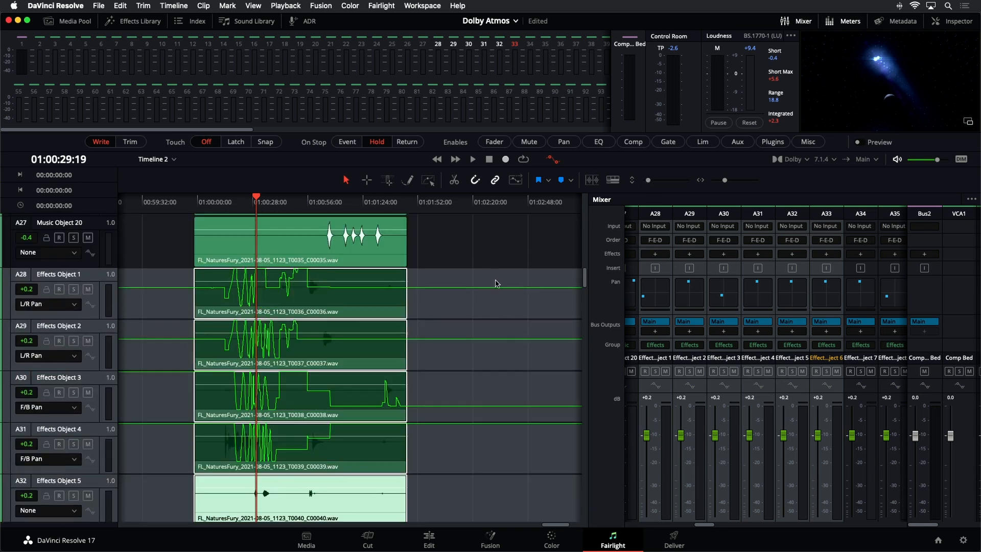
{"action": "left_click", "coordinate": [495, 282]}
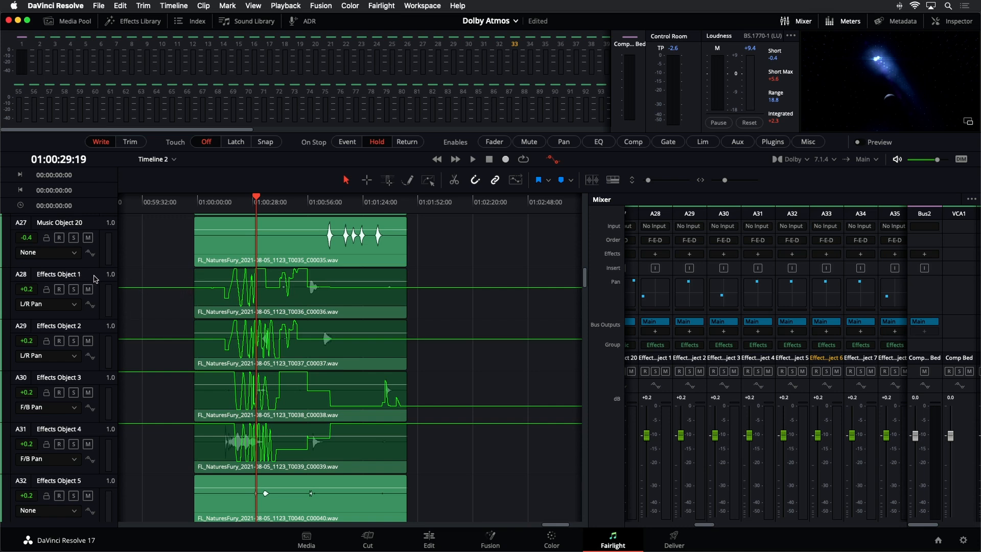
Select Effects Object 1, open its Audio Pan window, and play the timeline briefly to check its pan movement.
{"action": "key", "text": "space"}
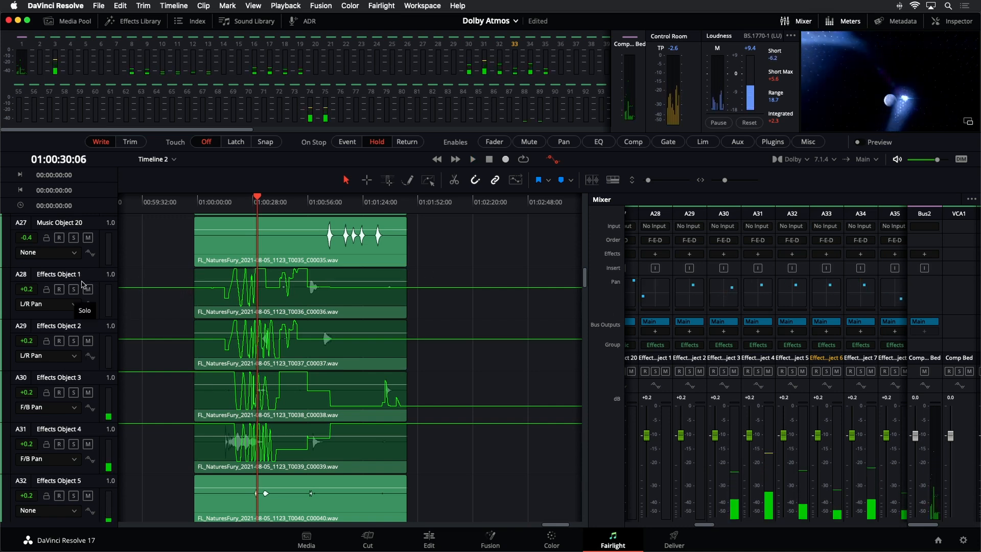
{"action": "left_click", "coordinate": [93, 316]}
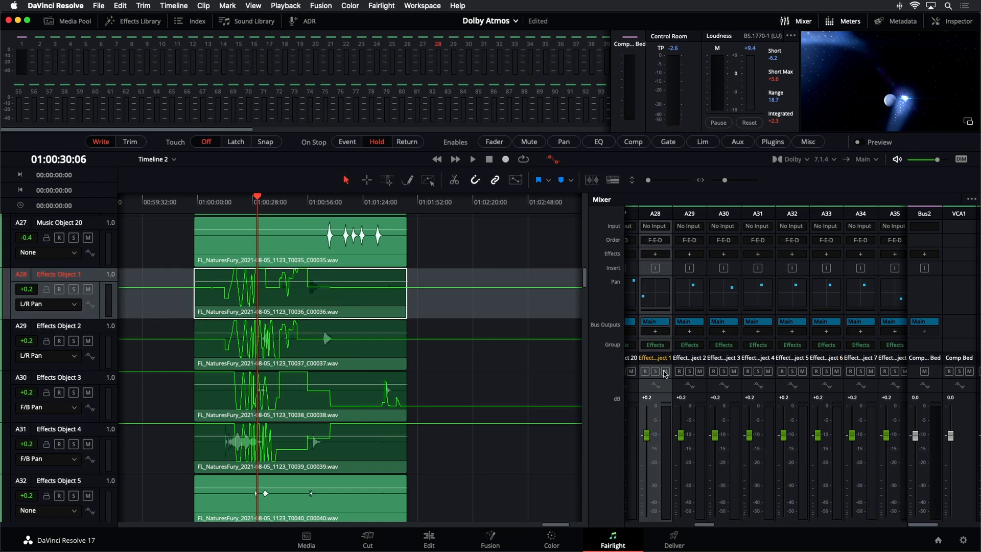
{"action": "double_click", "coordinate": [660, 309]}
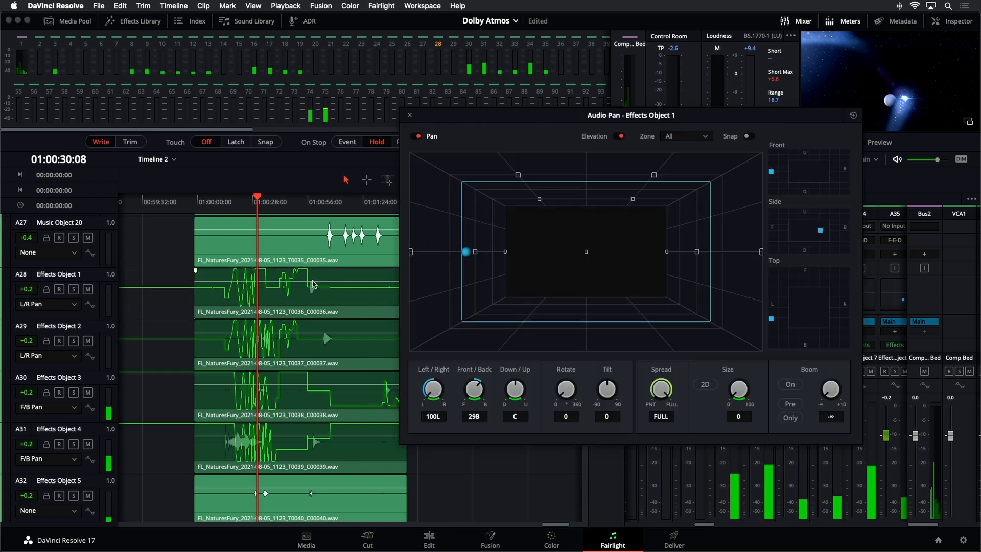
{"action": "left_click", "coordinate": [91, 318]}
{"action": "key", "text": "space"}
{"action": "key", "text": "space"}
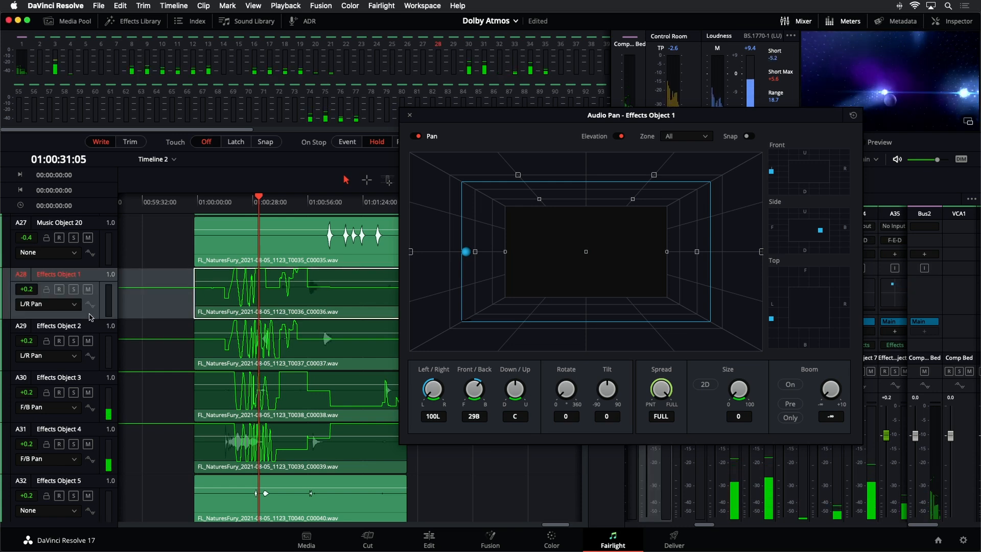
Replay from 01:00:14:16, reopening the Audio Pan window of Effects Object 1 to compare its movement with the L/R Pan curve, and stop playback.
{"action": "left_click", "coordinate": [228, 203]}
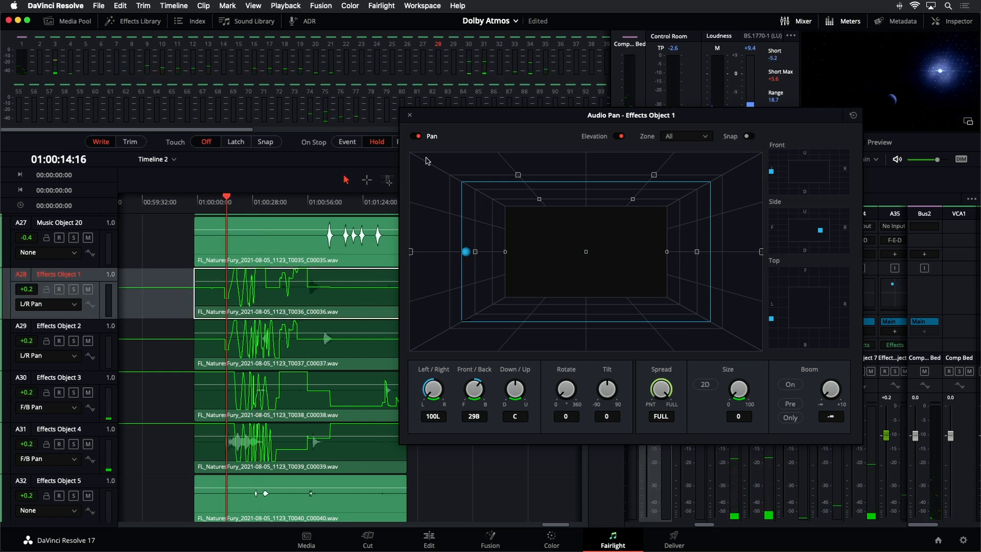
{"action": "left_click", "coordinate": [409, 117]}
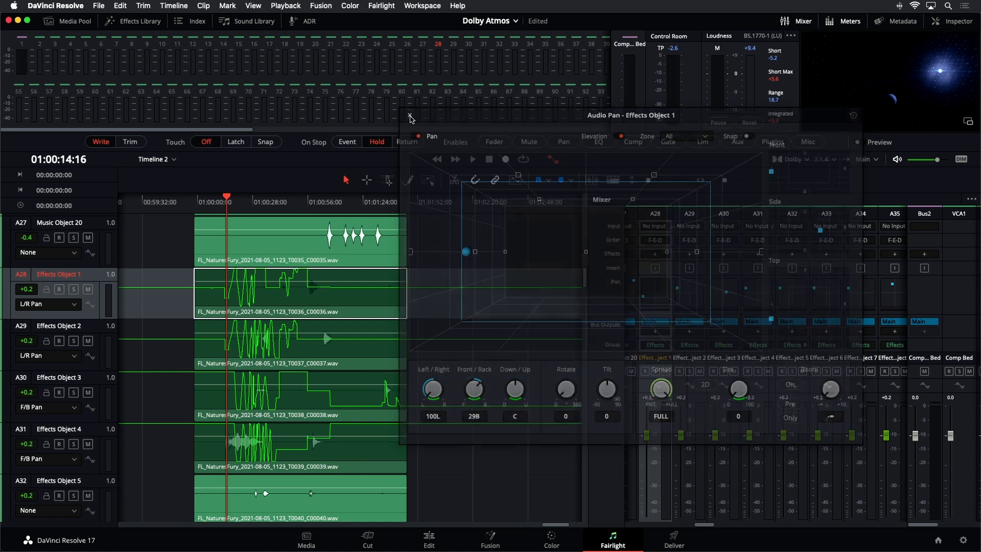
{"action": "key", "text": "space"}
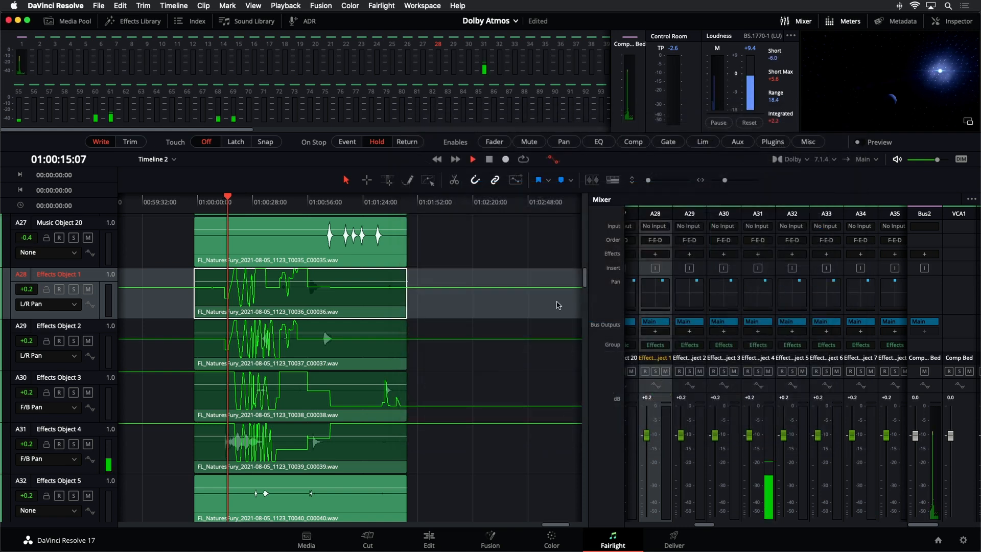
{"action": "double_click", "coordinate": [665, 300]}
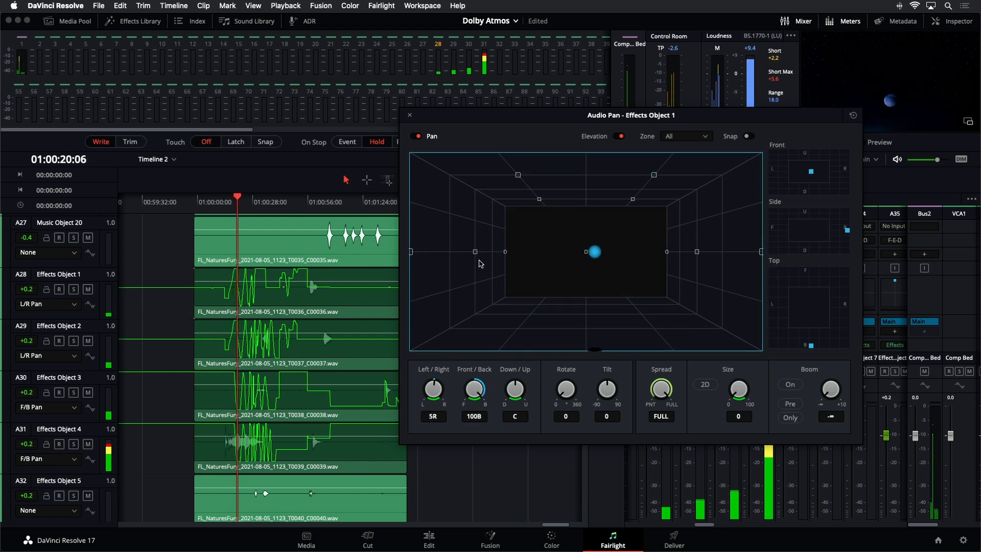
{"action": "key", "text": "space"}
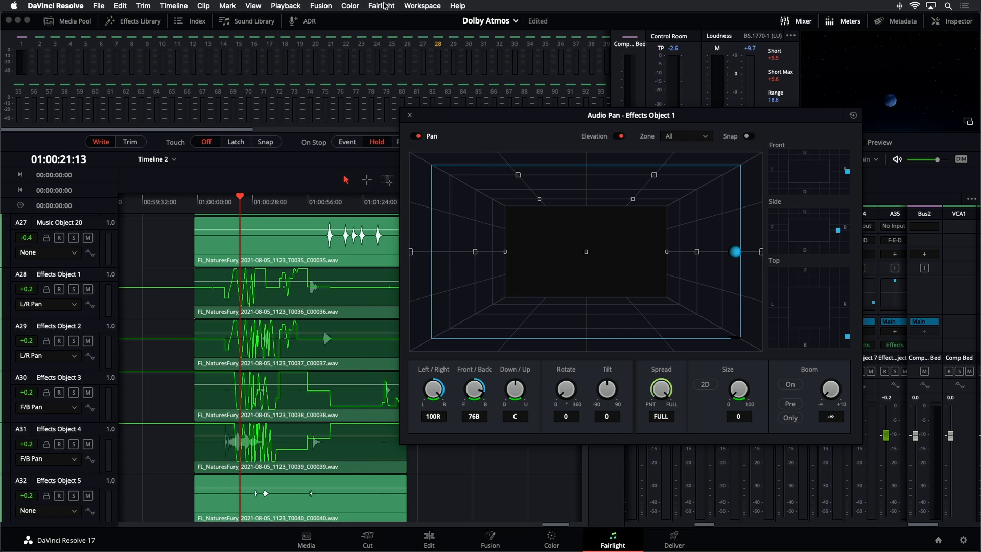
Open the Space View scope and watch the object positions during playback, muting the monitor output.
{"action": "left_click", "coordinate": [381, 5]}
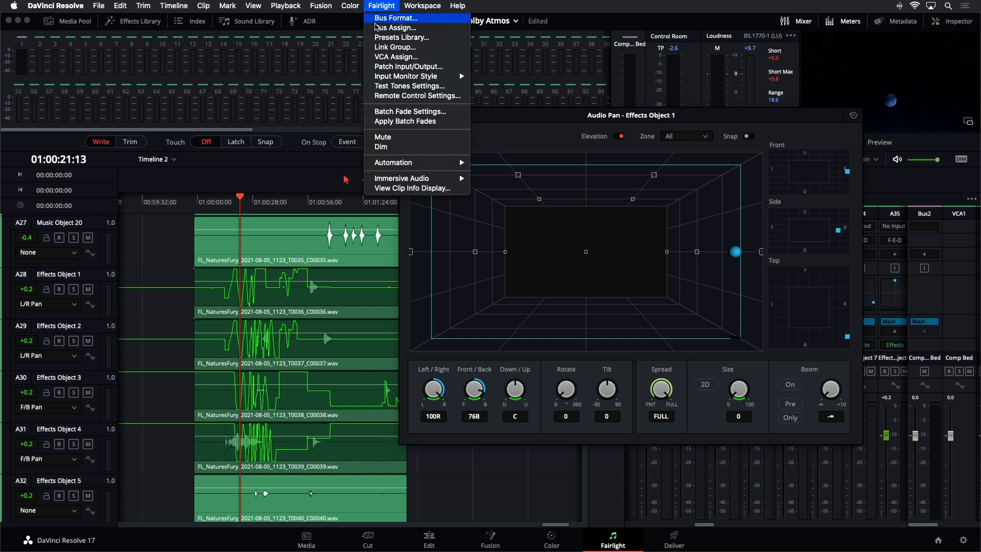
{"action": "mouse_move", "coordinate": [423, 178]}
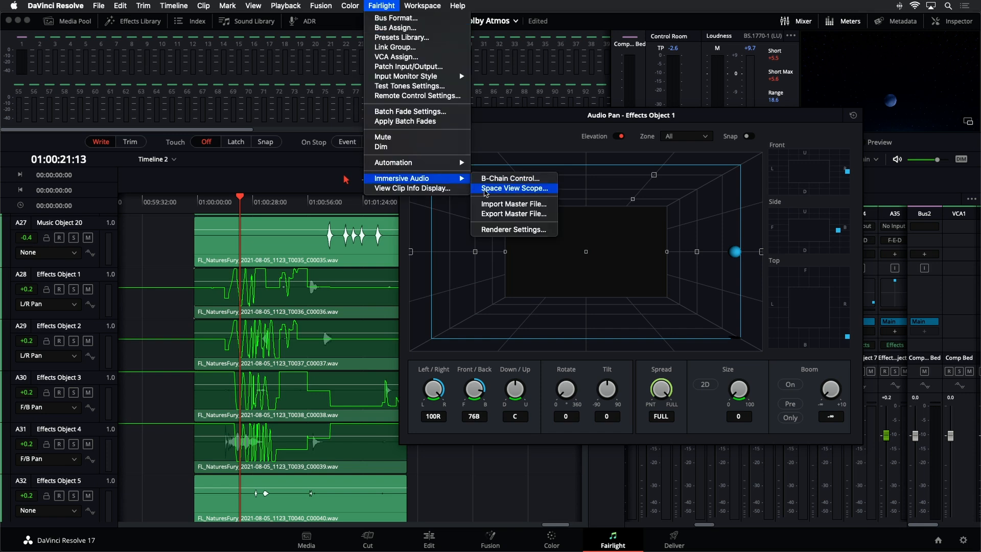
{"action": "left_click", "coordinate": [485, 193]}
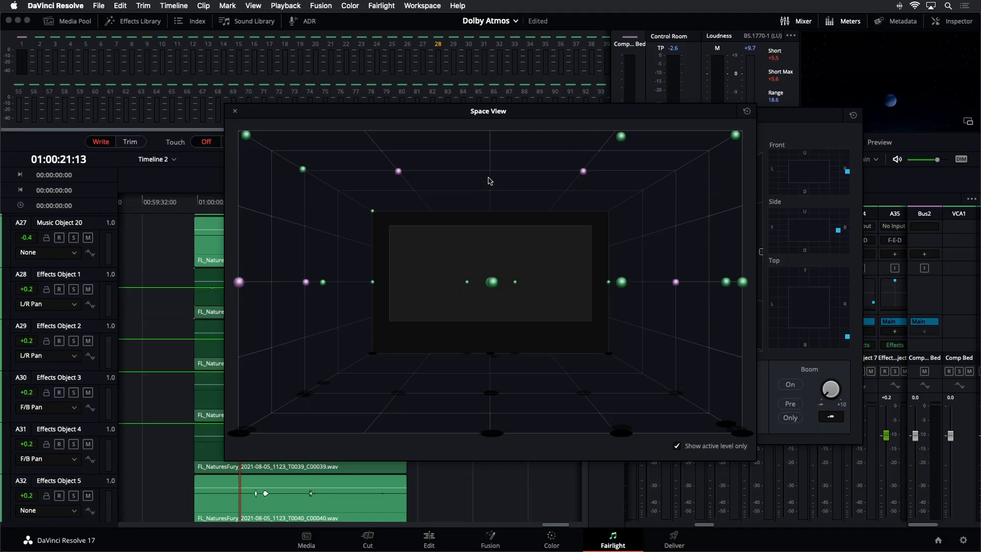
{"action": "left_click_drag", "start_coordinate": [514, 111], "coordinate": [472, 69]}
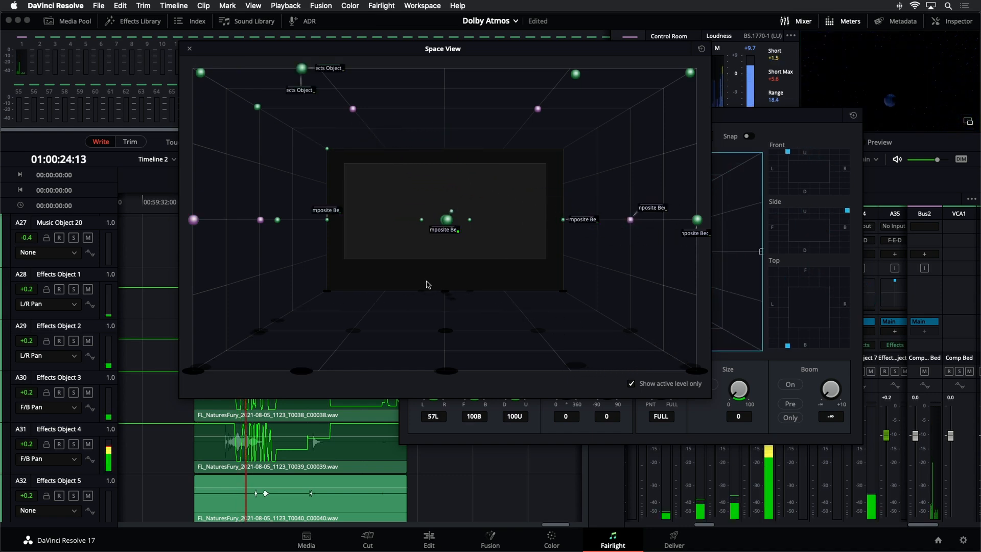
{"action": "left_click", "coordinate": [898, 160]}
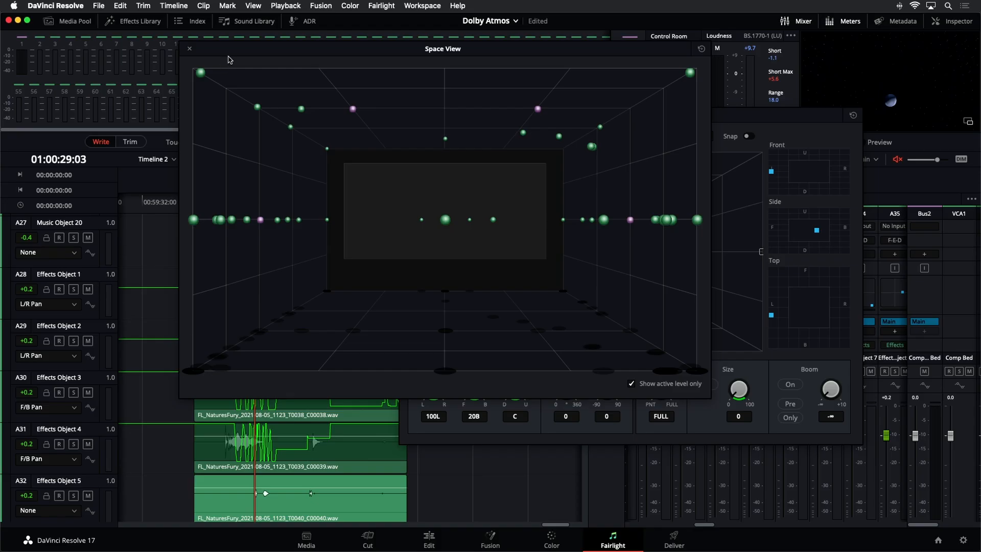
Solo the Effects Object 1 to 4 tracks and replay from about 01:00:14 to watch only their movement in Space View.
{"action": "left_click_drag", "start_coordinate": [228, 59], "coordinate": [462, 72]}
{"action": "left_click_drag", "start_coordinate": [96, 293], "coordinate": [82, 445]}
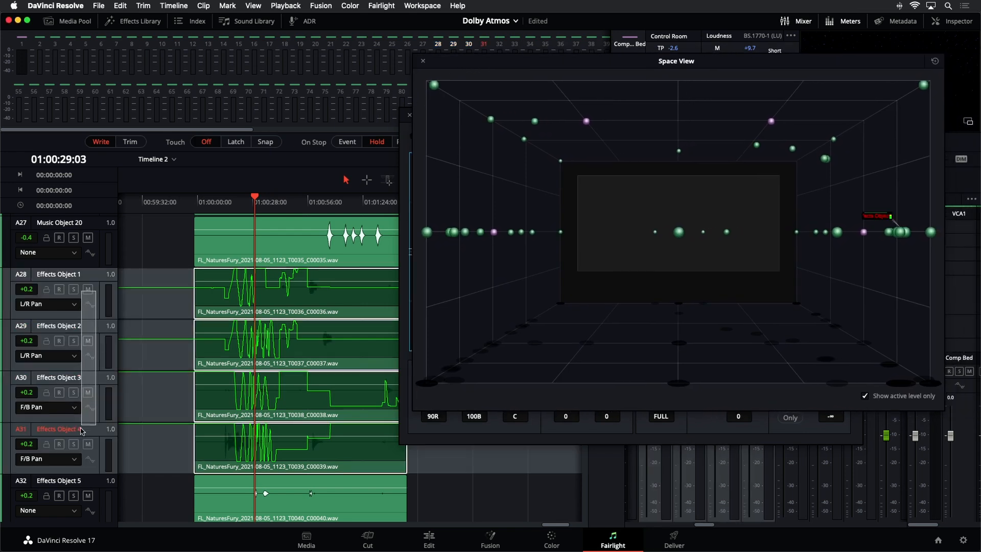
{"action": "left_click", "coordinate": [72, 289]}
{"action": "left_click", "coordinate": [73, 340]}
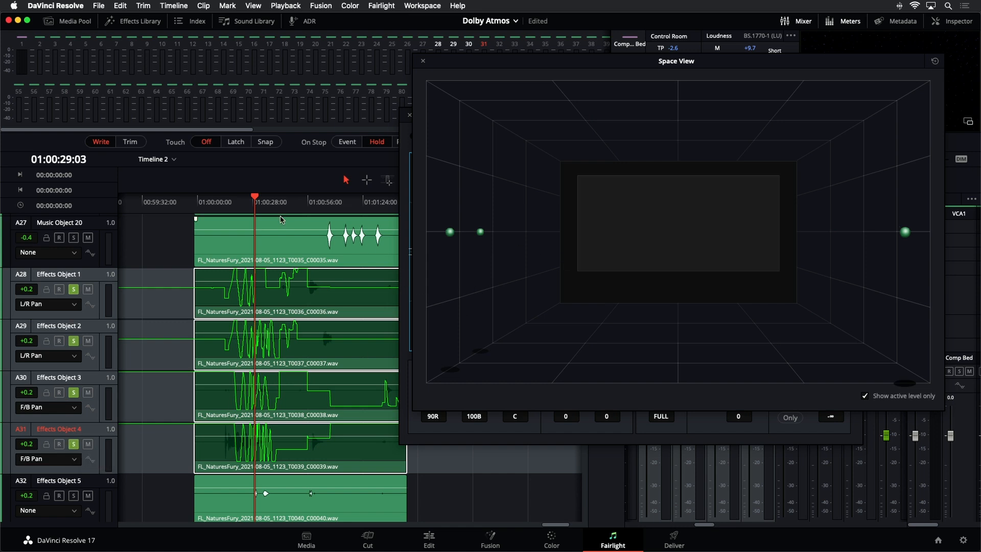
{"action": "left_click", "coordinate": [226, 202]}
{"action": "key", "text": "space"}
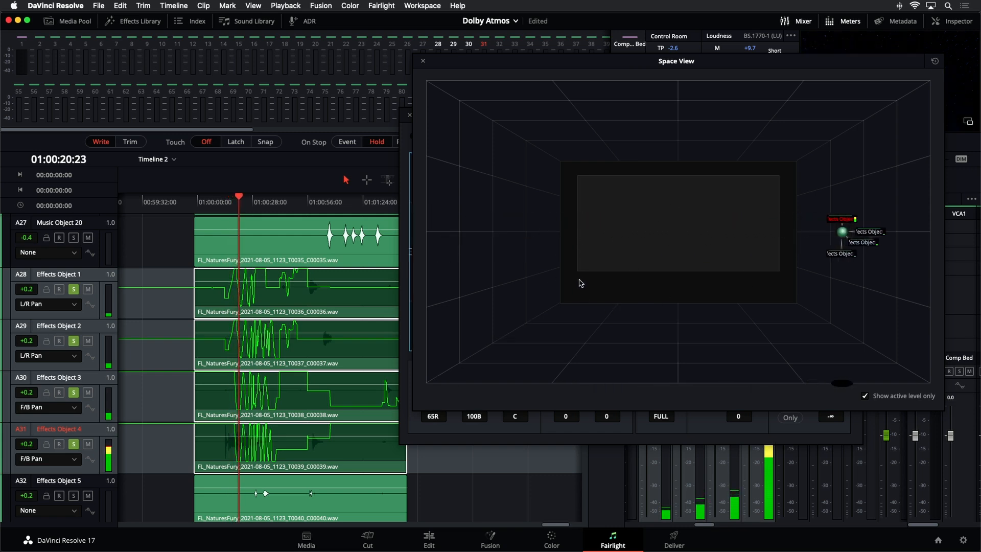
Change the color of the selected Effects Object 1 to 4 tracks to Orange and resume playback to spot them in Space View.
{"action": "right_click", "coordinate": [75, 317]}
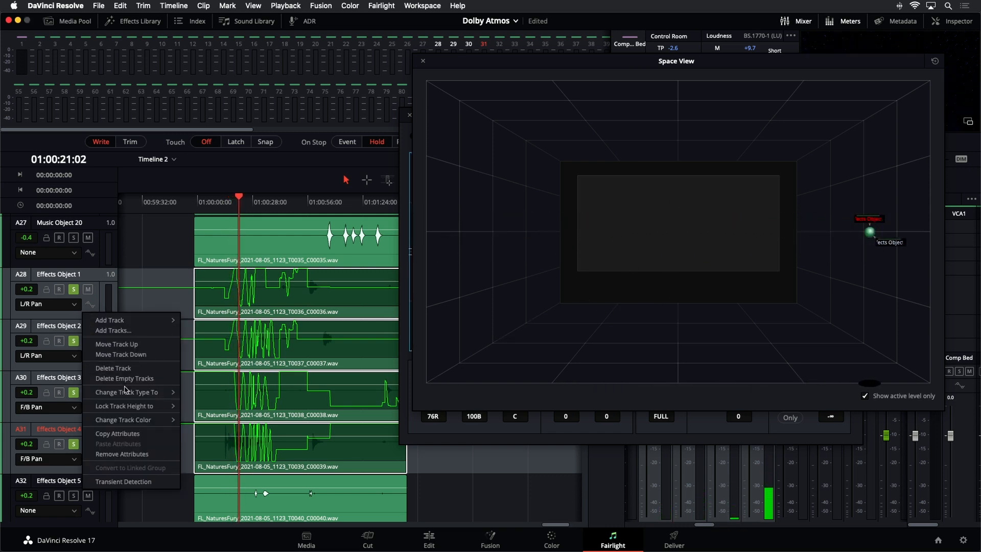
{"action": "mouse_move", "coordinate": [138, 406]}
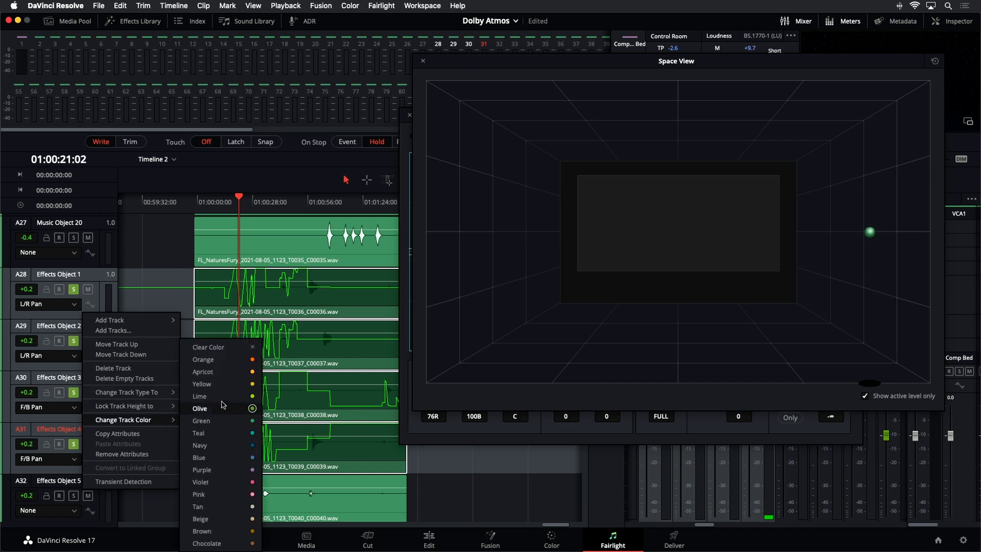
{"action": "left_click", "coordinate": [225, 364]}
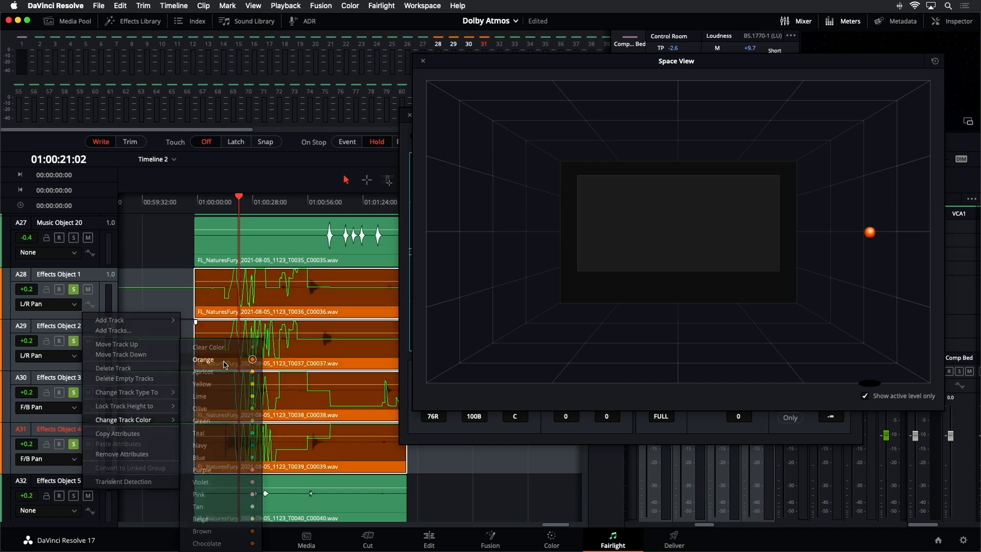
{"action": "key", "text": "space"}
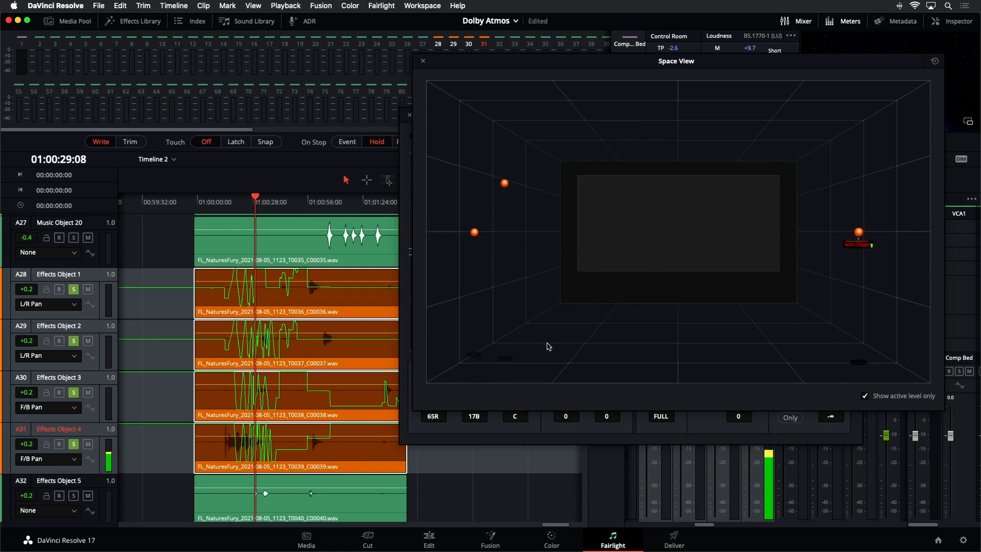
Unsolo Effects Object 1 to 4 and play the timeline to see their orange objects among the full mix.
{"action": "left_click", "coordinate": [71, 289]}
{"action": "left_click", "coordinate": [73, 341]}
{"action": "left_click", "coordinate": [73, 392]}
{"action": "left_click", "coordinate": [73, 444]}
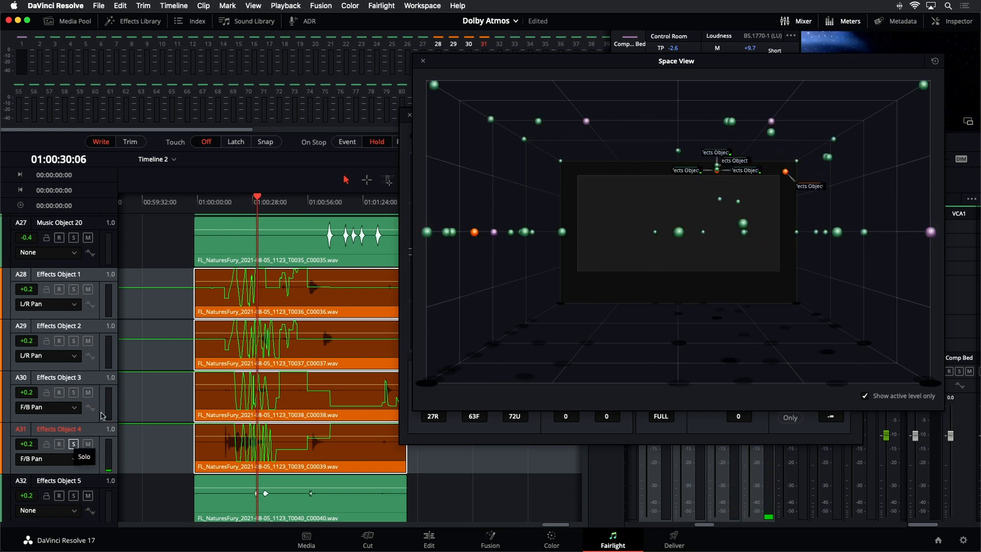
{"action": "key", "text": "space"}
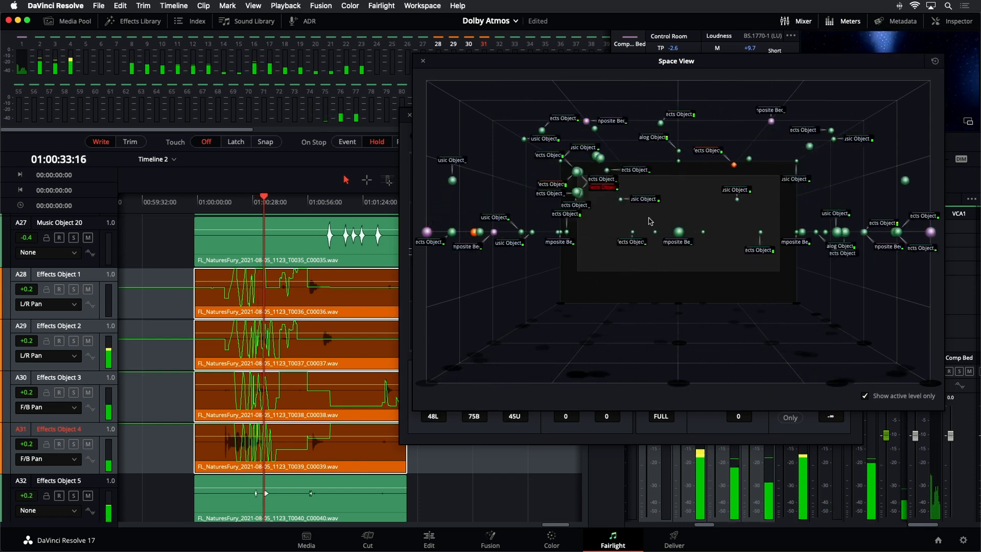
Enlarge the Space View window to watch the full mix during playback, and close both it and the Audio Pan window.
{"action": "left_click_drag", "start_coordinate": [654, 56], "coordinate": [420, 42]}
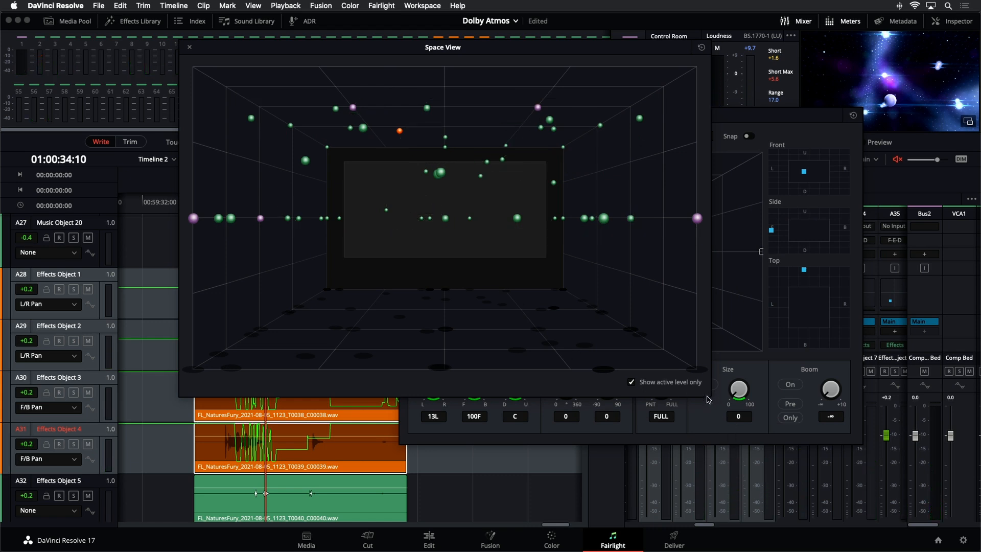
{"action": "left_click_drag", "start_coordinate": [707, 394], "coordinate": [826, 387]}
{"action": "key", "text": "space"}
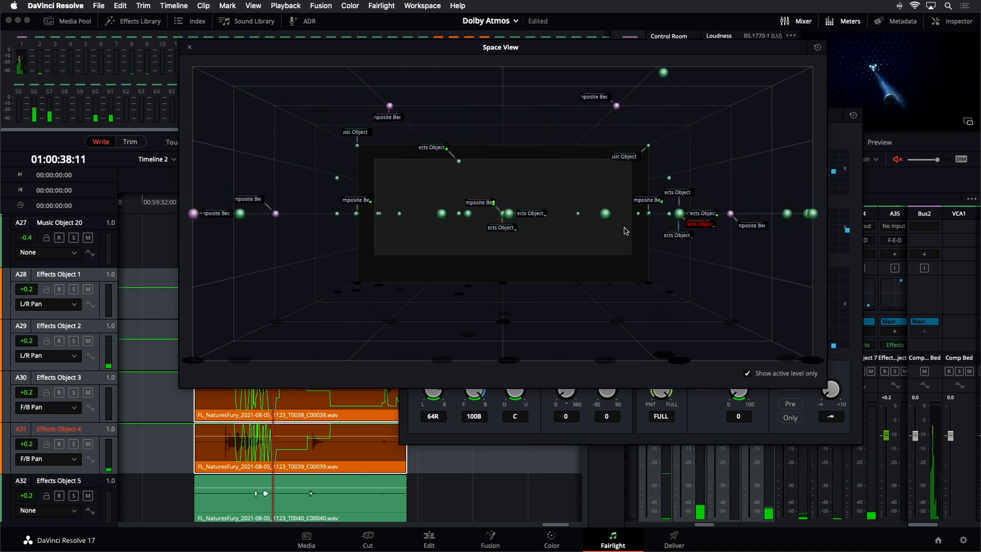
{"action": "left_click", "coordinate": [190, 48]}
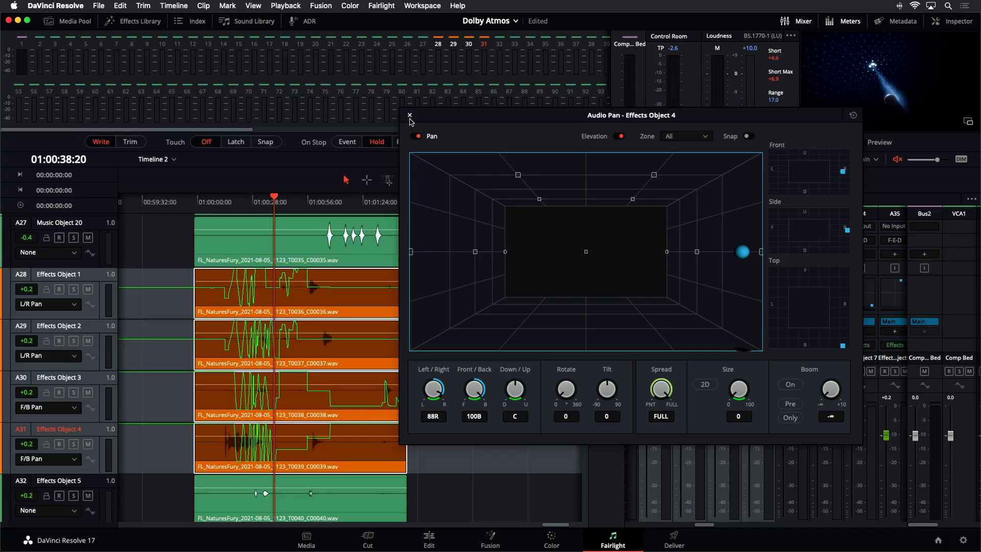
{"action": "left_click", "coordinate": [409, 116]}
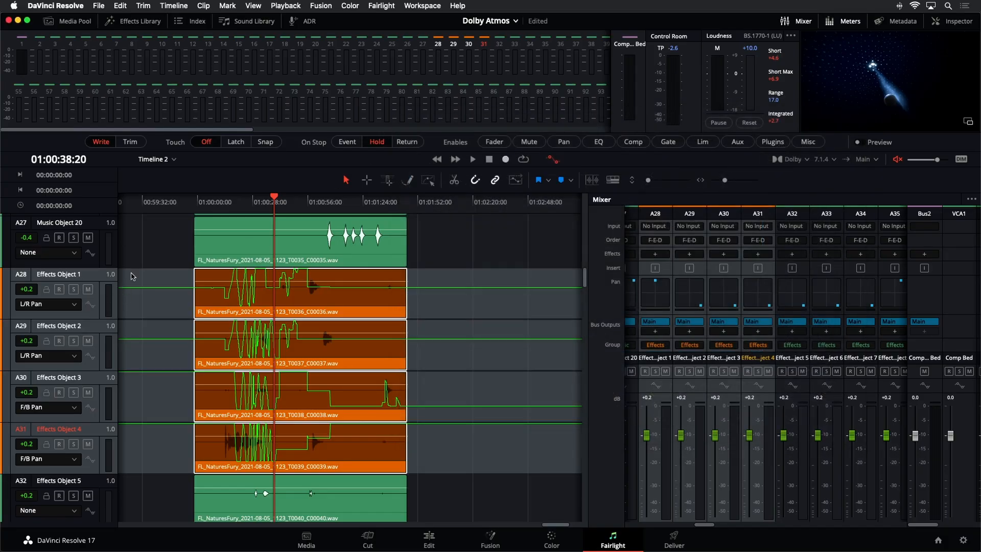
Reduce the height of all tracks and expand the Composite Bed track to show its individual channels.
{"action": "left_click_drag", "start_coordinate": [648, 180], "coordinate": [643, 181]}
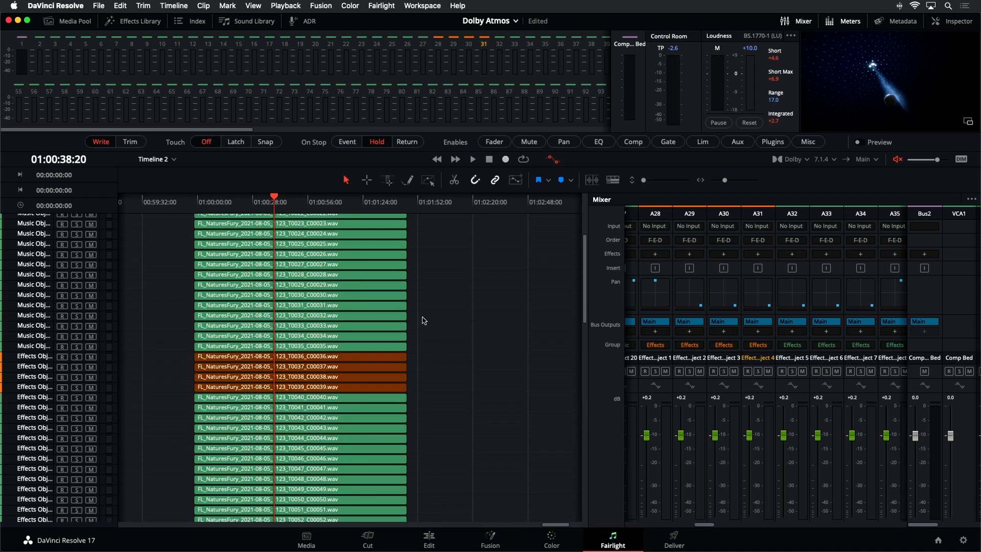
{"action": "scroll", "coordinate": [461, 313], "scroll_direction": "up", "scroll_amount": 5}
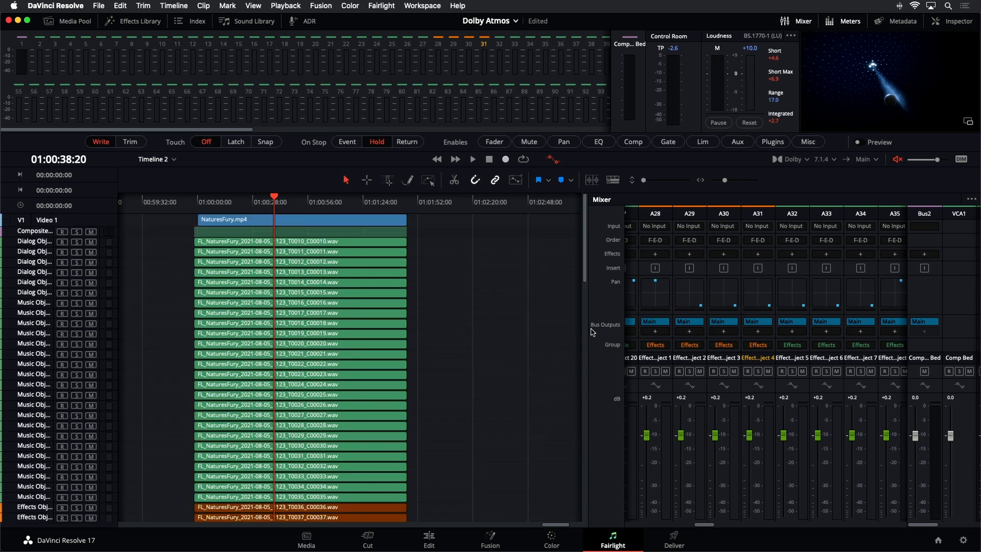
{"action": "left_click_drag", "start_coordinate": [56, 236], "coordinate": [58, 364]}
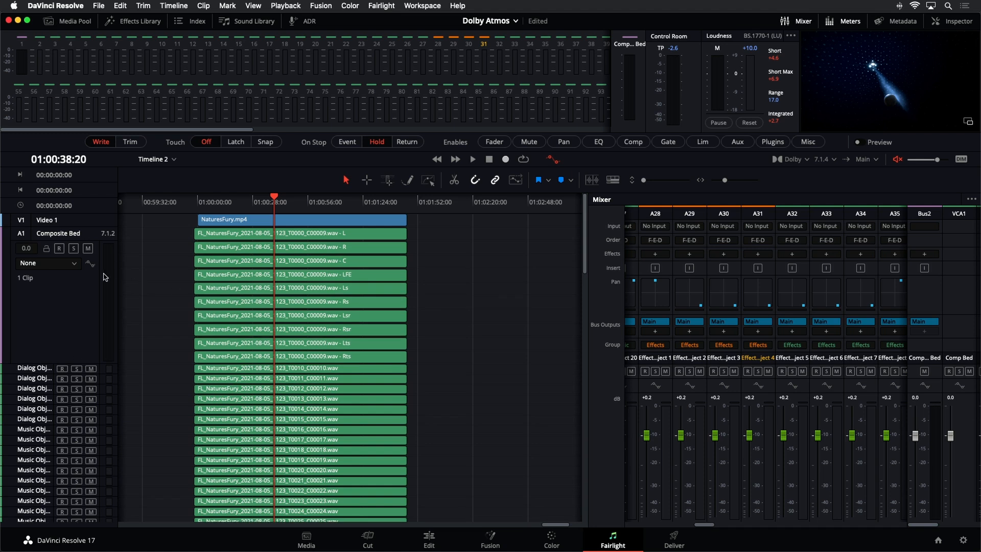
Play from about 01:00:14 with the Composite Bed's Audio Pan window open, and reset its pan settings to default.
{"action": "left_click", "coordinate": [226, 202]}
{"action": "key", "text": "space"}
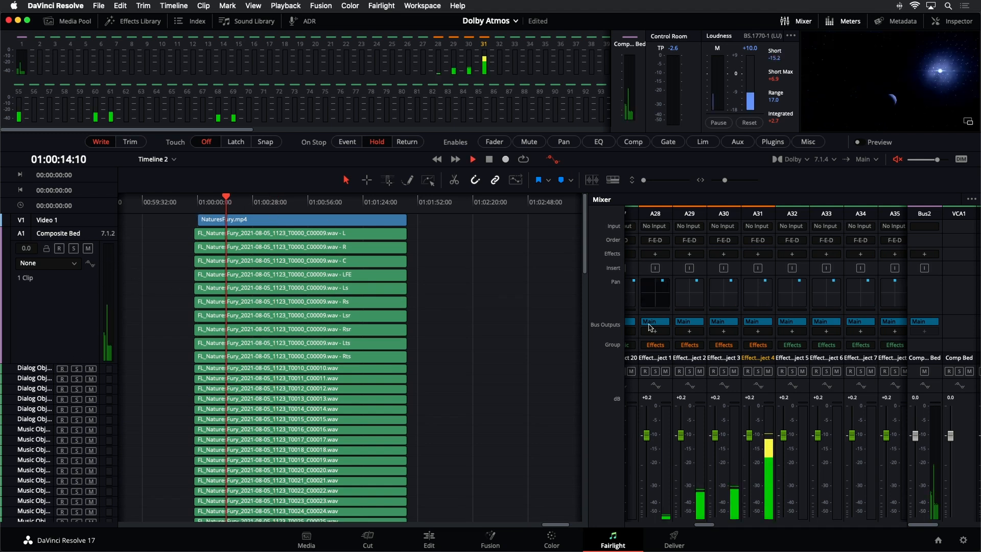
{"action": "left_click_drag", "start_coordinate": [705, 525], "coordinate": [608, 520]}
{"action": "double_click", "coordinate": [636, 290]}
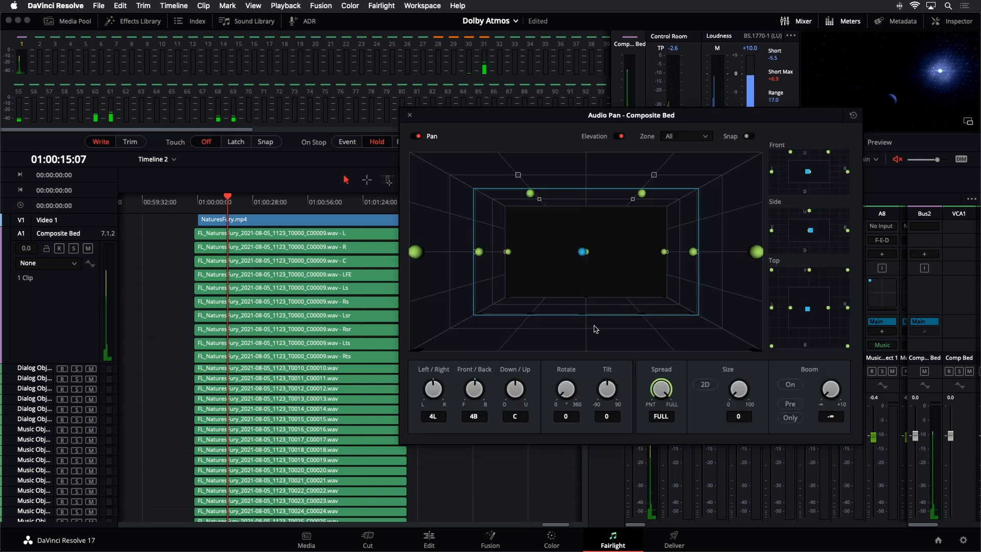
{"action": "left_click", "coordinate": [853, 115]}
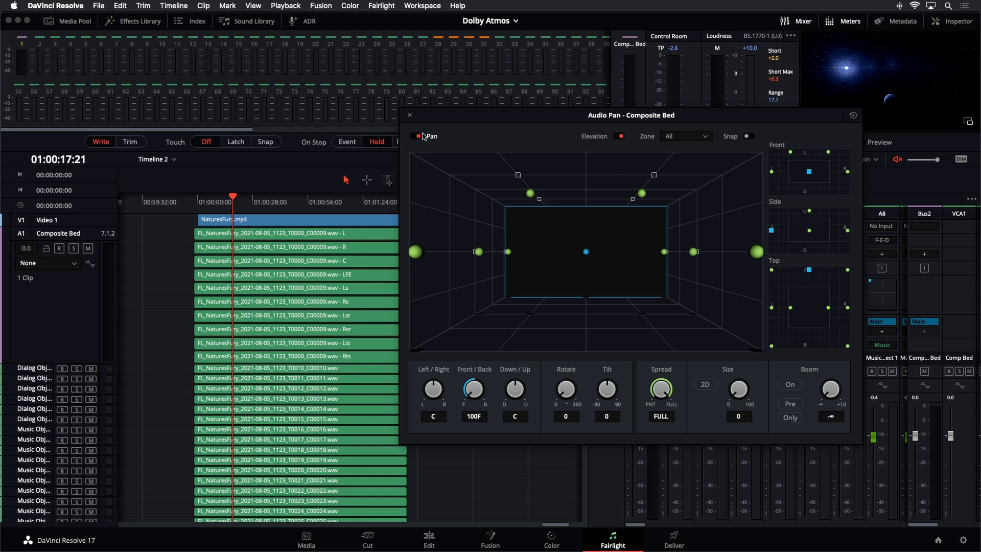
{"action": "left_click", "coordinate": [410, 117]}
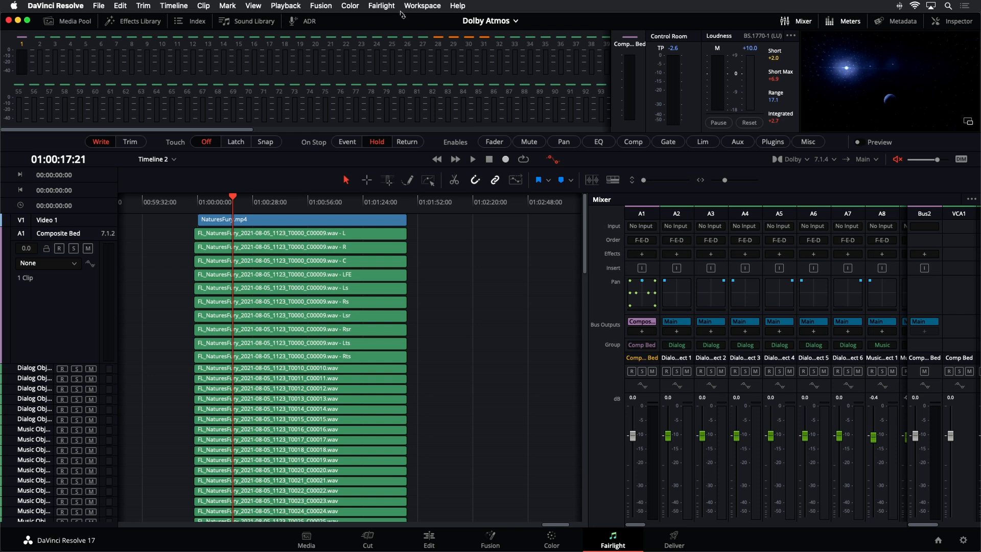
Examine the file name and format choices for exporting an immersive master, trying Dolby Atmos IMF IAB, and cancel the export.
{"action": "left_click", "coordinate": [395, 7]}
{"action": "mouse_move", "coordinate": [432, 179]}
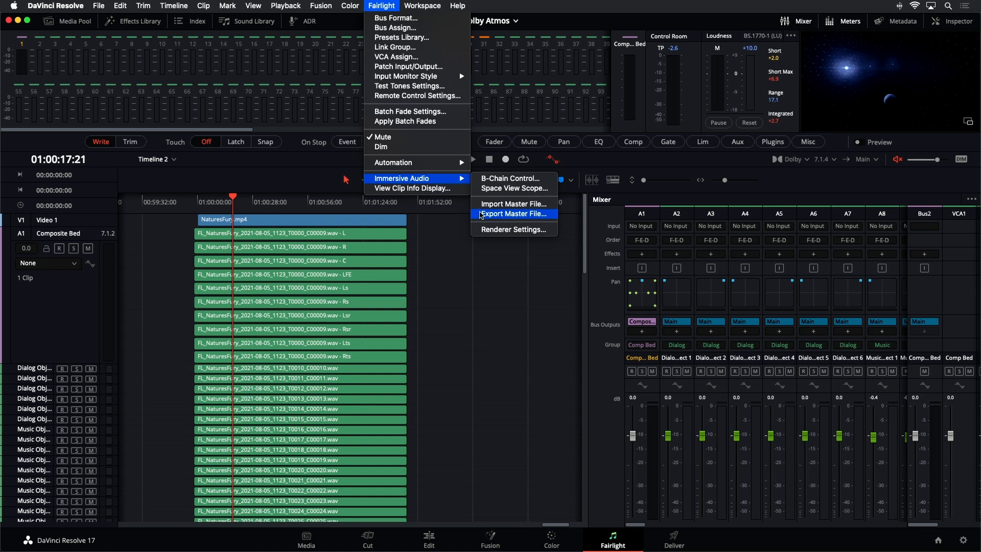
{"action": "left_click", "coordinate": [480, 214]}
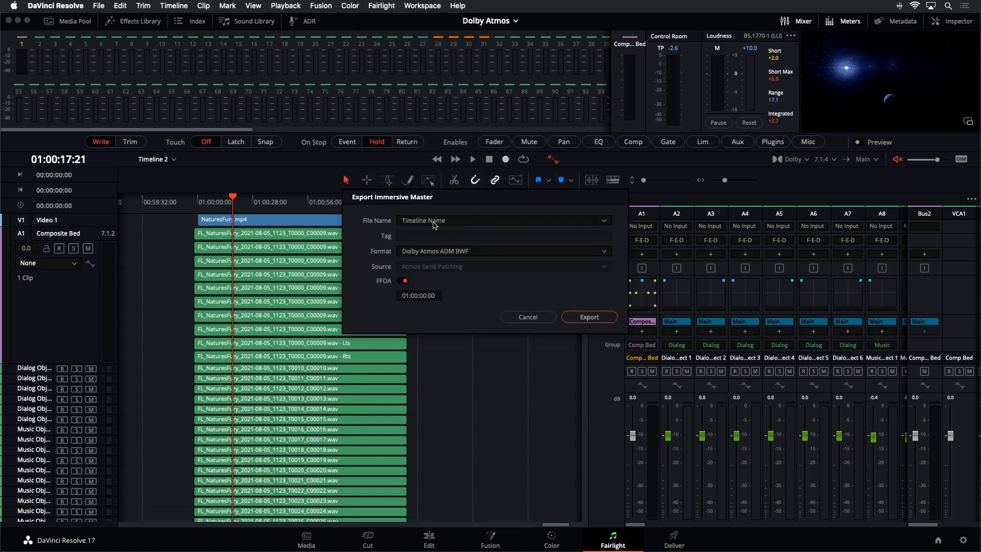
{"action": "left_click", "coordinate": [447, 222]}
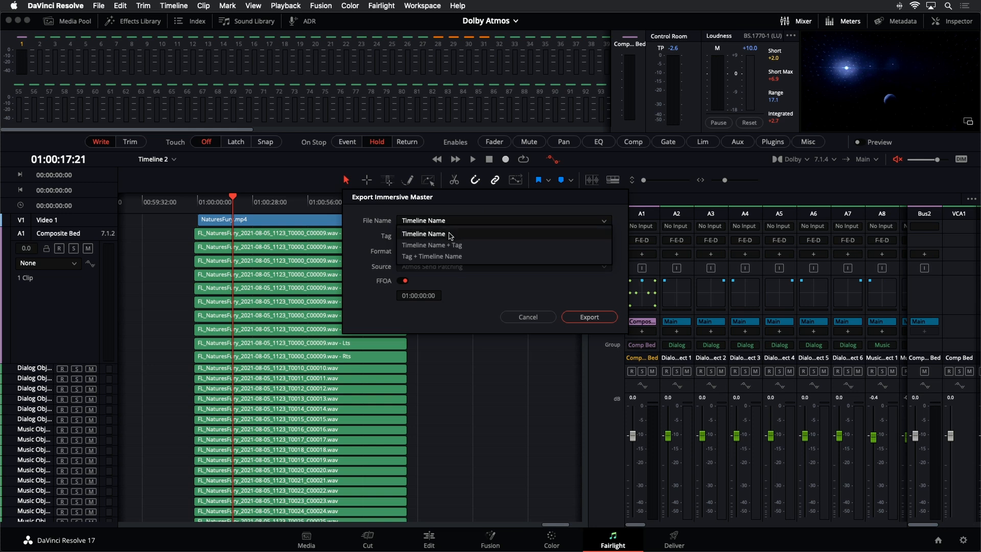
{"action": "left_click", "coordinate": [452, 221]}
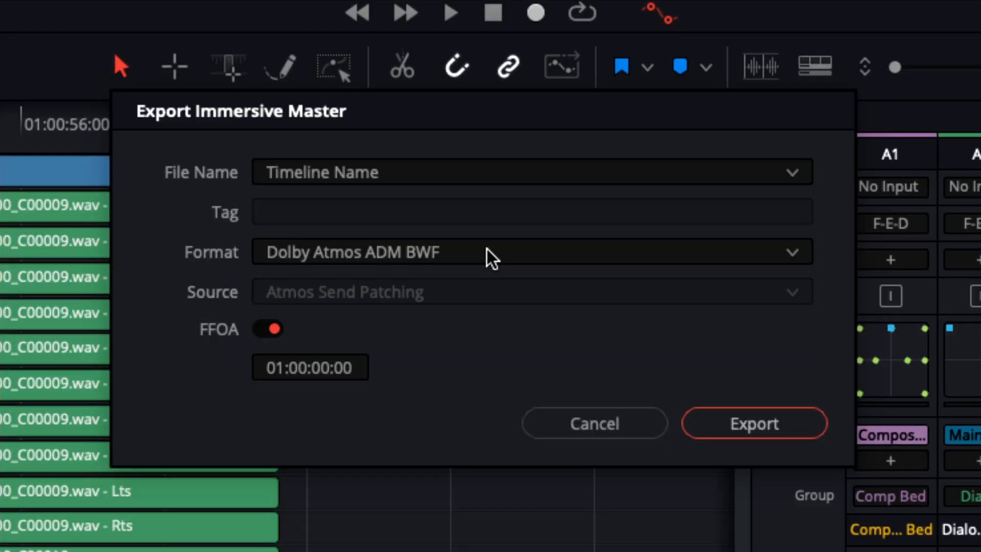
{"action": "left_click", "coordinate": [489, 255]}
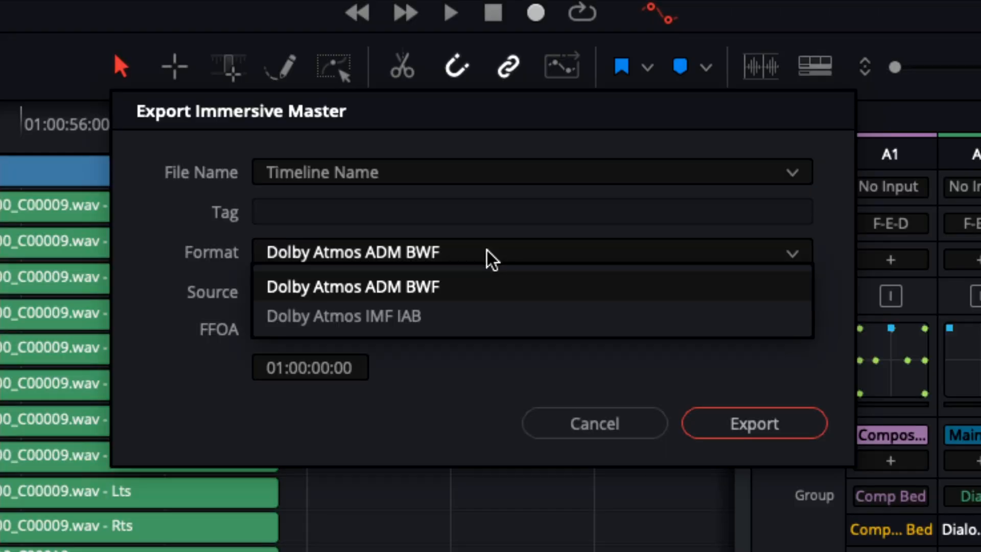
{"action": "left_click", "coordinate": [477, 316]}
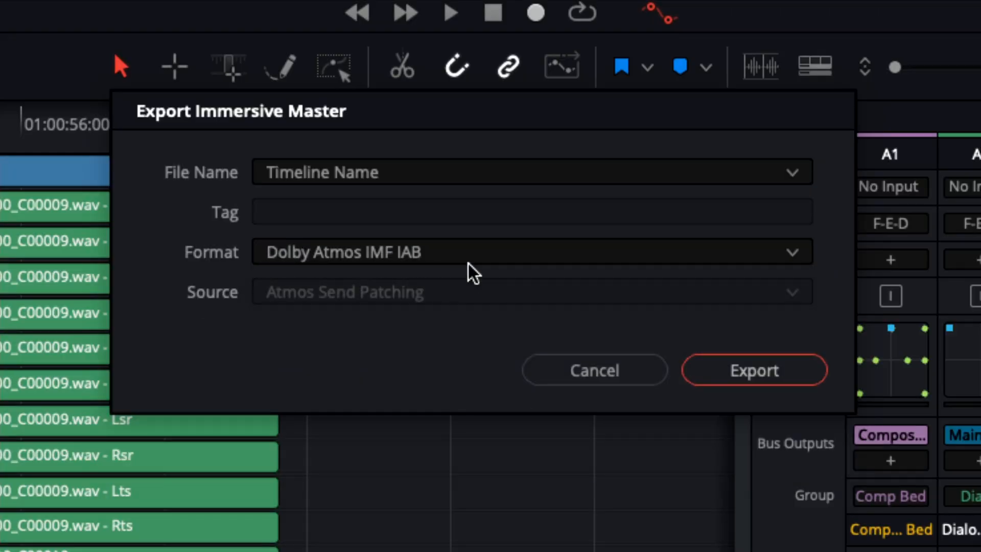
{"action": "left_click", "coordinate": [453, 257]}
{"action": "left_click", "coordinate": [449, 280]}
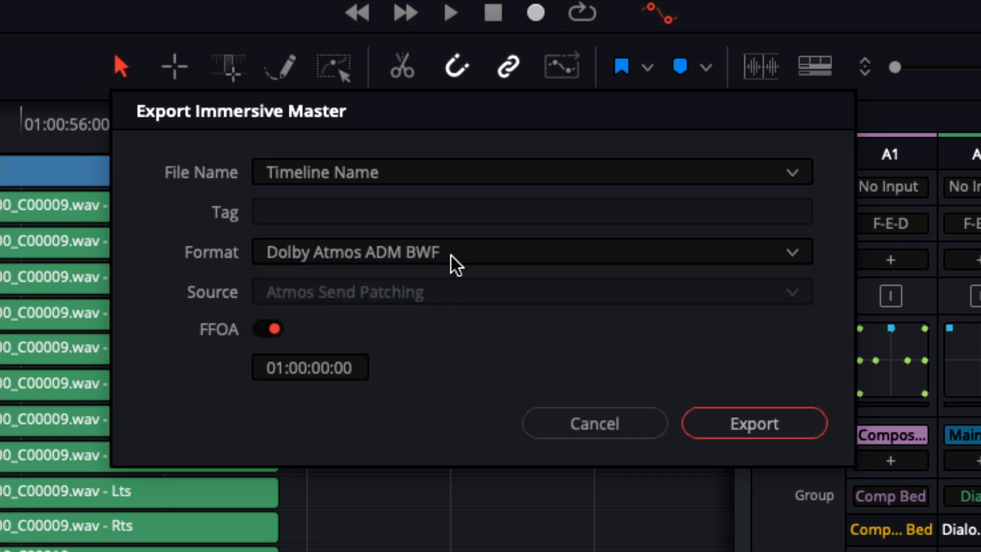
{"action": "left_click", "coordinate": [620, 437]}
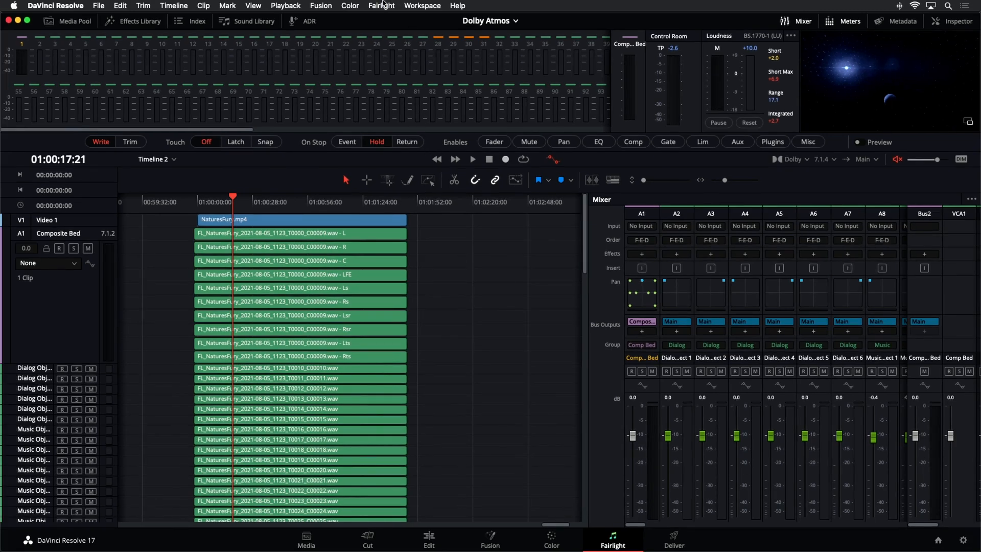
Reopen the immersive master export settings, choose the Dolby Atmos IMF IAB format to view its options, and cancel without exporting.
{"action": "left_click", "coordinate": [383, 6]}
{"action": "mouse_move", "coordinate": [389, 179]}
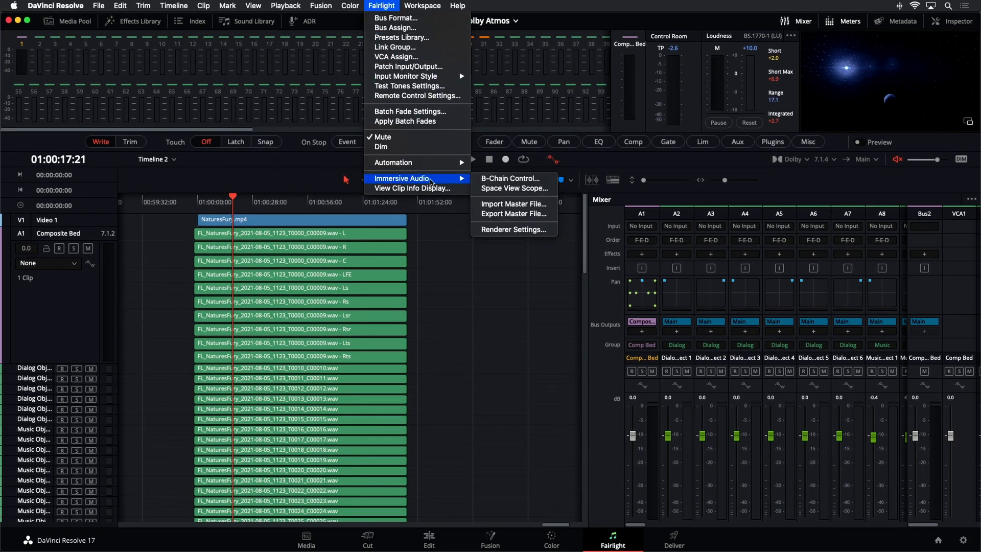
{"action": "left_click", "coordinate": [493, 214]}
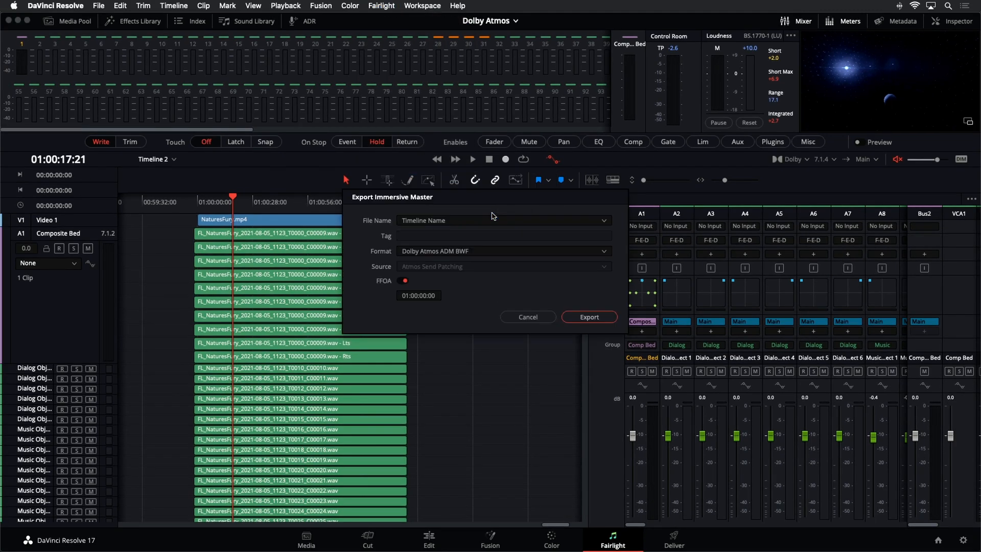
{"action": "left_click", "coordinate": [491, 250]}
{"action": "left_click", "coordinate": [493, 275]}
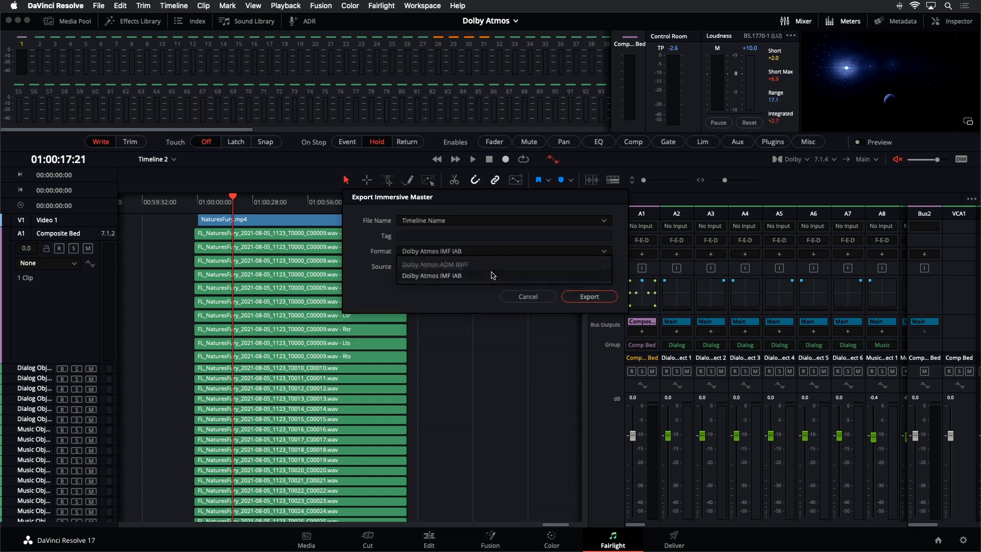
{"action": "left_click", "coordinate": [538, 296]}
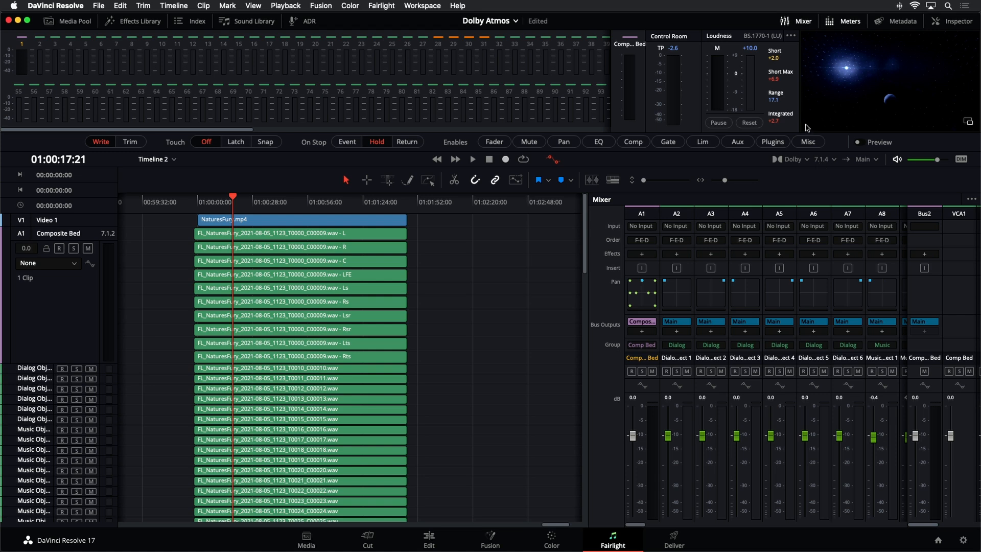
Widen and heighten the video viewer area, and view the list of available Dolby monitoring formats.
{"action": "left_click_drag", "start_coordinate": [798, 127], "coordinate": [712, 128]}
{"action": "left_click_drag", "start_coordinate": [718, 132], "coordinate": [710, 212]}
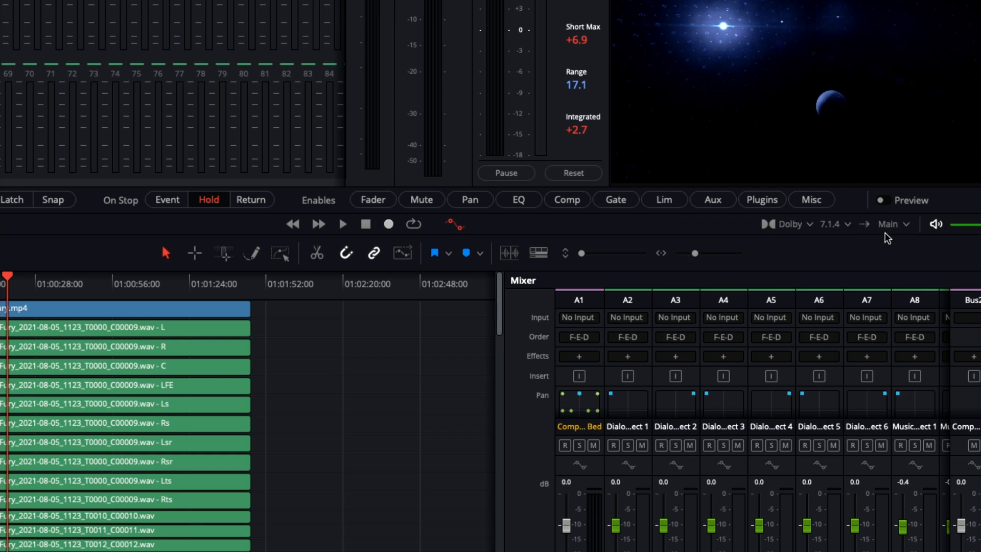
{"action": "left_click", "coordinate": [847, 224]}
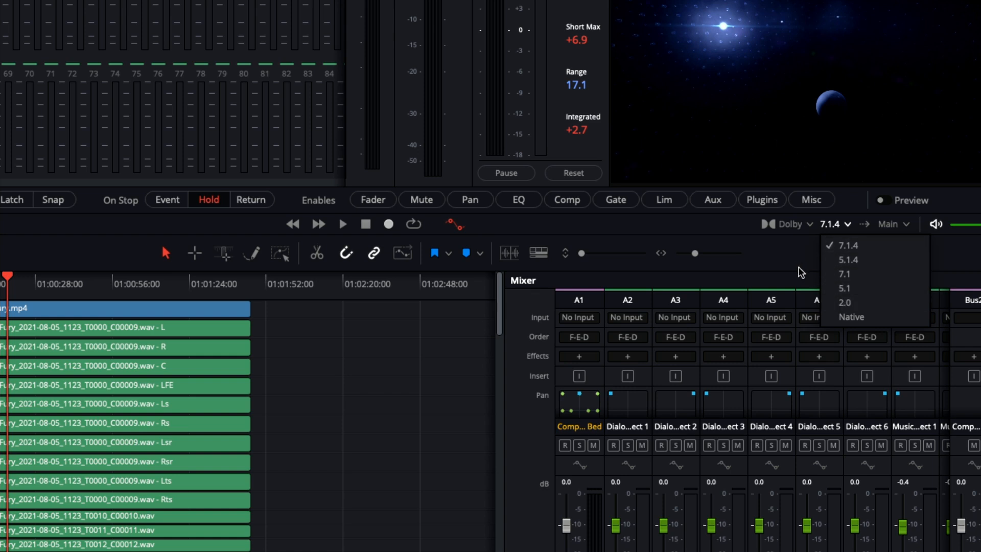
{"action": "left_click", "coordinate": [806, 268]}
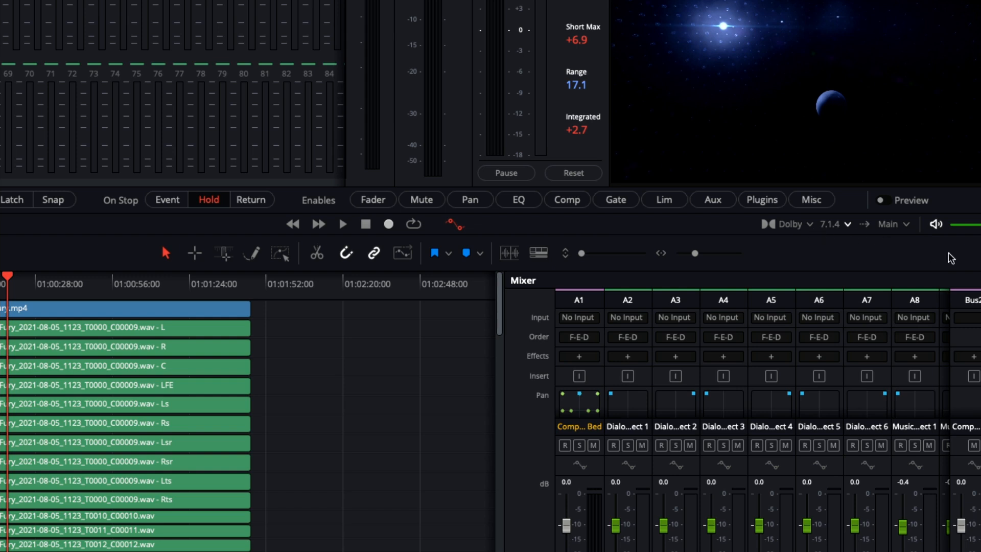
Dim the monitoring, compare the 2.0, 5.1.4 and 7.1 Dolby formats starting during playback, and return to 7.1.4.
{"action": "left_click", "coordinate": [952, 224]}
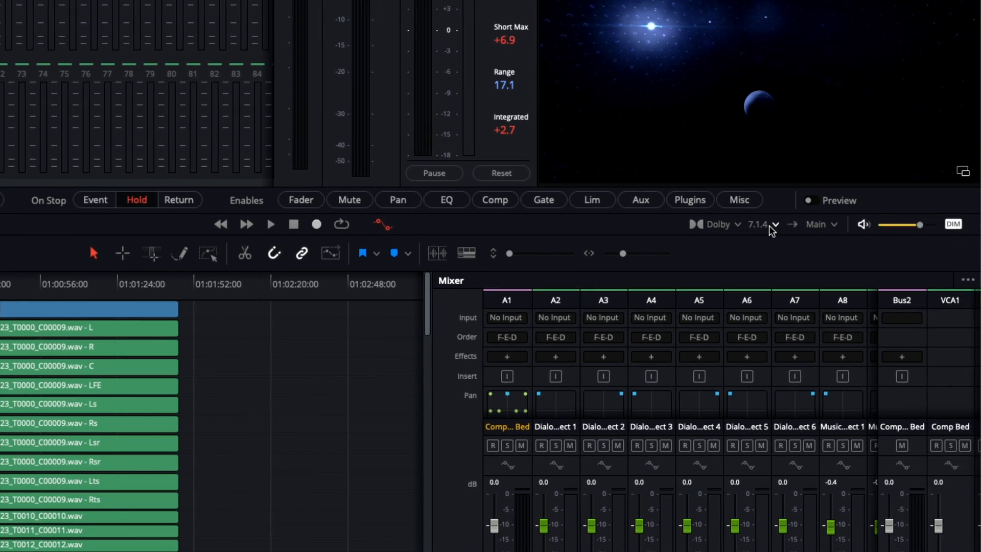
{"action": "key", "text": "space"}
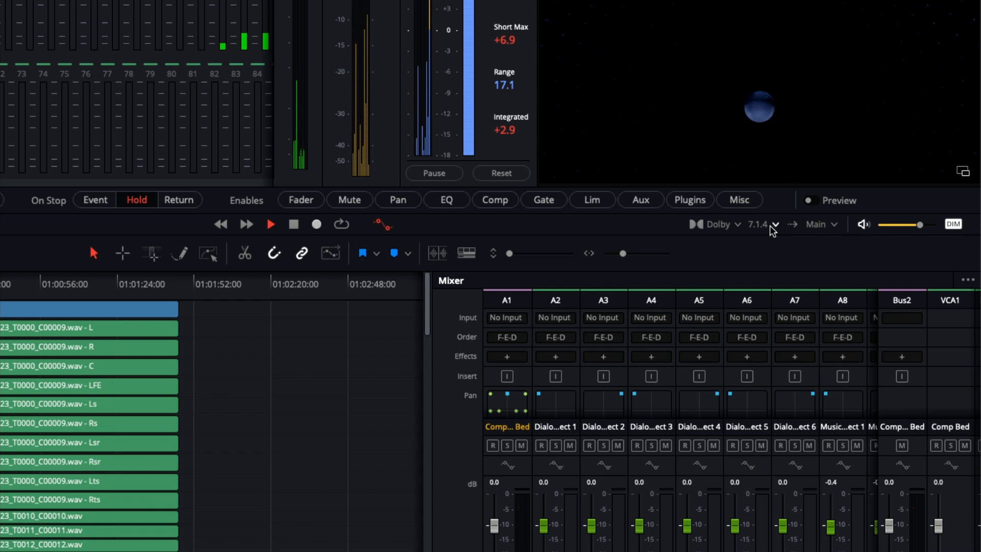
{"action": "left_click", "coordinate": [772, 225]}
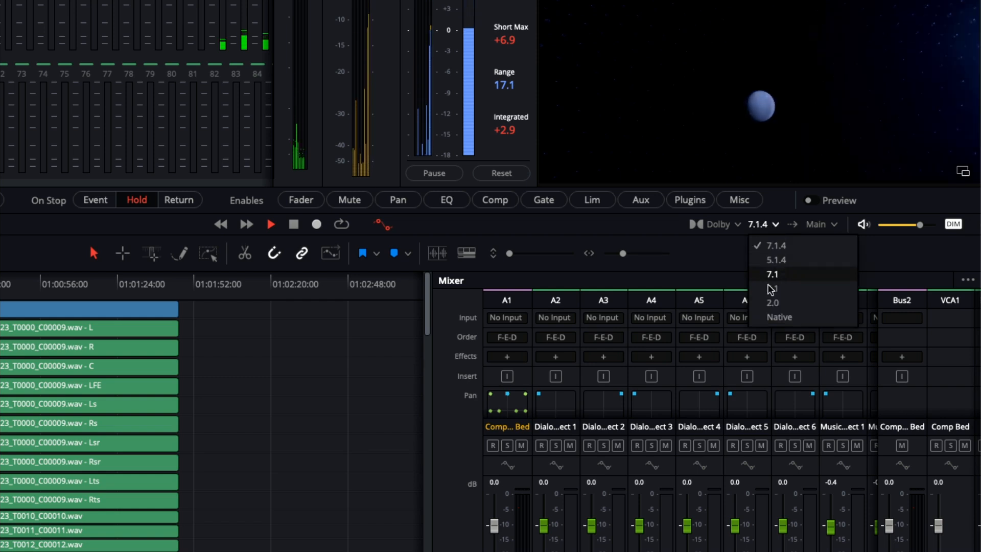
{"action": "left_click", "coordinate": [772, 303]}
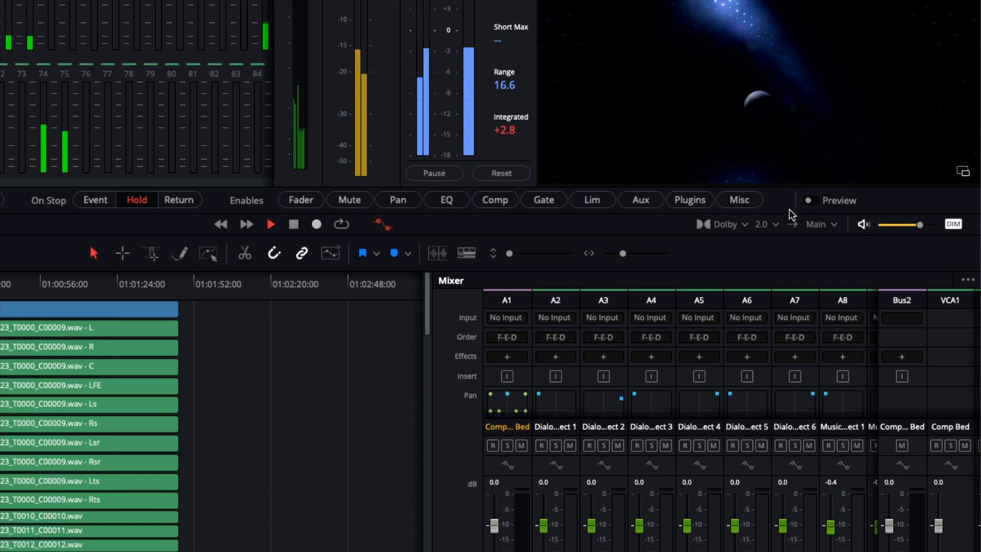
{"action": "left_click", "coordinate": [769, 224]}
{"action": "left_click", "coordinate": [776, 259]}
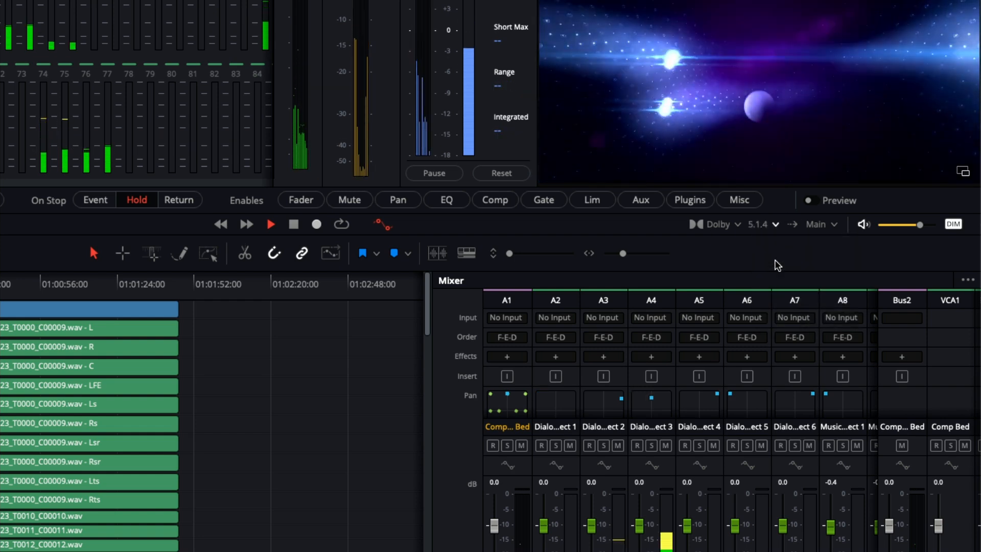
{"action": "left_click", "coordinate": [777, 225]}
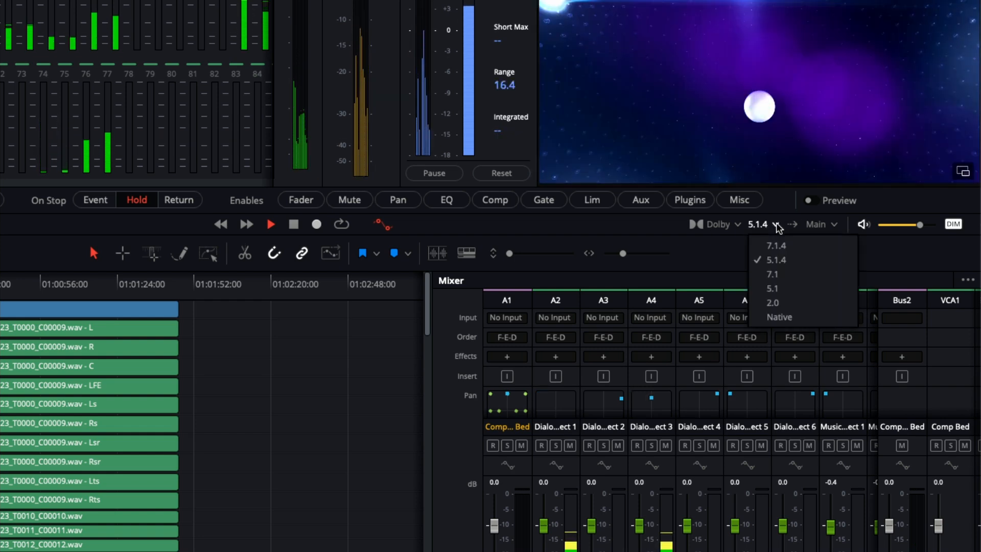
{"action": "left_click", "coordinate": [772, 274]}
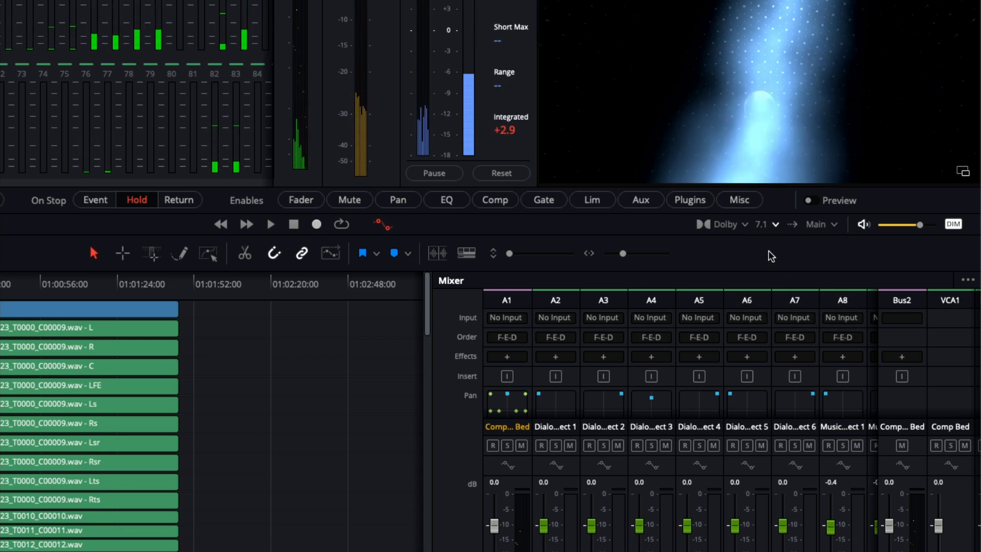
{"action": "left_click", "coordinate": [775, 225]}
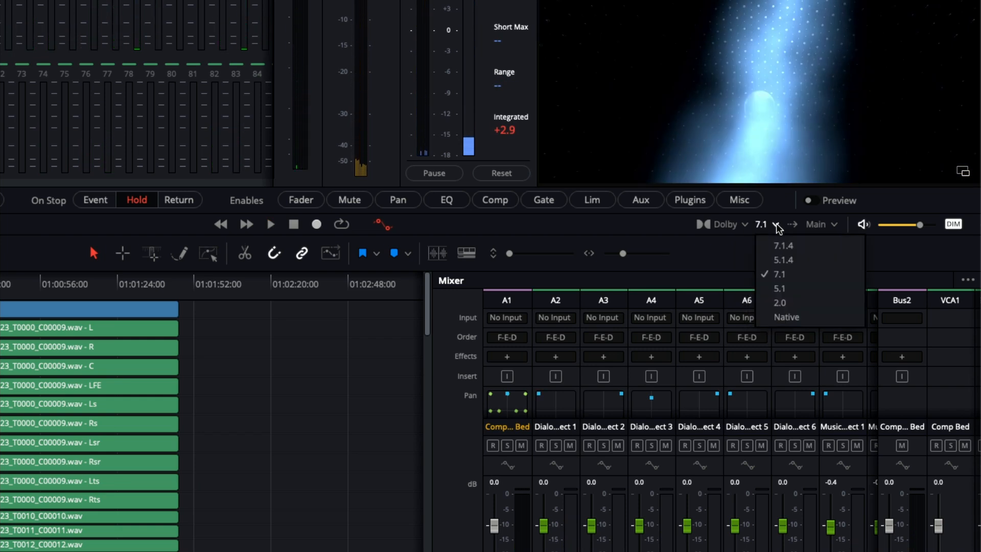
{"action": "left_click", "coordinate": [779, 246]}
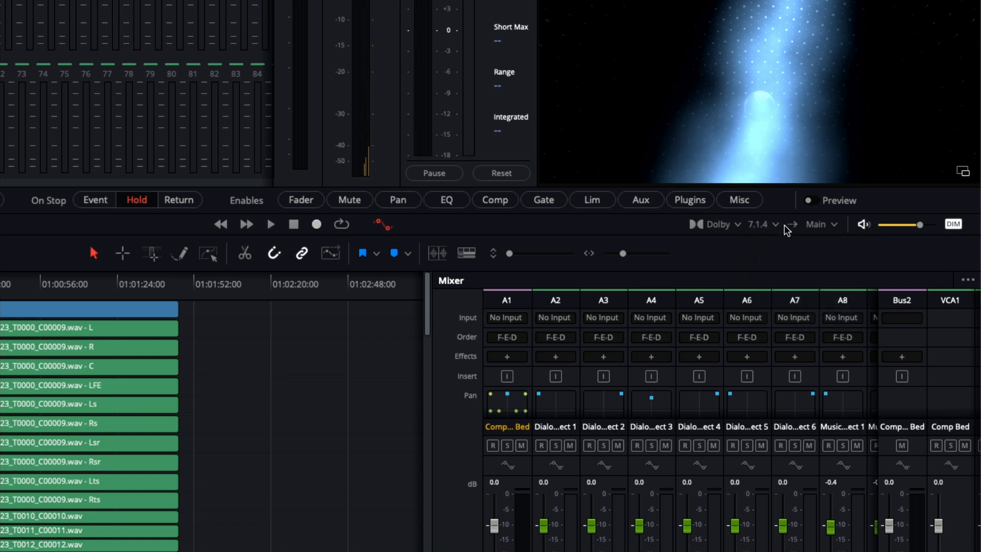
Look over the monitoring format choices again, including Native, while keeping 7.1.4.
{"action": "left_click", "coordinate": [774, 225]}
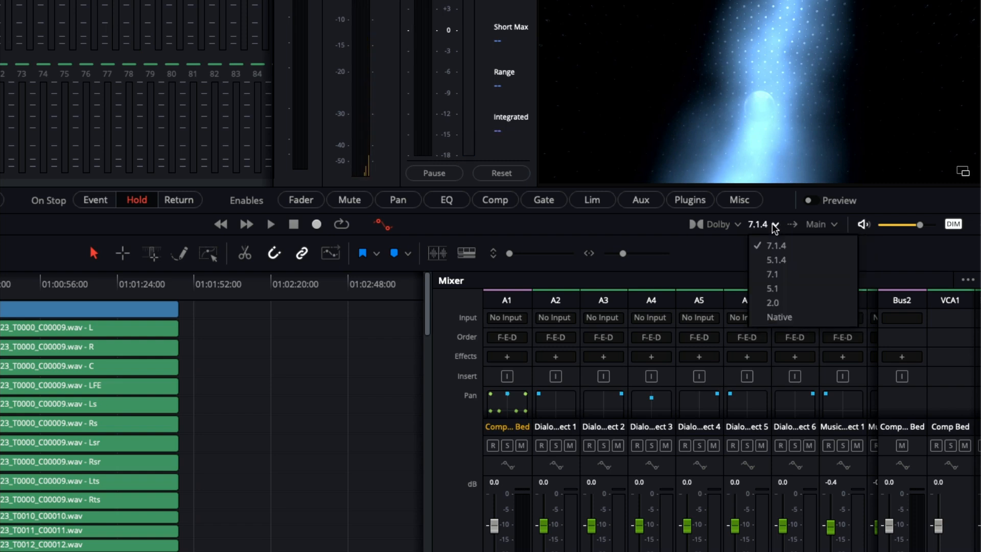
{"action": "left_click", "coordinate": [726, 254]}
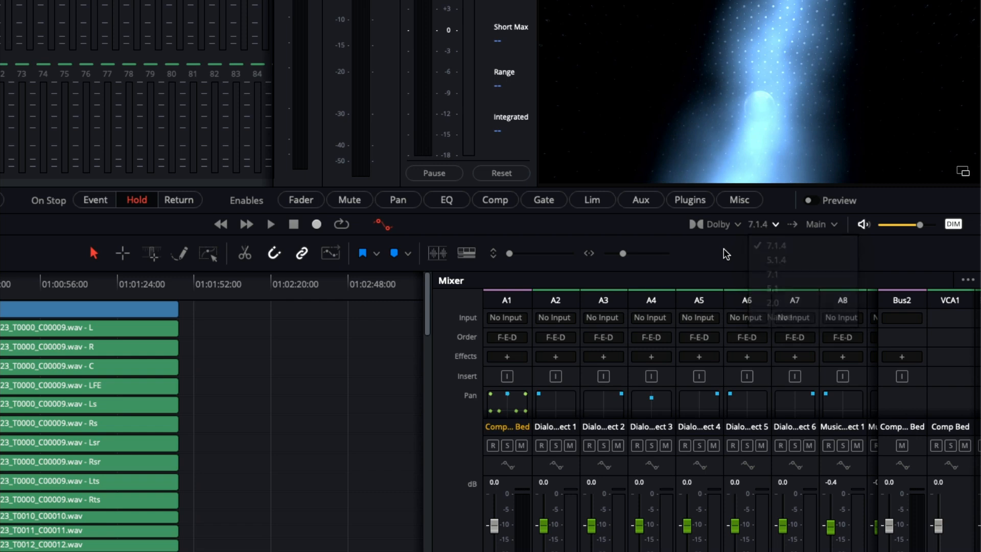
{"action": "left_click", "coordinate": [776, 225]}
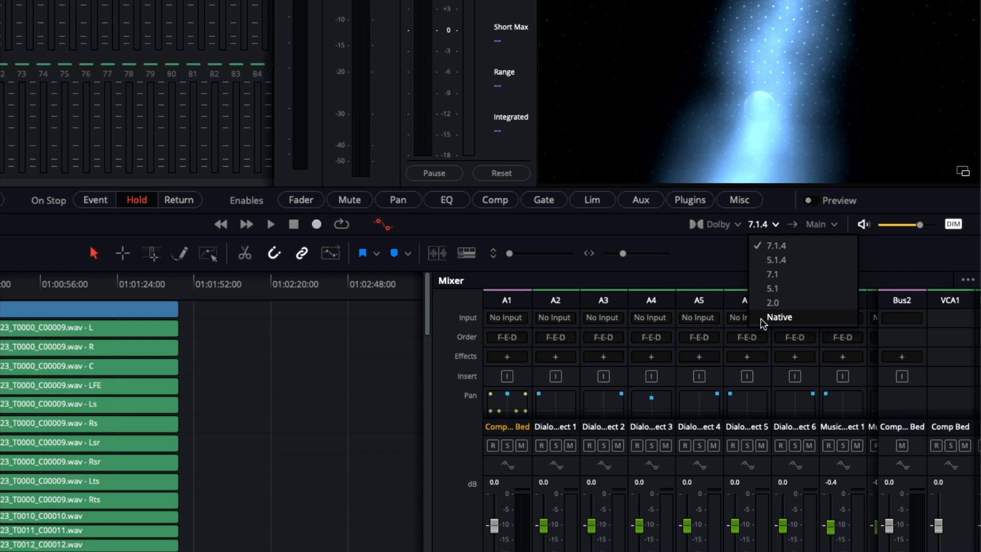
{"action": "left_click", "coordinate": [723, 261]}
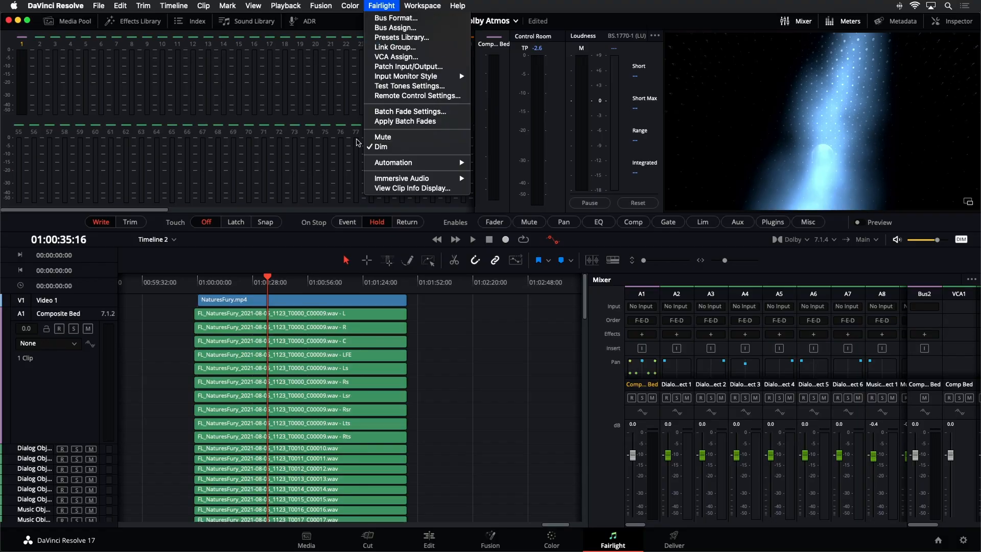
Bring up the Dolby Atmos Renderer Settings to examine the downmix and trim controls, and play briefly in the 2.0 monitoring format.
{"action": "mouse_move", "coordinate": [372, 180]}
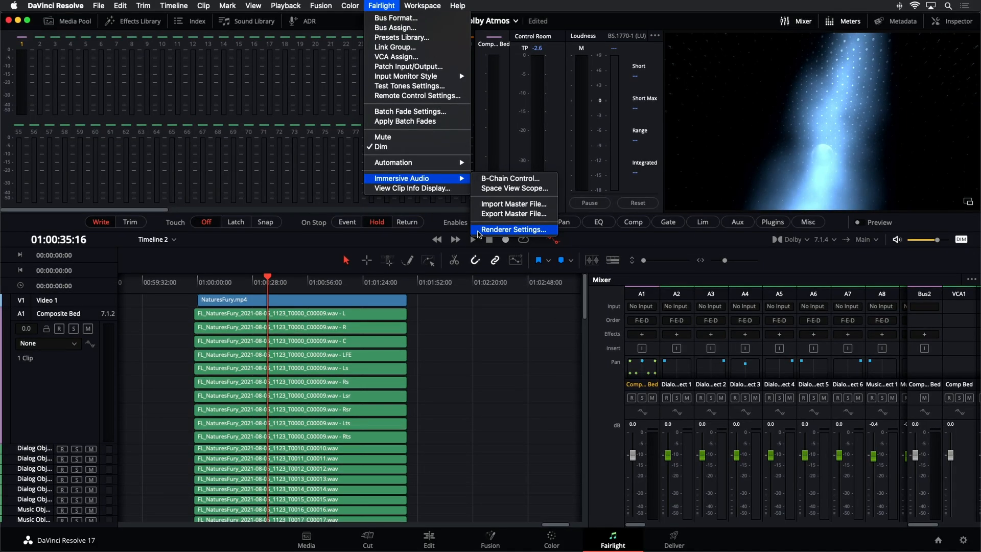
{"action": "left_click", "coordinate": [479, 234]}
{"action": "left_click_drag", "start_coordinate": [468, 122], "coordinate": [408, 90]}
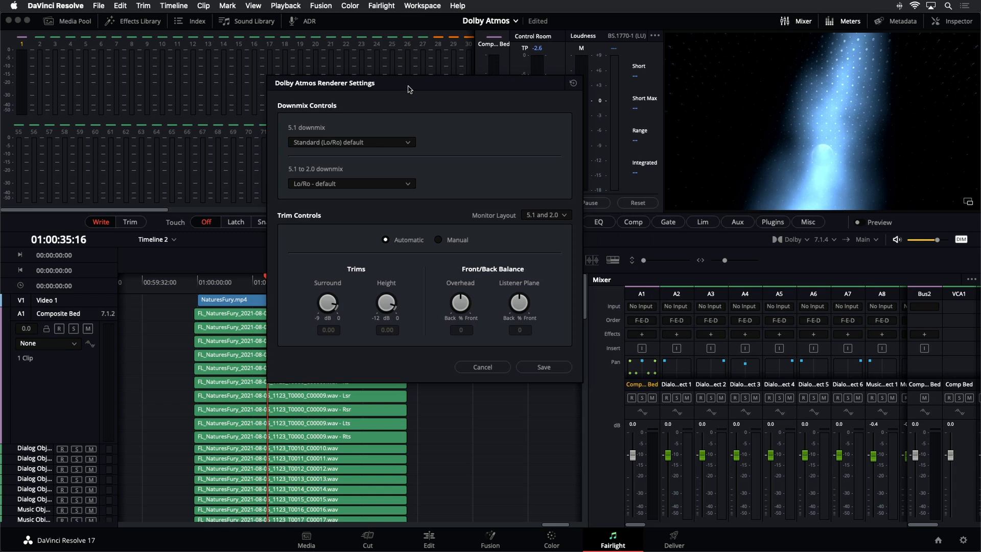
{"action": "left_click", "coordinate": [832, 239]}
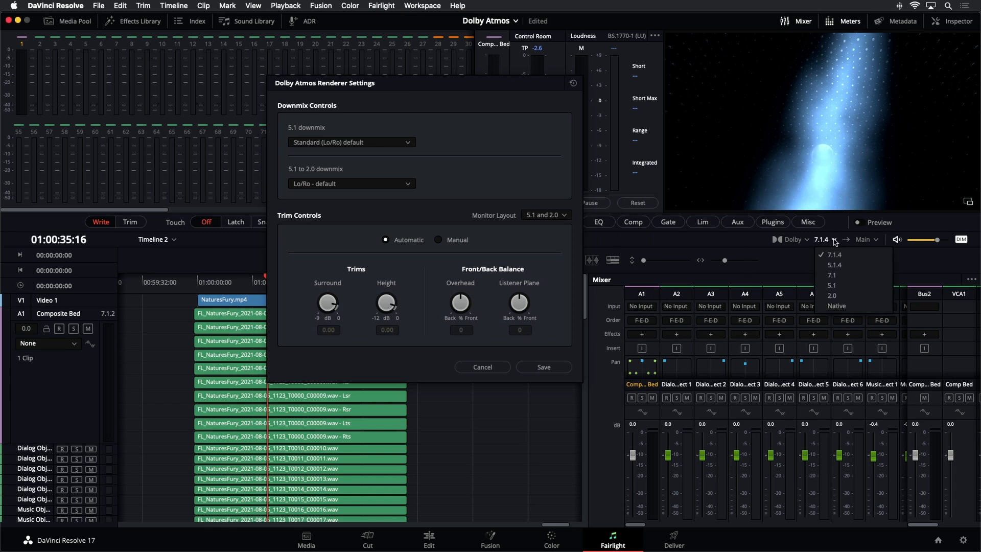
{"action": "left_click", "coordinate": [830, 297]}
{"action": "key", "text": "space"}
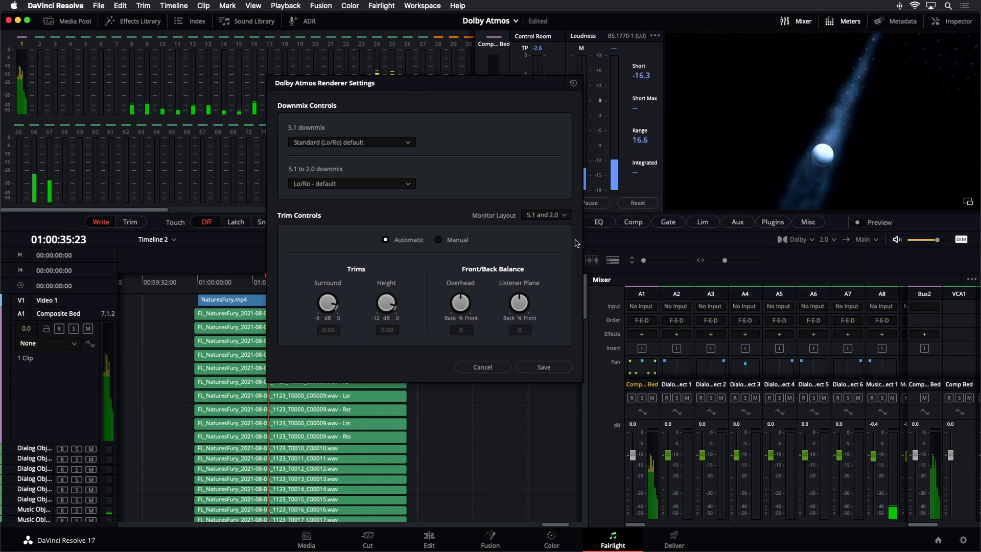
{"action": "key", "text": "space"}
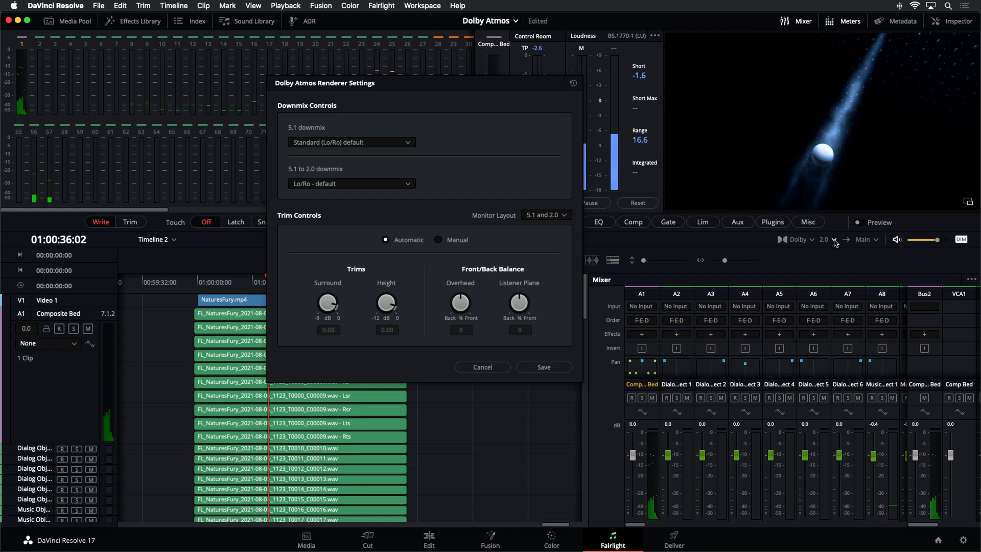
Set the Dolby monitoring format to 5.1 and close the Renderer Settings without saving.
{"action": "left_click", "coordinate": [834, 240]}
{"action": "left_click", "coordinate": [832, 286]}
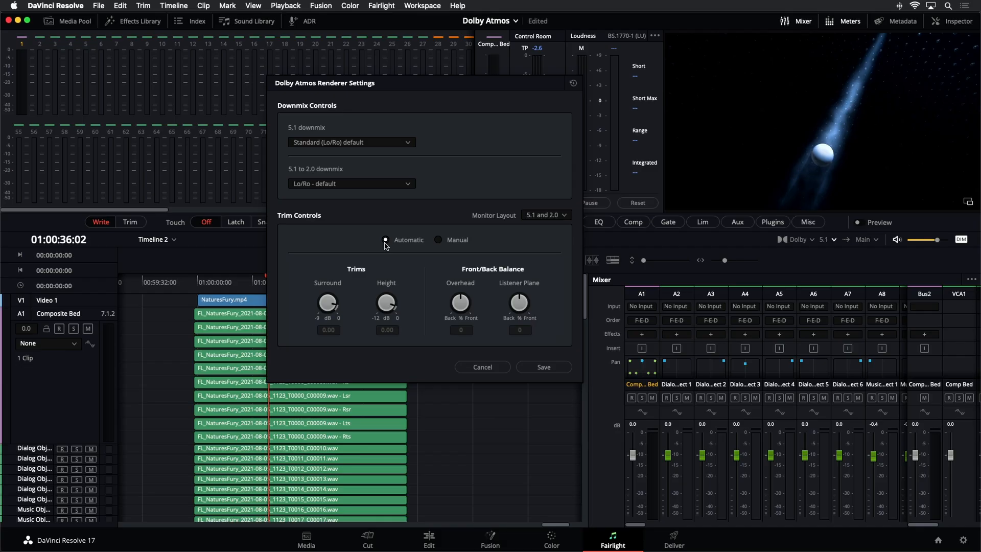
{"action": "left_click", "coordinate": [486, 370]}
Move the playhead to about 01:00:59:20 and adjust the timeline zoom until the clips fill most of its width.
{"action": "left_click", "coordinate": [316, 285]}
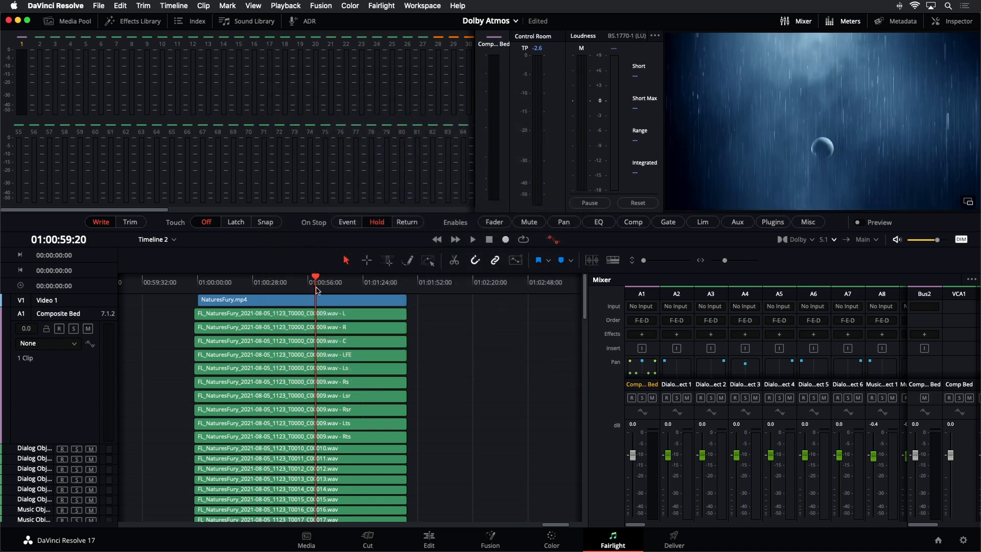
{"action": "key", "text": "shift+z"}
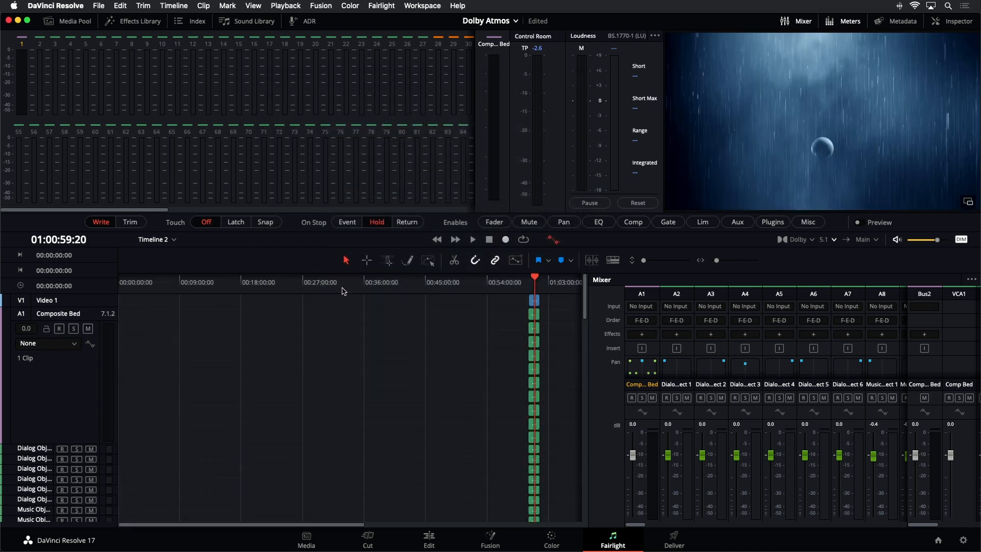
{"action": "key", "text": "super+equal"}
{"action": "key", "text": "super+equal"}
{"action": "key", "text": "super+equal"}
{"action": "key", "text": "super+equal"}
{"action": "key", "text": "super+equal"}
{"action": "key", "text": "super+minus"}
{"action": "key", "text": "super+equal"}
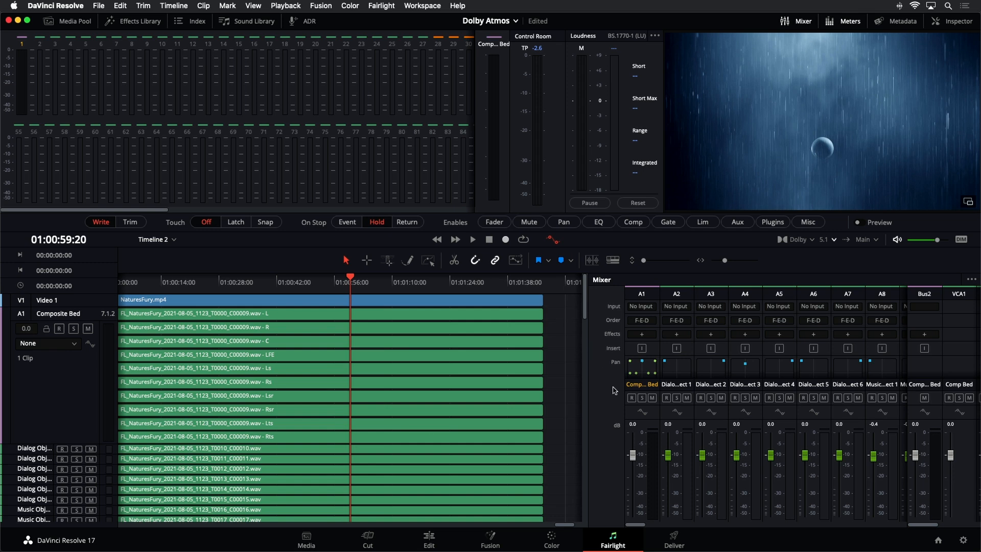
Switch to the Atmos 7.1.4 Ident project and look over its test clips and speaker channel tracks from Left to RTR.
{"action": "left_click", "coordinate": [937, 539]}
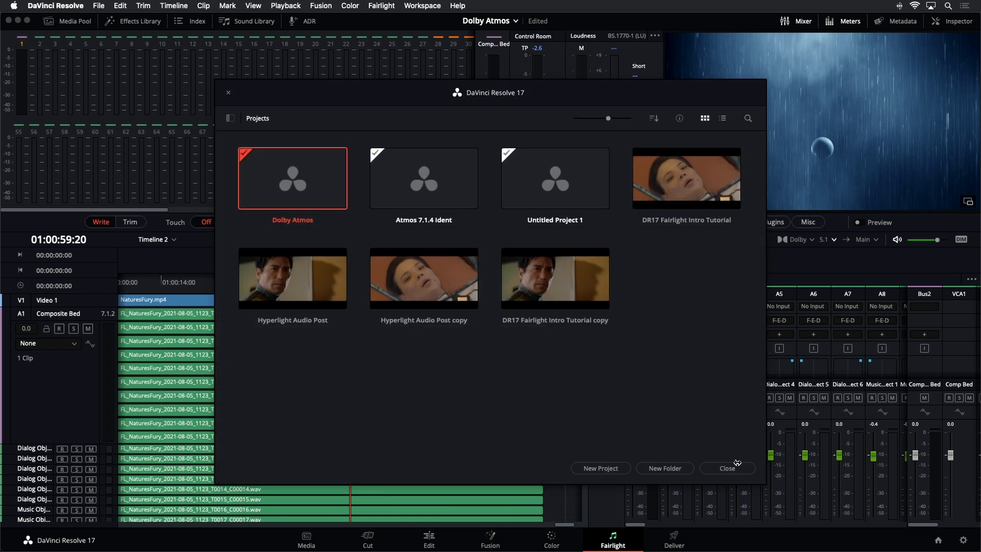
{"action": "double_click", "coordinate": [451, 183]}
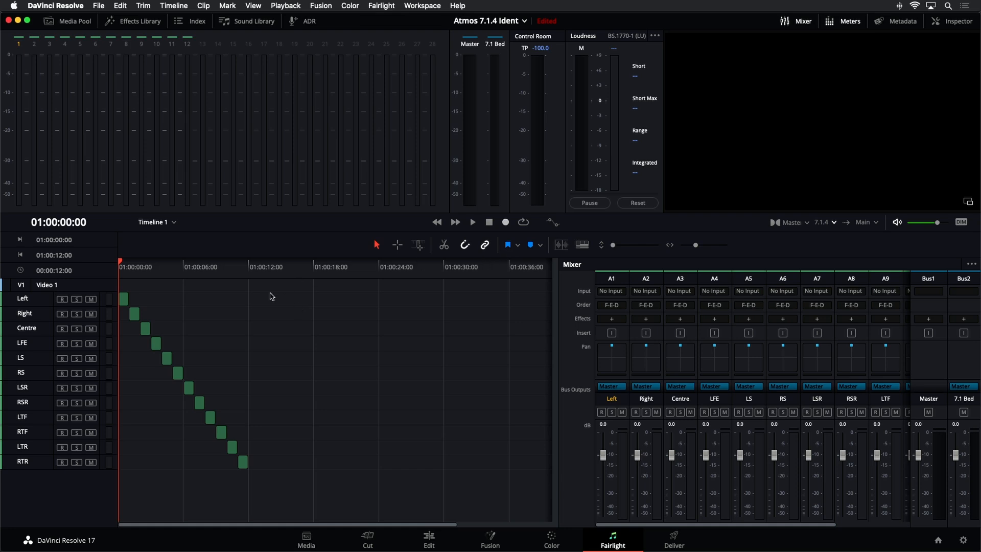
{"action": "scroll", "coordinate": [272, 296], "scroll_direction": "up", "scroll_amount": 5}
{"action": "scroll", "coordinate": [272, 296], "scroll_direction": "down", "scroll_amount": 4}
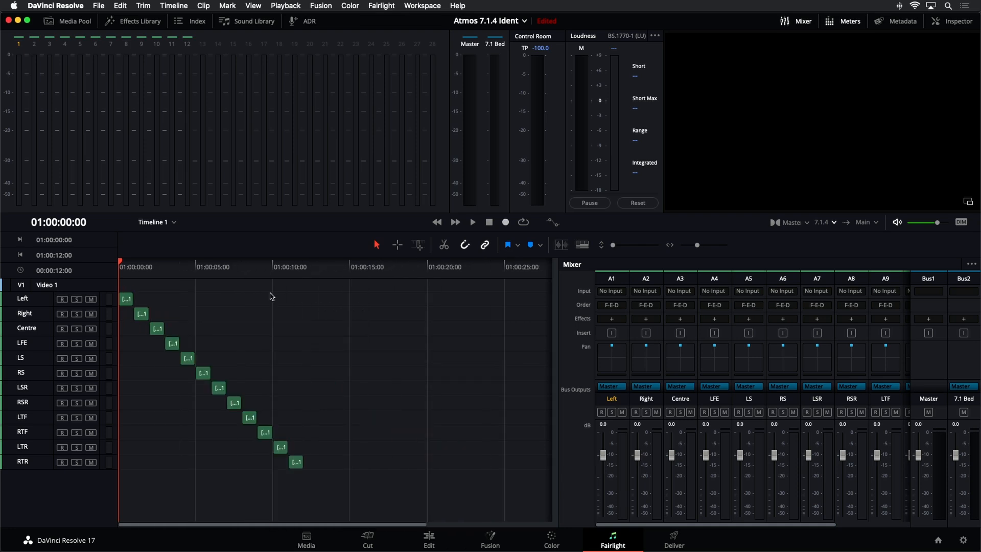
{"action": "left_click", "coordinate": [36, 302]}
{"action": "left_click", "coordinate": [36, 477]}
Reset the workspace layout to its default and fit the test clips to the timeline width.
{"action": "left_click", "coordinate": [409, 6]}
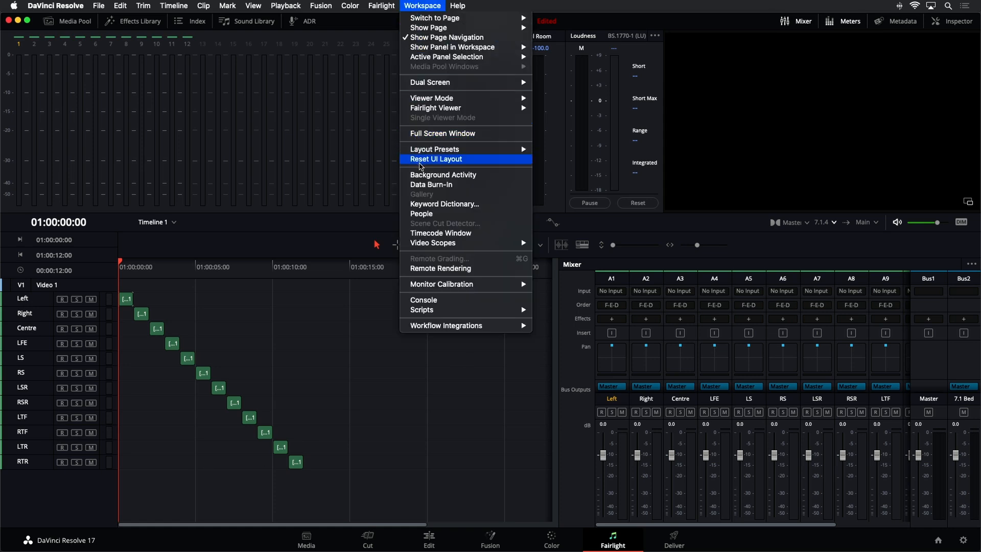
{"action": "left_click", "coordinate": [420, 160]}
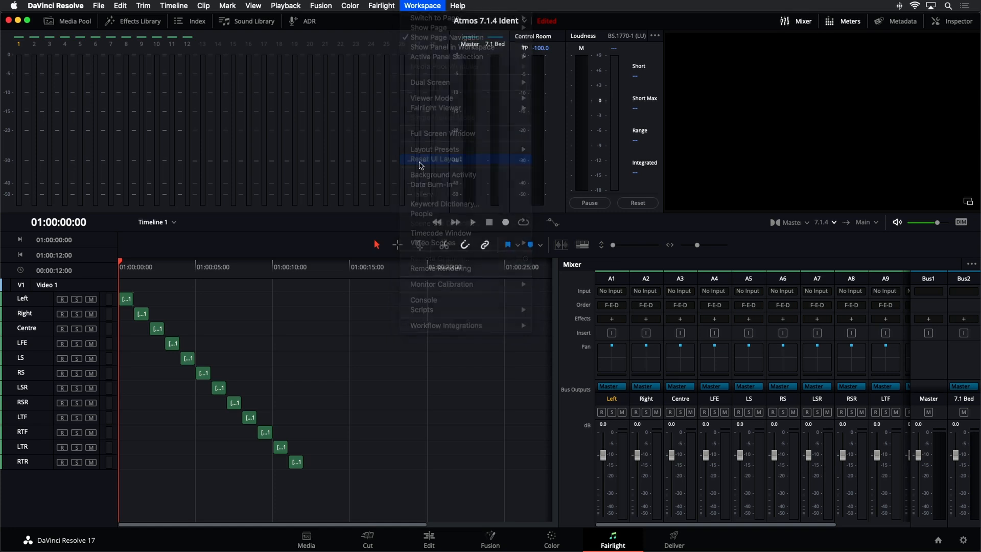
{"action": "key", "text": "shift+z"}
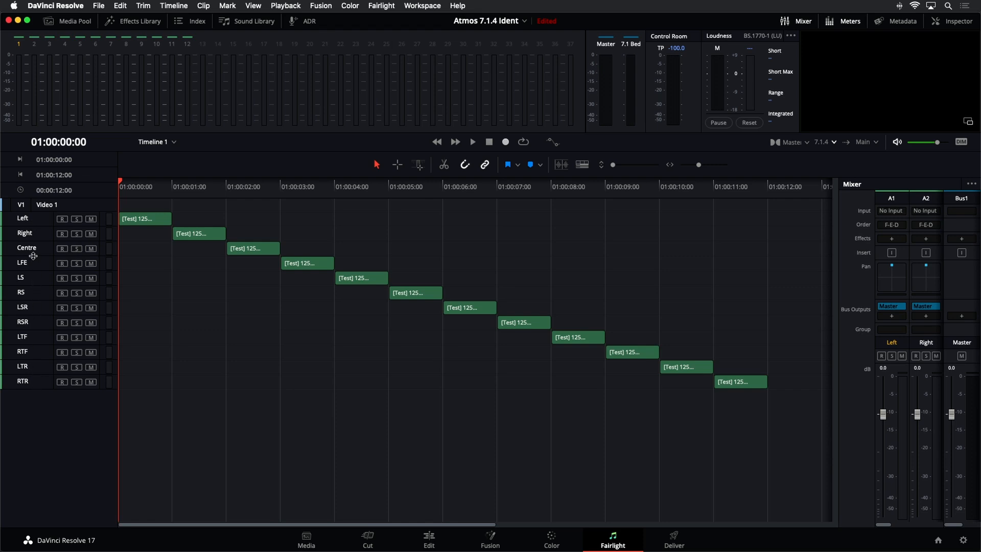
Highlight the speaker tracks individually, from Left, Right, Centre, LFE and LS to the height tracks LTF, RTF, LTR and RTR.
{"action": "left_click", "coordinate": [33, 223]}
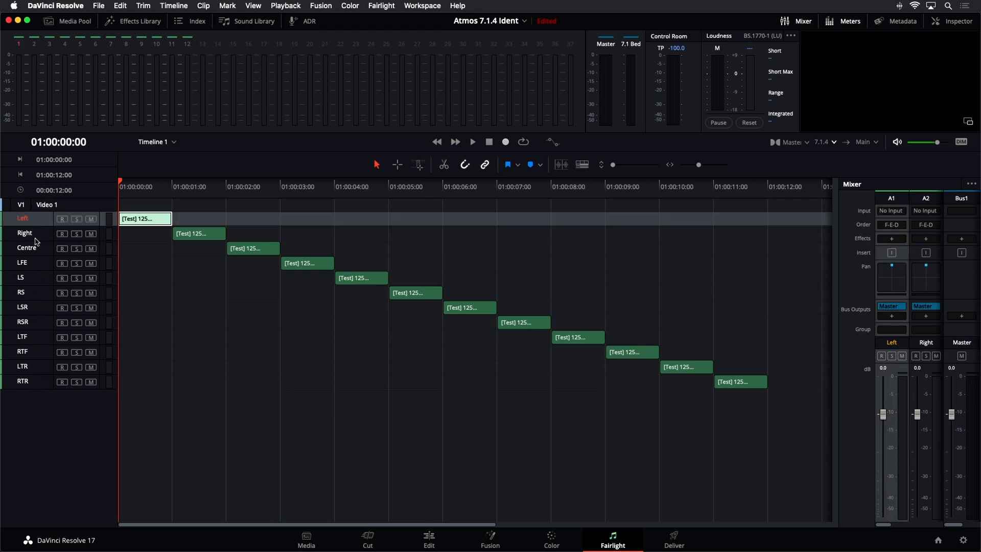
{"action": "left_click", "coordinate": [35, 236]}
{"action": "left_click", "coordinate": [36, 250]}
{"action": "left_click", "coordinate": [35, 268]}
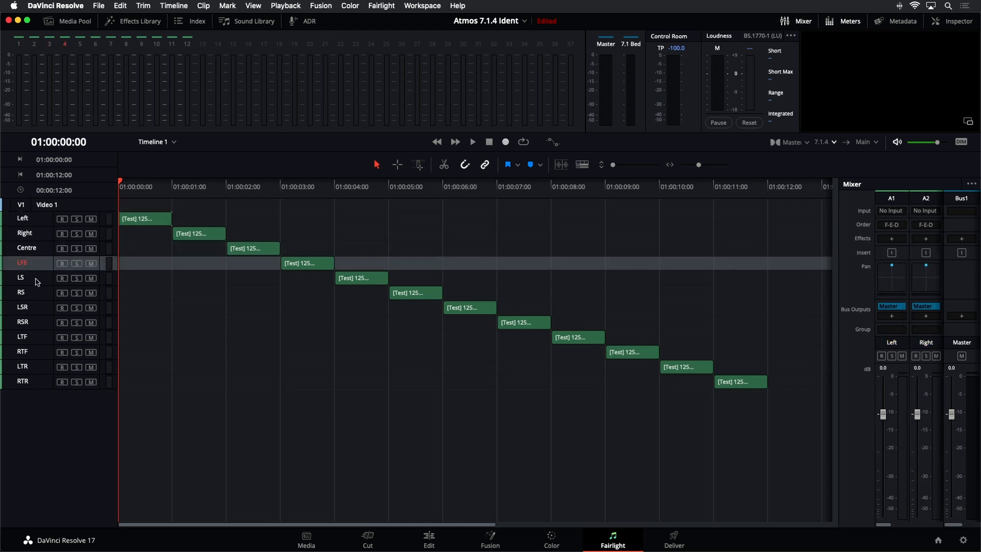
{"action": "left_click", "coordinate": [36, 280]}
{"action": "left_click", "coordinate": [35, 408]}
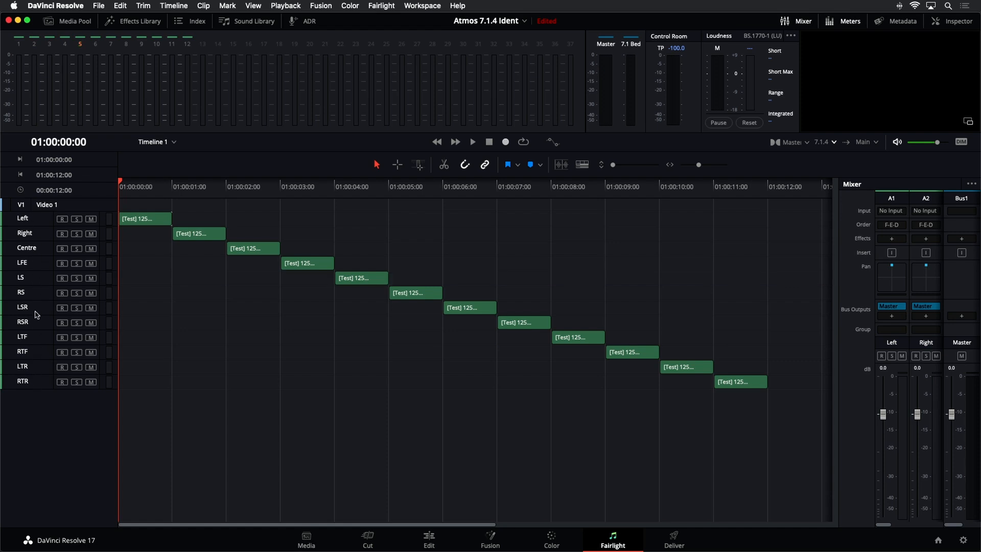
{"action": "left_click", "coordinate": [35, 341]}
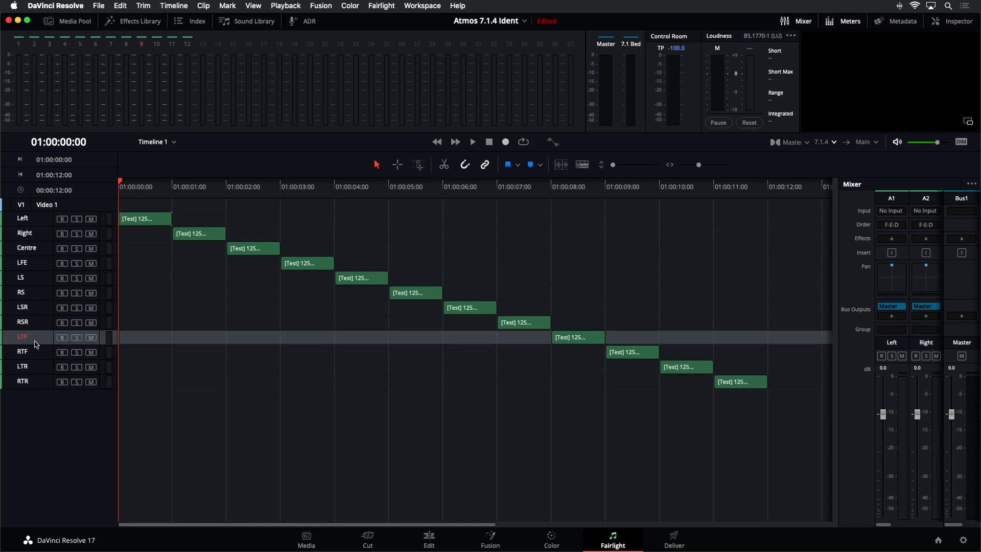
{"action": "left_click", "coordinate": [34, 356]}
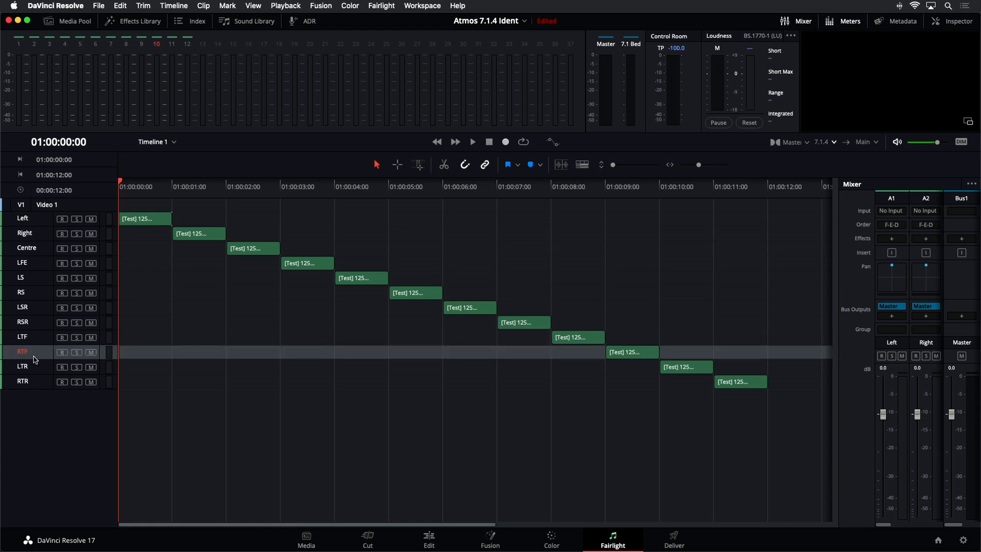
{"action": "left_click", "coordinate": [35, 370]}
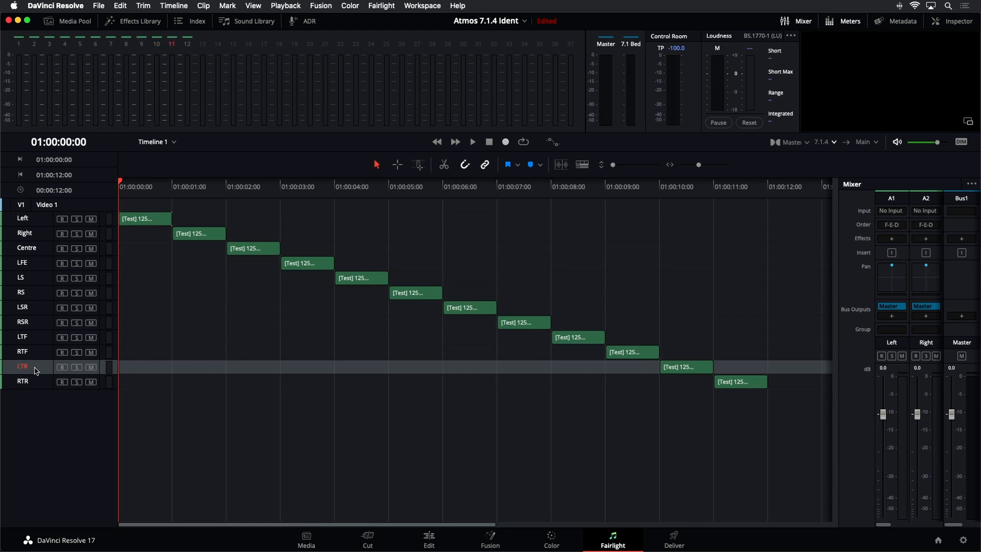
{"action": "left_click", "coordinate": [33, 387]}
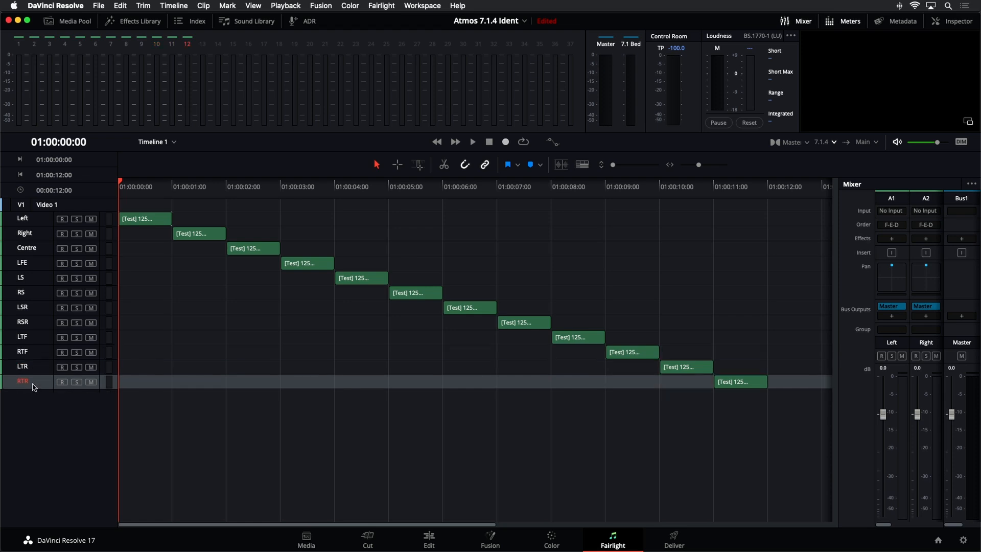
{"action": "left_click", "coordinate": [45, 413]}
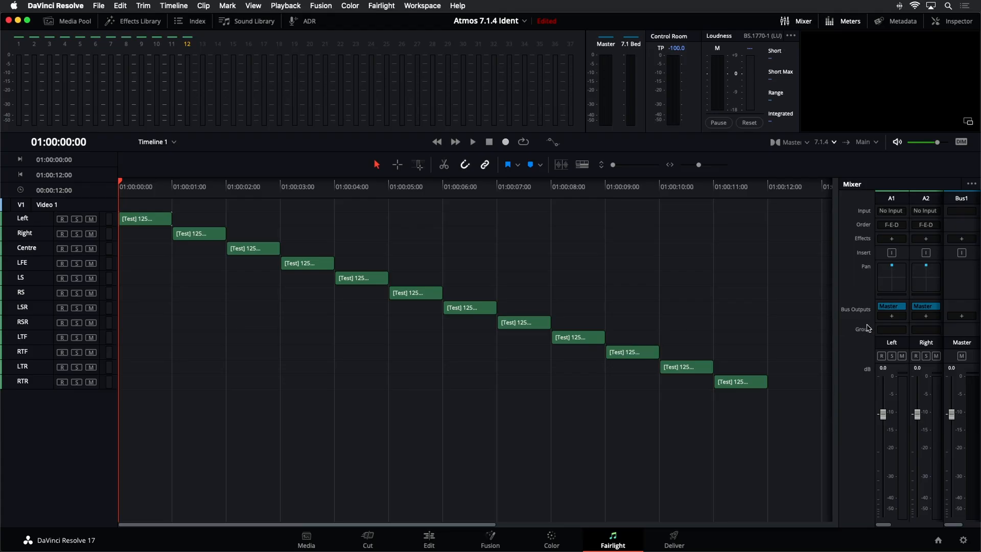
Zoom out the timeline, mute the monitoring, and play the test clips through to about 01:00:14:17 while checking the track meters.
{"action": "key", "text": "super+minus"}
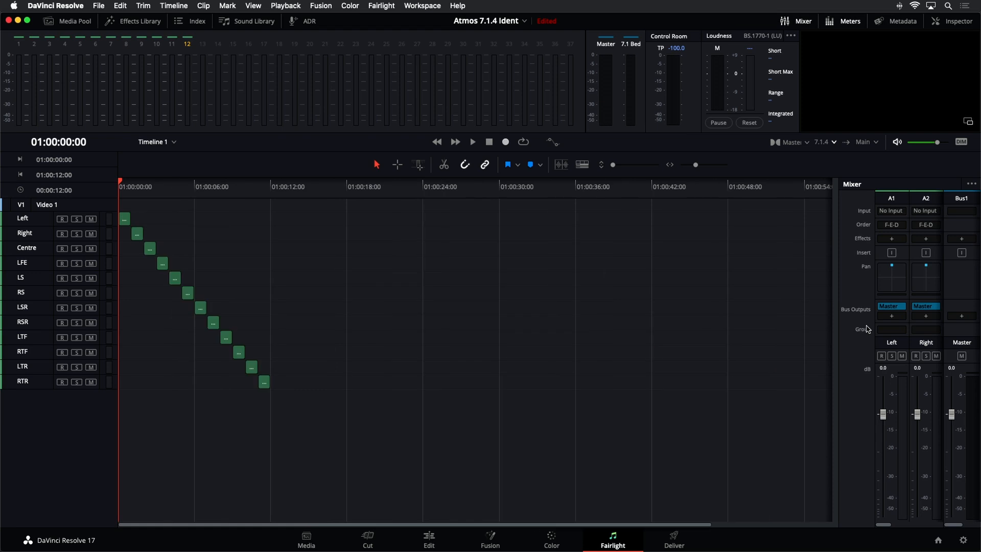
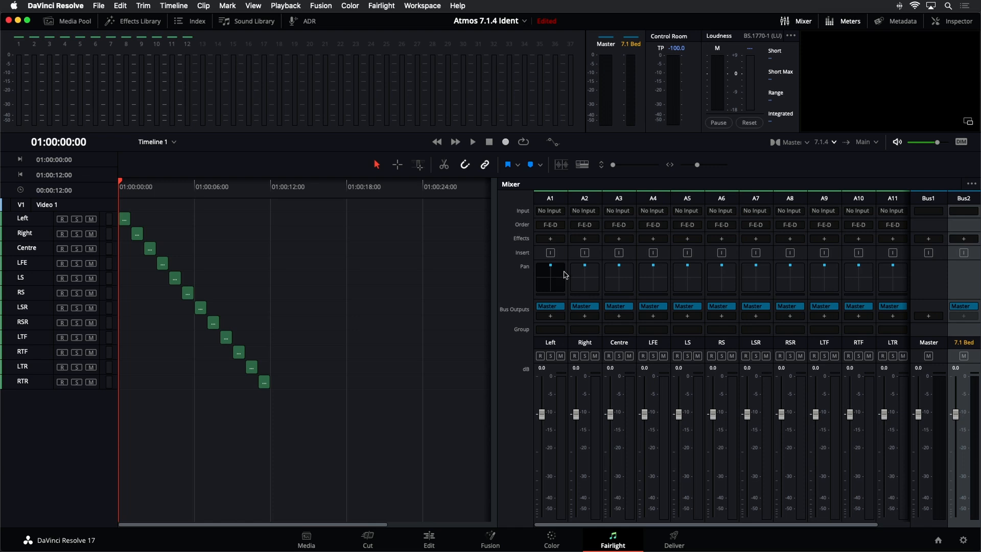
{"action": "key", "text": "space"}
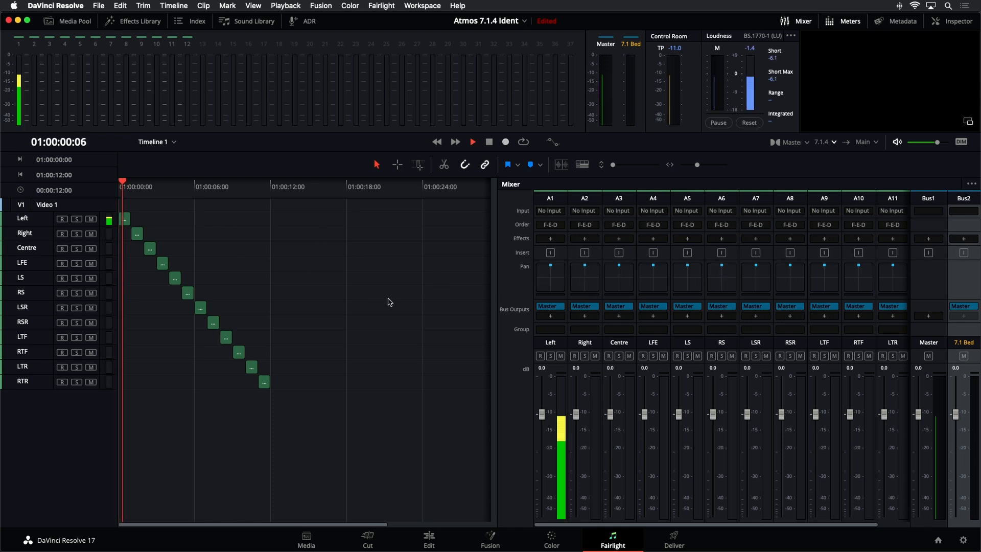
{"action": "key", "text": "space"}
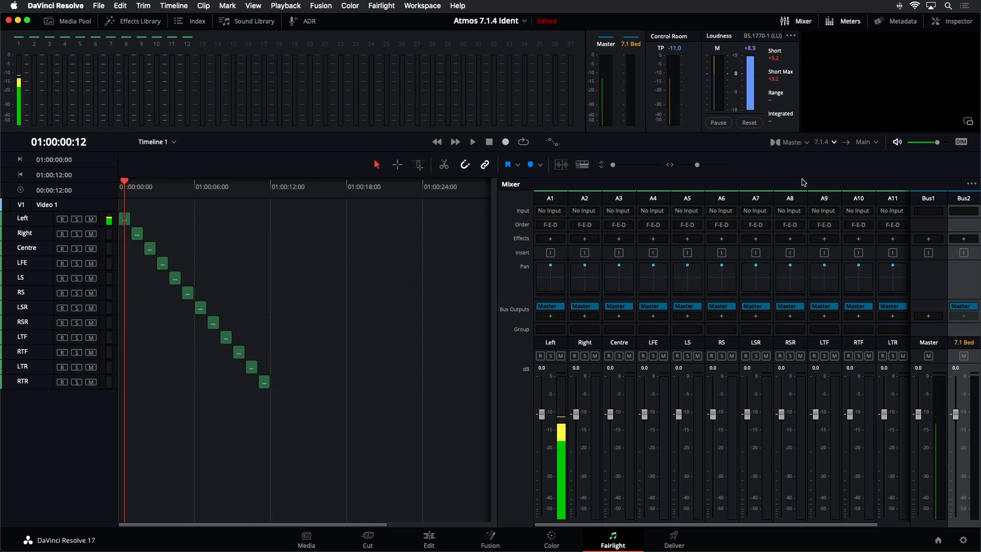
{"action": "left_click", "coordinate": [897, 142]}
{"action": "key", "text": "space"}
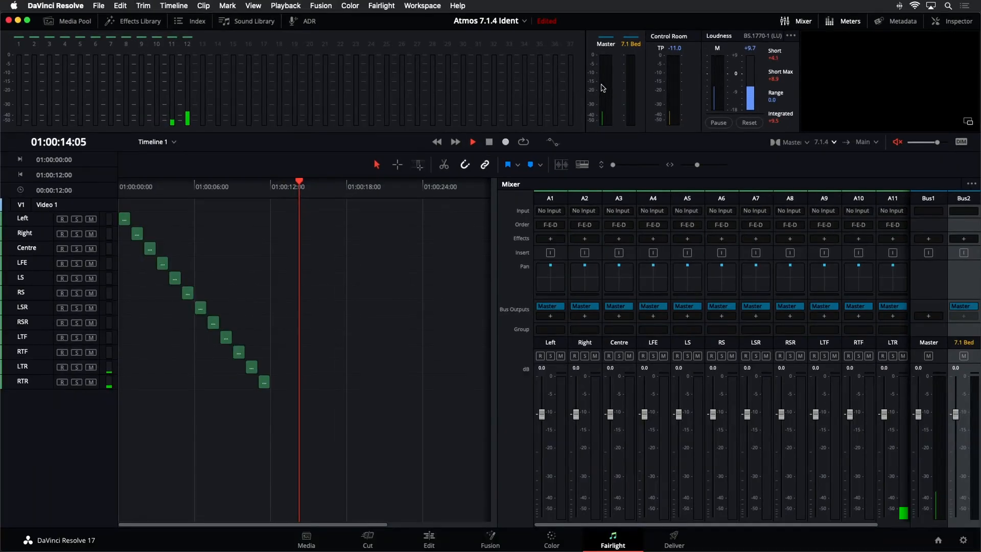
{"action": "key", "text": "space"}
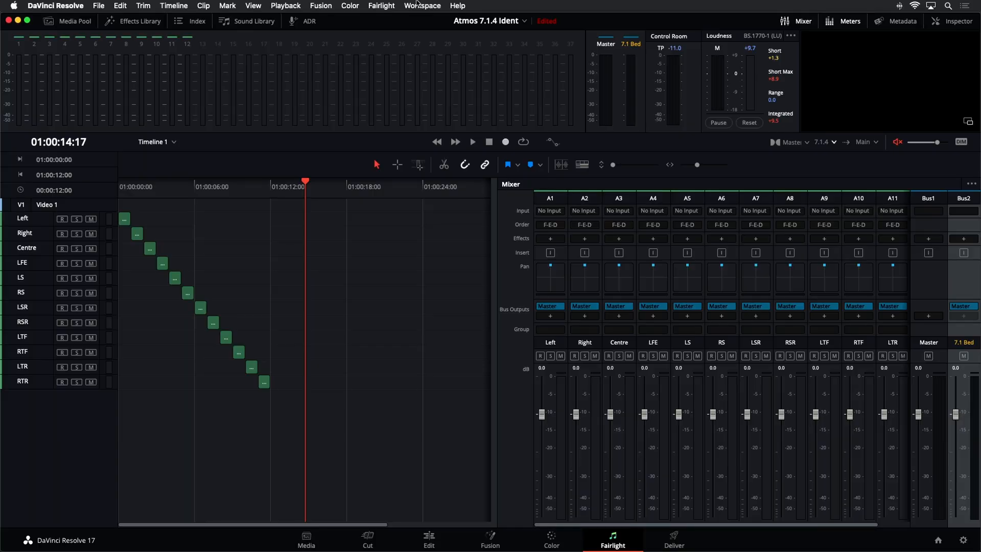
Link all twelve speaker tracks from Left to RTR as a Dolby Atmos 7.1.4 group.
{"action": "left_click", "coordinate": [384, 5]}
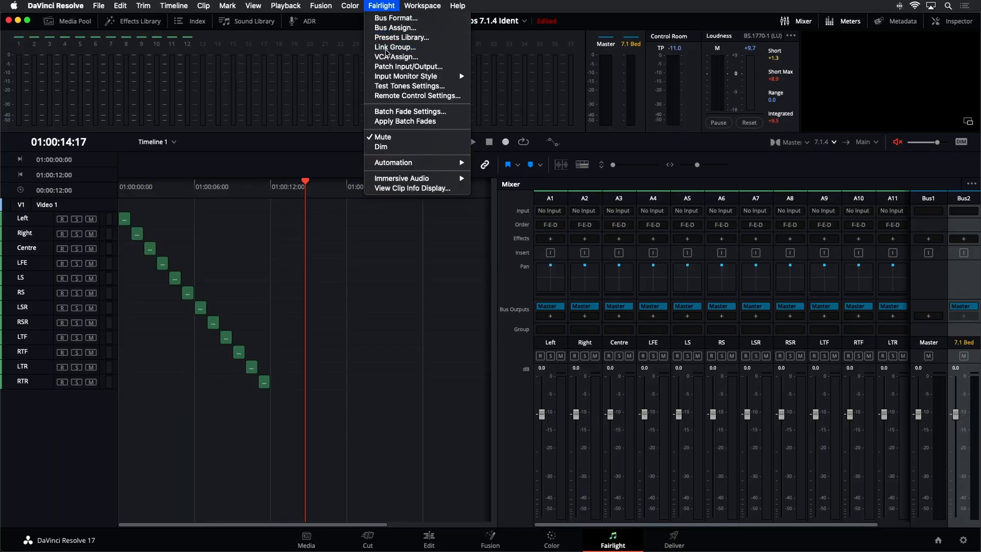
{"action": "left_click", "coordinate": [387, 48]}
{"action": "left_click_drag", "start_coordinate": [422, 82], "coordinate": [469, 75]}
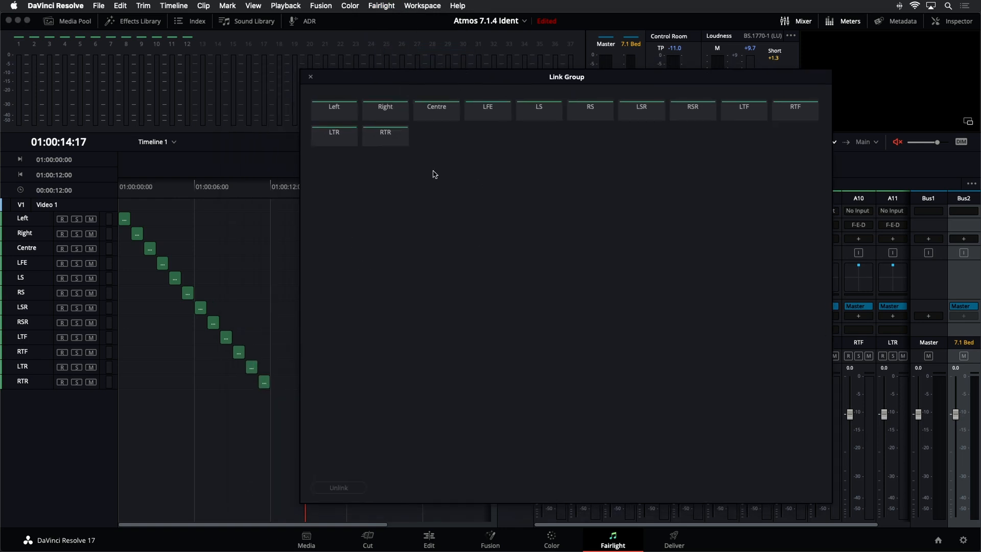
{"action": "left_click", "coordinate": [332, 111]}
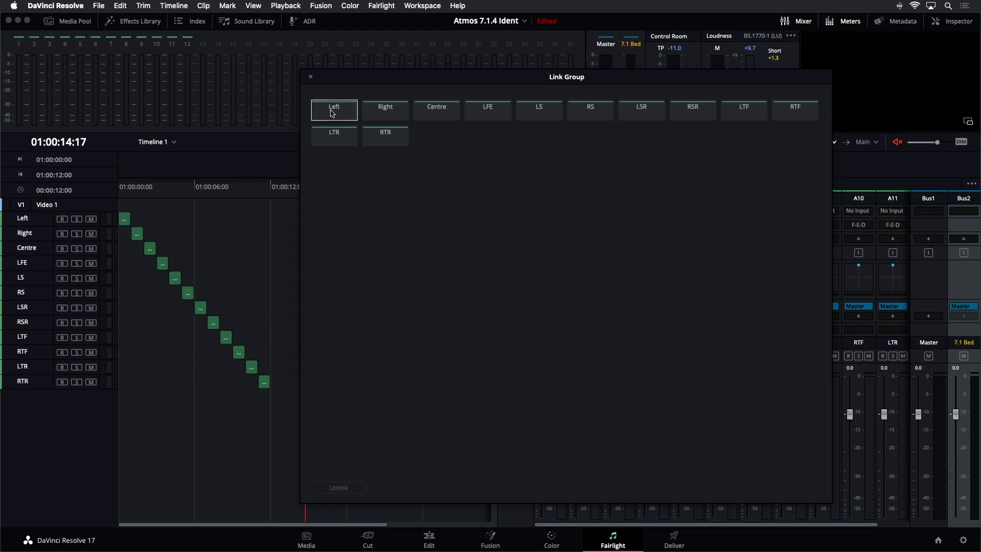
{"action": "left_click", "coordinate": [393, 142], "text": "shift"}
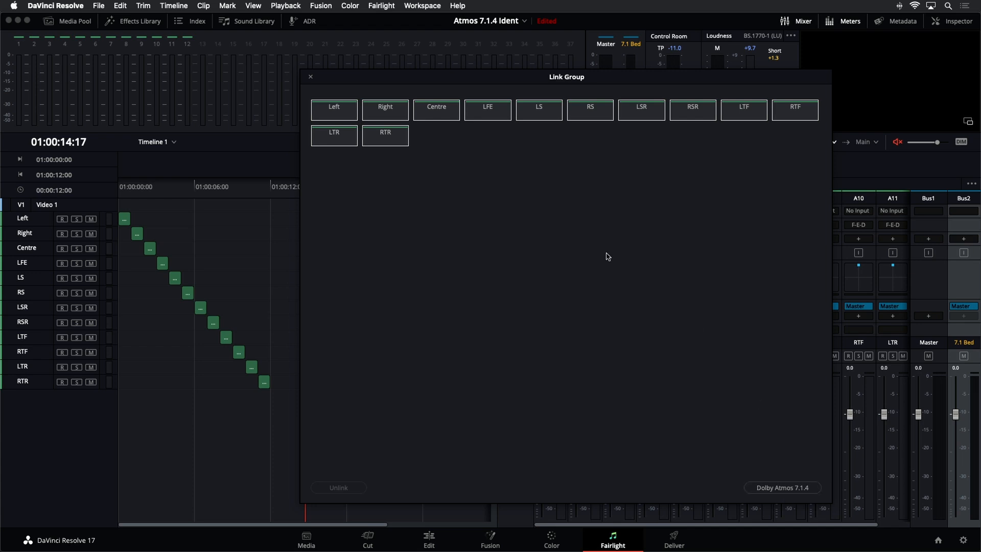
{"action": "left_click", "coordinate": [388, 111]}
{"action": "left_click", "coordinate": [376, 116]}
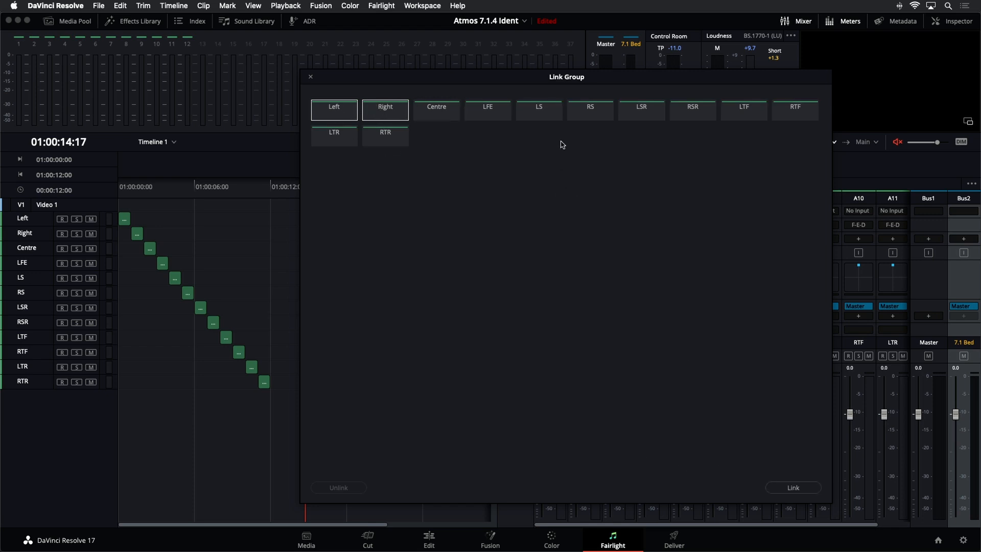
{"action": "left_click", "coordinate": [584, 108], "text": "shift"}
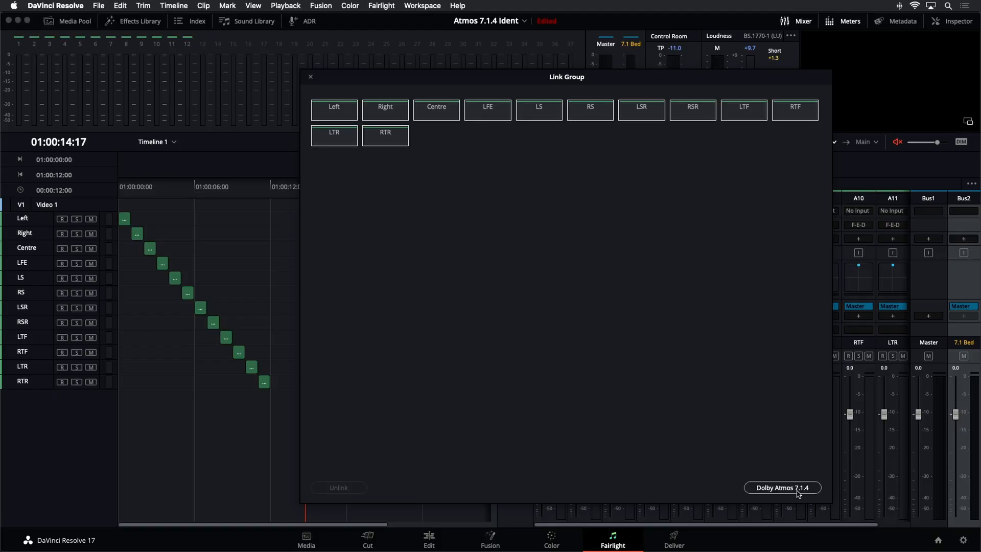
{"action": "left_click", "coordinate": [798, 491]}
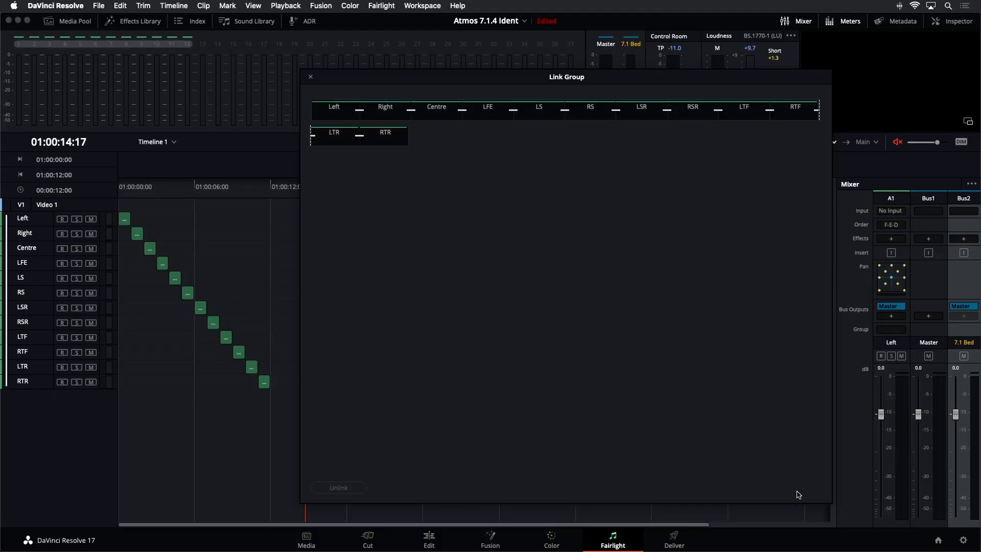
{"action": "left_click", "coordinate": [310, 78]}
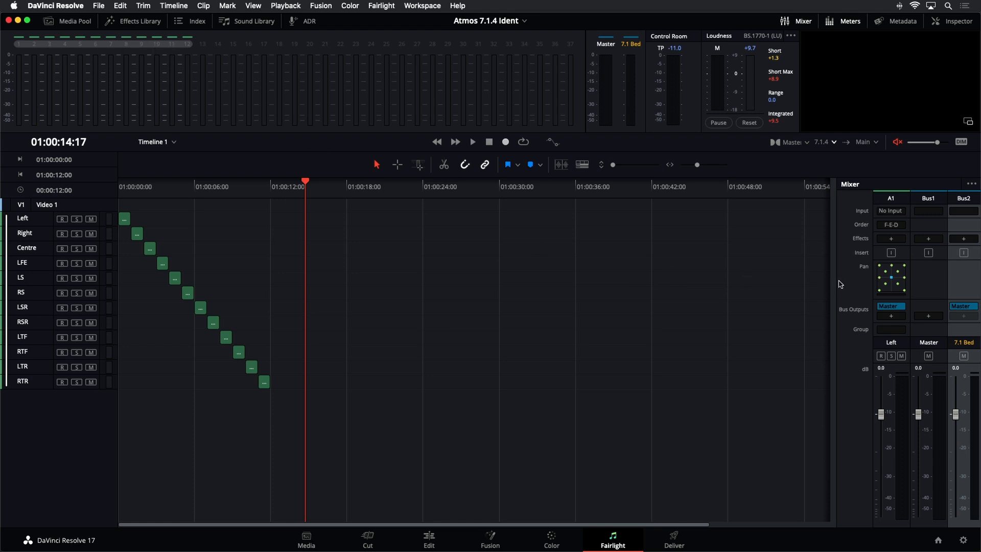
Check the linked group's audio pan view, and unlink all twelve tracks again.
{"action": "double_click", "coordinate": [893, 278]}
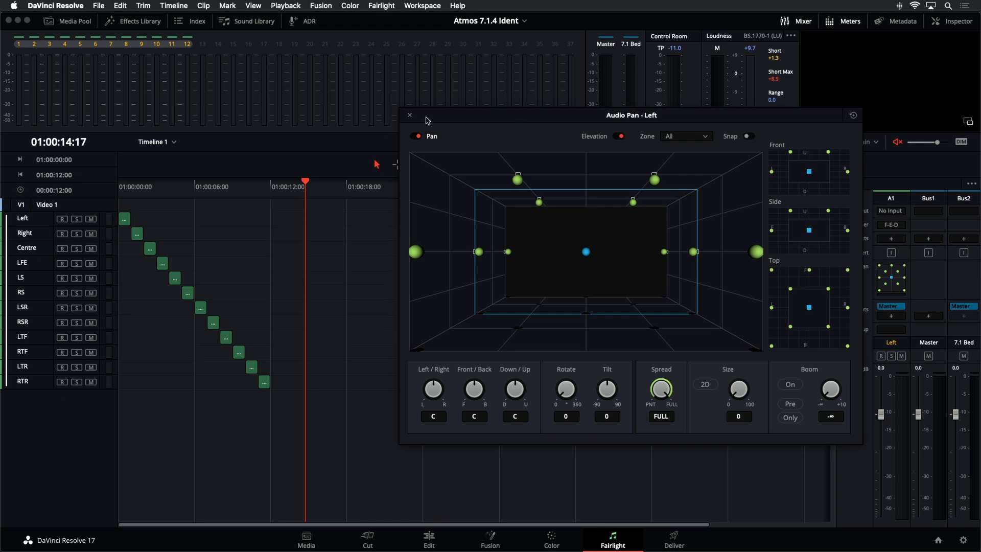
{"action": "left_click", "coordinate": [410, 115]}
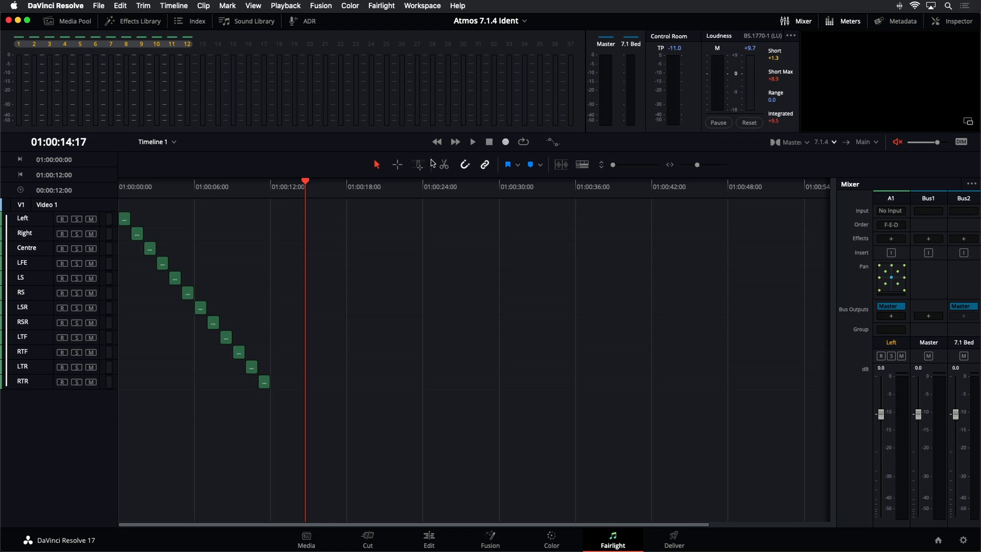
{"action": "left_click", "coordinate": [379, 5]}
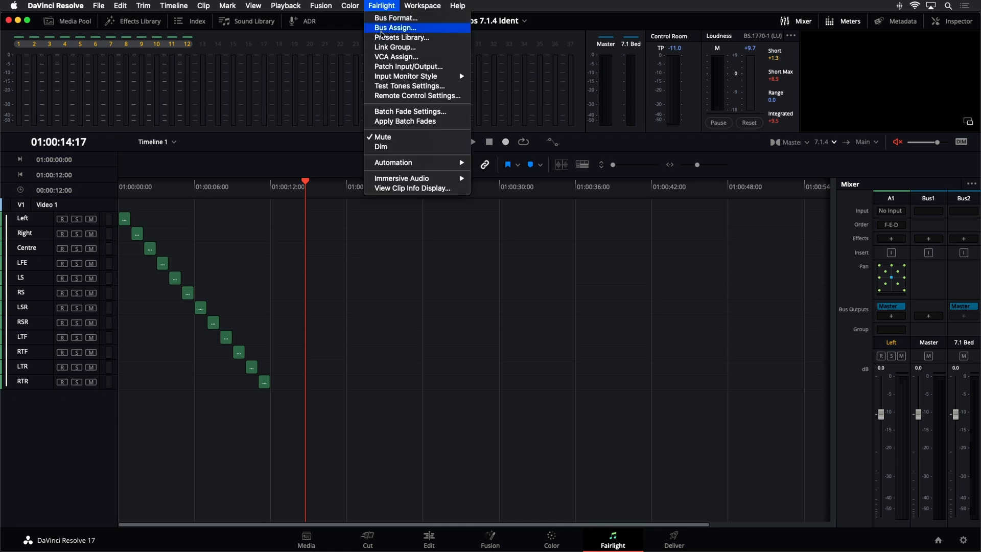
{"action": "left_click", "coordinate": [383, 47]}
{"action": "left_click", "coordinate": [404, 101]}
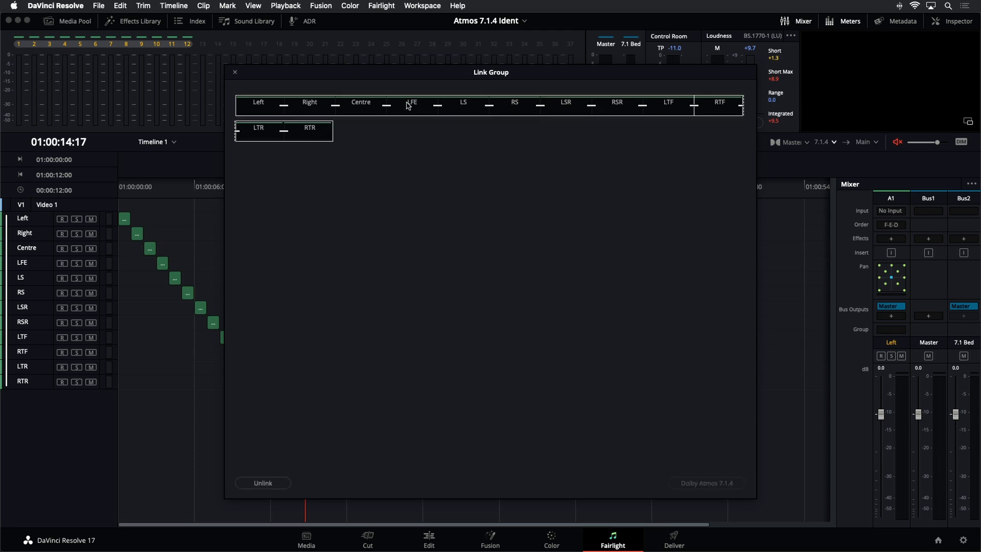
{"action": "left_click", "coordinate": [255, 483]}
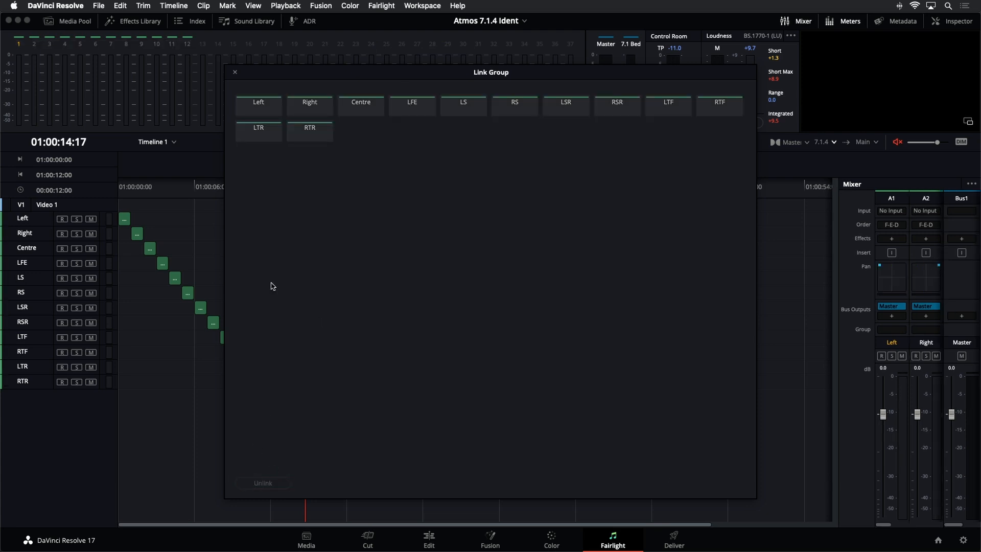
{"action": "left_click", "coordinate": [235, 73]}
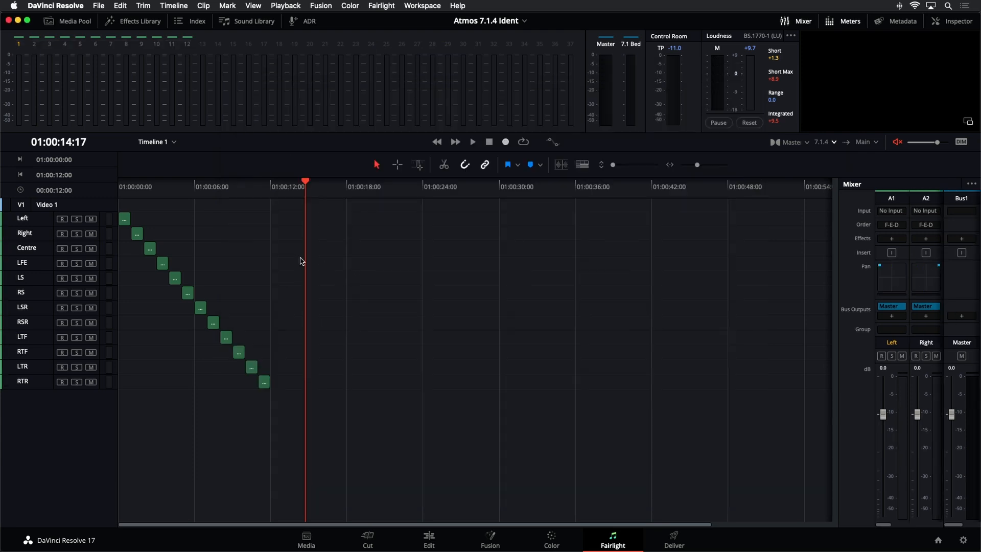
Move the playhead to 01:00:01:00 and widen the mixer to show the individual speaker channel strips.
{"action": "left_click", "coordinate": [132, 191]}
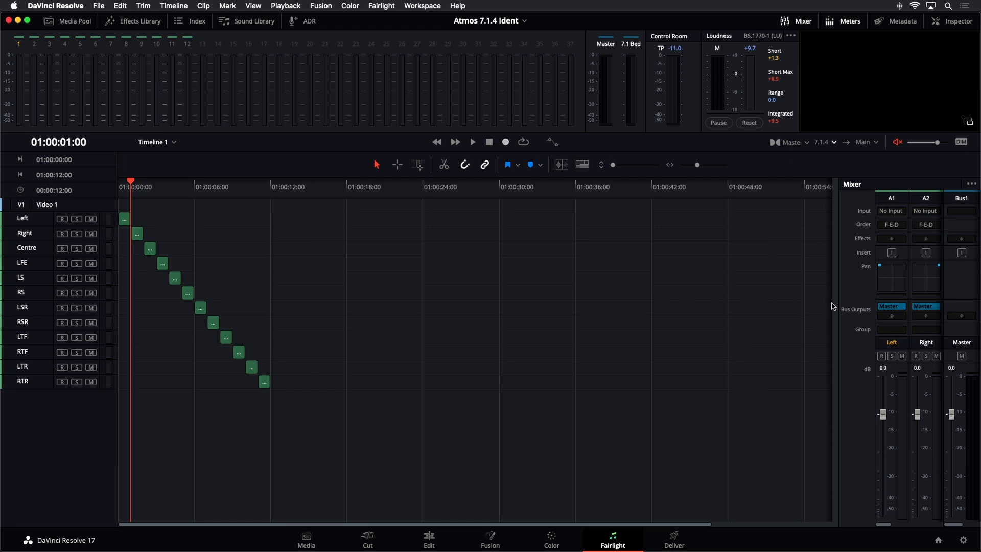
{"action": "left_click_drag", "start_coordinate": [836, 301], "coordinate": [431, 324]}
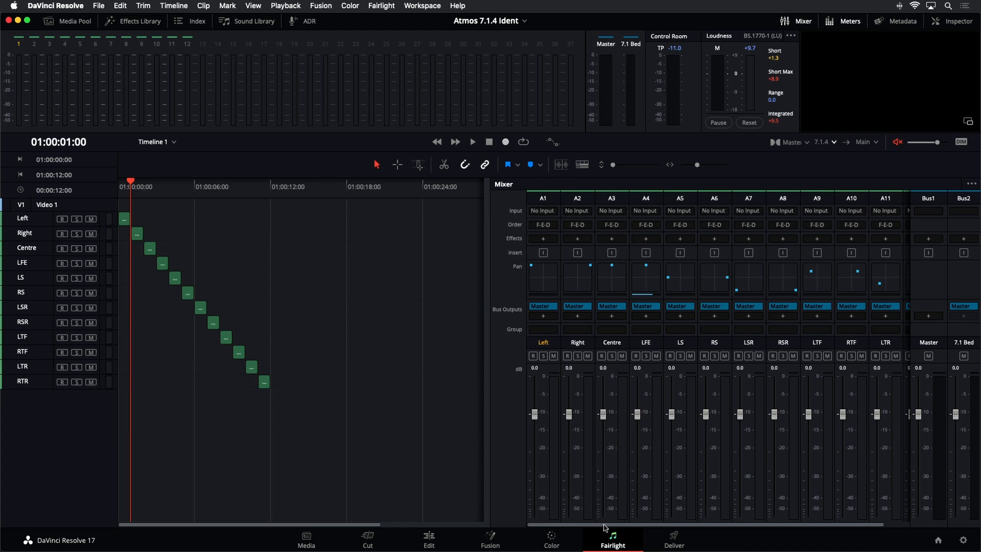
{"action": "left_click_drag", "start_coordinate": [604, 524], "coordinate": [525, 450]}
Check the audio pan position of each speaker track from Left through RTR, and close the pan view.
{"action": "double_click", "coordinate": [546, 284]}
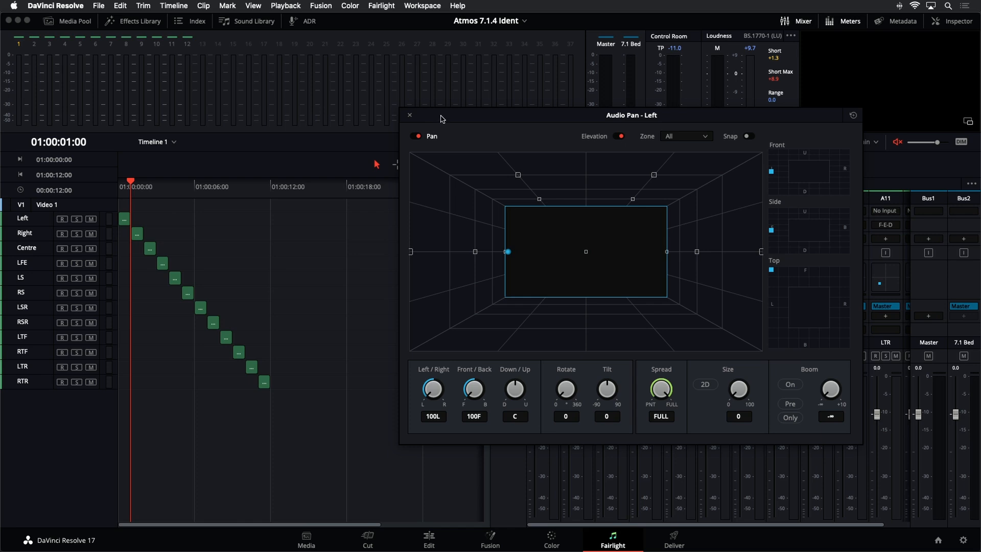
{"action": "left_click_drag", "start_coordinate": [443, 119], "coordinate": [417, 105]}
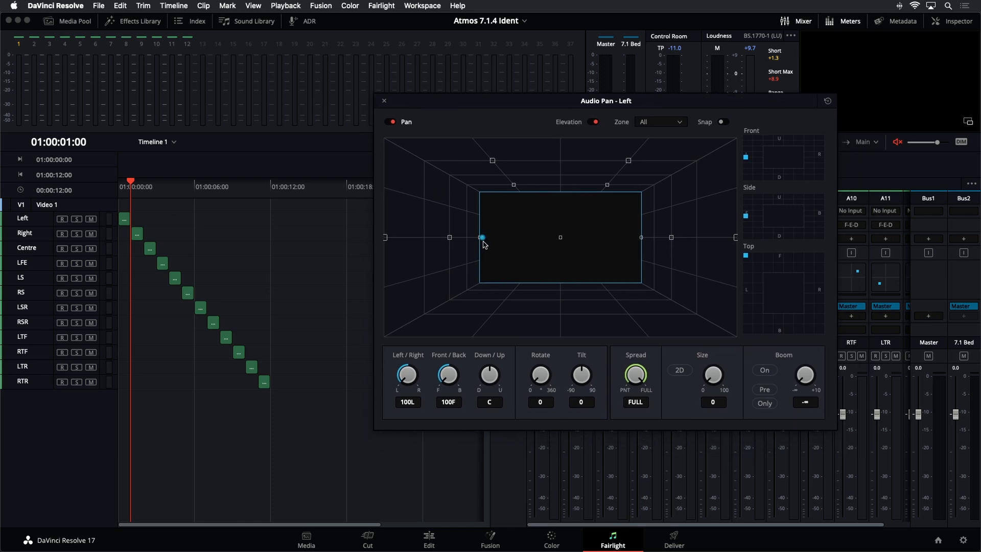
{"action": "left_click", "coordinate": [40, 224]}
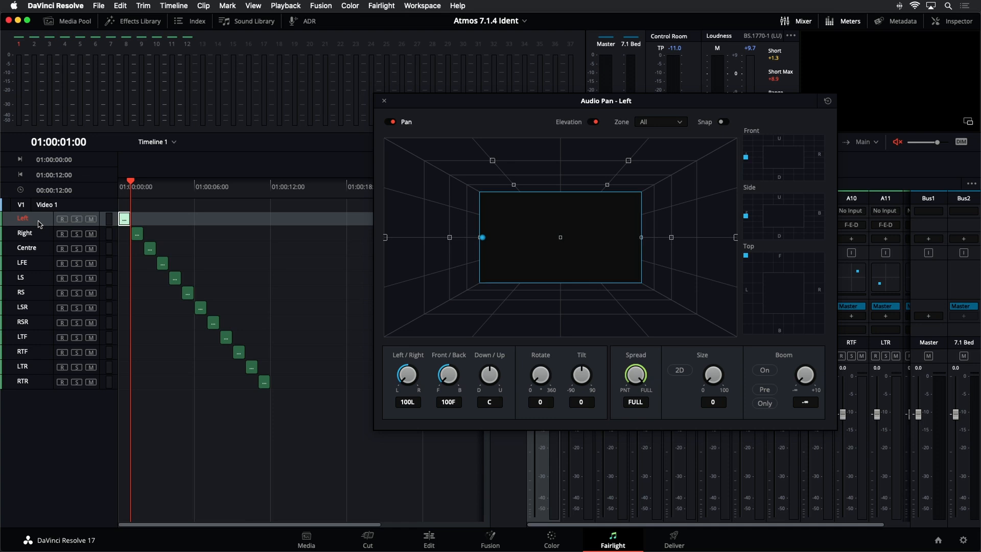
{"action": "key", "text": "Down"}
{"action": "key", "text": "Down"}
{"action": "key", "text": "Down"}
{"action": "key", "text": "Down"}
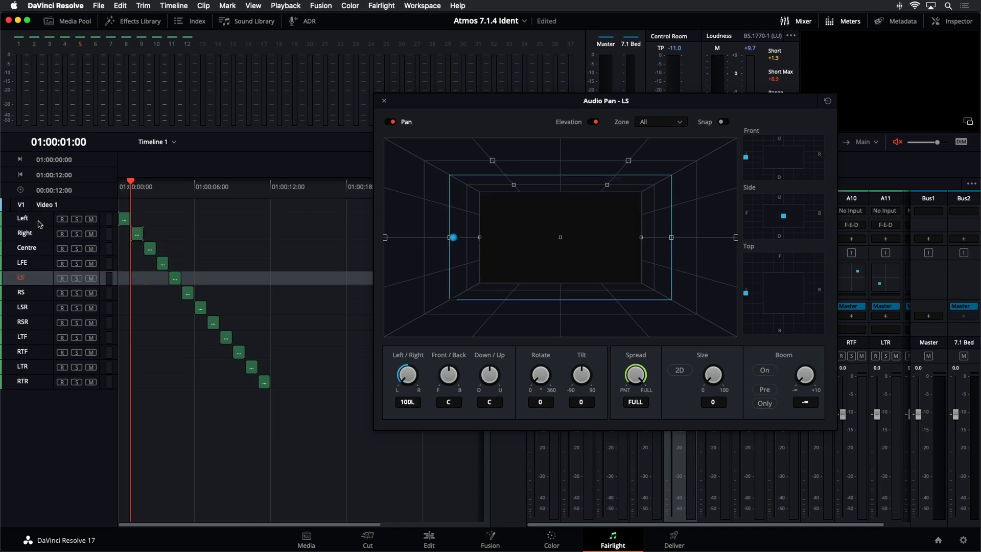
{"action": "key", "text": "Down"}
{"action": "key", "text": "Down"}
{"action": "key", "text": "Down"}
{"action": "key", "text": "Down"}
{"action": "key", "text": "Down"}
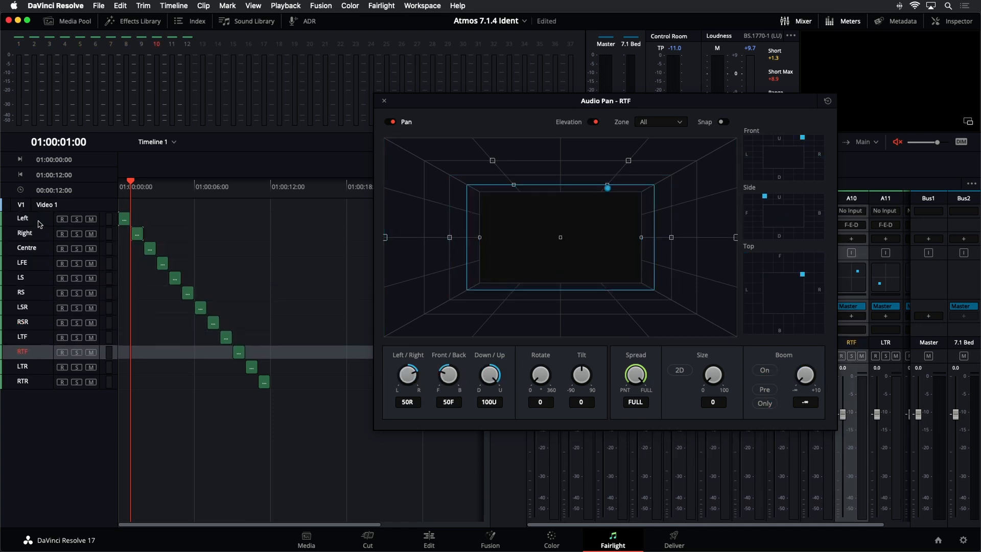
{"action": "key", "text": "Down"}
{"action": "key", "text": "Down"}
{"action": "key", "text": "Up"}
{"action": "key", "text": "Up"}
{"action": "key", "text": "Up"}
{"action": "key", "text": "Up"}
{"action": "key", "text": "Up"}
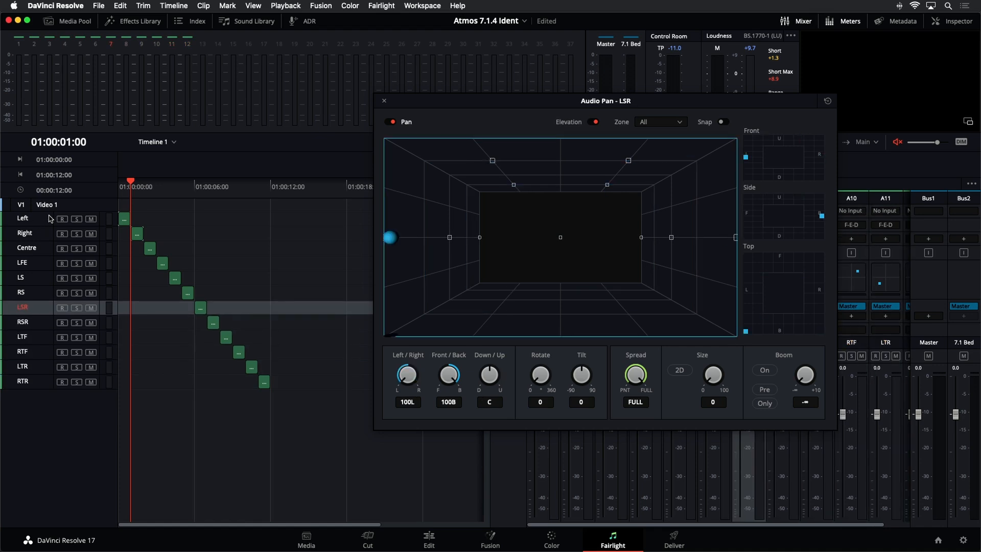
{"action": "left_click", "coordinate": [384, 100]}
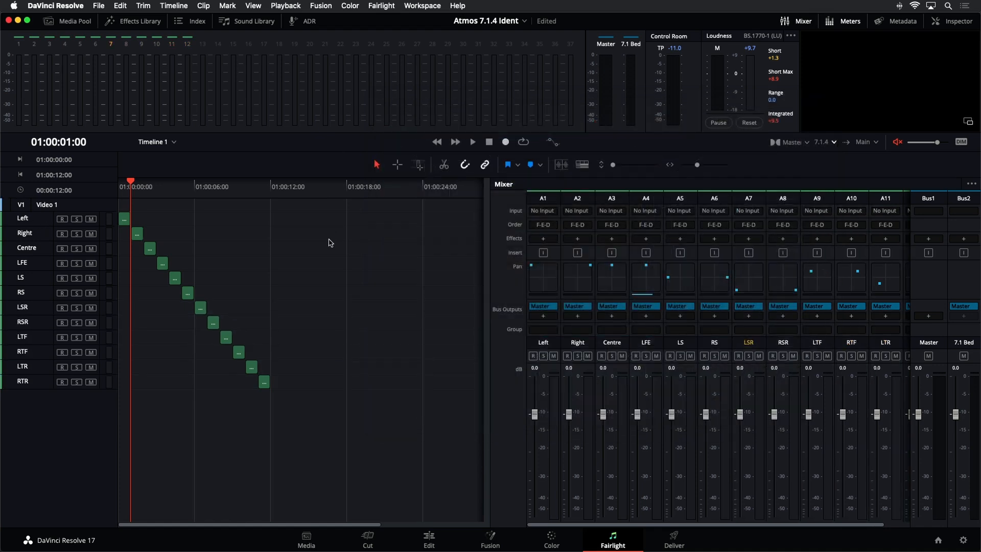
Assign the eight bed tracks, Left through RSR, to the 7.1 Bed bus output.
{"action": "left_click", "coordinate": [382, 6]}
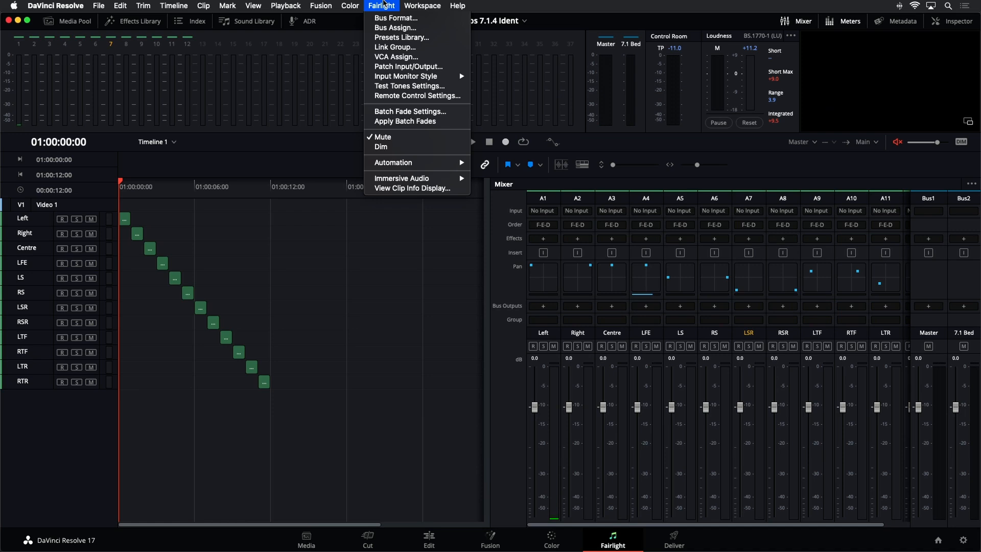
{"action": "left_click", "coordinate": [388, 27]}
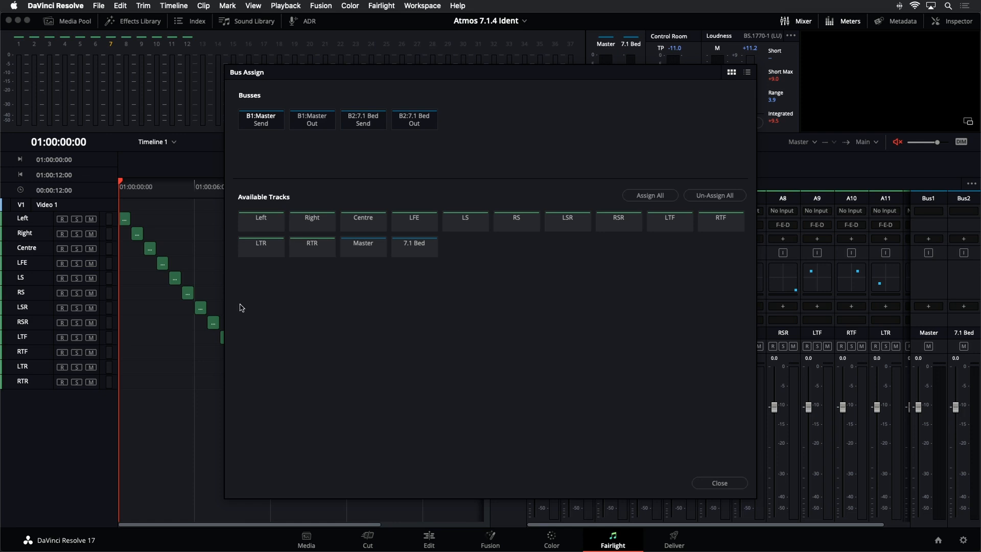
{"action": "key", "text": "space"}
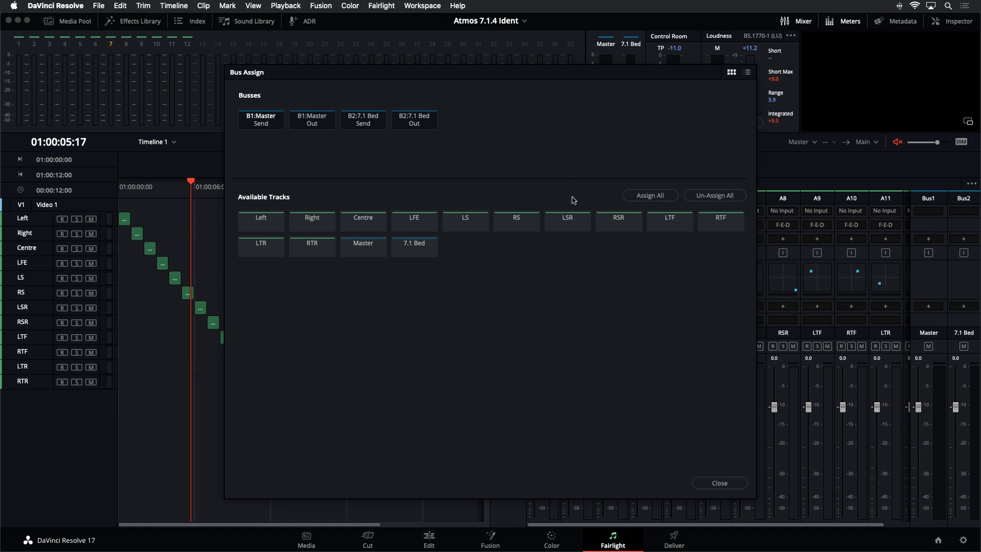
{"action": "left_click", "coordinate": [417, 128]}
{"action": "left_click_drag", "start_coordinate": [262, 228], "coordinate": [611, 225]}
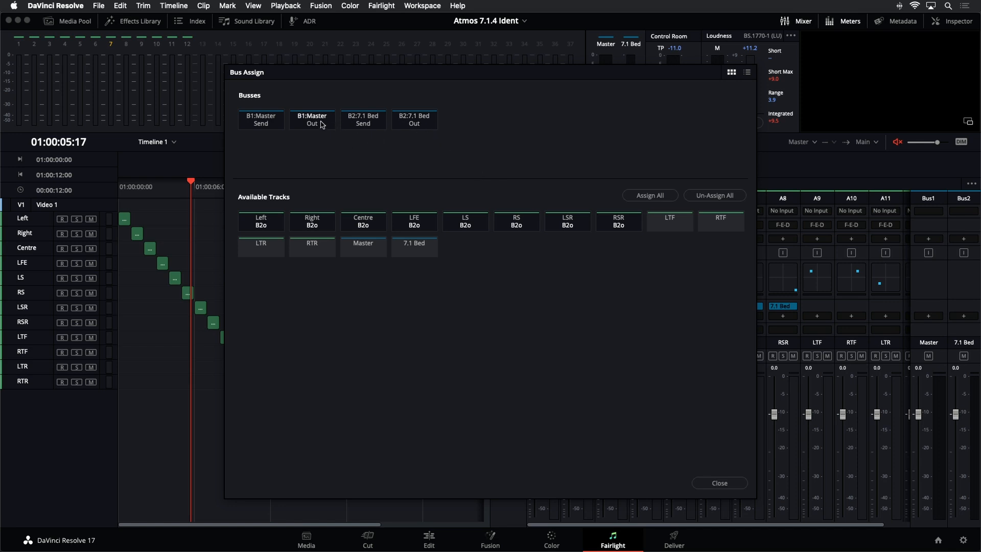
Assign the height tracks LTF, RTF, LTR and RTR plus the 7.1 Bed bus to the Master output, and save the project.
{"action": "left_click", "coordinate": [683, 222]}
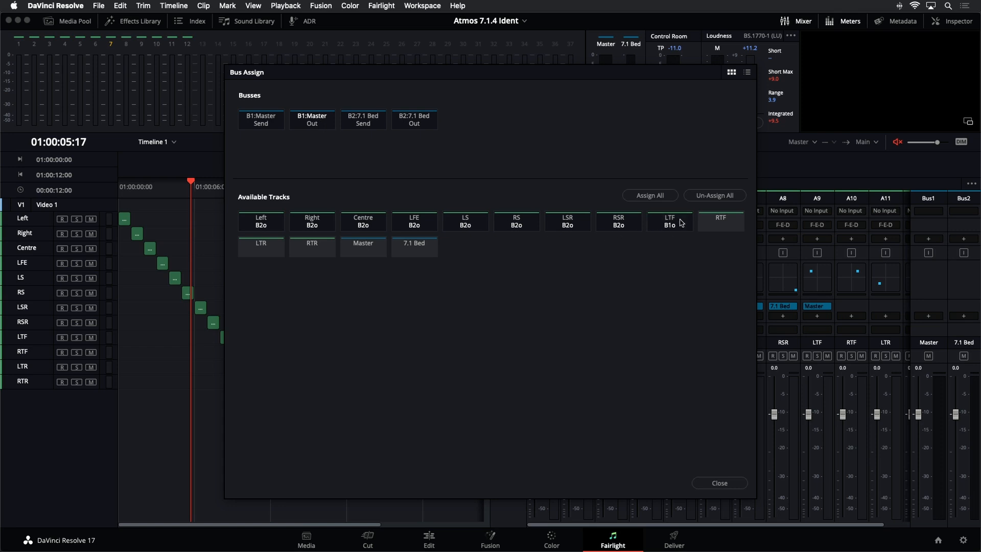
{"action": "left_click", "coordinate": [720, 228]}
{"action": "left_click", "coordinate": [261, 249]}
{"action": "left_click", "coordinate": [306, 255]}
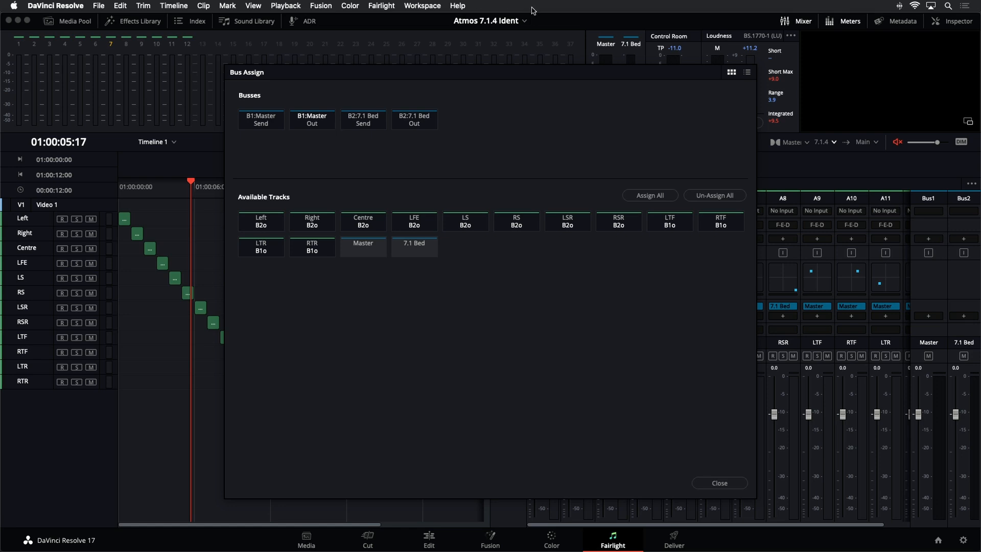
{"action": "left_click", "coordinate": [411, 246]}
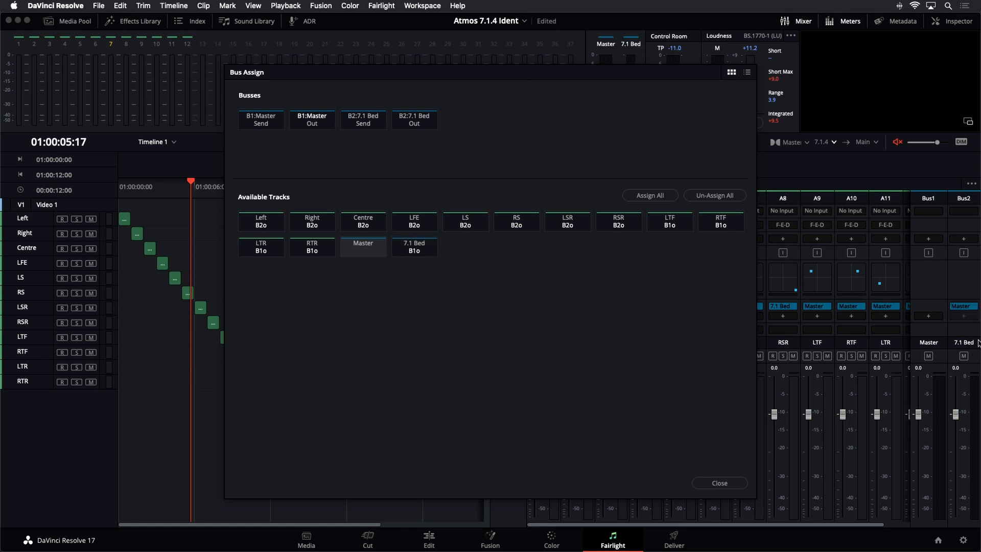
{"action": "key", "text": "super+s"}
{"action": "left_click", "coordinate": [730, 484]}
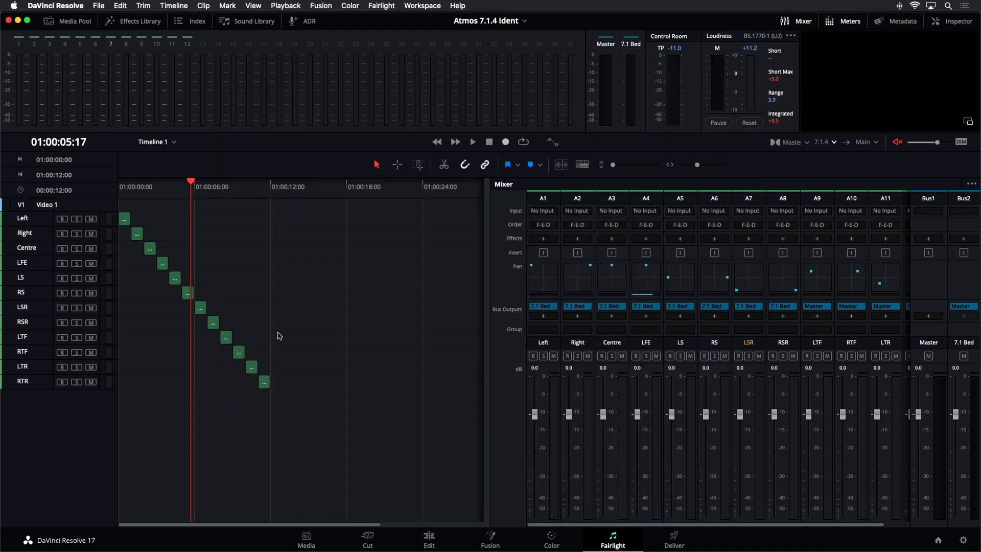
Play the test clips from the timeline start to about 01:00:02:16 while checking the track and bus meters.
{"action": "left_click", "coordinate": [127, 184]}
{"action": "key", "text": "space"}
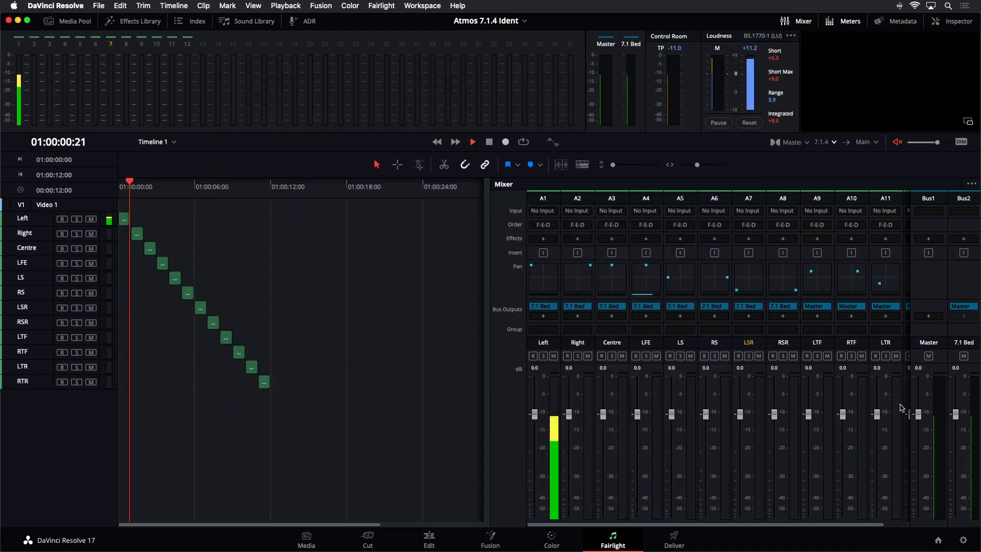
{"action": "key", "text": "space"}
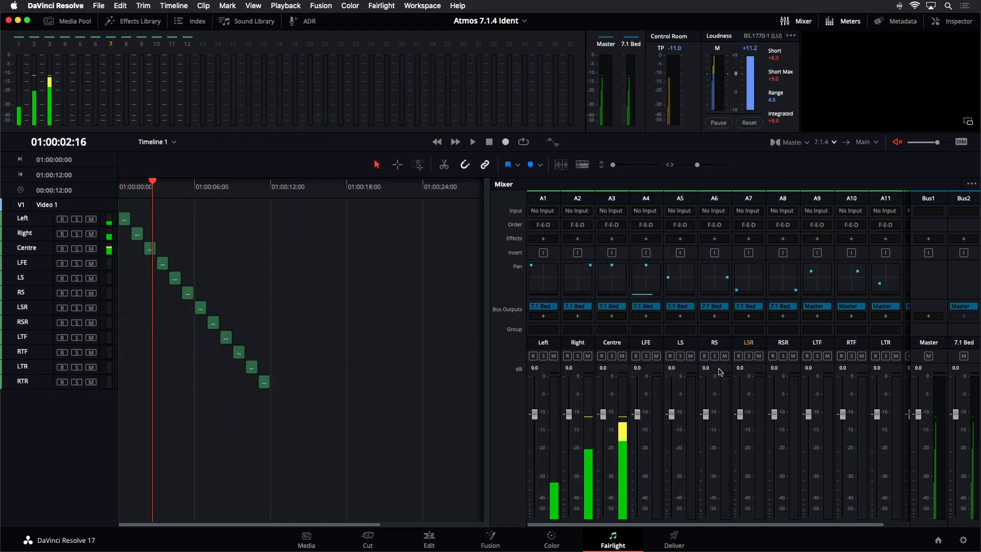
{"action": "key", "text": "super+equal"}
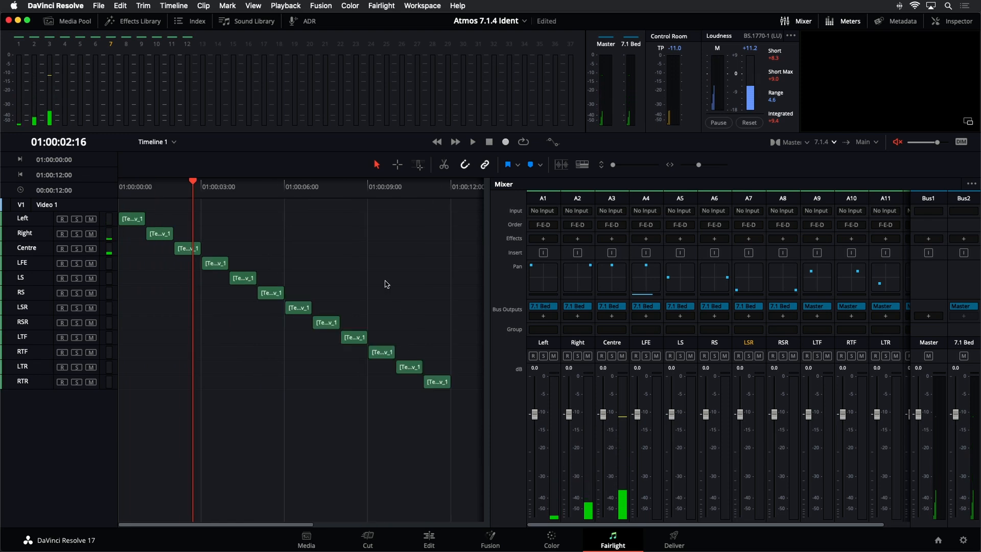
{"action": "left_click", "coordinate": [372, 6]}
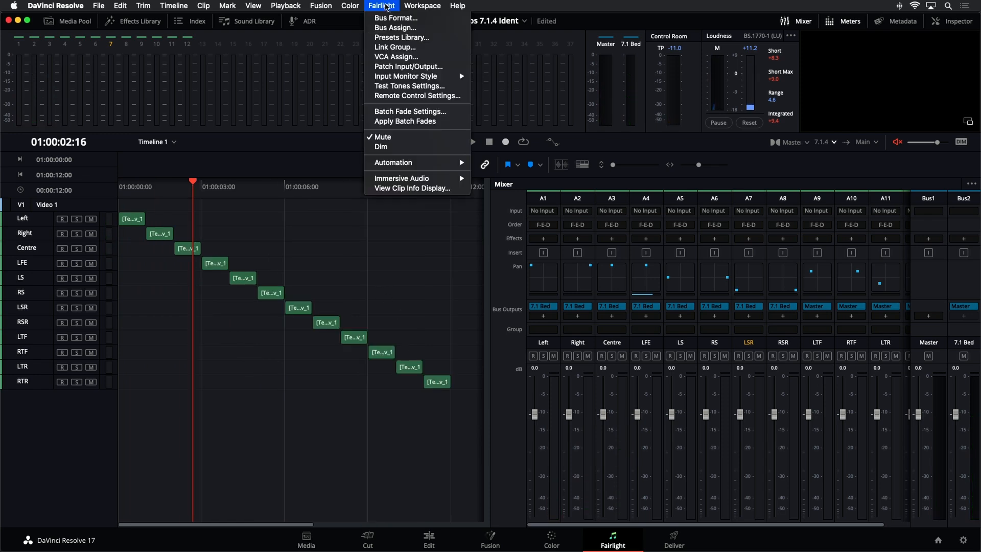
{"action": "mouse_move", "coordinate": [393, 177]}
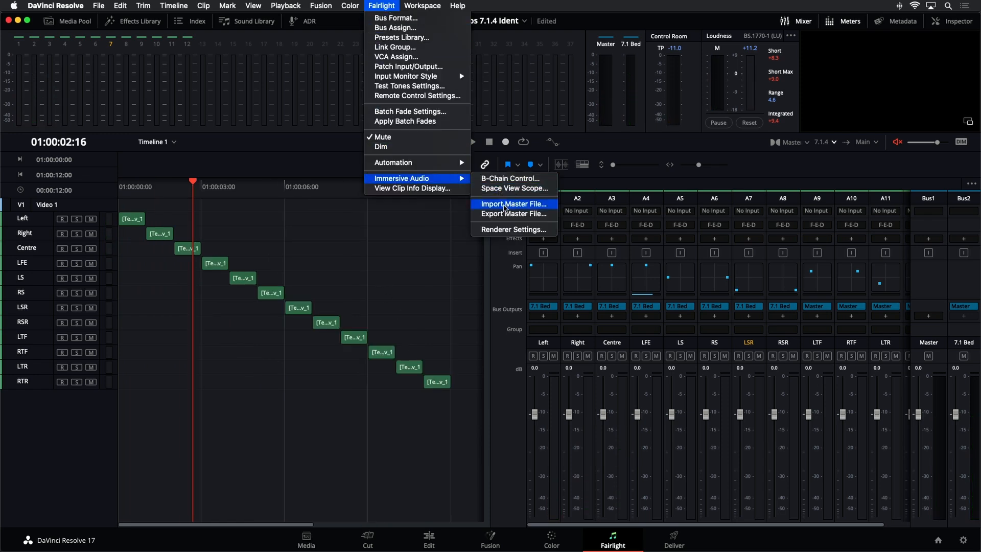
{"action": "left_click", "coordinate": [509, 215]}
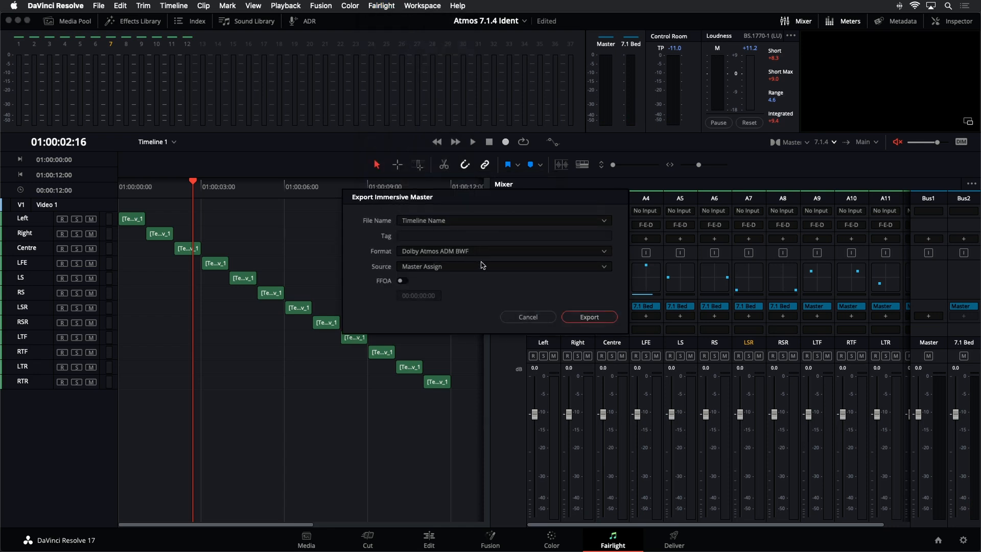
{"action": "left_click", "coordinate": [603, 318]}
{"action": "left_click", "coordinate": [523, 318]}
Rename the timeline in the media pool as Master Ident Test.
{"action": "left_click", "coordinate": [49, 21]}
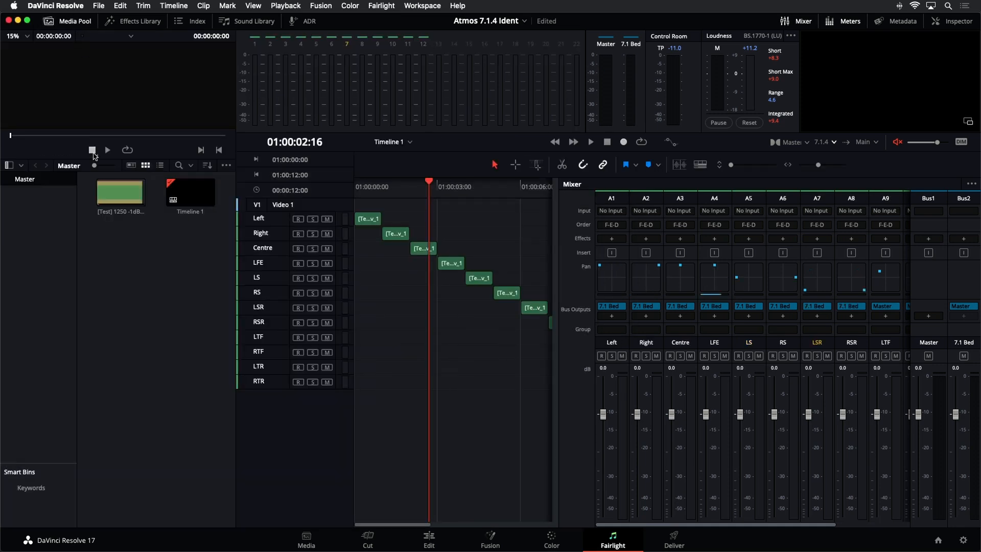
{"action": "left_click", "coordinate": [172, 207]}
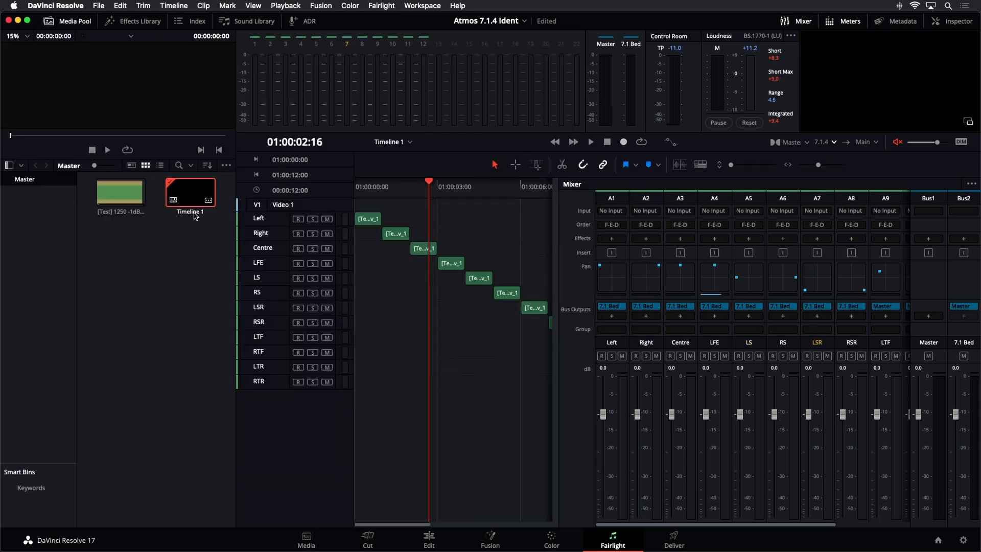
{"action": "left_click", "coordinate": [195, 215]}
{"action": "type", "text": "M"}
{"action": "type", "text": "aster Ident T"}
{"action": "type", "text": "est"}
{"action": "left_click", "coordinate": [209, 285]}
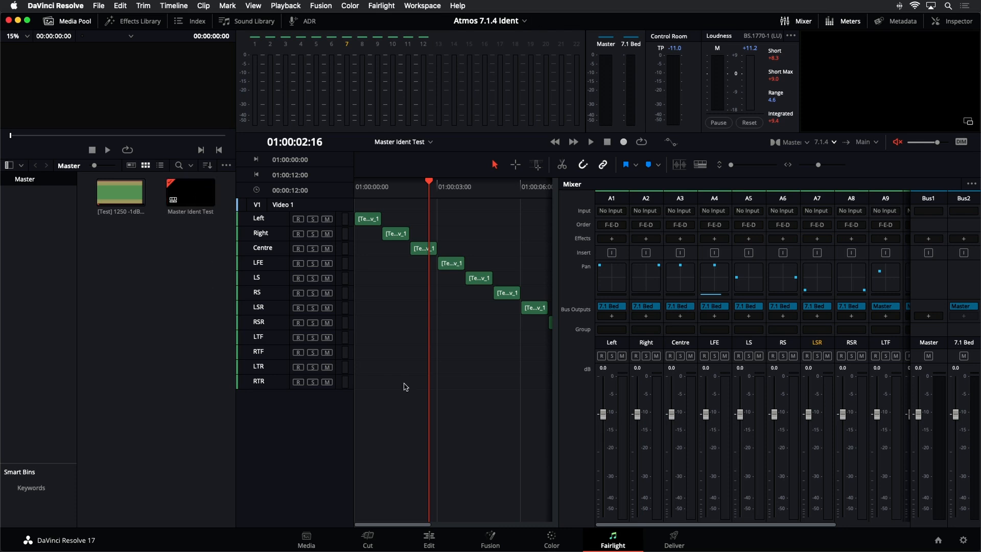
Try to export the timeline as a Dolby Atmos ADM BWF master named Master Ident Test on the Desktop.
{"action": "left_click", "coordinate": [388, 9]}
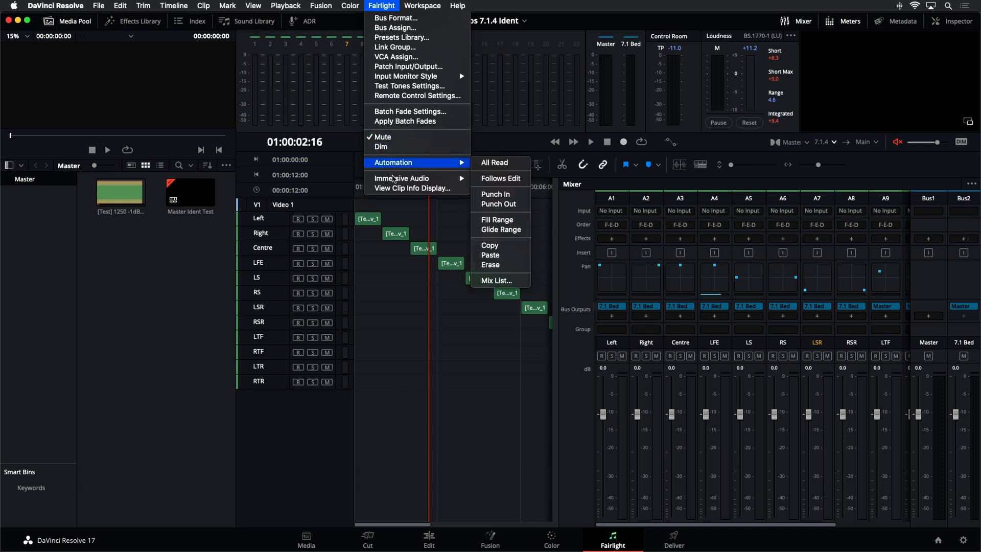
{"action": "mouse_move", "coordinate": [394, 179]}
{"action": "left_click", "coordinate": [517, 215]}
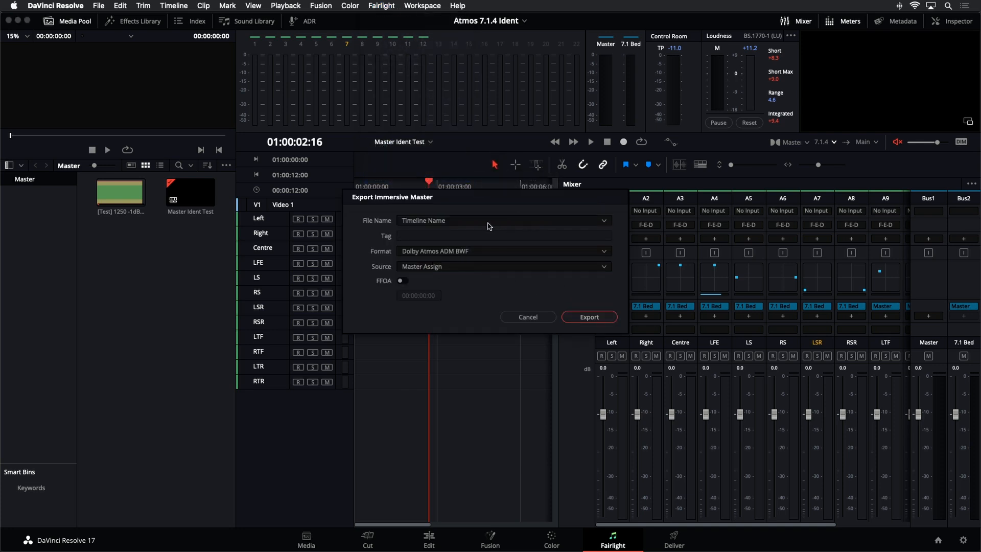
{"action": "left_click", "coordinate": [592, 316]}
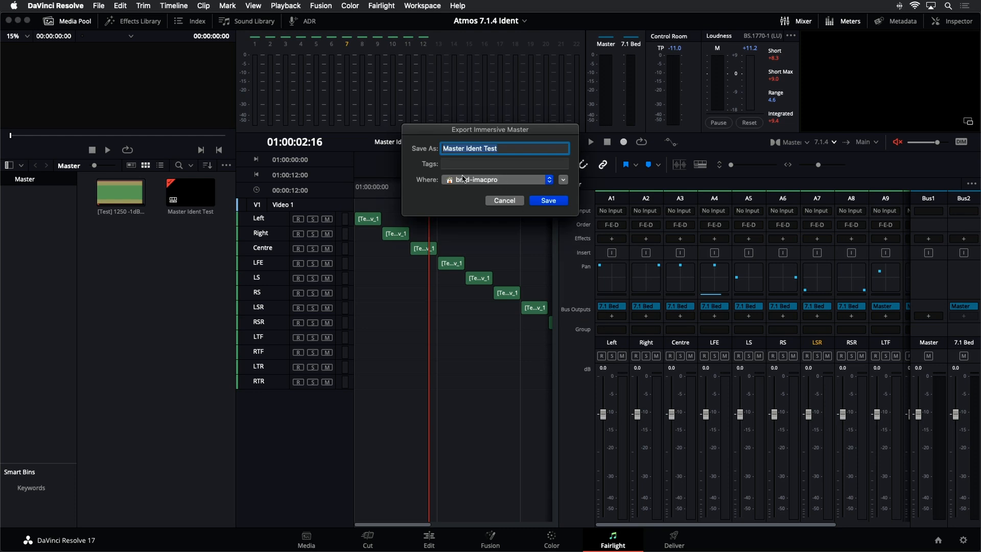
{"action": "left_click", "coordinate": [491, 181]}
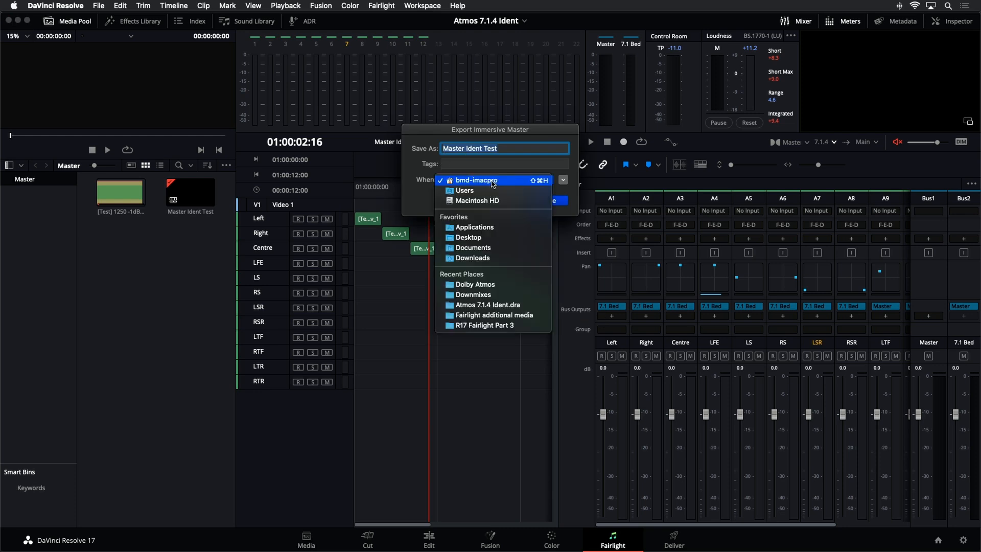
{"action": "left_click", "coordinate": [476, 237]}
{"action": "left_click", "coordinate": [551, 202]}
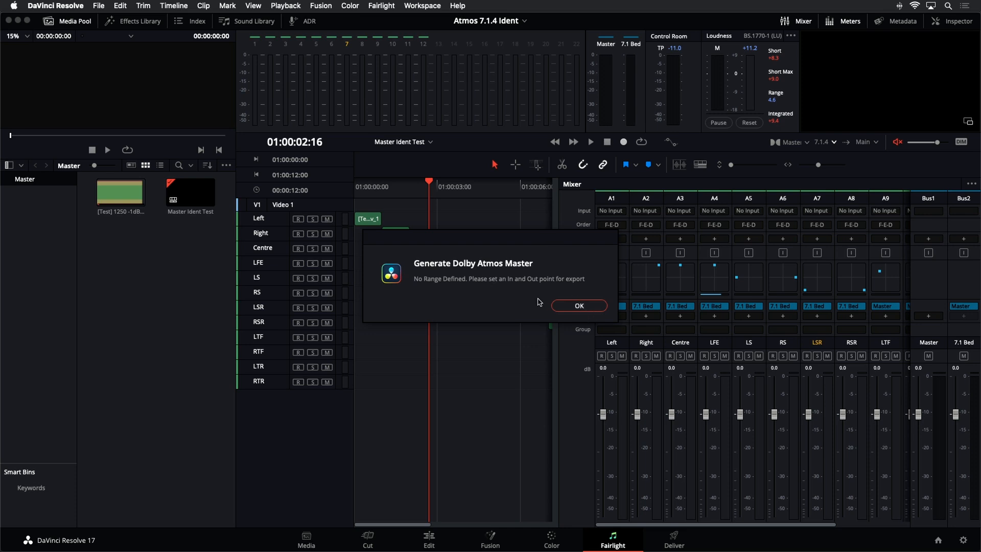
{"action": "left_click", "coordinate": [579, 305]}
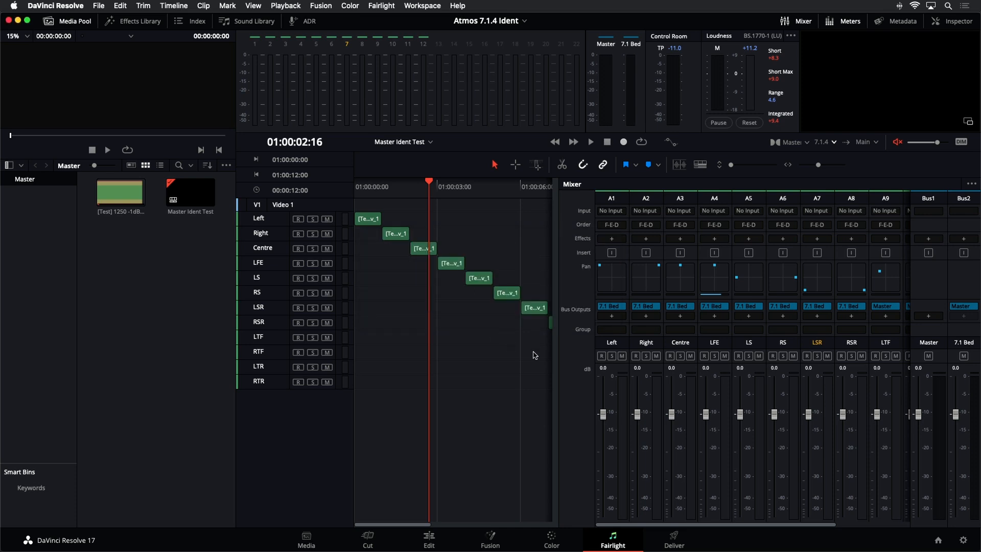
Set an In point at the timeline start, 01:00:00:00, to define the export range.
{"action": "key", "text": "shift+z"}
{"action": "left_click_drag", "start_coordinate": [379, 189], "coordinate": [343, 188]}
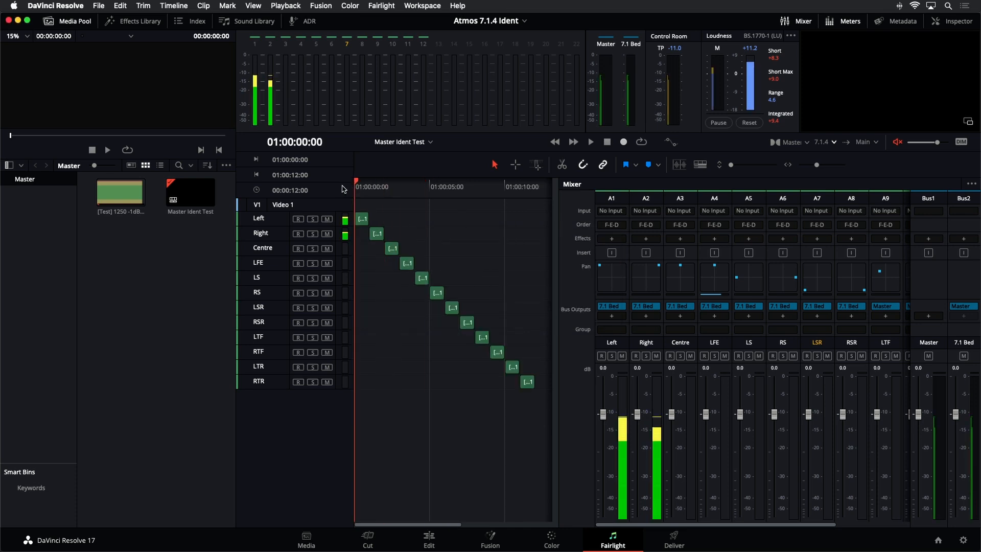
{"action": "key", "text": "i"}
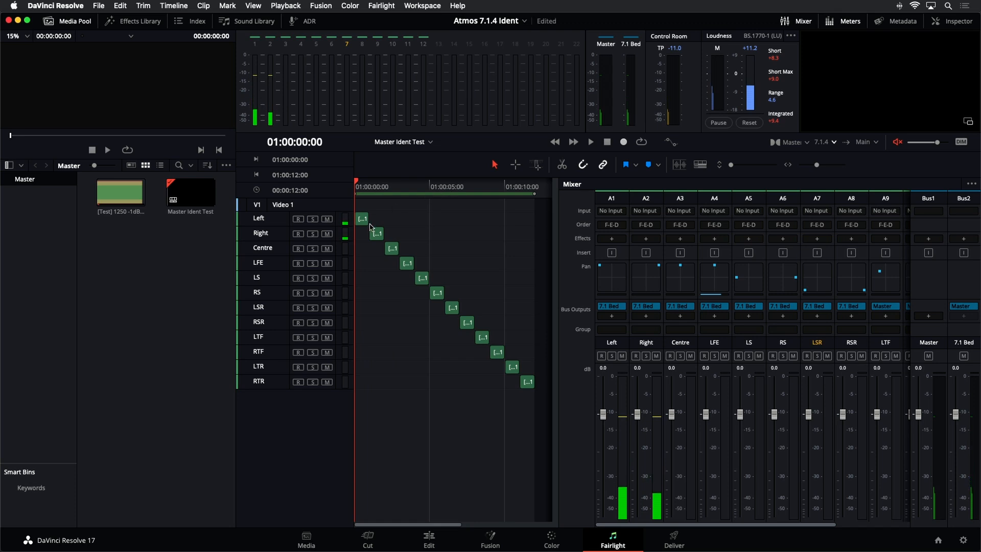
Export the timeline as a Dolby Atmos ADM BWF master named Master Ident Test to the Desktop, with Master Assign as source.
{"action": "left_click", "coordinate": [378, 5]}
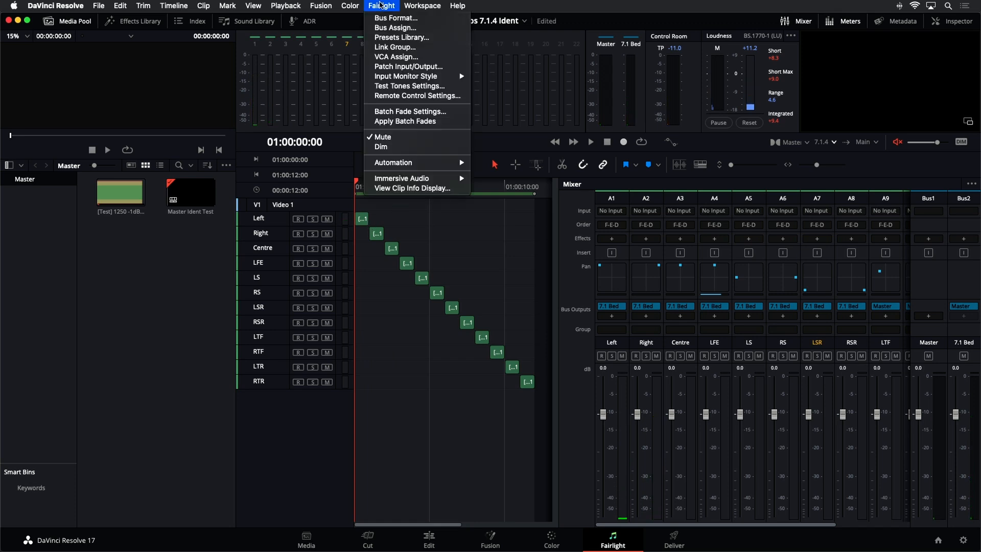
{"action": "mouse_move", "coordinate": [408, 177]}
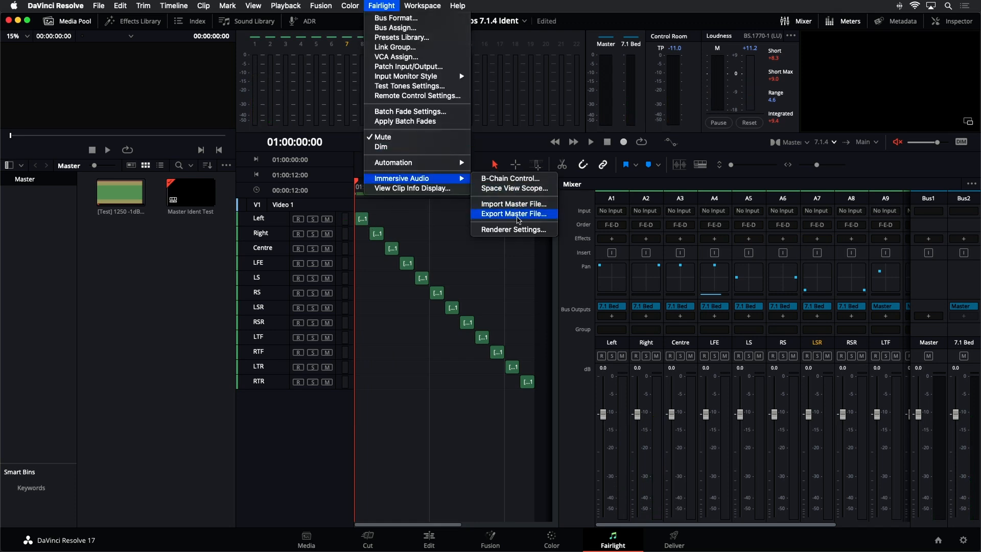
{"action": "left_click", "coordinate": [519, 214]}
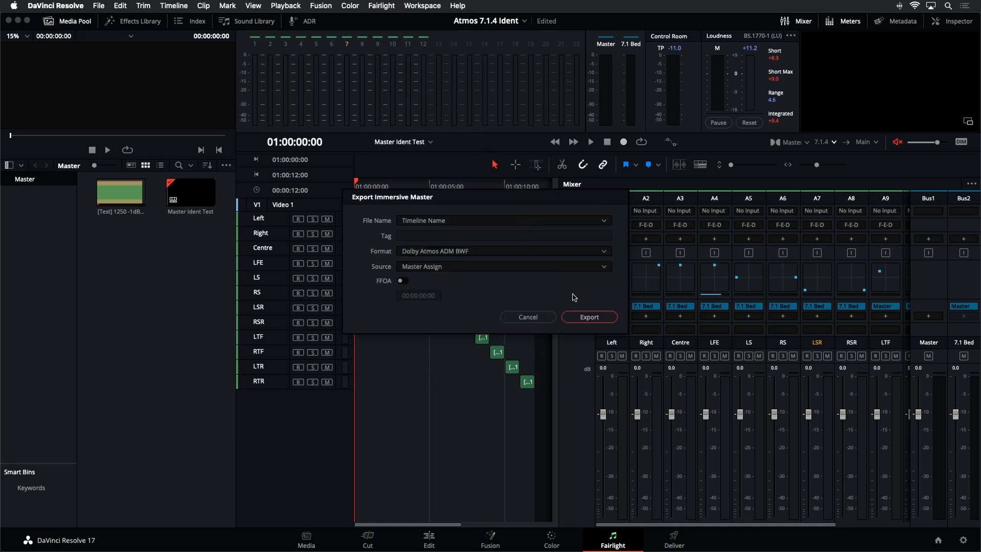
{"action": "left_click", "coordinate": [596, 315]}
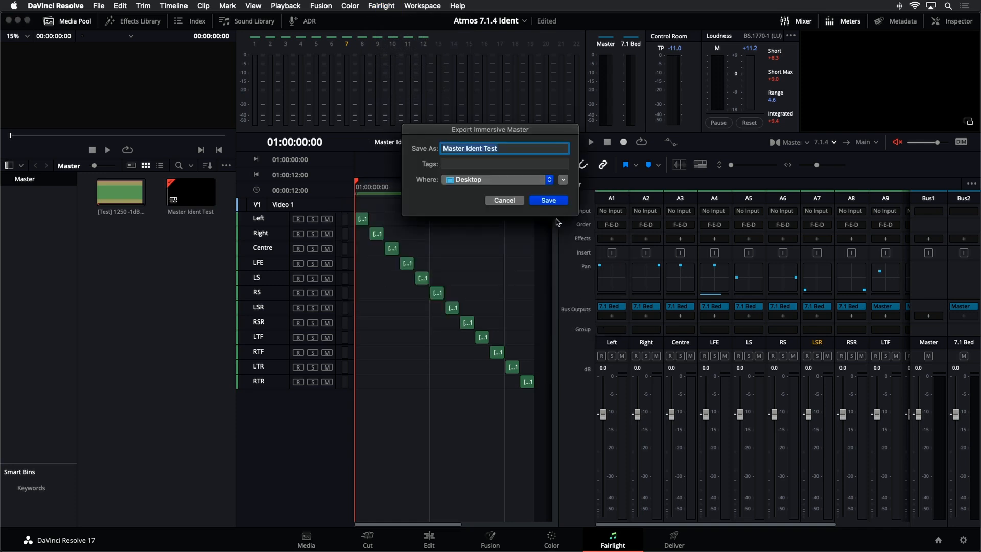
{"action": "left_click", "coordinate": [545, 201]}
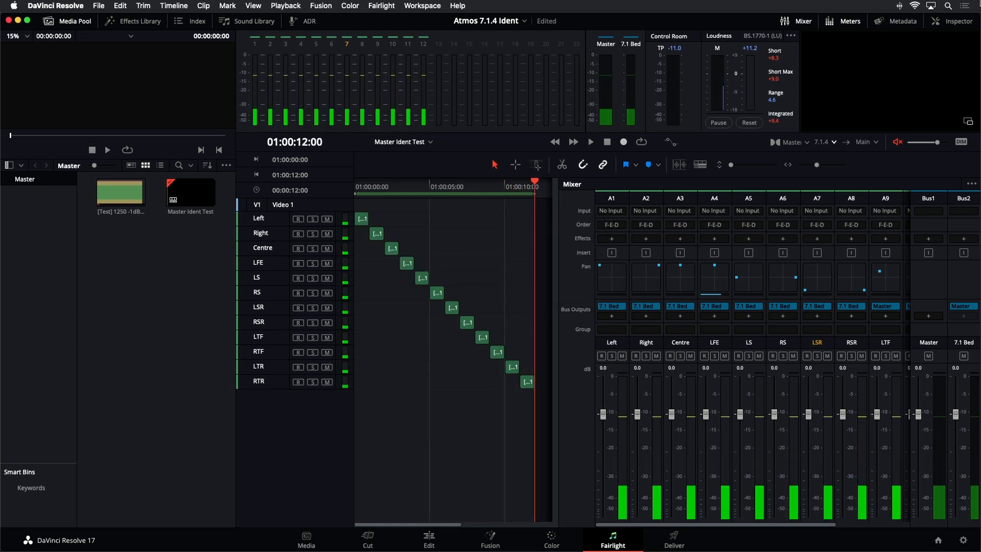
Import Master Ident Test.wav from the Desktop into the media pool and scrub its preview to 01:00:02:12.
{"action": "right_click", "coordinate": [138, 242]}
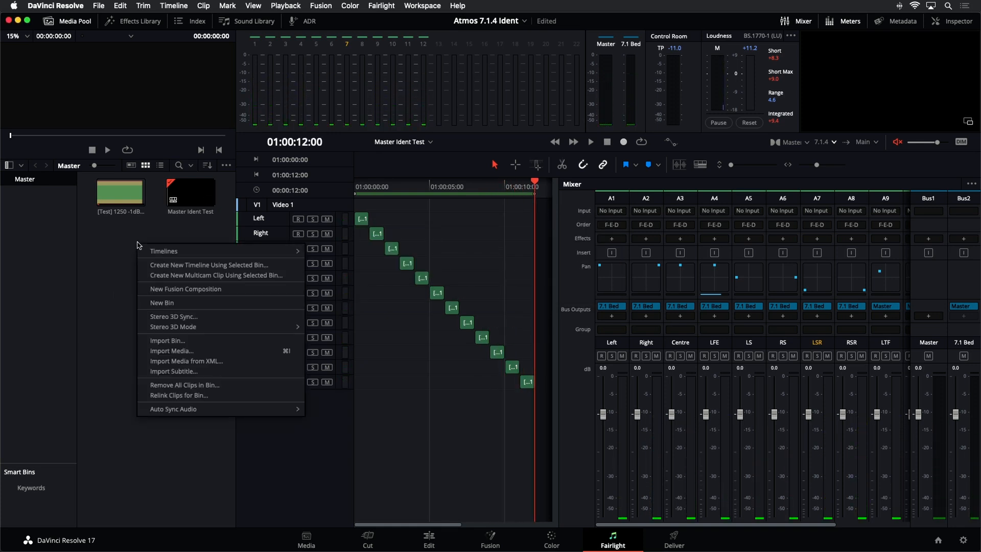
{"action": "left_click", "coordinate": [163, 351]}
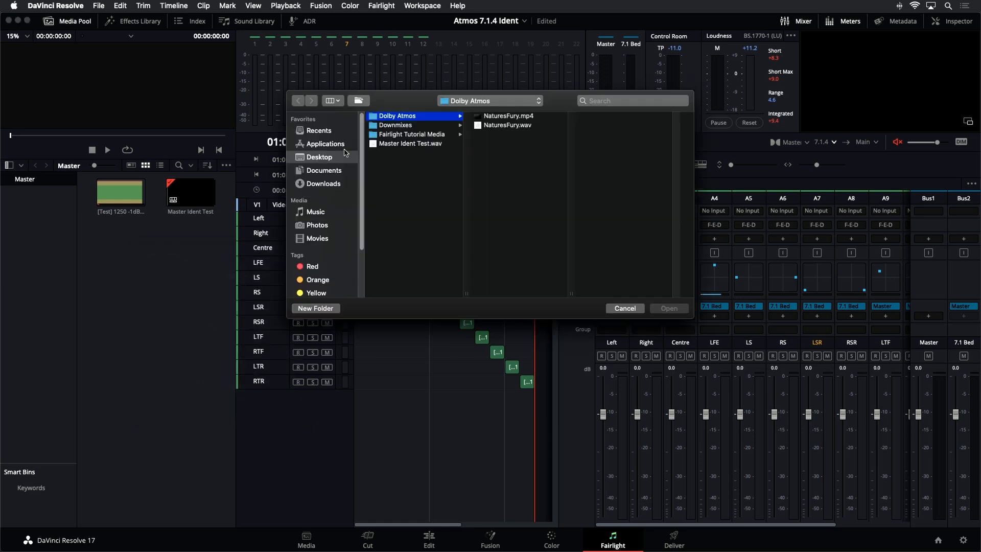
{"action": "left_click", "coordinate": [379, 144]}
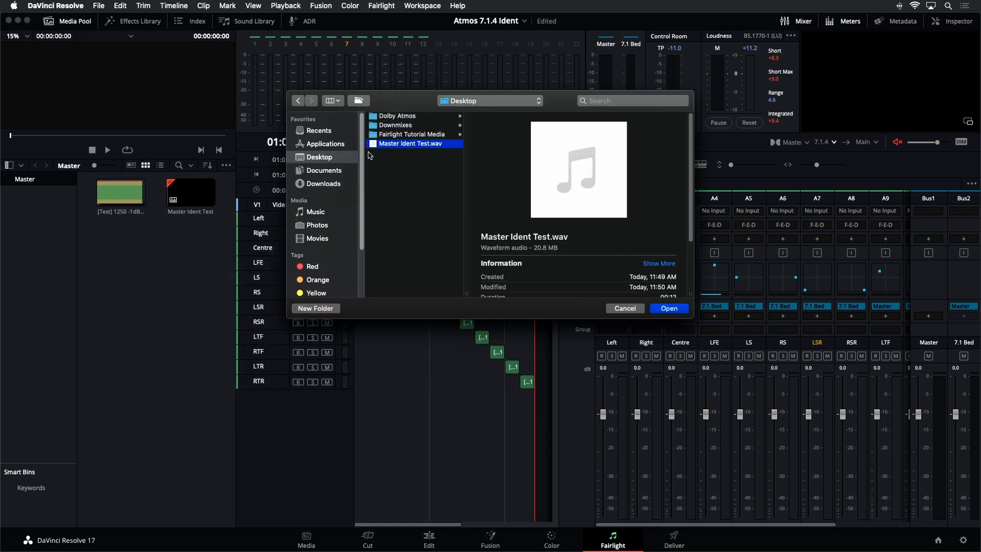
{"action": "left_click", "coordinate": [669, 308]}
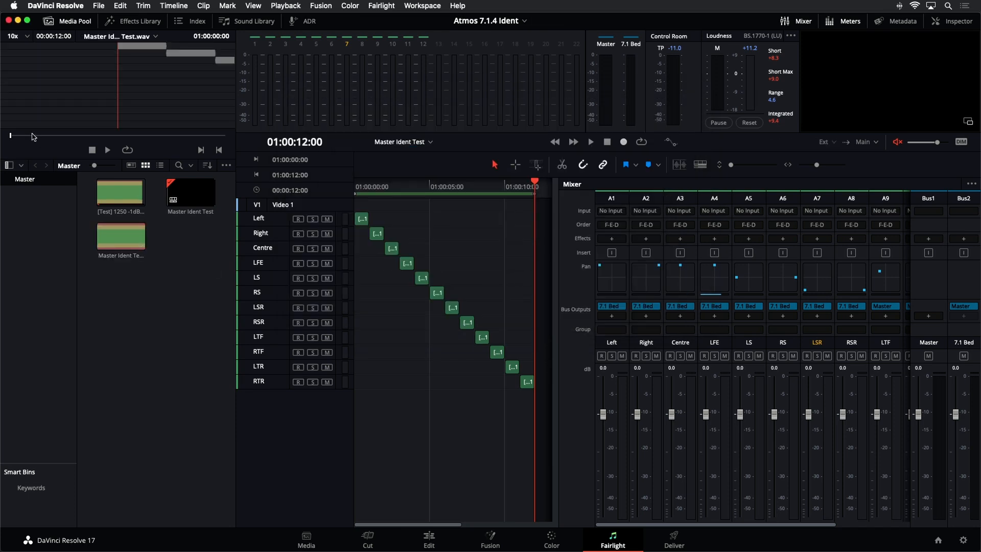
{"action": "left_click_drag", "start_coordinate": [29, 137], "coordinate": [55, 137]}
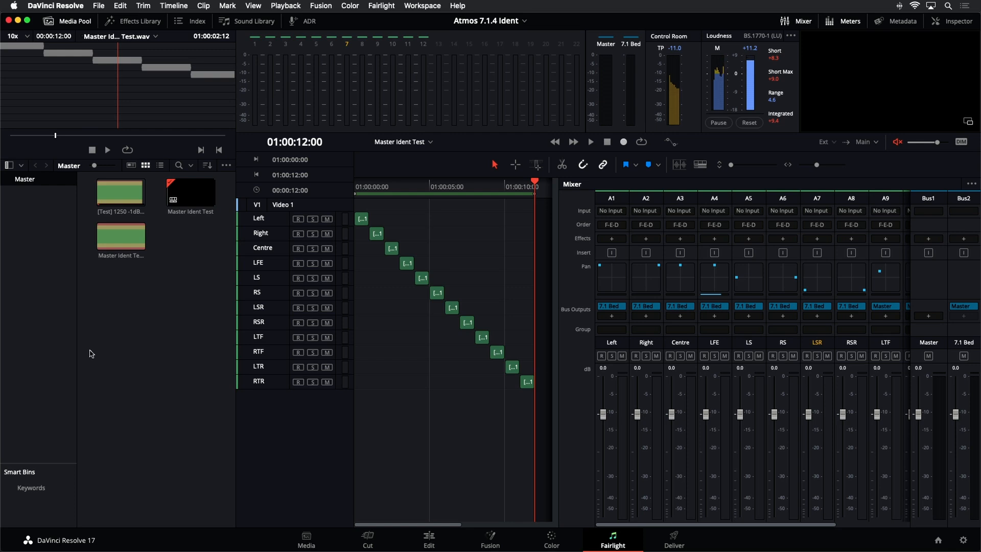
Import Master Ident Test.wav from the Desktop as an immersive audio master file into a new timeline.
{"action": "left_click", "coordinate": [389, 5]}
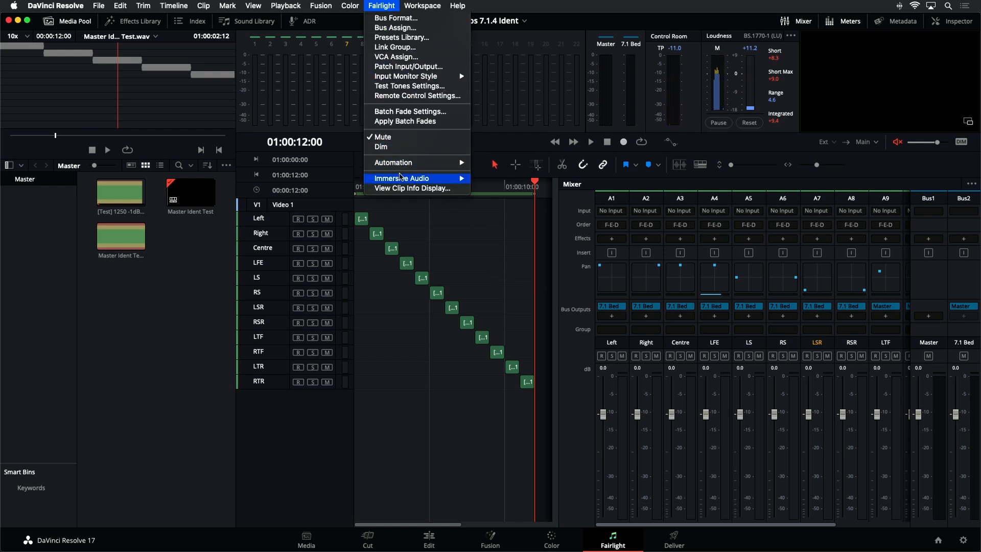
{"action": "mouse_move", "coordinate": [401, 178]}
{"action": "left_click", "coordinate": [501, 213]}
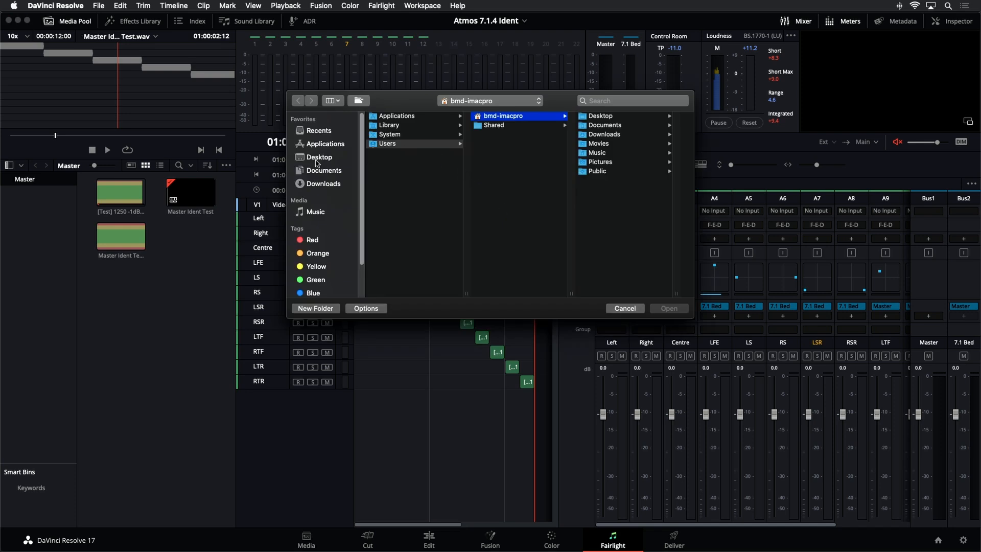
{"action": "left_click", "coordinate": [318, 158]}
{"action": "left_click", "coordinate": [388, 144]}
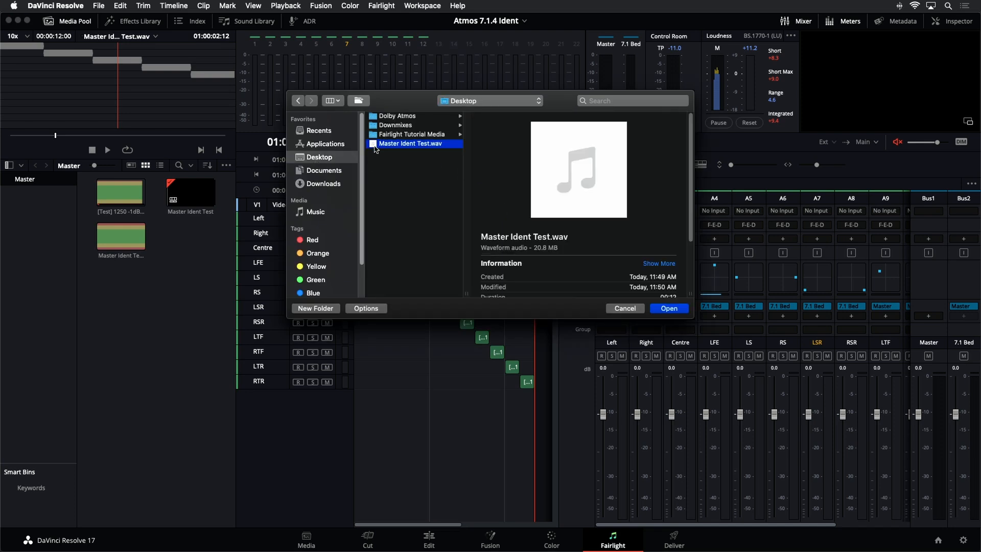
{"action": "left_click", "coordinate": [667, 309]}
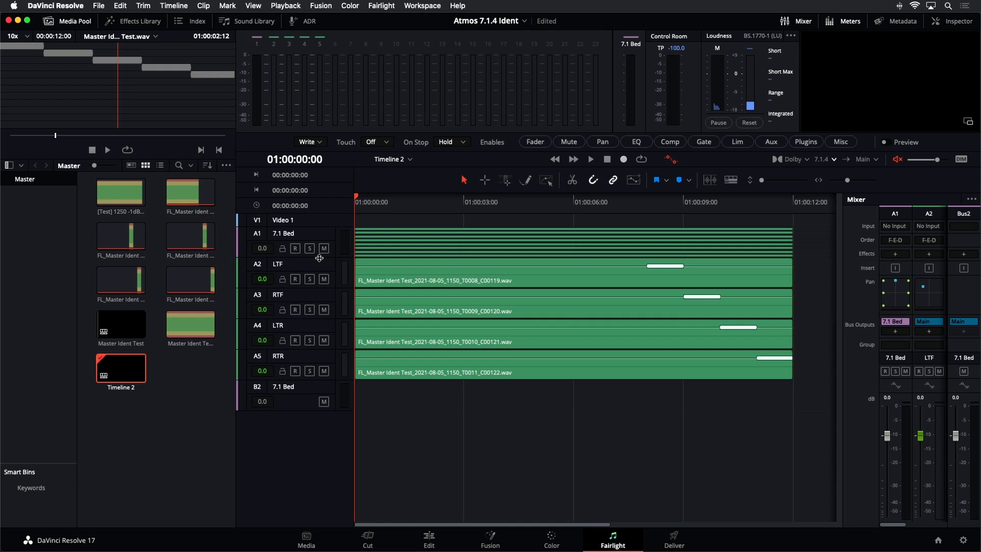
Increase the 7.1 Bed track's height to inspect its individual channels and the height tracks LTF, RTF, LTR and RTR below.
{"action": "left_click_drag", "start_coordinate": [319, 258], "coordinate": [319, 466]}
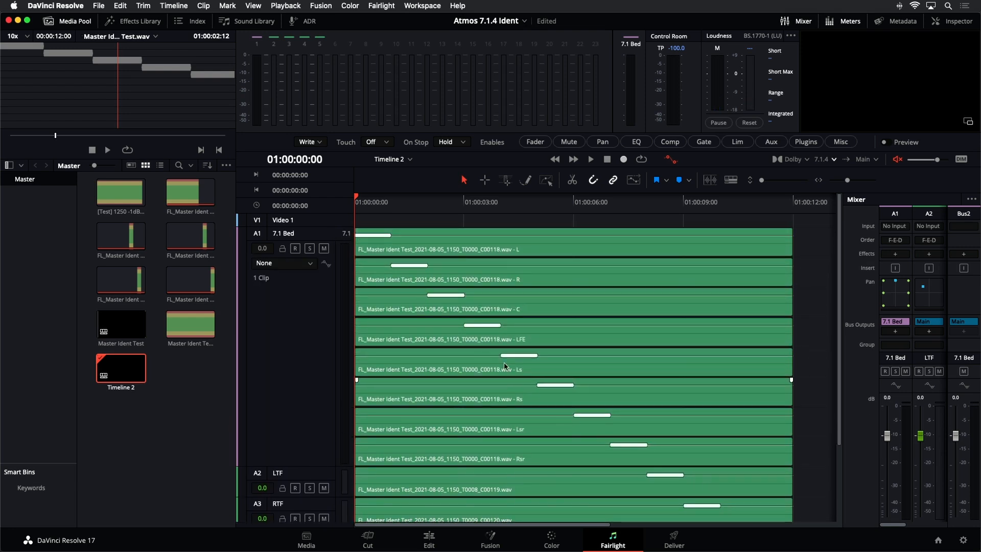
{"action": "scroll", "coordinate": [562, 406], "scroll_direction": "down", "scroll_amount": 3}
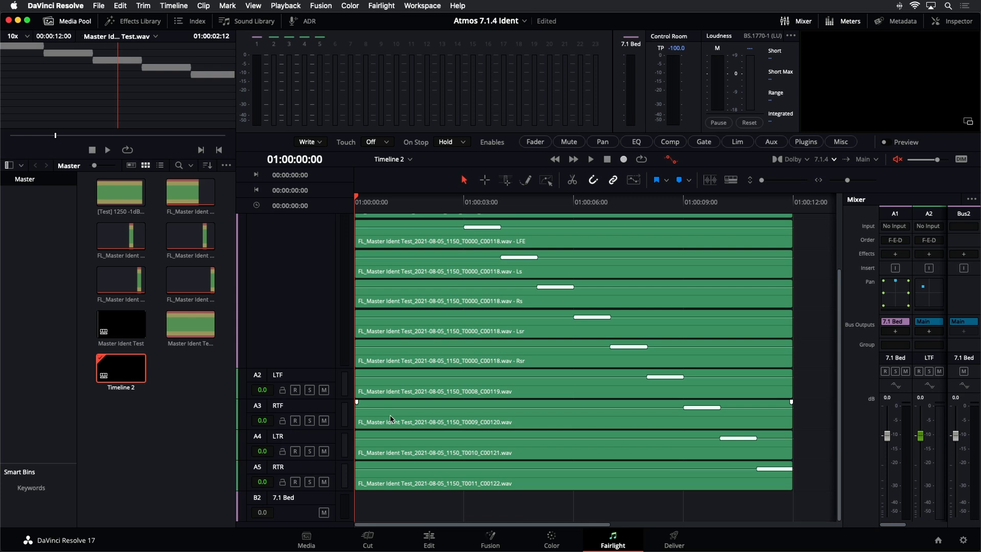